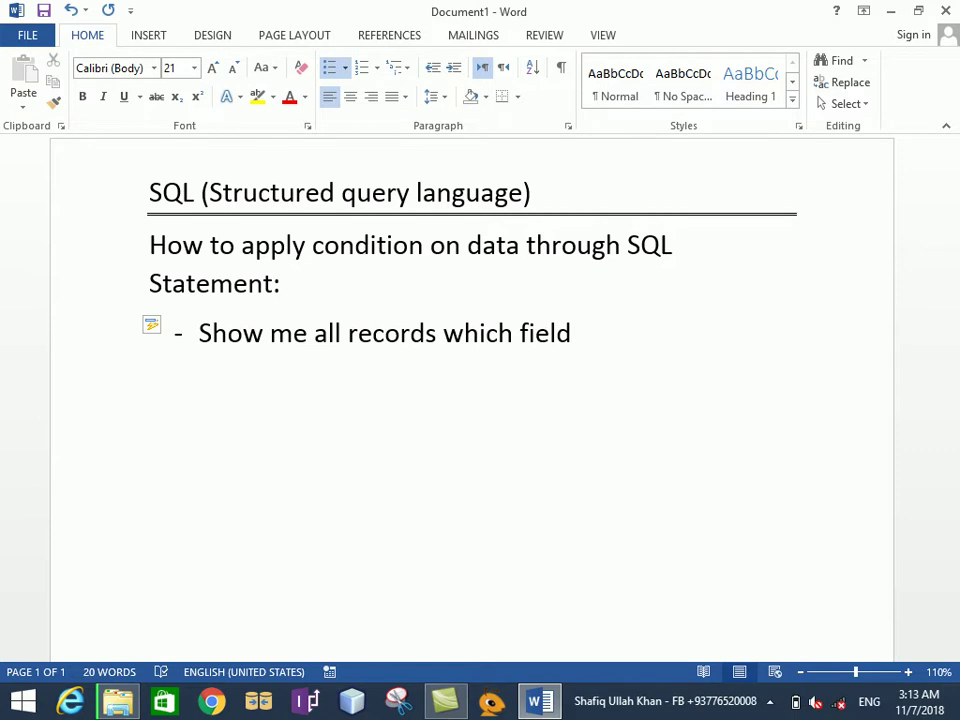
Complete the bullet after "Show me all records which field" with the condition "address= Paktia"
text(addr)
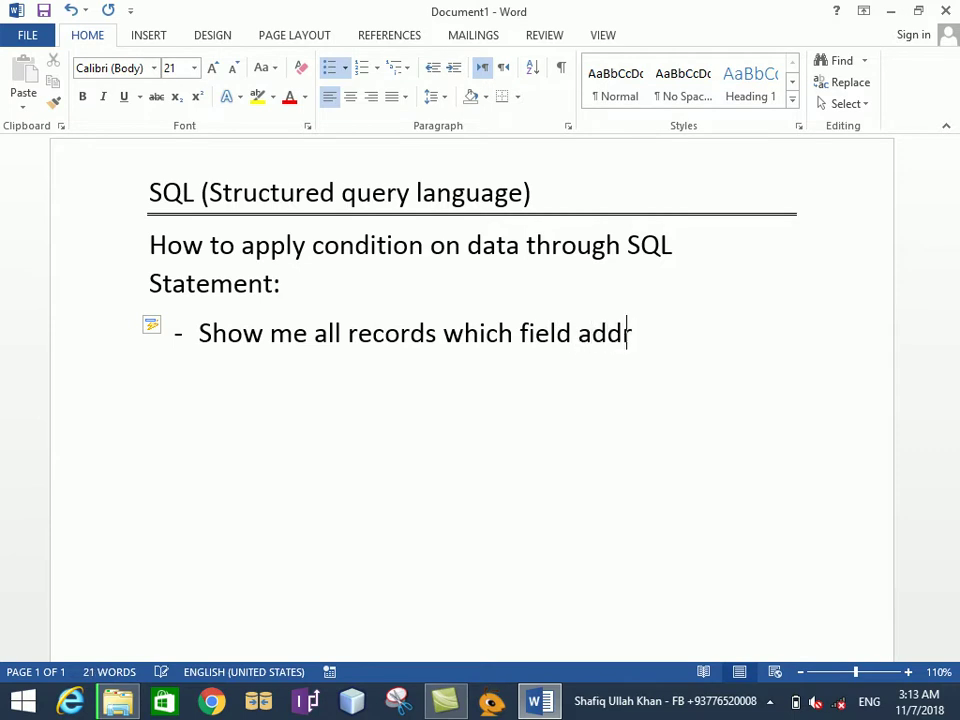
text(ess= Kabul)
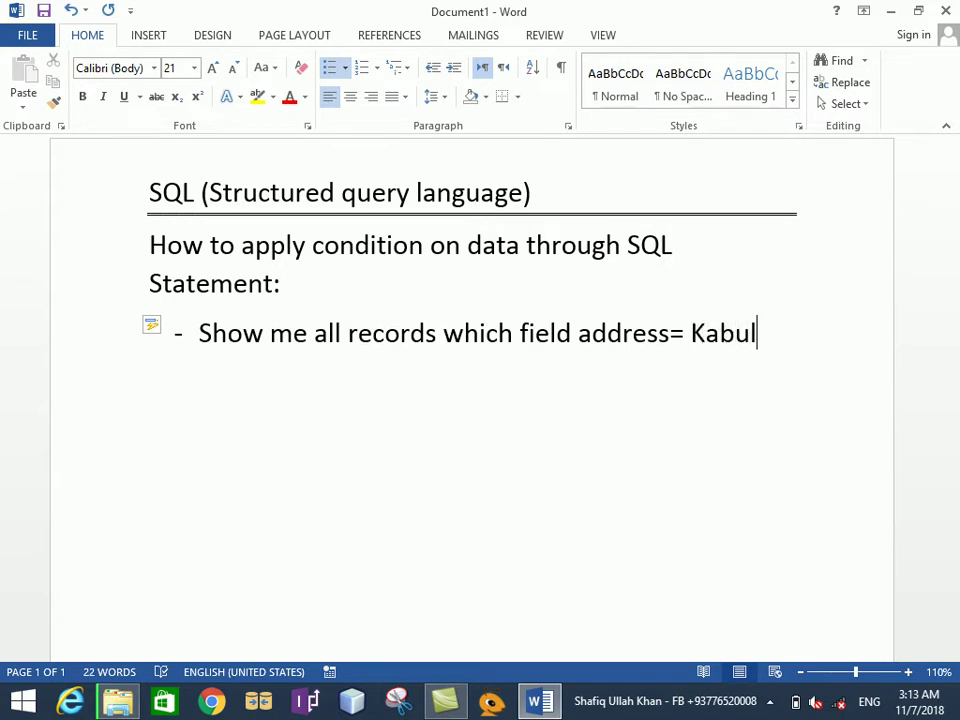
key(BackSpace)
key(BackSpace)
key(BackSpace)
key(BackSpace)
key(BackSpace)
key(BackSpace)
text(Paktia)
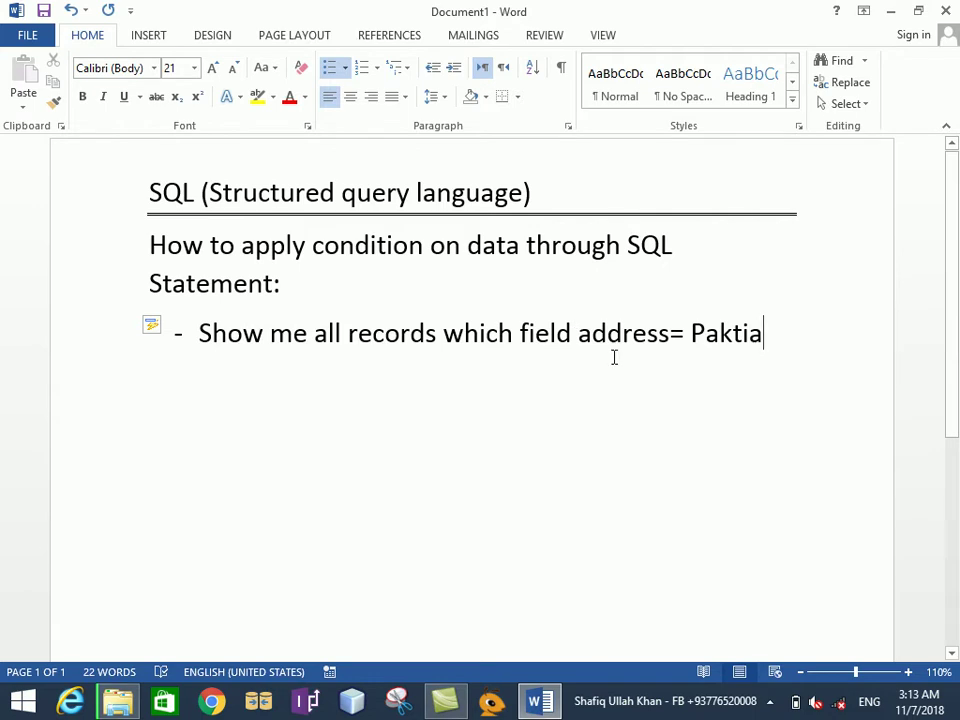
Launch Microsoft Access, create a blank desktop database with the default file name, and close its initial empty table
key(super+d)
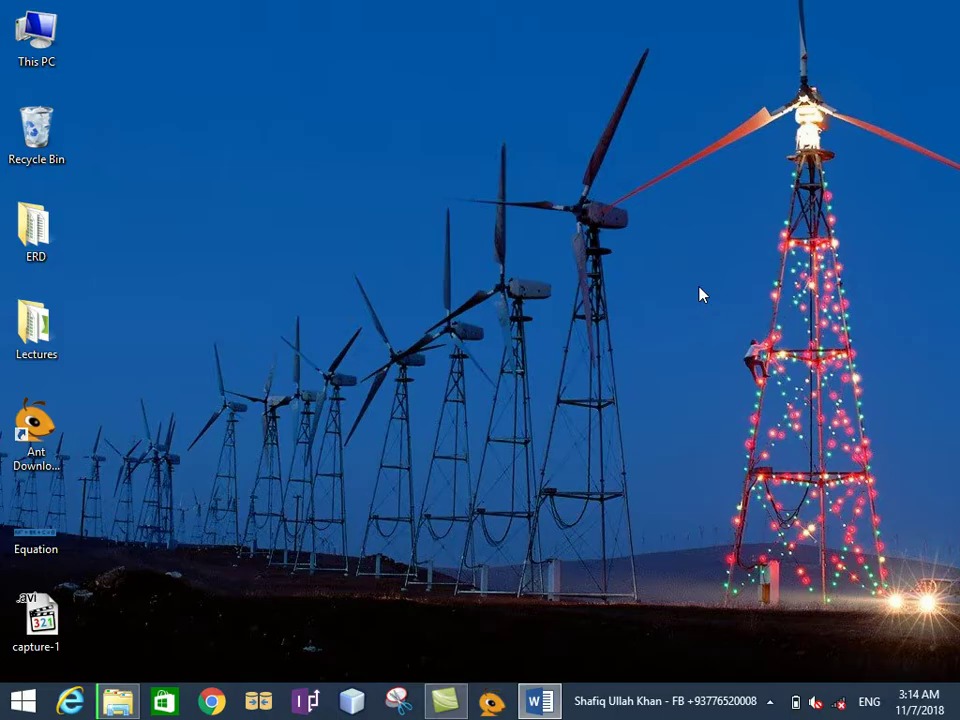
key(super+r)
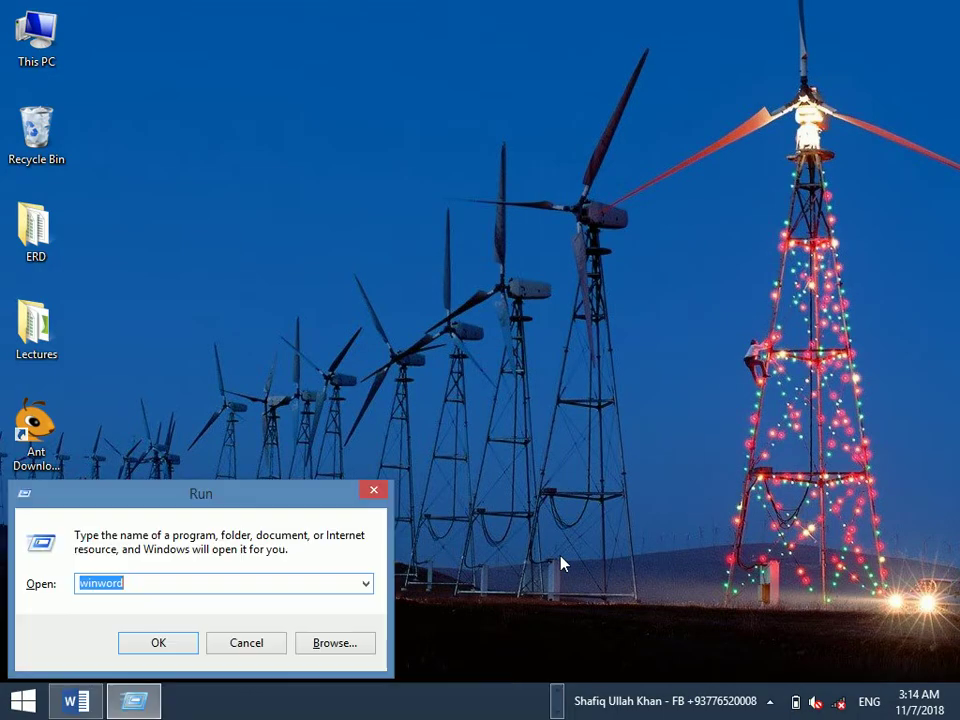
text(msaccess)
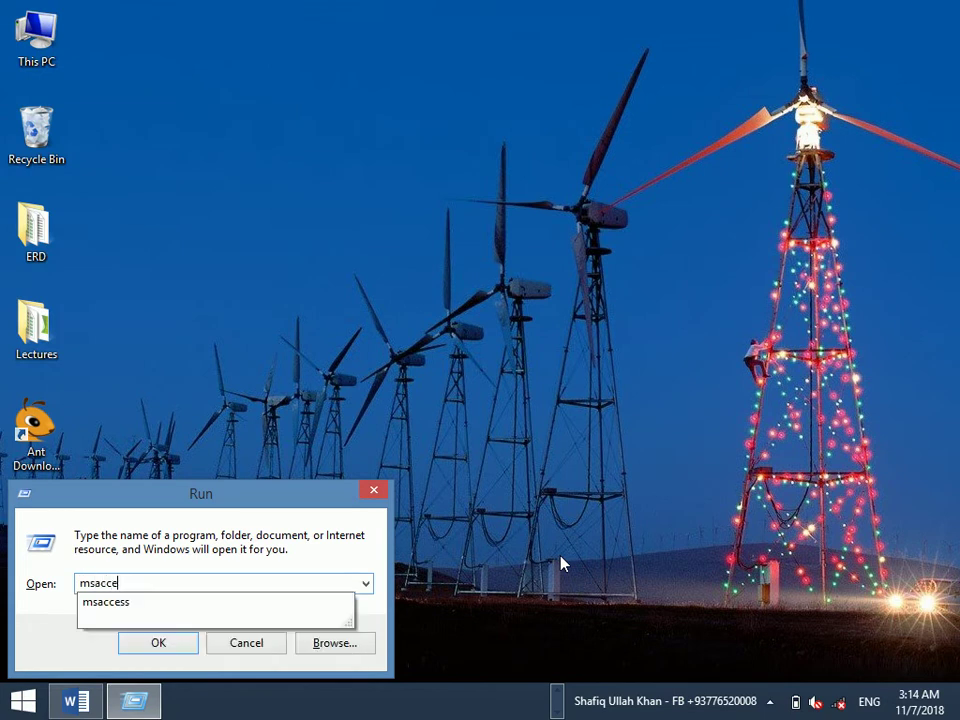
key(Return)
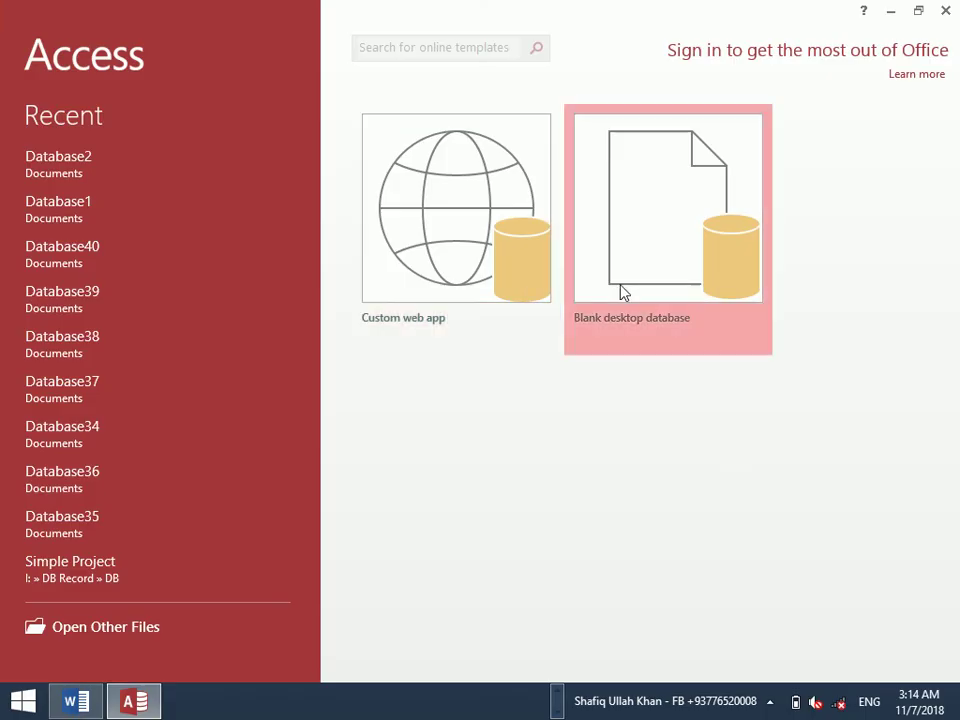
click(628, 294)
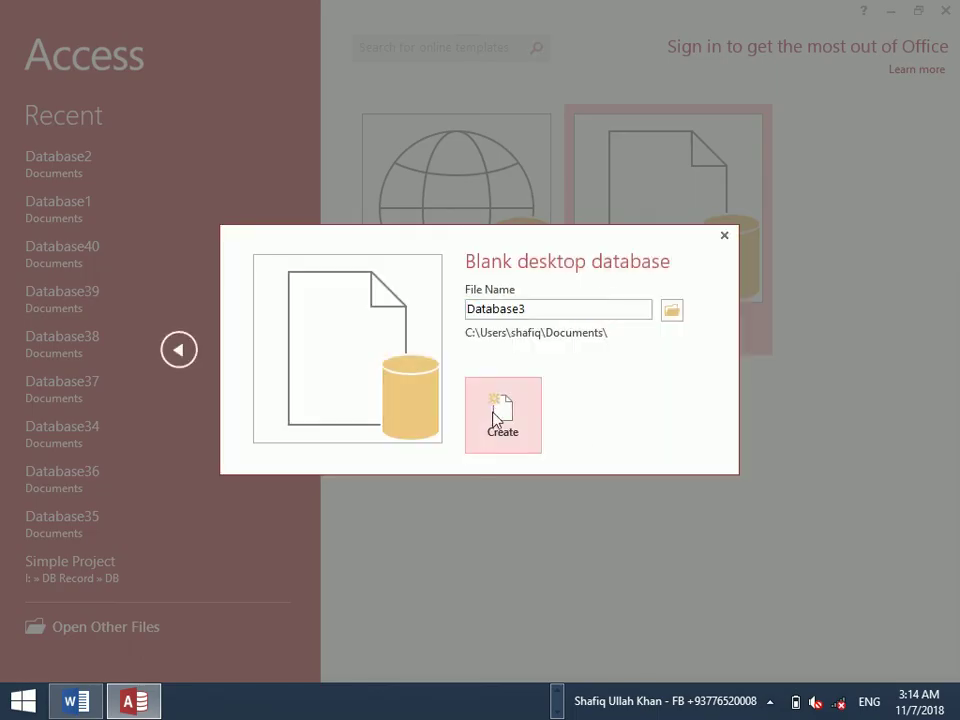
click(493, 415)
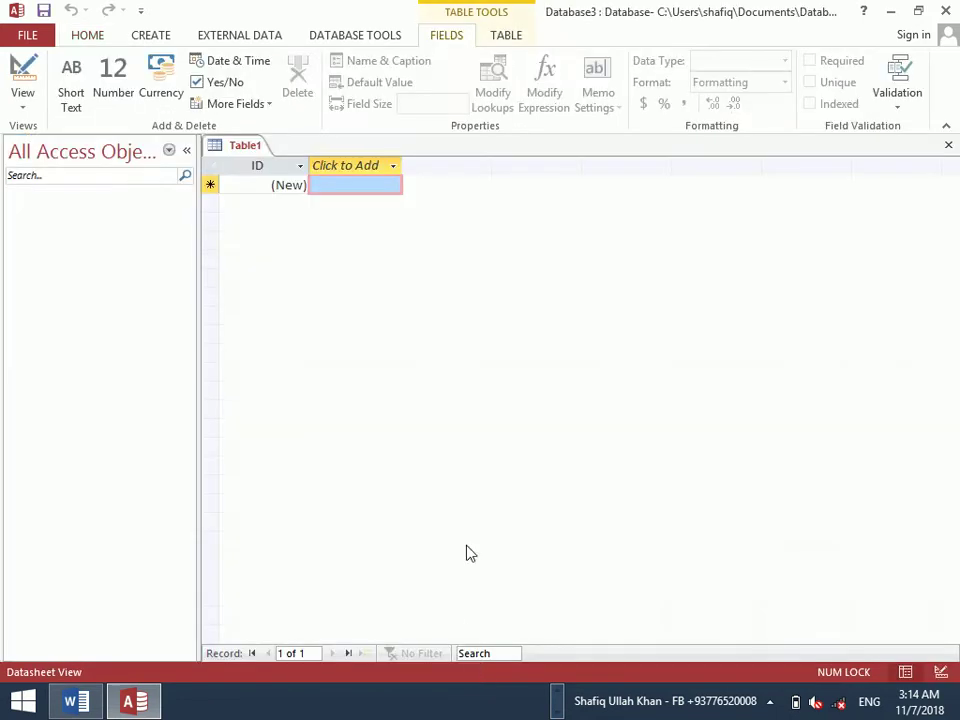
key(ctrl+w)
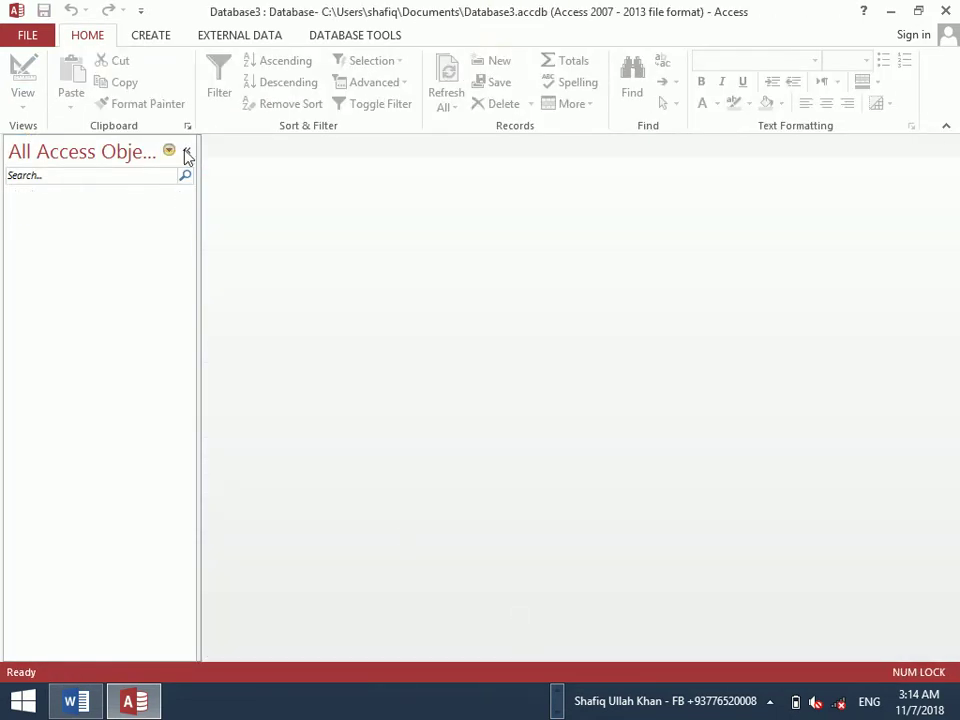
Start a new table in Design View and define the first field StdName as Short Text
click(166, 36)
click(133, 86)
key(Caps_Lock)
text(S)
key(Caps_Lock)
text(tdName)
key(Tab)
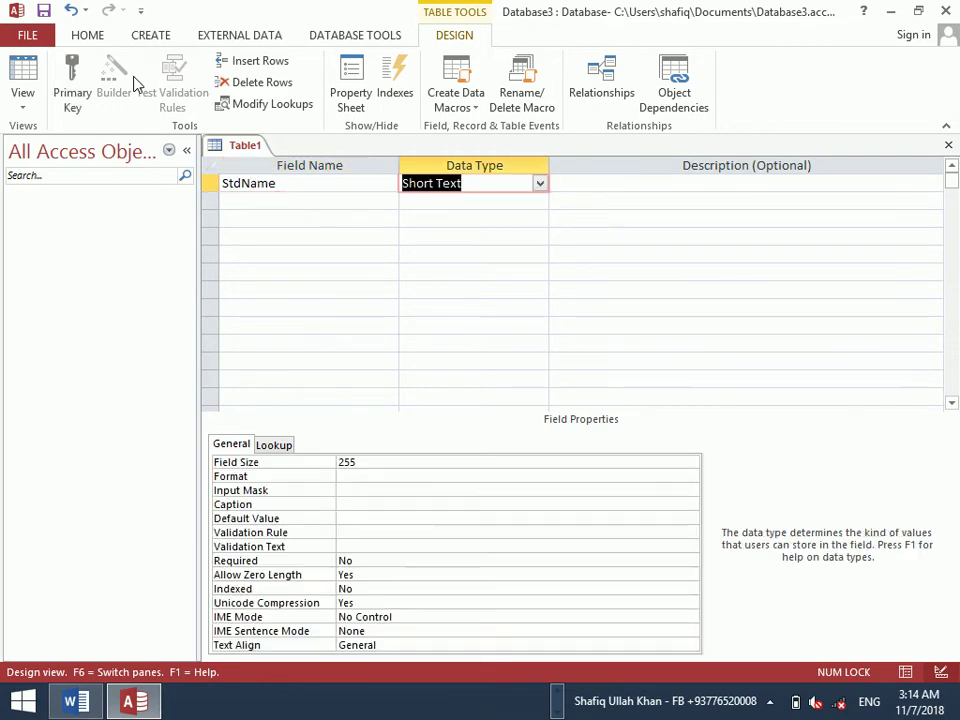
Add a second field named Address with the Long Text data type
key(Tab)
key(Tab)
key(Caps_Lock)
text(A)
key(Caps_Lock)
text(ddress)
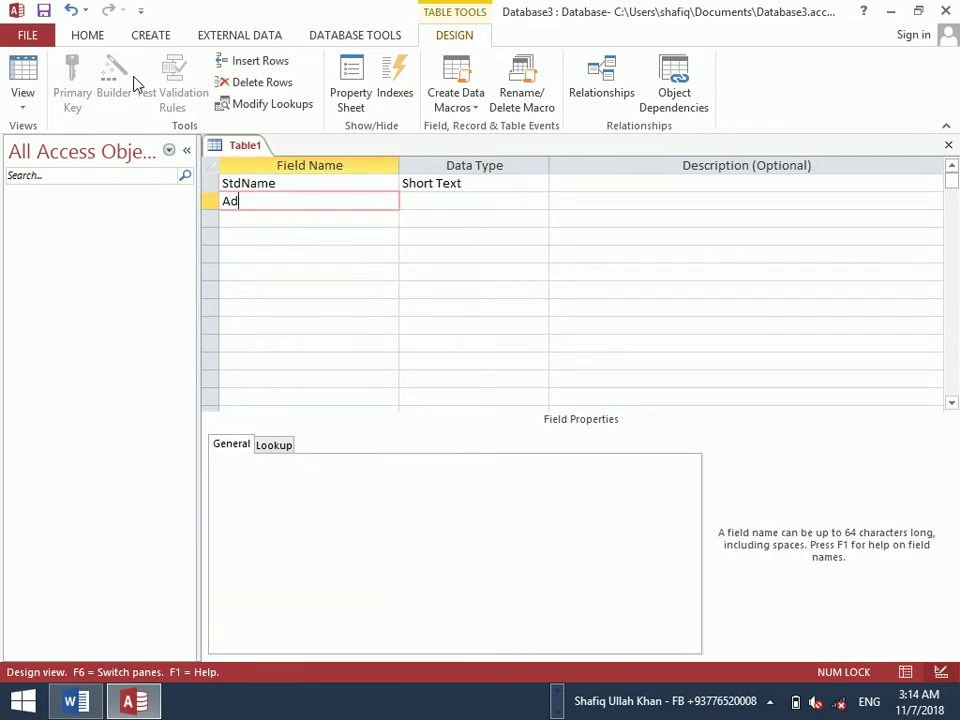
key(Tab)
text(L)
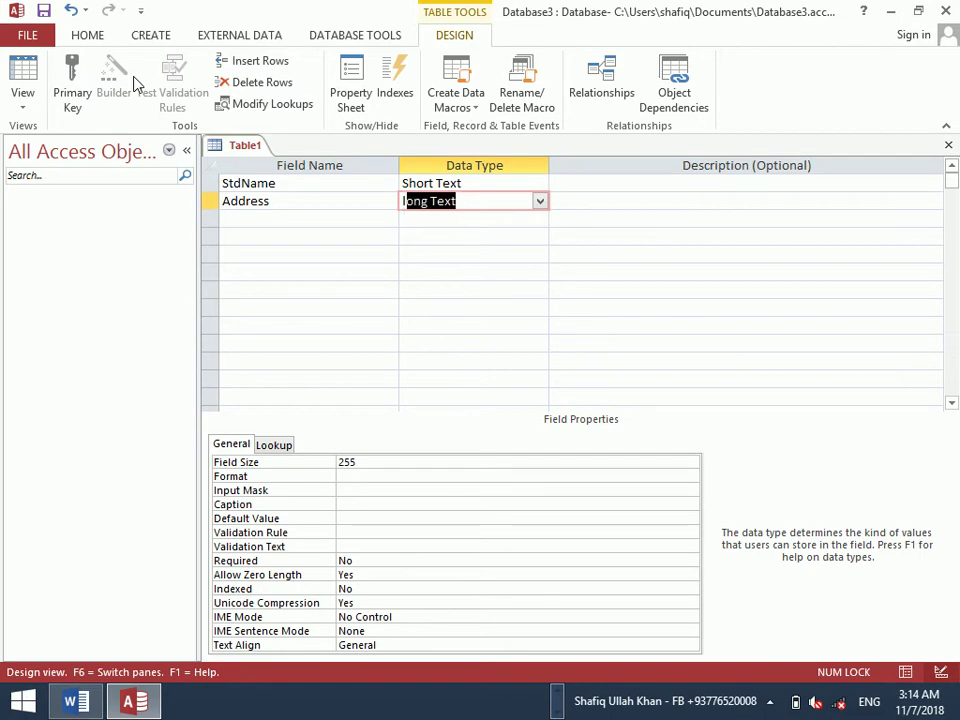
Add a third field named Salary with the Number data type
key(Tab)
key(Tab)
key(Caps_Lock)
text(S)
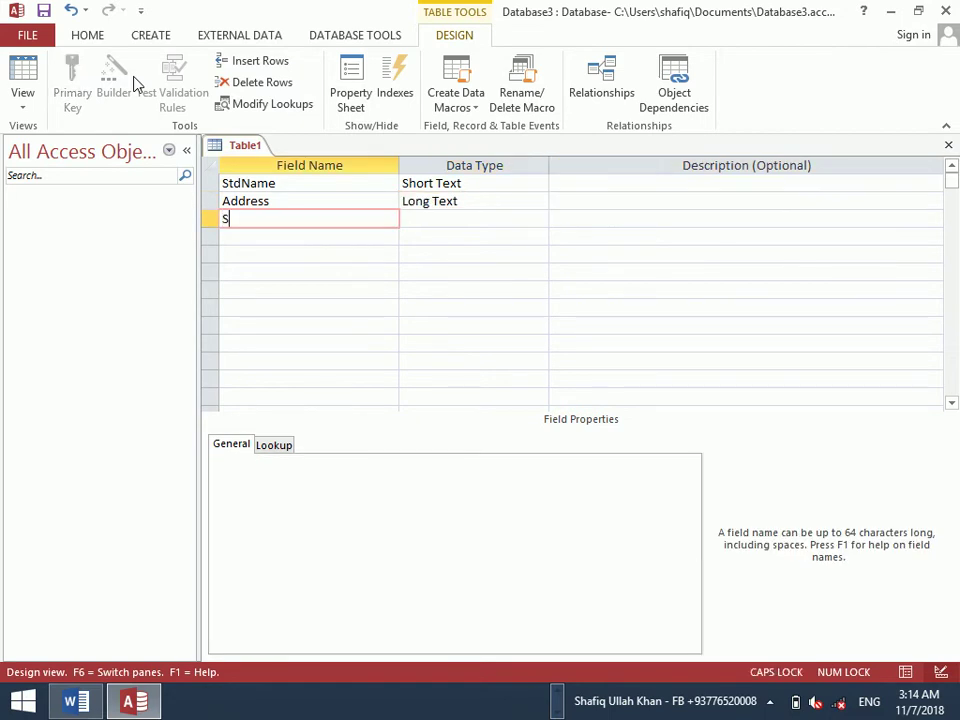
key(Caps_Lock)
text(lar)
key(BackSpace)
key(BackSpace)
key(BackSpace)
text(alary)
key(Tab)
text(N)
key(Tab)
key(Tab)
key(Caps_Lock)
text(O)
key(Caps_Lock)
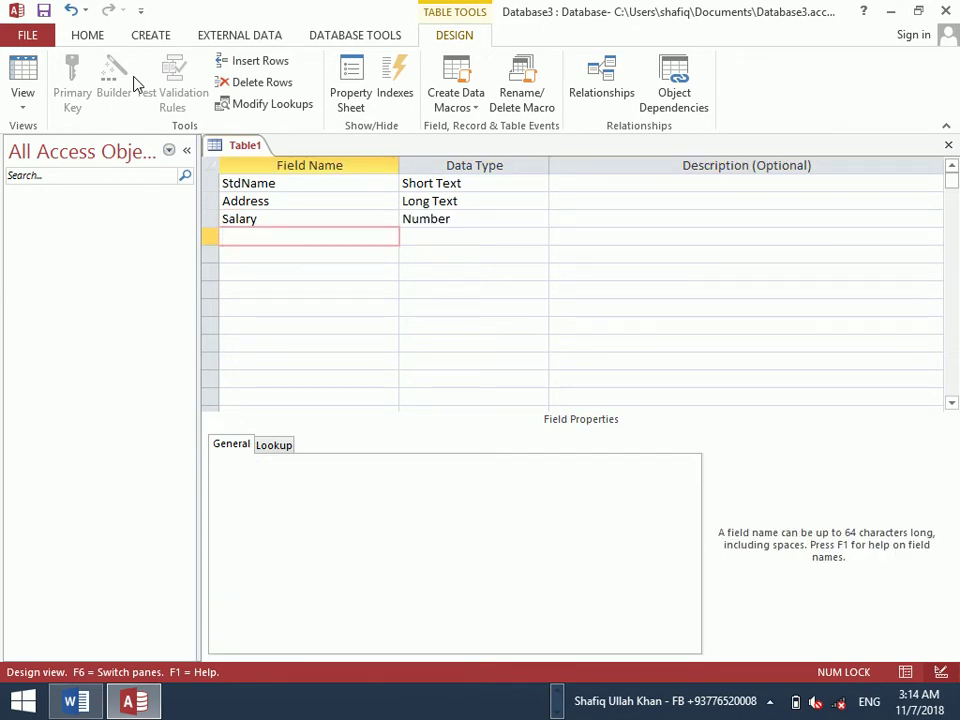
Save the table as StdInfoTable, let Access add a primary key, and close the table
key(ctrl+s)
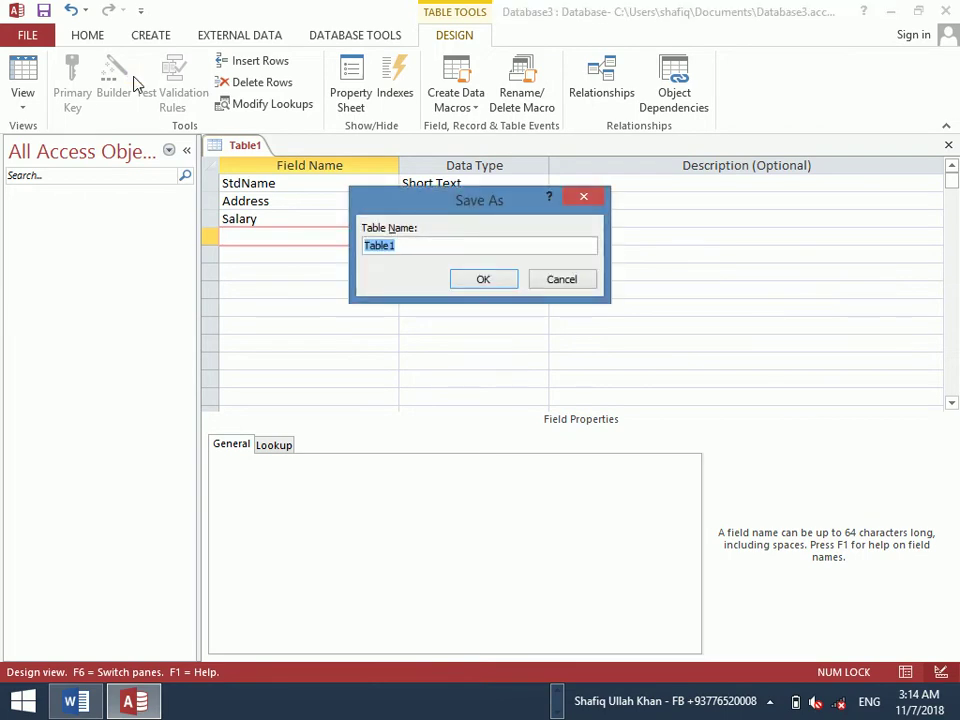
key(Caps_Lock)
text(S)
key(Caps_Lock)
text(td)
key(Caps_Lock)
text(I)
key(Caps_Lock)
text(nfo)
key(Caps_Lock)
text(T)
key(Caps_Lock)
text(b)
key(BackSpace)
key(BackSpace)
key(BackSpace)
key(BackSpace)
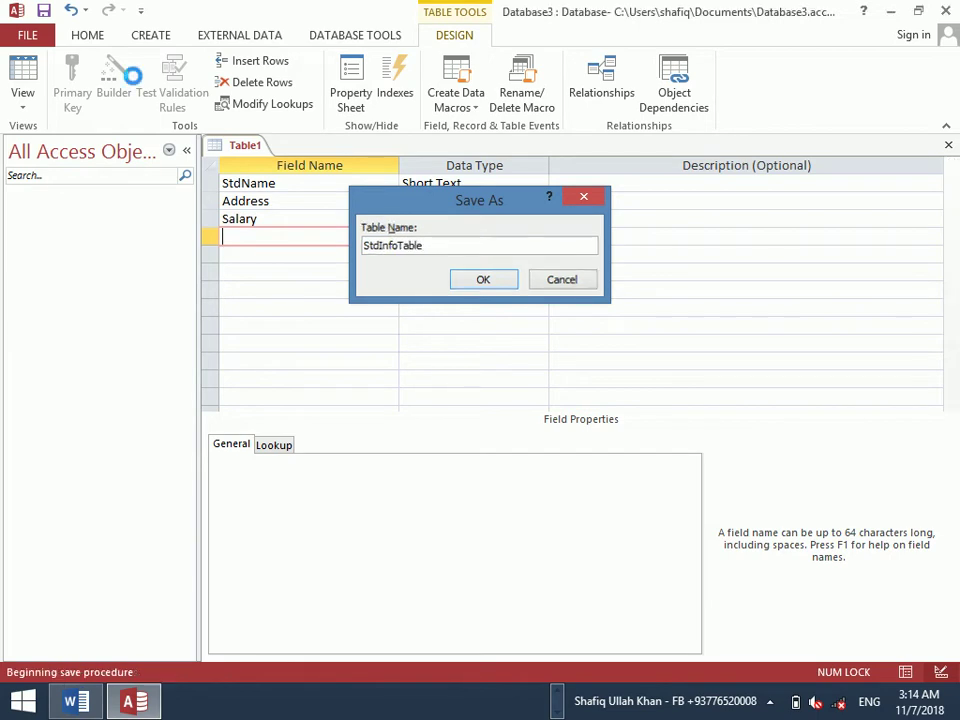
key(Return)
key(Return)
key(ctrl+w)
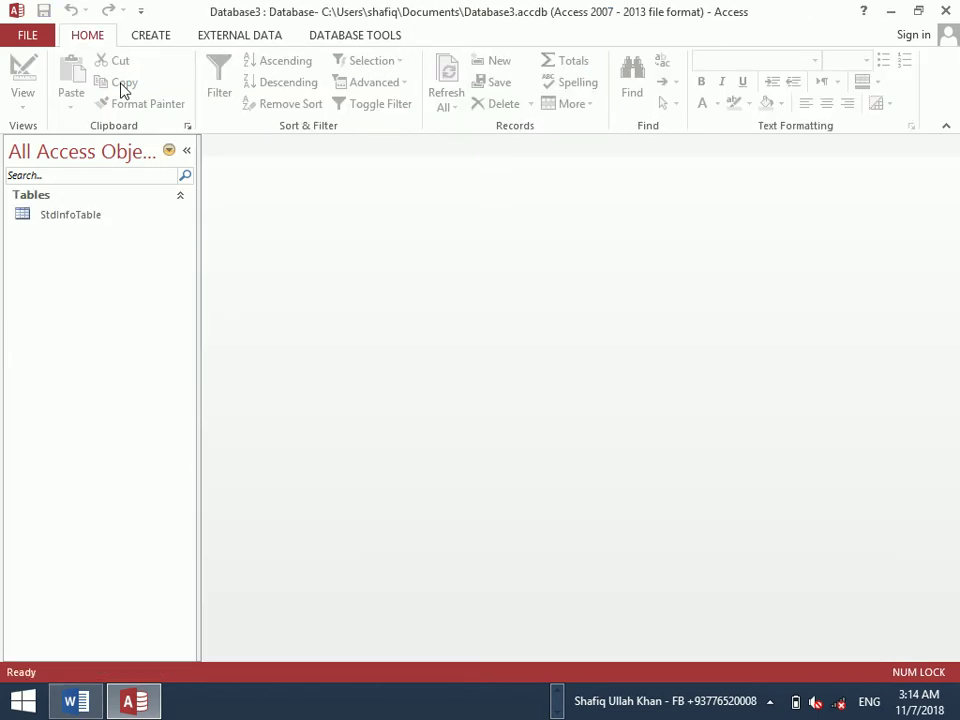
Open StdInfoTable in Datasheet View and enter the first student's name in the StdName field of record 1
click(18, 155)
click(79, 219)
double_click(79, 219)
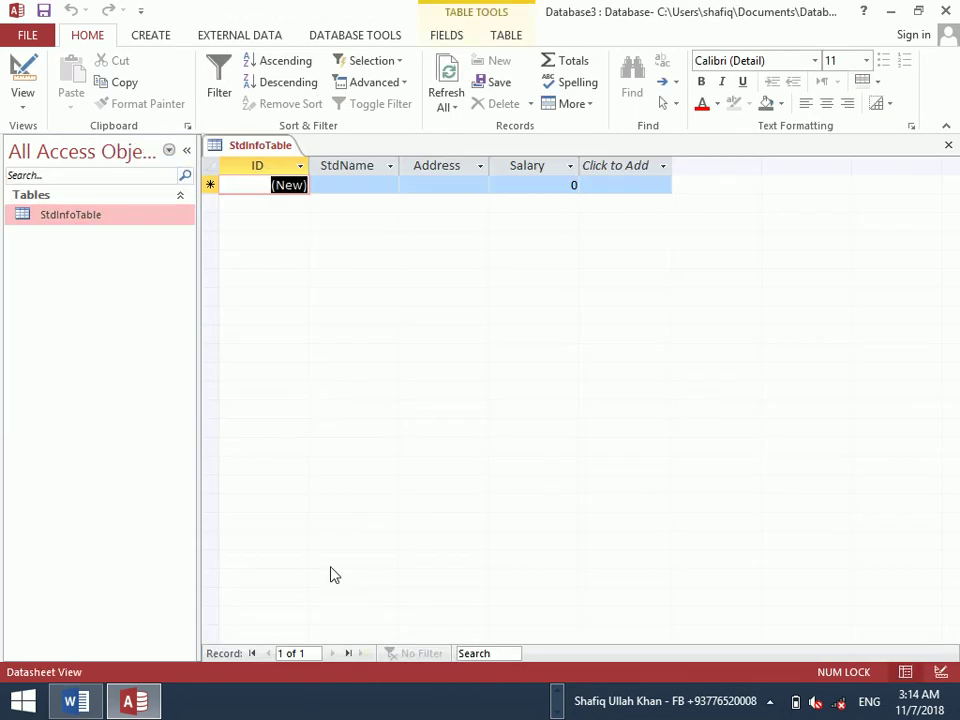
key(Tab)
key(Caps_Lock)
text(A)
key(Caps_Lock)
text(hmad)
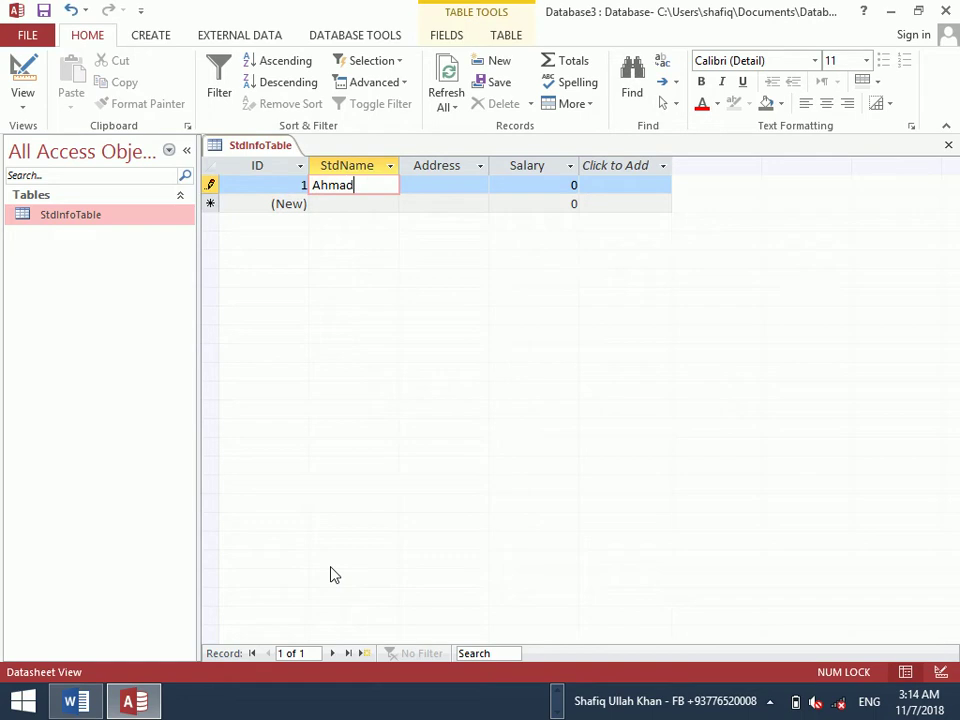
Enter the students' names in the StdName field of records 2 and 3
key(Down)
key(Caps_Lock)
text(J)
key(Caps_Lock)
text(awad)
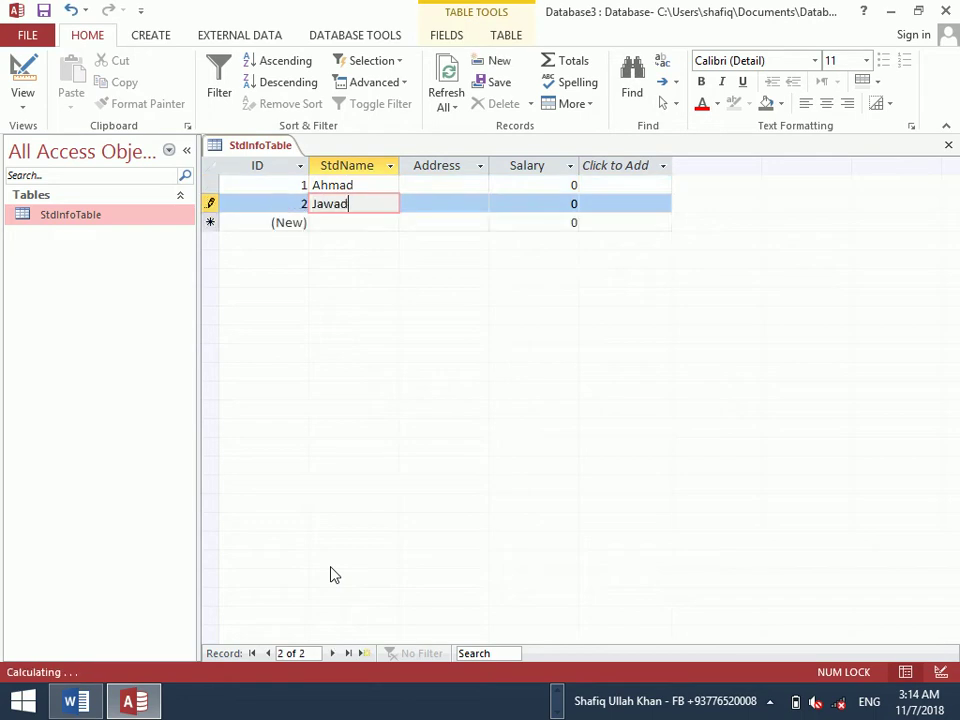
key(Down)
key(Caps_Lock)
text(J)
key(Caps_Lock)
text(amil)
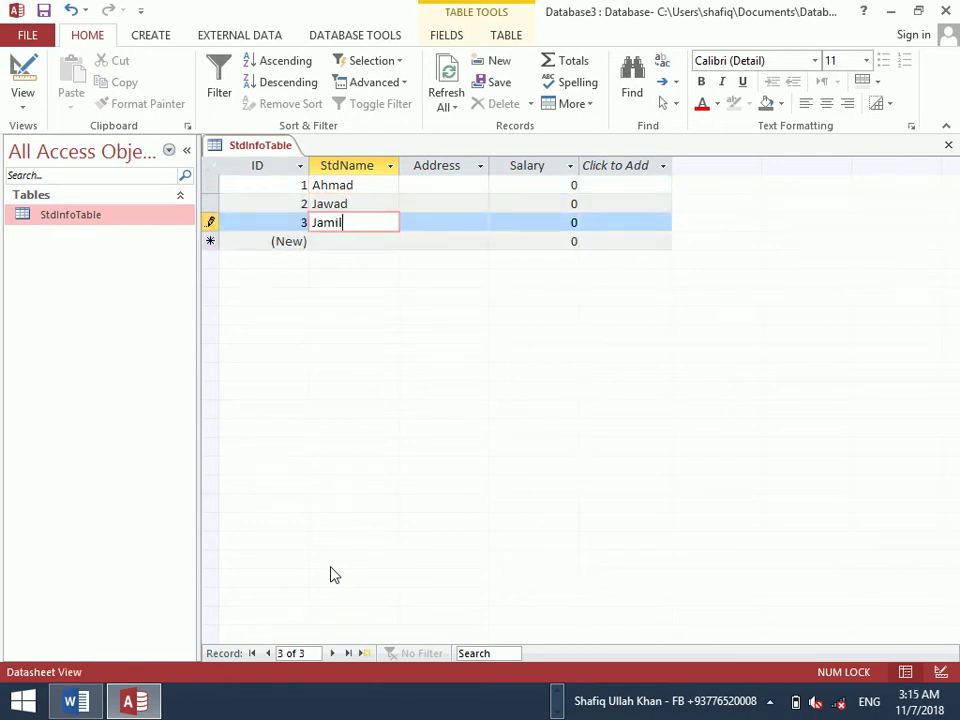
Enter the students' names in the StdName field of records 4 and 5
key(Down)
key(Caps_Lock)
text(A)
key(Caps_Lock)
text(jmal)
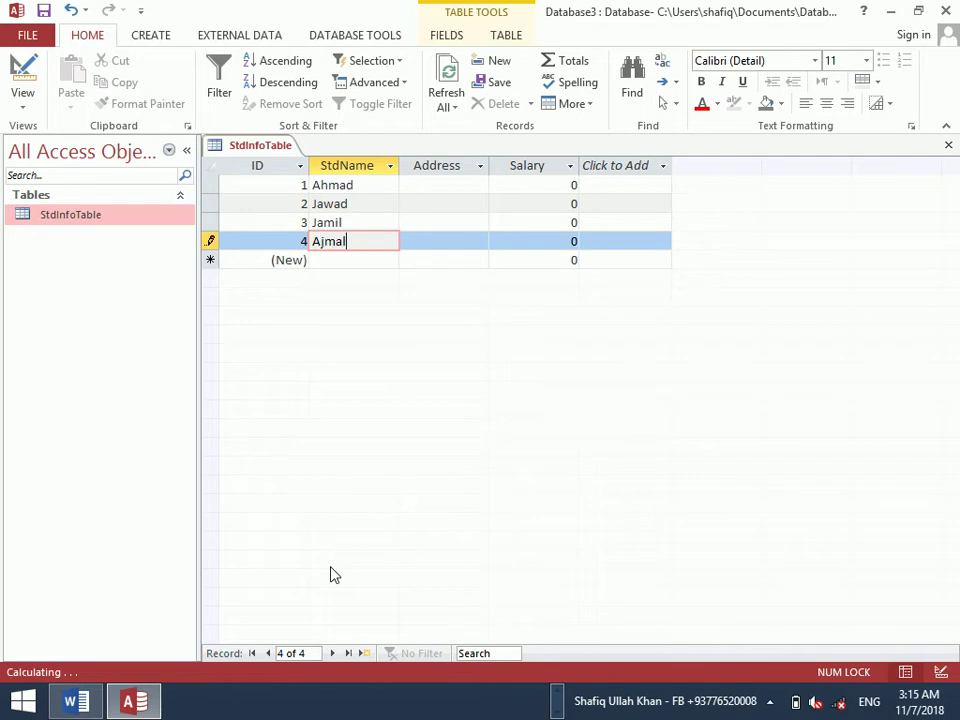
key(Down)
key(Caps_Lock)
text(K)
key(Caps_Lock)
text(ashid)
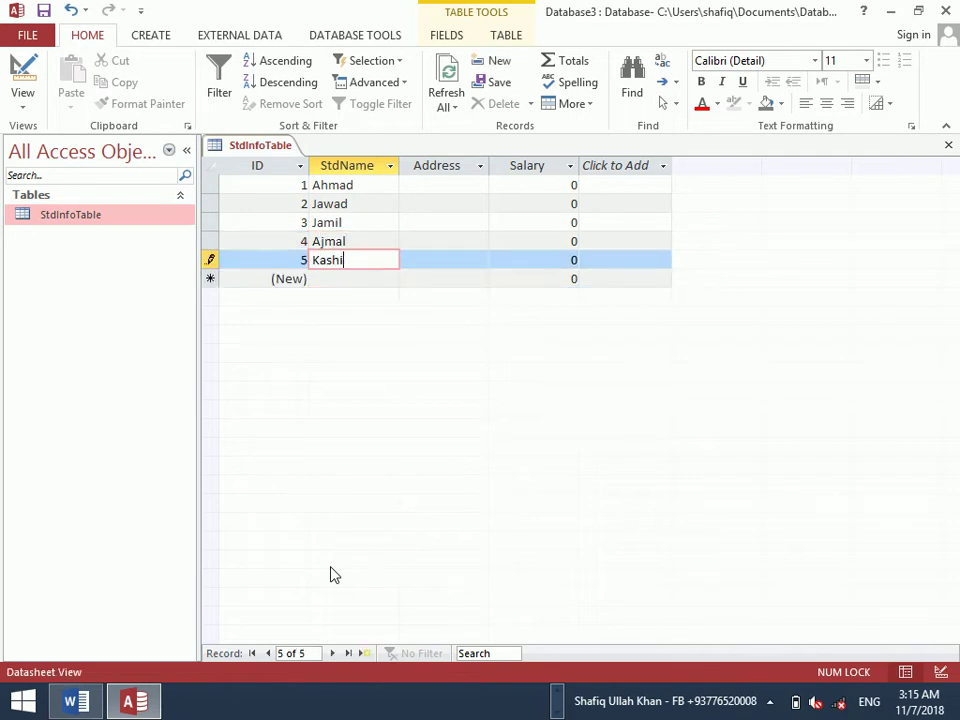
Enter the sixth student's name in the StdName field of record 6
key(Down)
key(Caps_Lock)
text(J)
key(Caps_Lock)
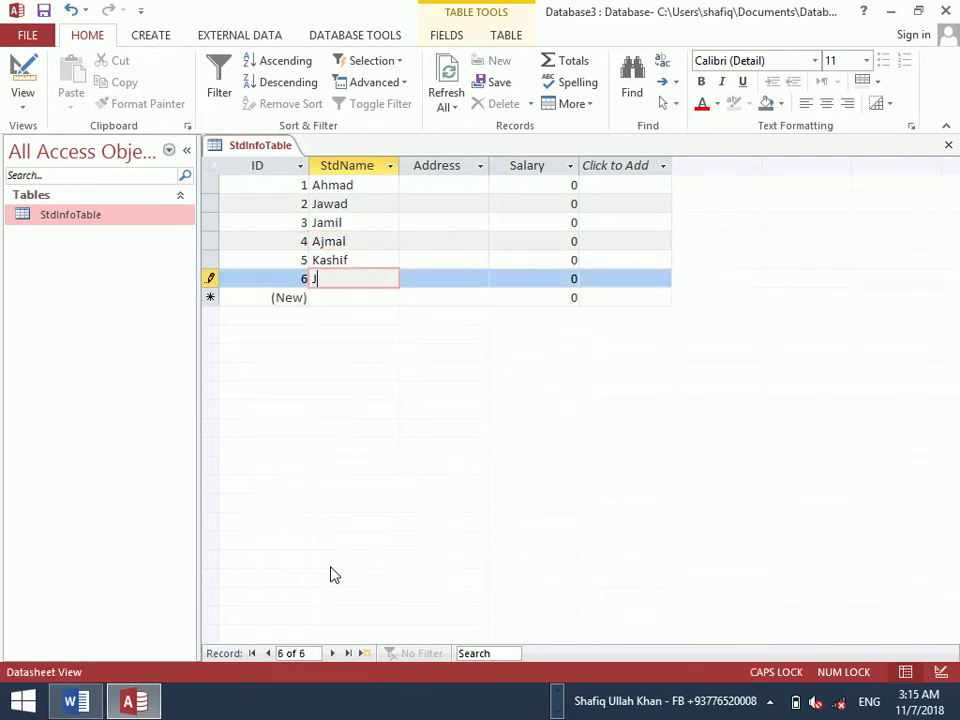
key(Caps_Lock)
text(E)
key(Caps_Lock)
text(hsan)
Set the Address of record 1 to Kabul
key(Tab)
key(Up)
key(Up)
key(Up)
key(Up)
key(Up)
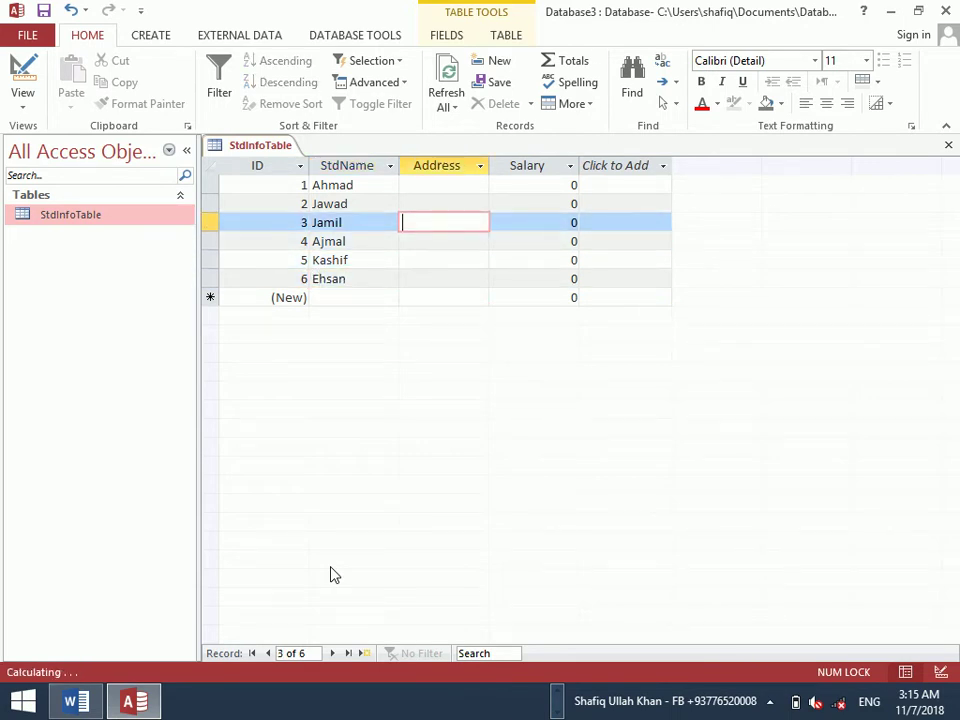
key(Caps_Lock)
text(K)
key(Caps_Lock)
text(abul)
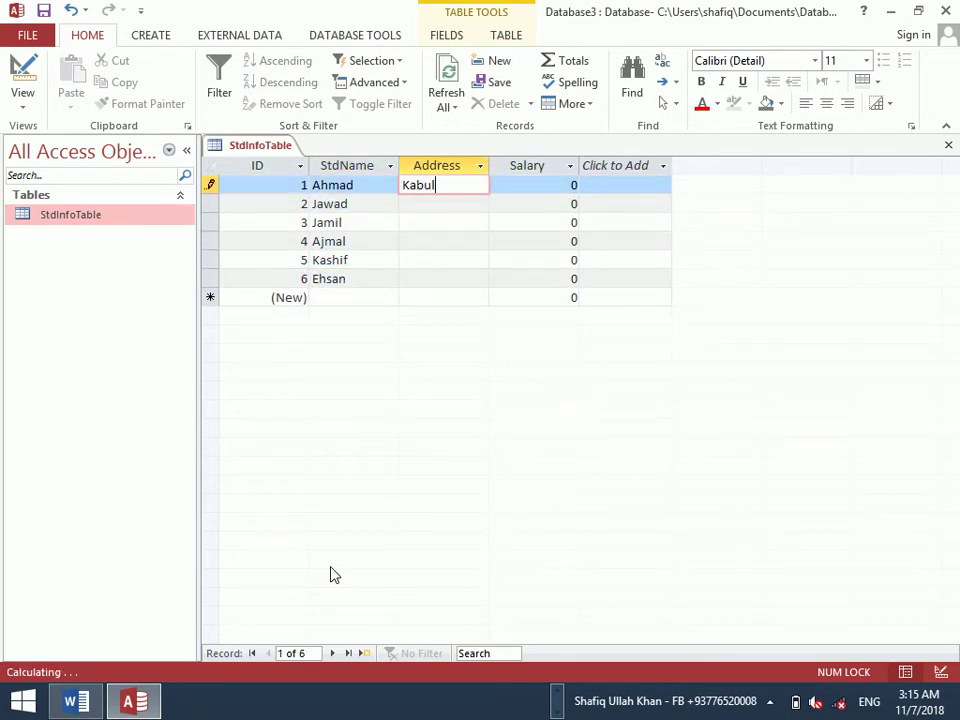
Set the Address of record 2 to Laghman
key(Down)
key(Caps_Lock)
text(L)
key(Caps_Lock)
text(aghma)
key(BackSpace)
text(an)
Set the Address of record 3 to Panjshir
key(Down)
key(Caps_Lock)
text(P)
key(Caps_Lock)
text(ash)
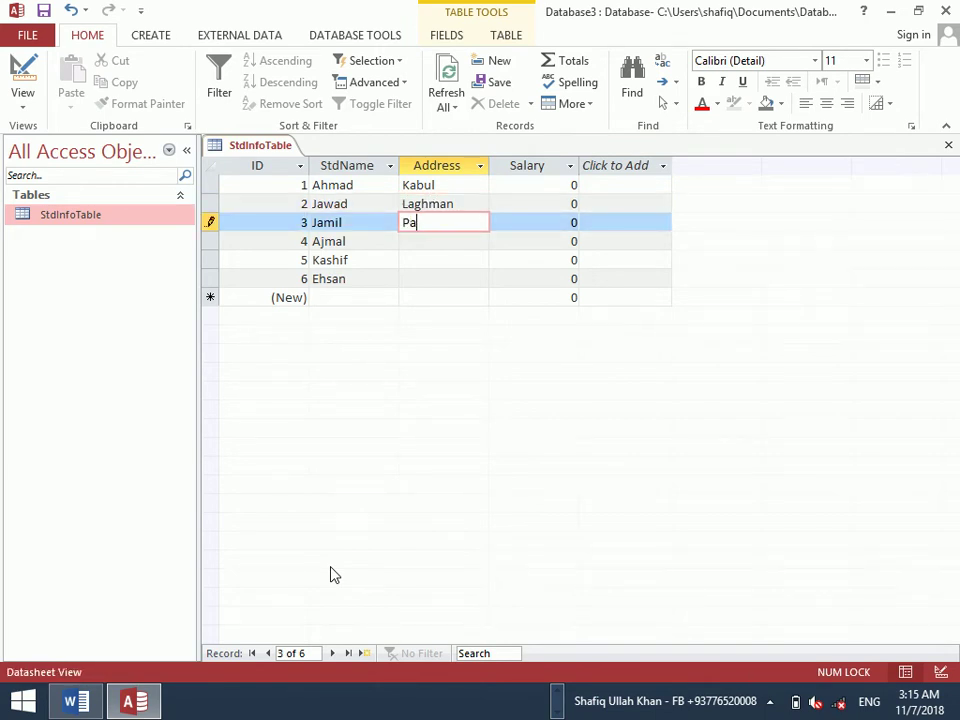
key(BackSpace)
key(BackSpace)
text(msh)
key(BackSpace)
key(BackSpace)
key(BackSpace)
text(njshir)
Fill in the Address of records 4, 5 and 6 with Mazar, Paktia and Khost respectively
key(Down)
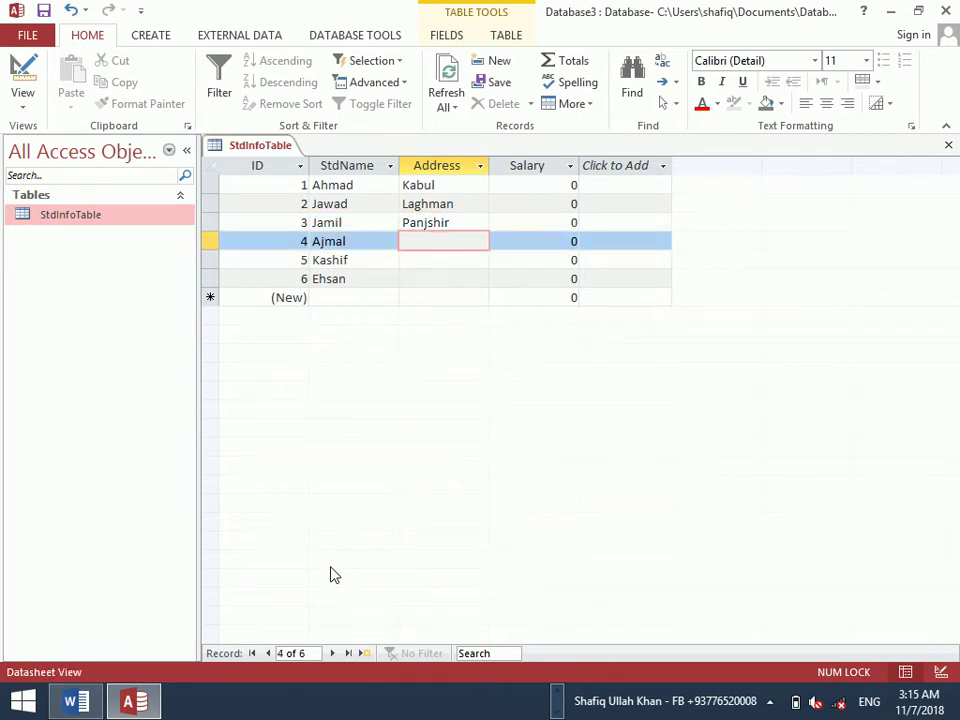
key(Caps_Lock)
text(Mazar)
key(Down)
text(Paktia)
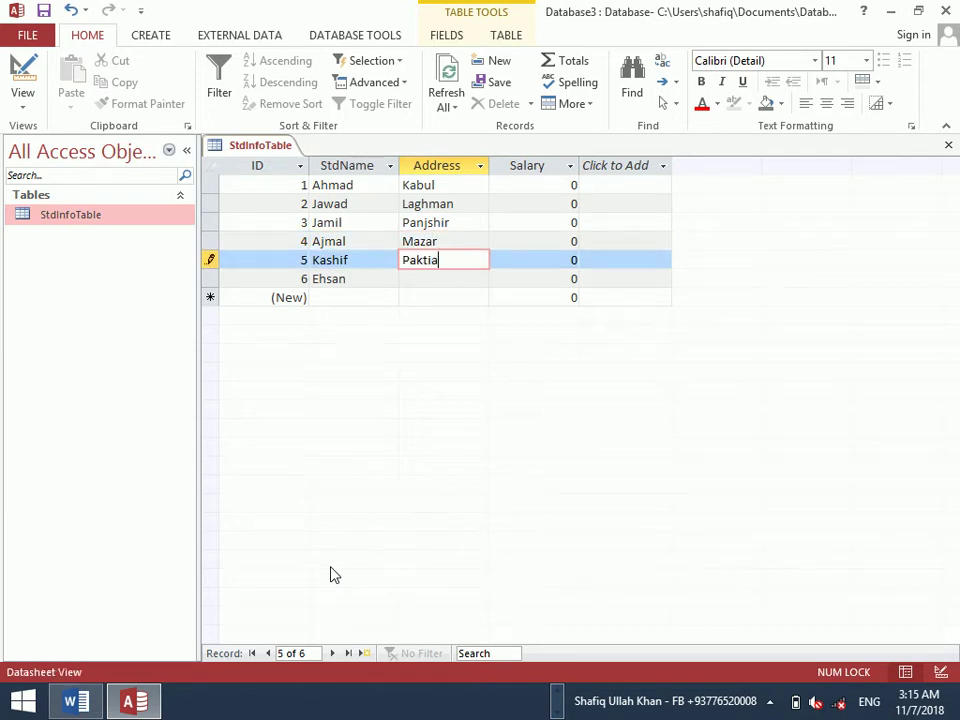
key(Down)
key(Caps_Lock)
text(Khost)
Set the Salary of record 1 to 10000
key(Tab)
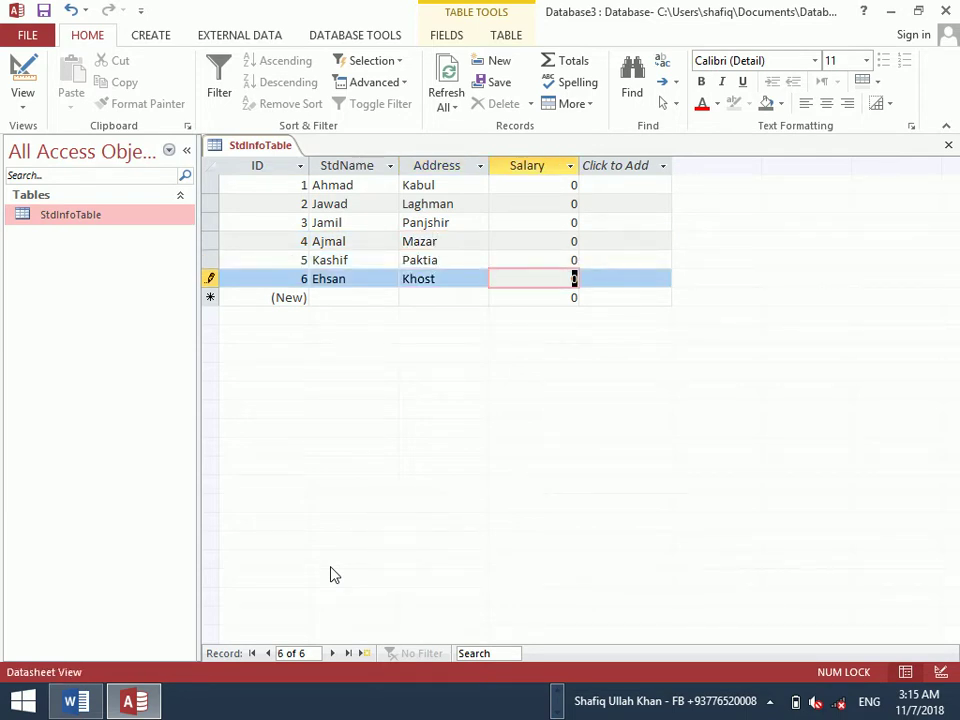
key(Up)
key(Up)
key(Up)
key(Up)
key(Up)
text(1)
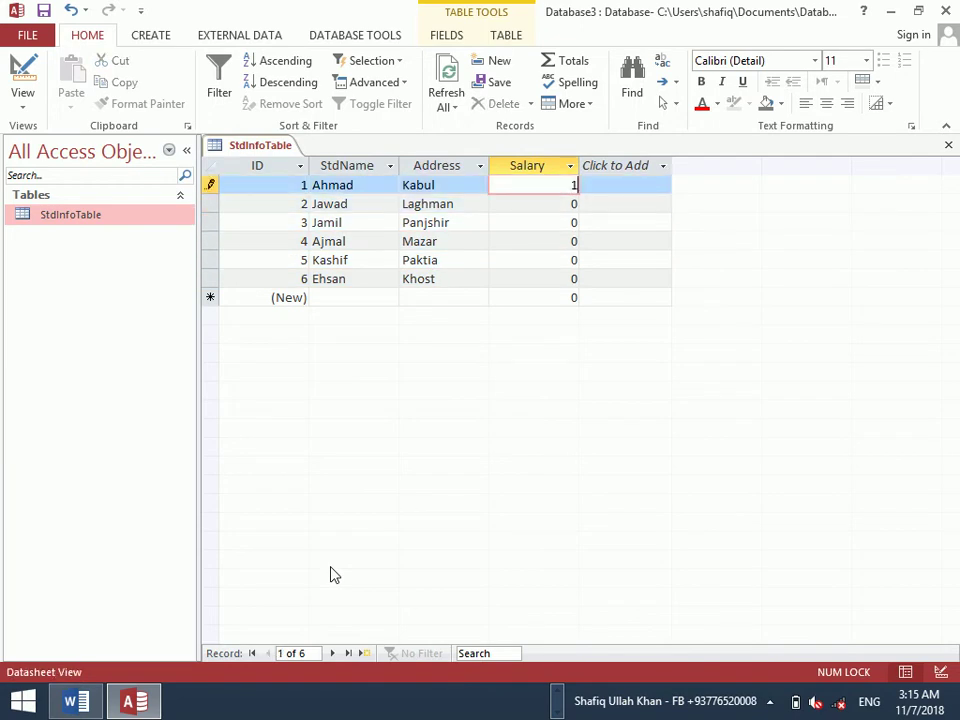
text(0000)
Set the Salary of record 2 to 11000
key(Down)
text(10000)
key(BackSpace)
key(BackSpace)
key(BackSpace)
key(BackSpace)
text(200)
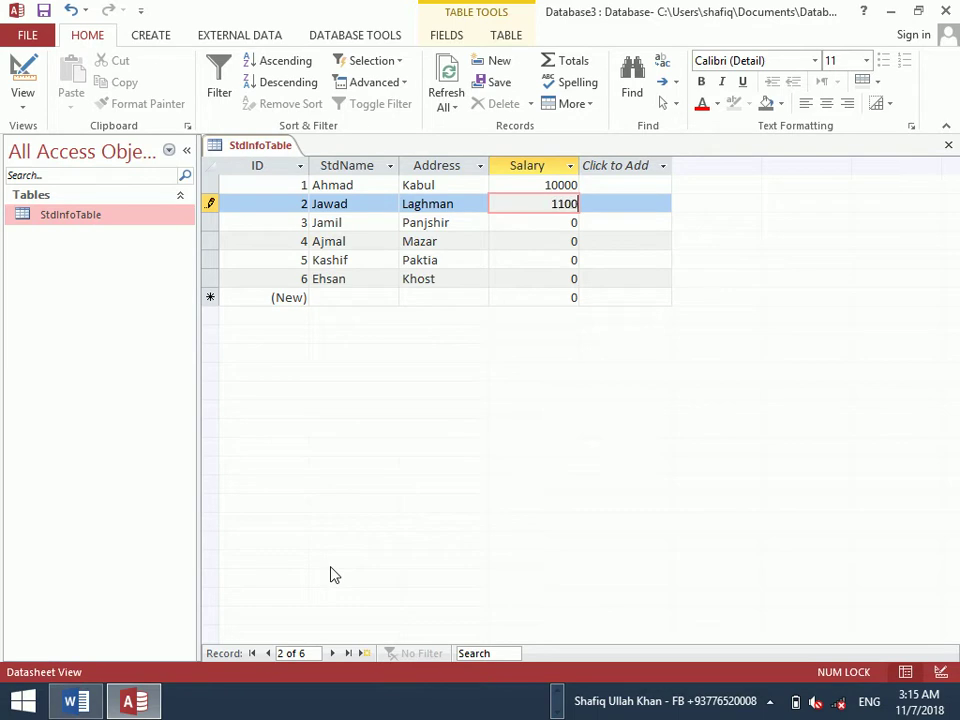
Set the Salary of record 3 to 12000 and of record 4 to 13000
key(Down)
text(1)
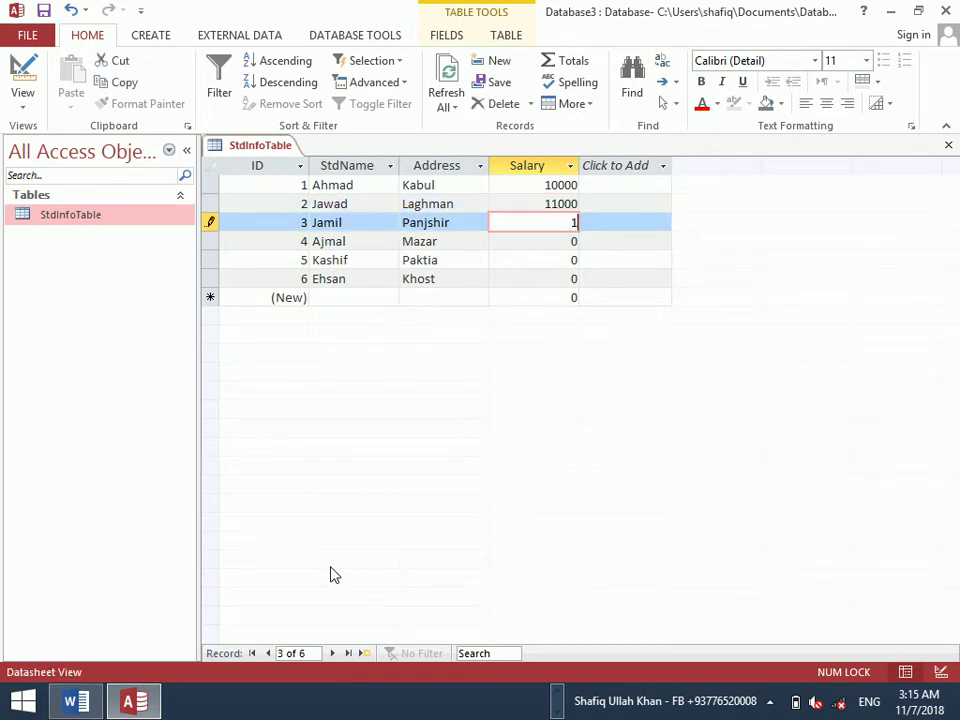
text(20000)
key(BackSpace)
key(Down)
text(130000)
key(BackSpace)
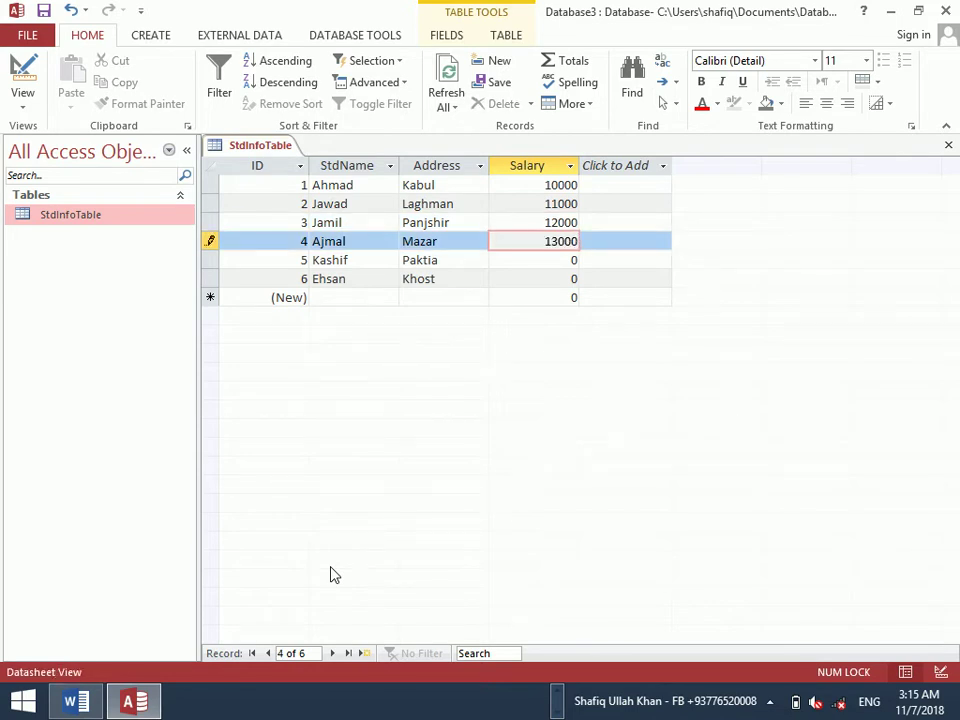
Set the Salary of record 5 to 14000 and of record 6 to 15000, and close the table
key(Down)
text(14000)
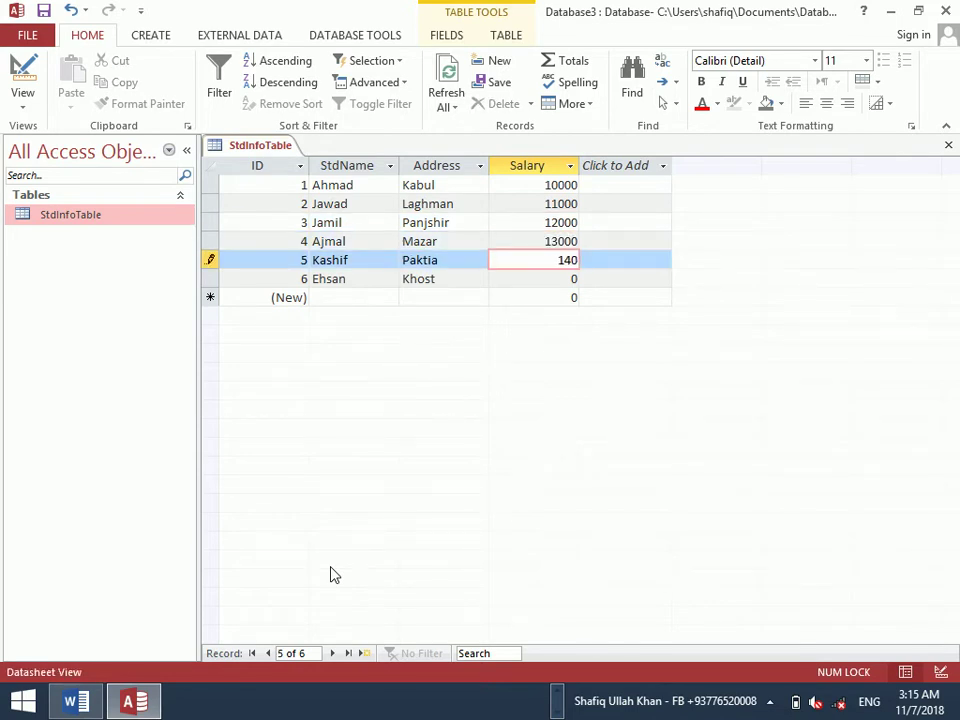
key(Down)
text(1)
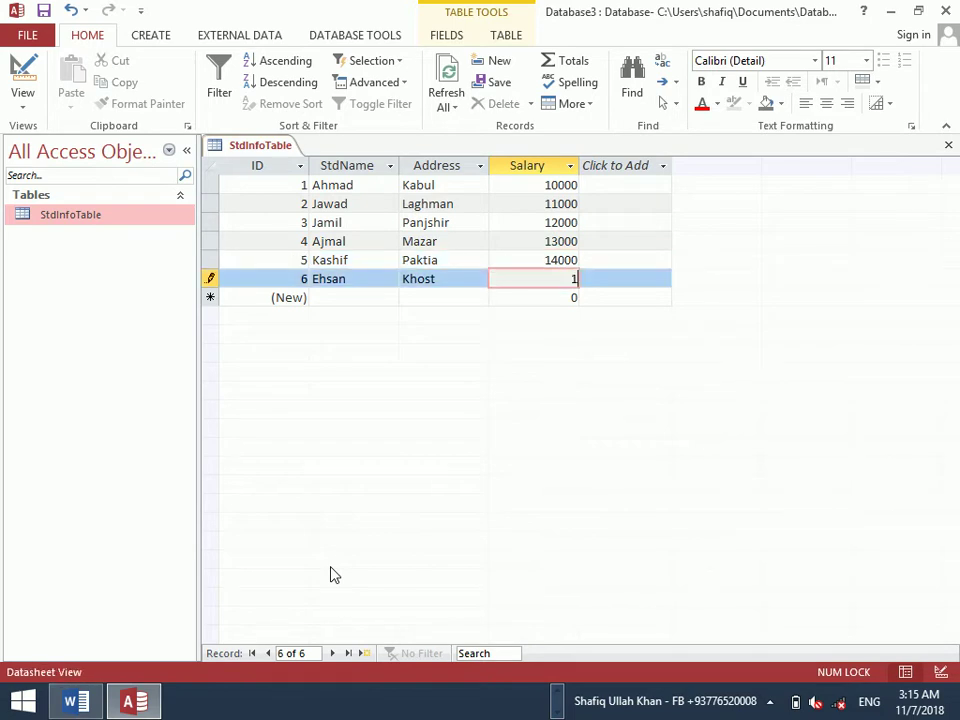
text(5000)
key(ctrl+a)
key(ctrl+w)
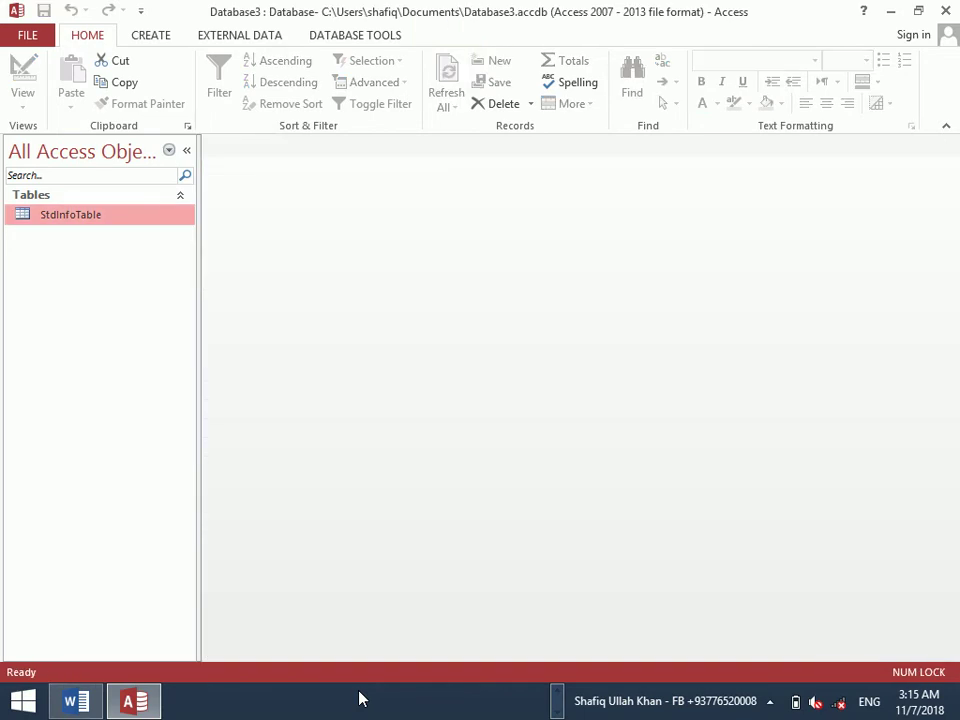
Create a new query design without adding any table and show it in SQL view
click(138, 35)
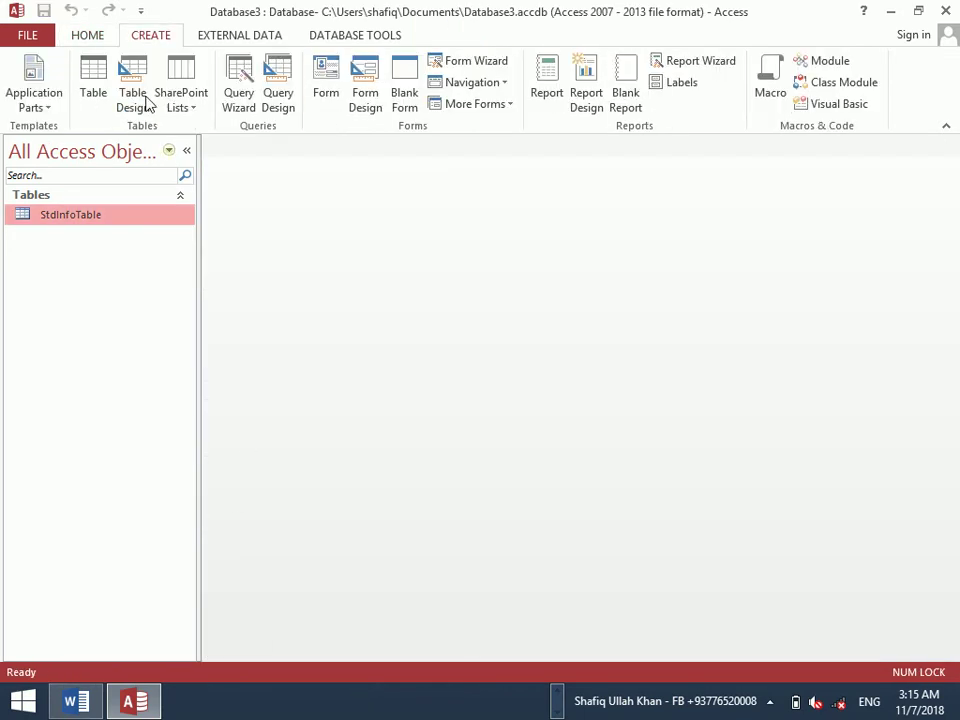
click(277, 100)
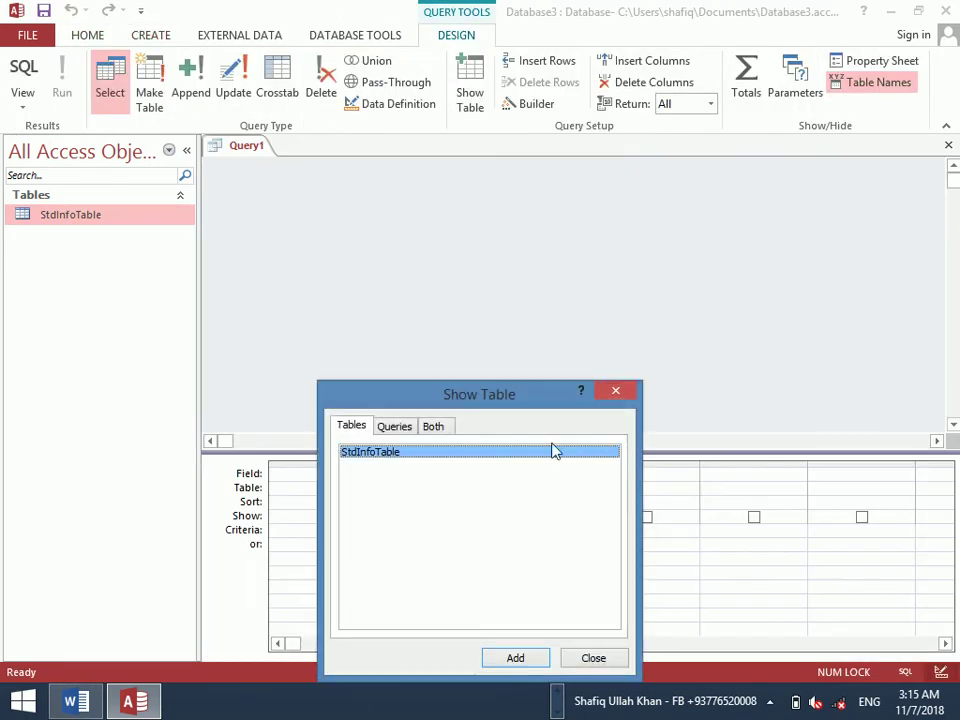
drag(522, 409, 504, 174)
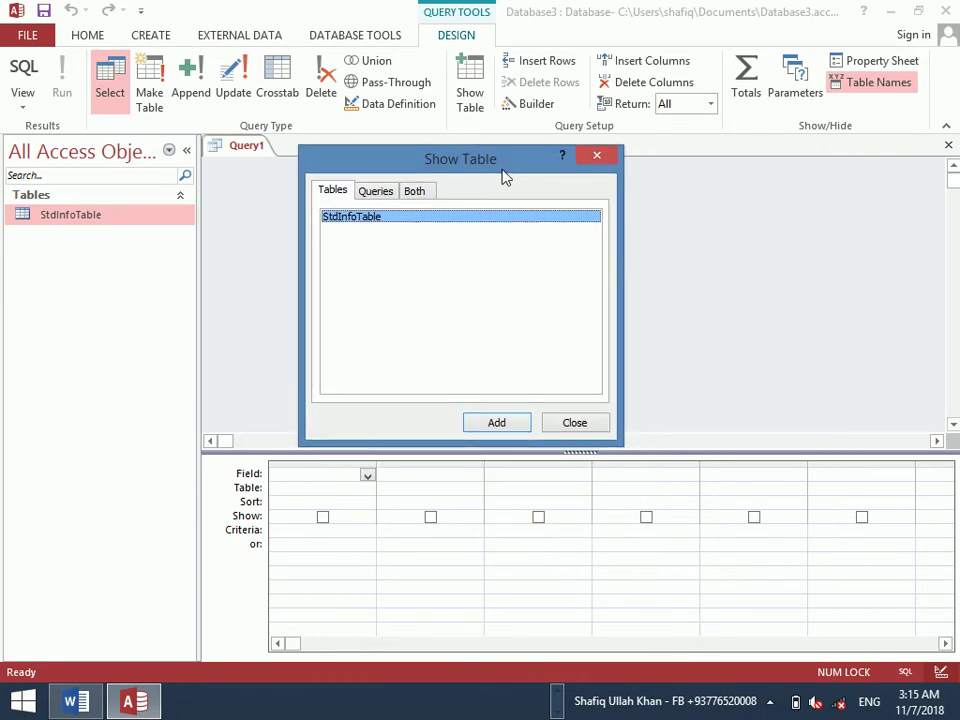
click(596, 156)
click(23, 72)
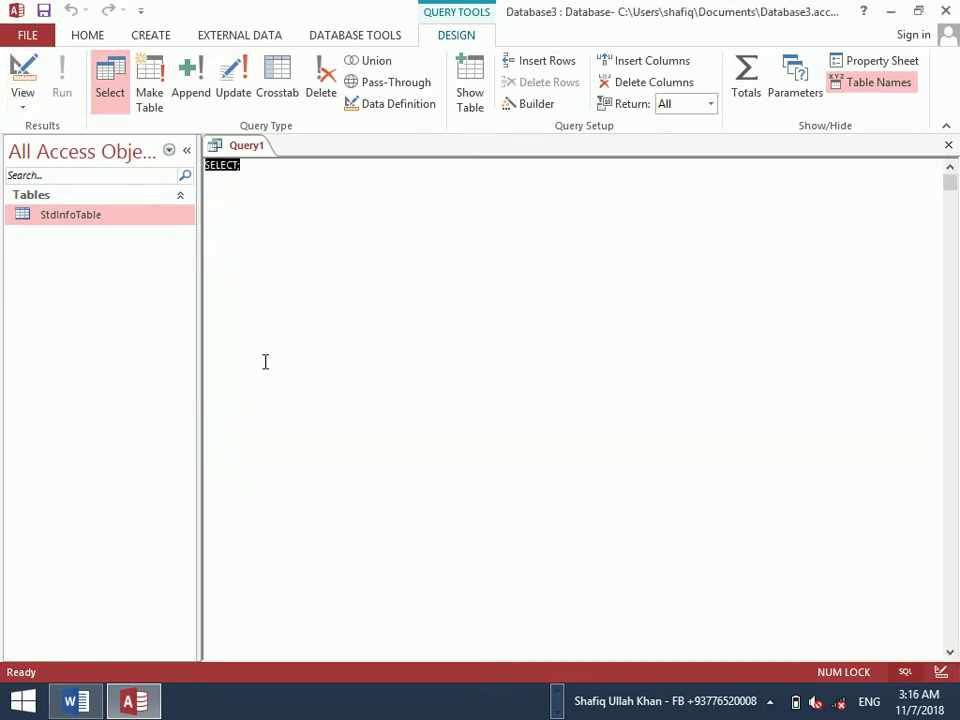
Replace the default SQL text with "Select *"
key(BackSpace)
key(Caps_Lock)
text(S)
key(Caps_Lock)
text(elect *)
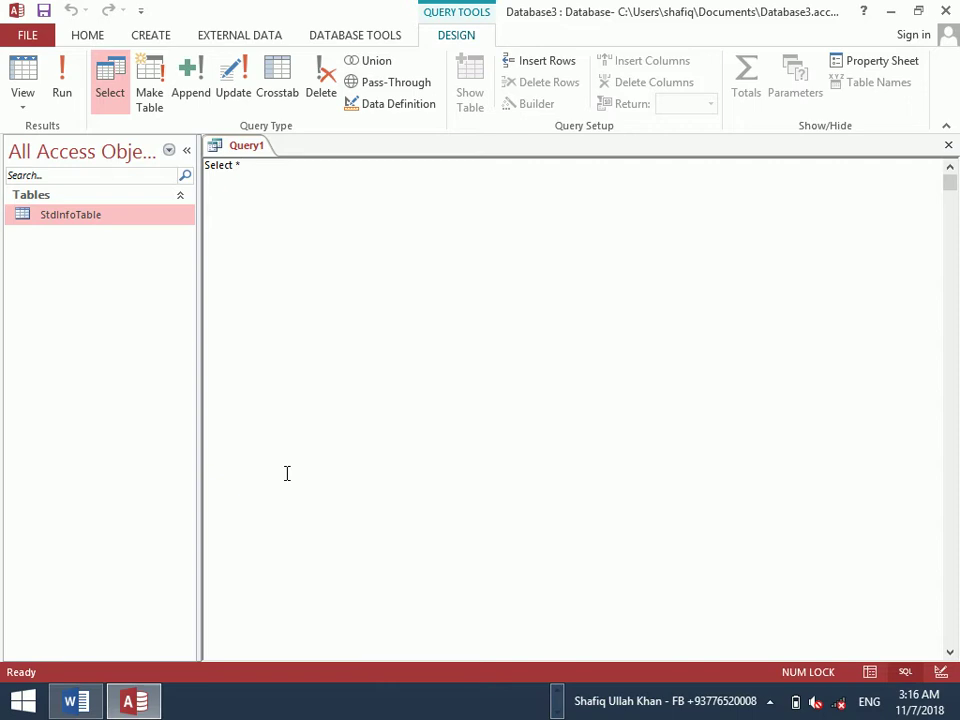
Complete the statement with "from StdInfoTable" and run the query
text(from)
key(Caps_Lock)
text(E)
key(Caps_Lock)
text(mp)
key(BackSpace)
key(BackSpace)
key(BackSpace)
key(Caps_Lock)
text(S)
key(Caps_Lock)
text(td)
key(Caps_Lock)
text(I)
key(Caps_Lock)
text(nfo)
key(Caps_Lock)
text(T)
key(Caps_Lock)
text(a)
click(61, 78)
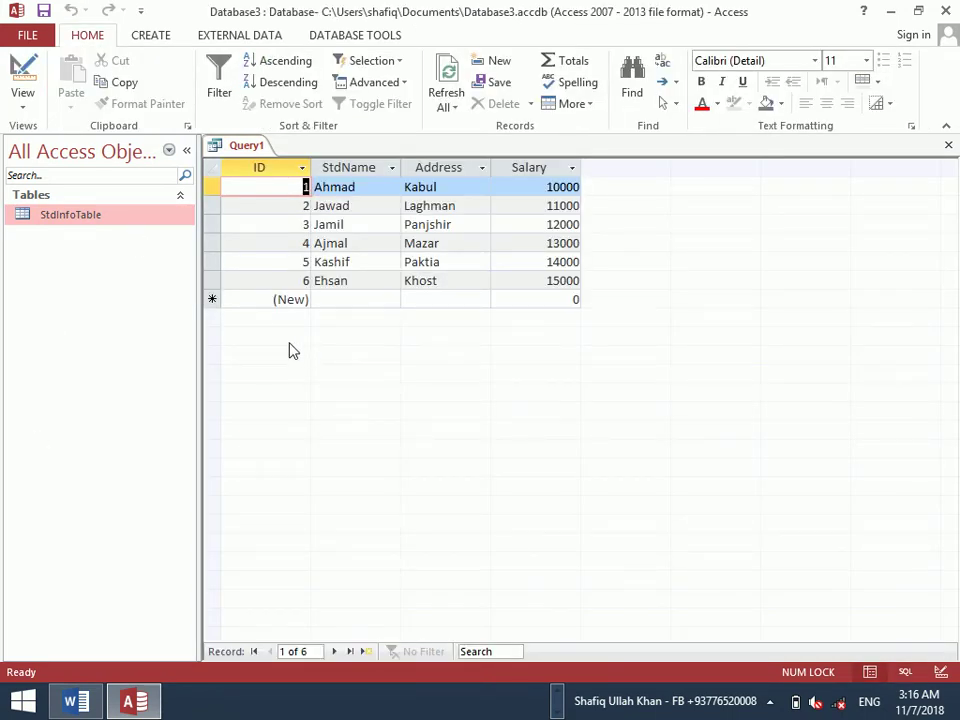
Close the query without saving it and open a new query without tables in SQL view
key(ctrl+w)
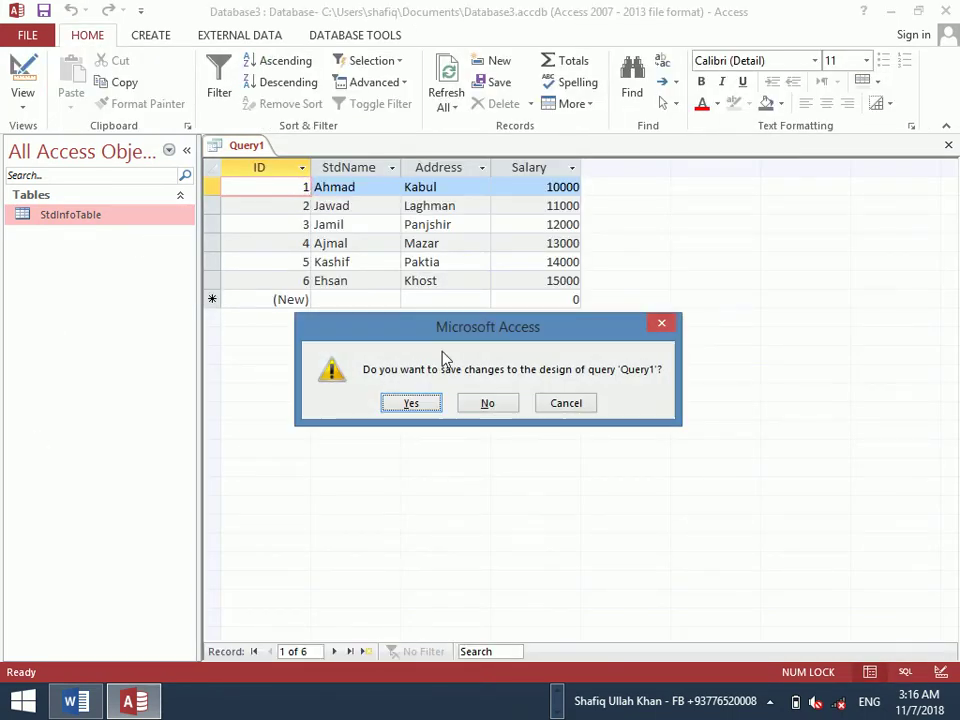
click(497, 404)
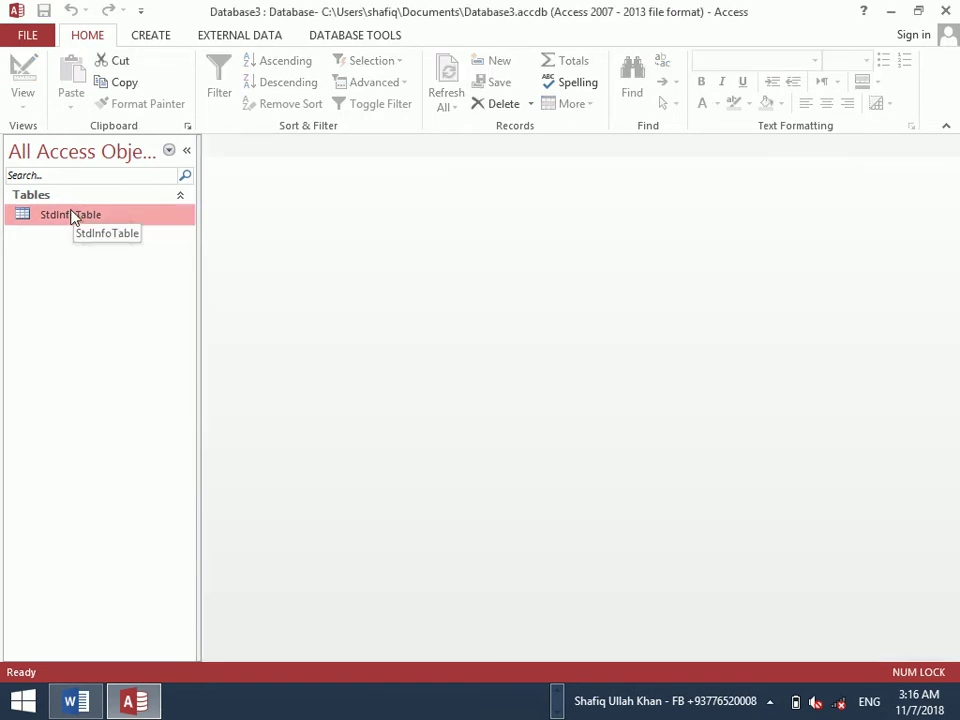
click(152, 33)
click(275, 100)
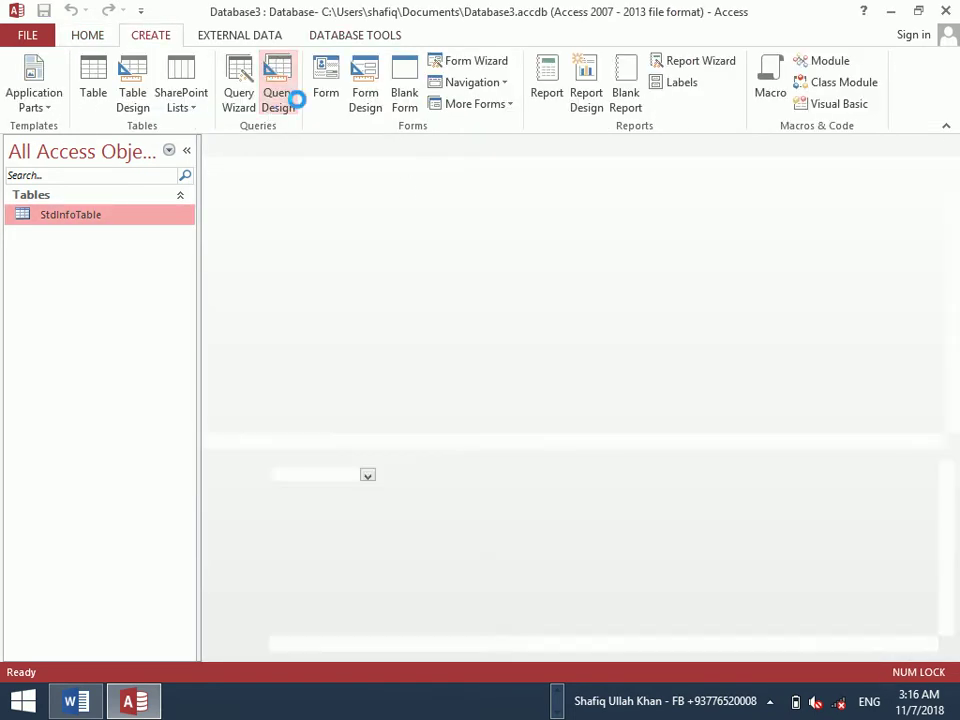
click(617, 392)
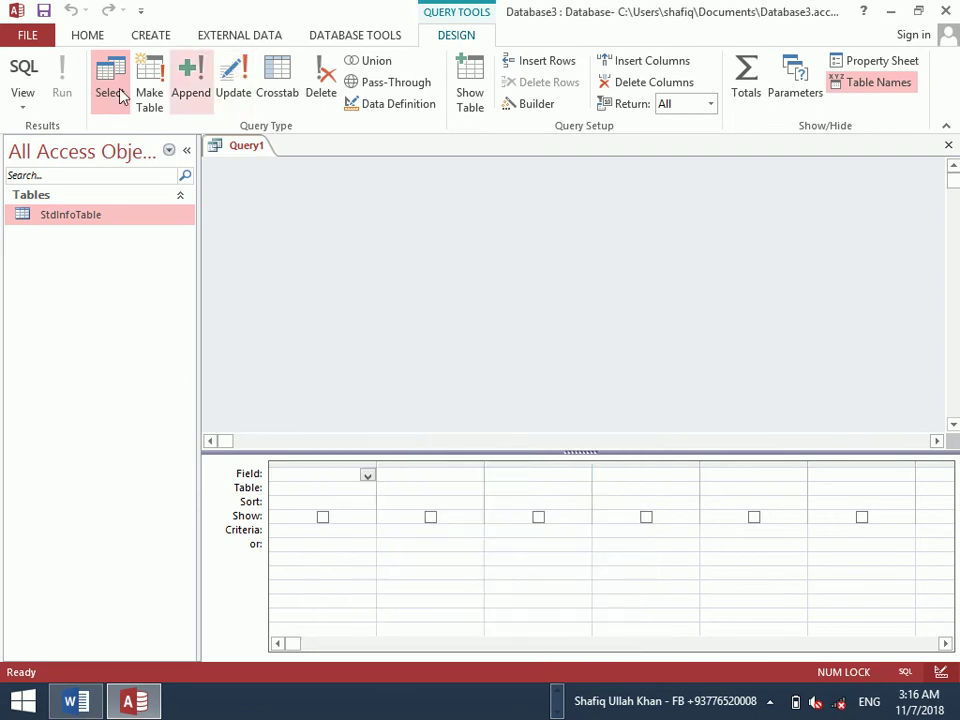
click(23, 67)
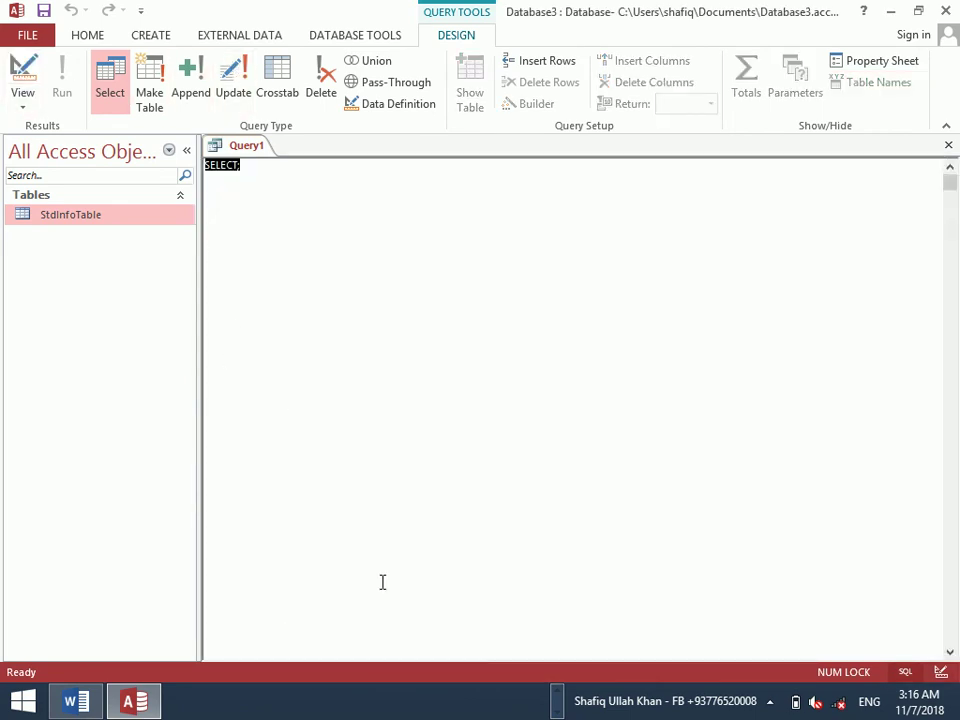
Replace the default SQL text with "Select StdName, Address from"
key(BackSpace)
text(Select)
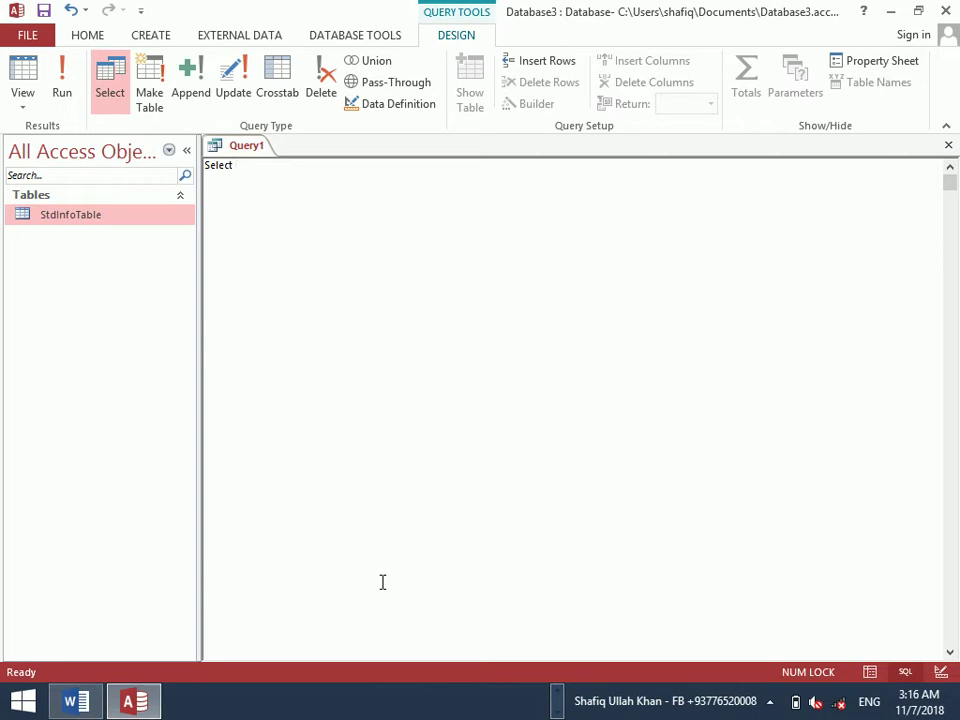
key(Caps_Lock)
text(S)
key(Caps_Lock)
text(td)
key(Caps_Lock)
text(N)
key(Caps_Lock)
text(ame)
key(Caps_Lock)
text(A)
key(Caps_Lock)
text(ddress from)
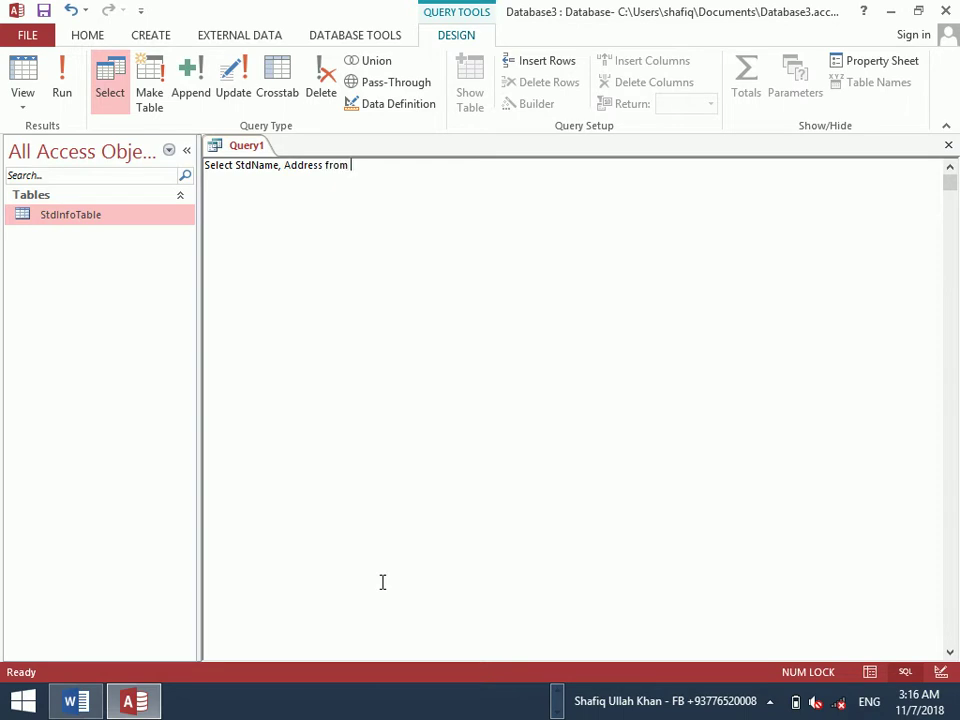
Complete the statement with the table name StdInfoTable and run the query
key(Caps_Lock)
text(S)
key(Caps_Lock)
text(td)
key(Caps_Lock)
text(I)
key(Caps_Lock)
key(Caps_Lock)
key(Caps_Lock)
text(nfo)
key(Caps_Lock)
text(T)
key(Caps_Lock)
text(a)
click(62, 85)
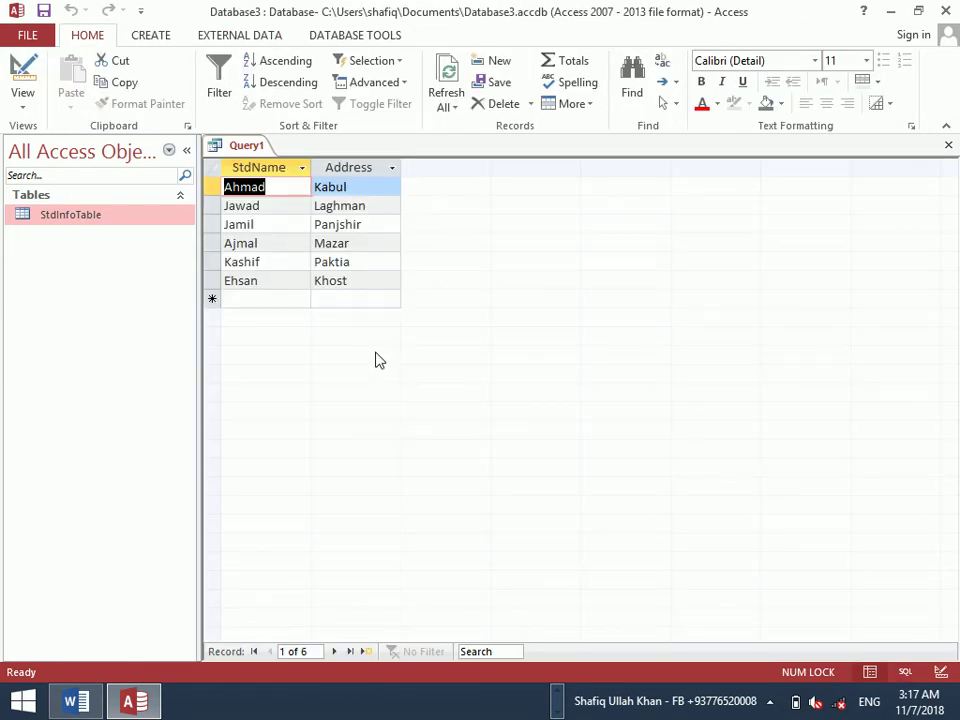
Return the query to SQL view and delete its entire statement
key(ctrl+w)
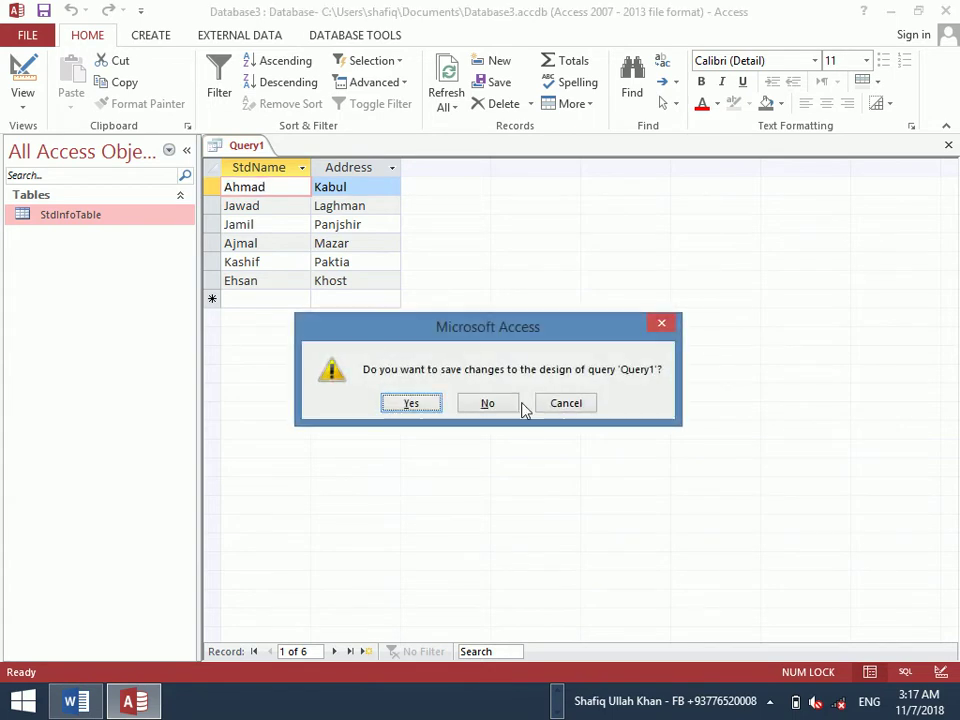
click(562, 404)
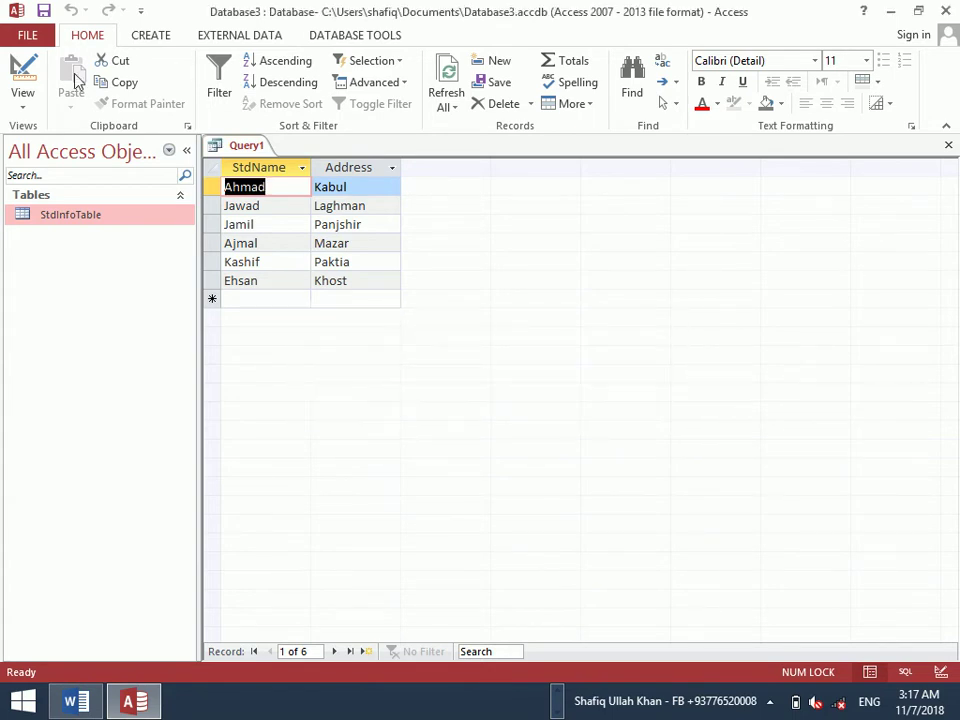
click(24, 106)
click(50, 178)
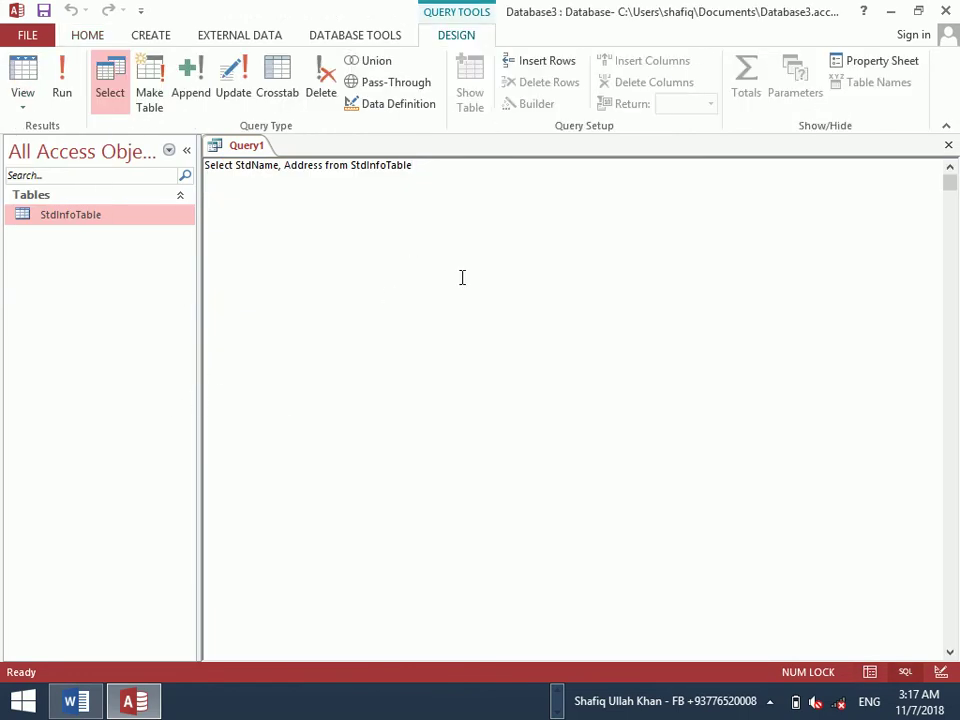
key(BackSpace)
key(BackSpace)
key(BackSpace)
key(BackSpace)
key(BackSpace)
key(BackSpace)
key(BackSpace)
key(BackSpace)
key(BackSpace)
key(BackSpace)
key(BackSpace)
key(BackSpace)
key(BackSpace)
key(BackSpace)
key(BackSpace)
key(BackSpace)
key(BackSpace)
key(BackSpace)
key(BackSpace)
key(BackSpace)
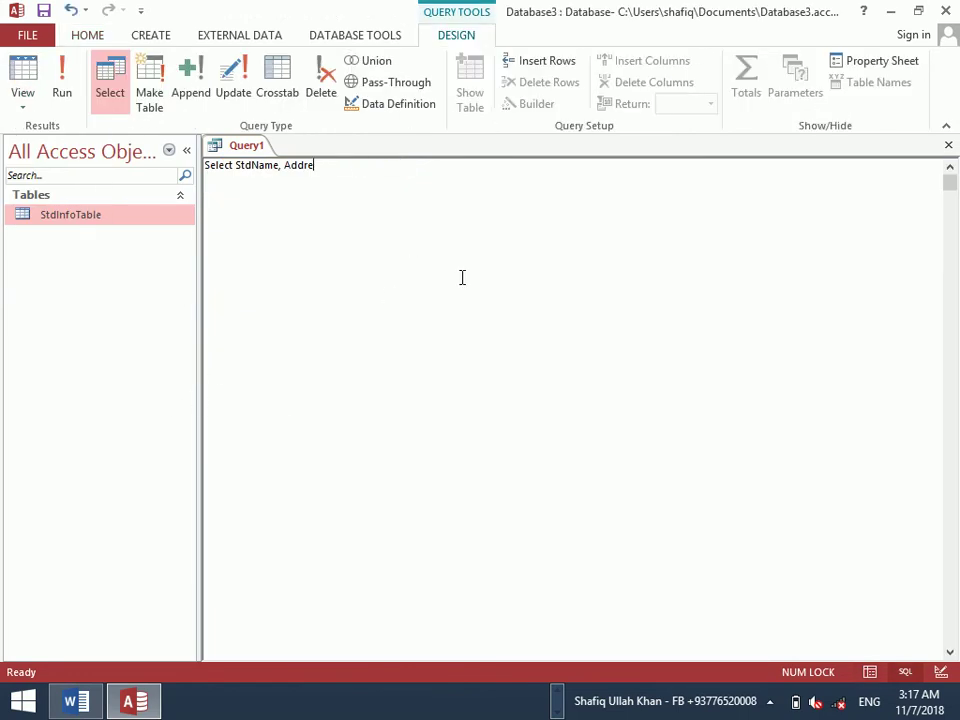
key(BackSpace)
key(BackSpace)
key(BackSpace)
key(BackSpace)
key(BackSpace)
key(BackSpace)
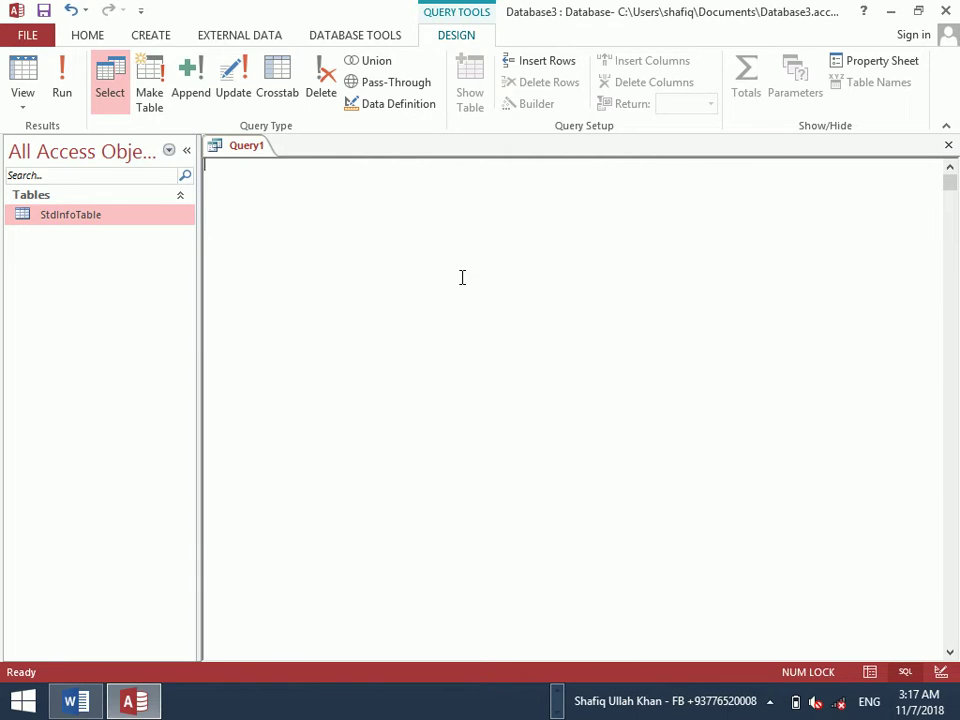
Write the statement "Select * From StdInfoTable" in the empty query
key(Caps_Lock)
text(S)
key(Caps_Lock)
text(elect *)
key(Caps_Lock)
text(F)
key(Caps_Lock)
text(rom)
key(Caps_Lock)
text(S)
key(Caps_Lock)
text(tdI)
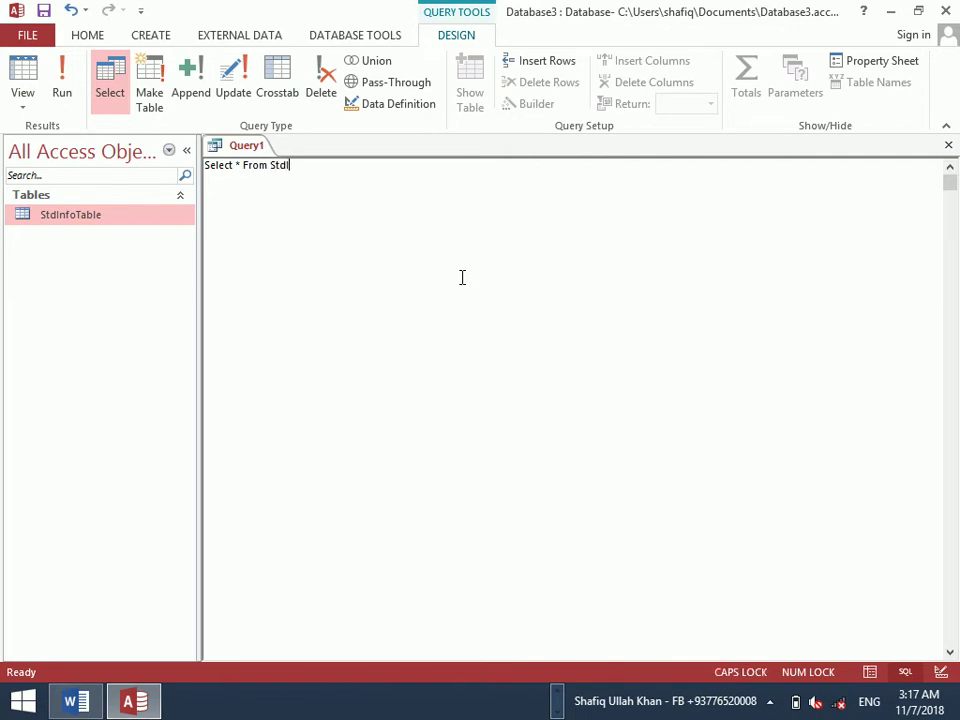
text(nfoTable)
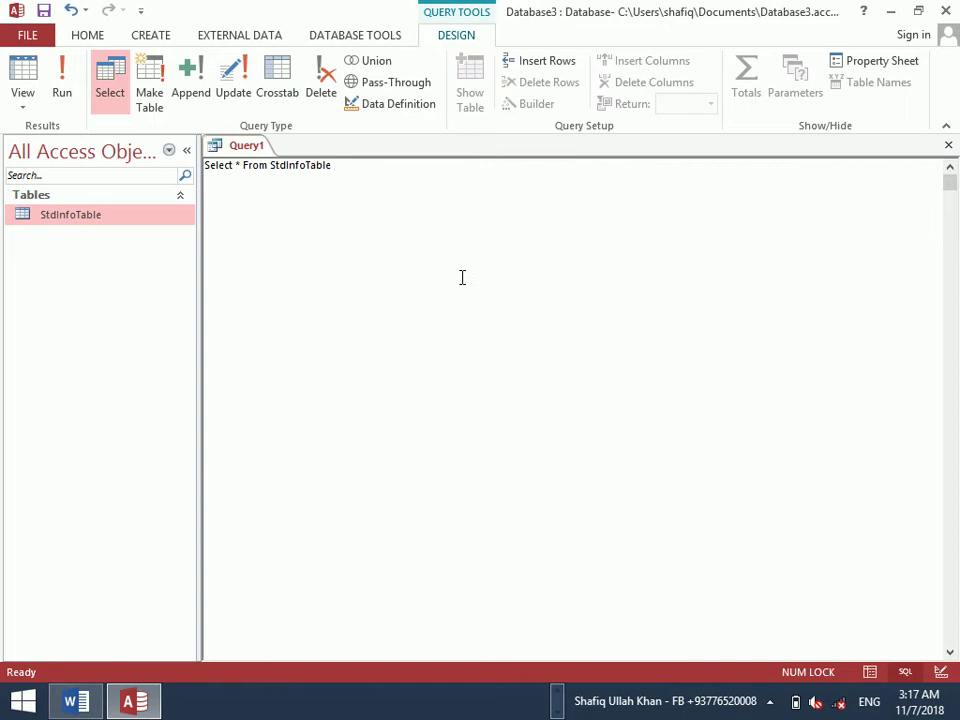
Add the condition "where Address='Laghman'" to the statement and run the query
key(Caps_Lock)
key(Caps_Lock)
text(where)
key(Caps_Lock)
text(A)
key(Caps_Lock)
text(ddress=')
key(Caps_Lock)
text(L)
key(Caps_Lock)
text(aghman')
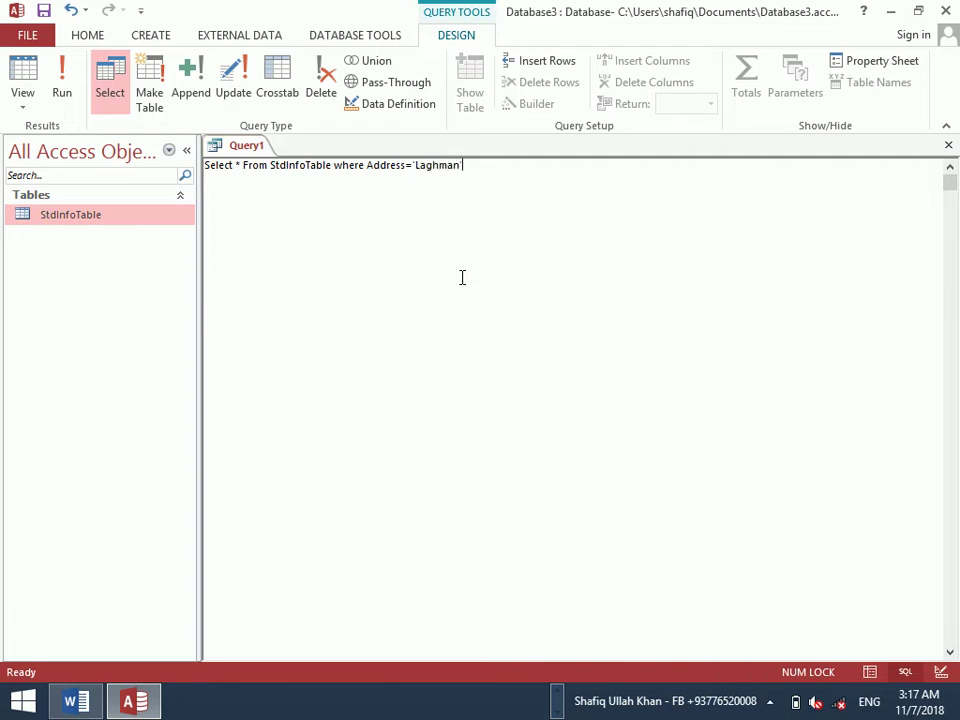
click(60, 92)
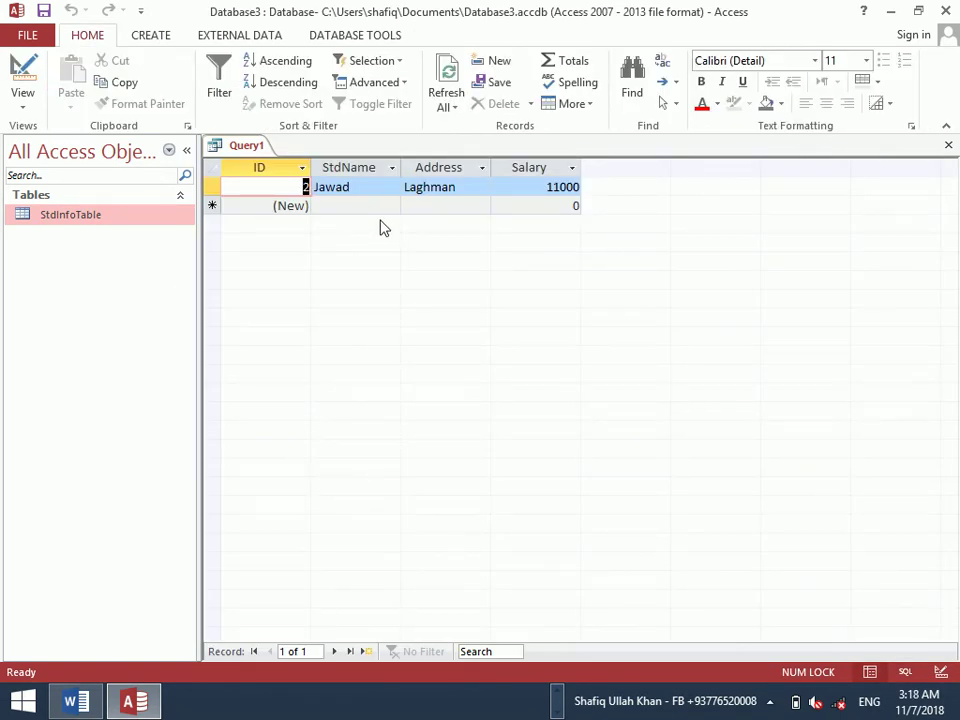
Change the condition in the SQL statement to Address='Paktia', run the query and return to SQL view
click(24, 97)
click(86, 174)
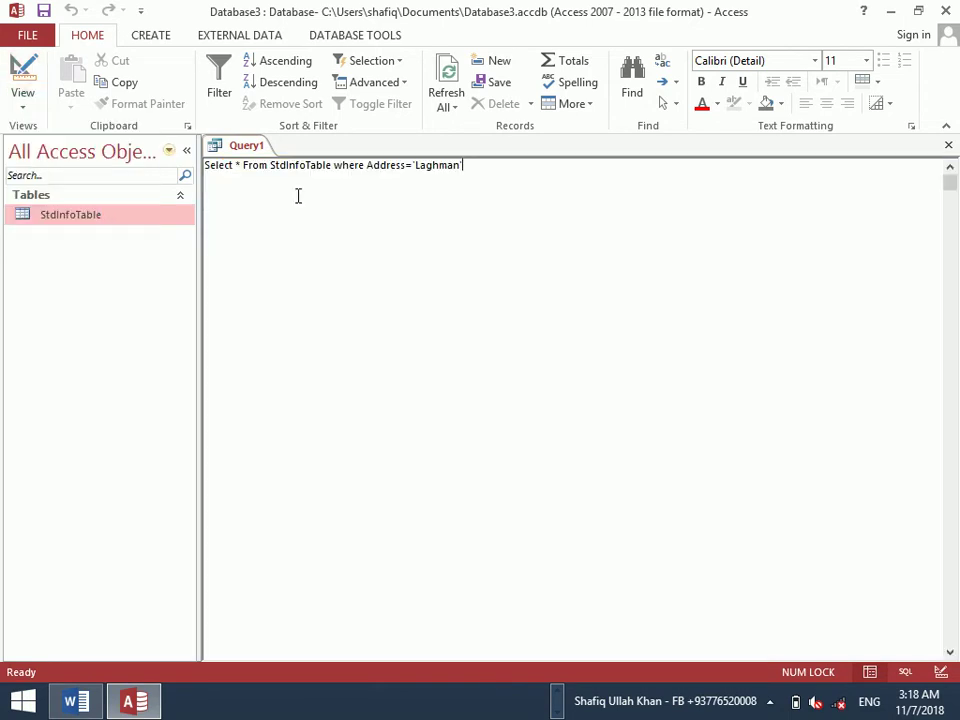
key(BackSpace)
key(BackSpace)
key(BackSpace)
key(BackSpace)
key(BackSpace)
key(BackSpace)
key(BackSpace)
key(BackSpace)
key(Caps_Lock)
text(P)
key(Caps_Lock)
text(aki)
text(ia)
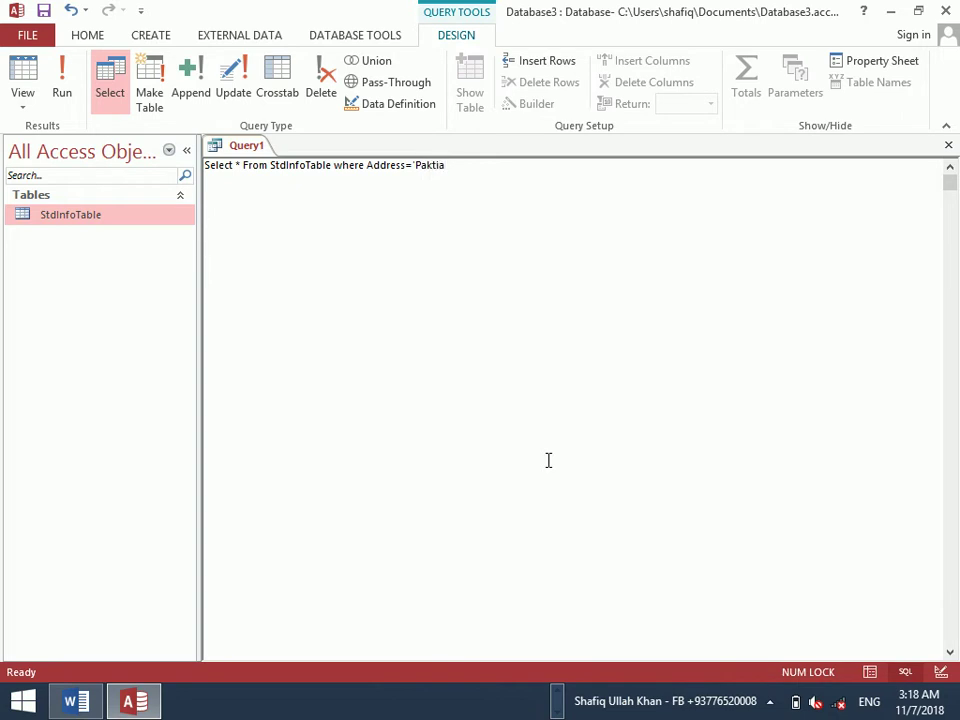
text(')
click(62, 88)
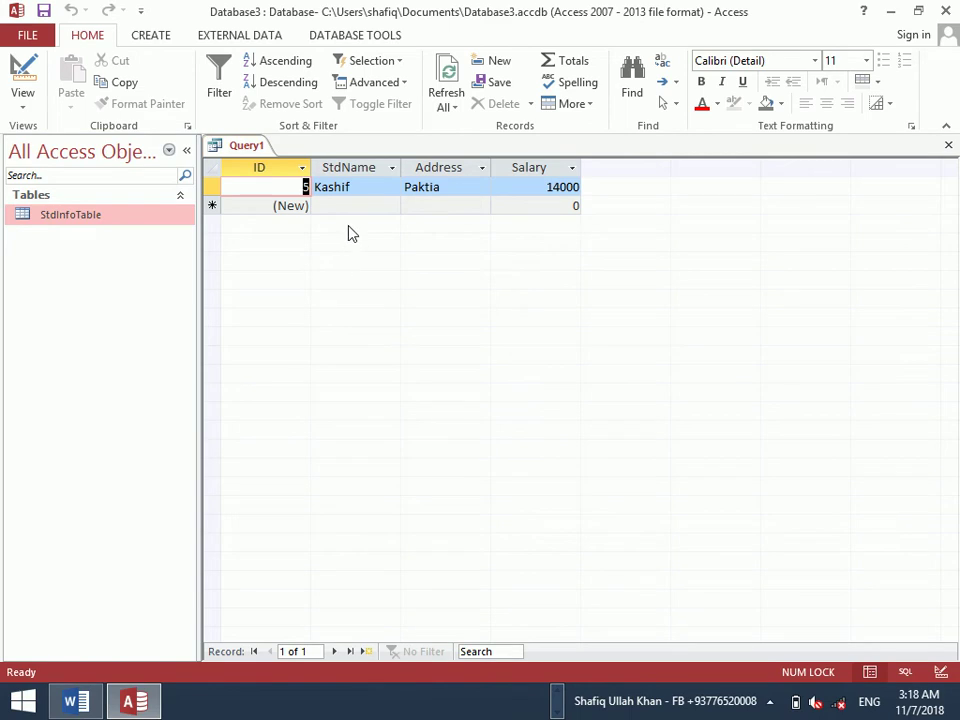
click(24, 104)
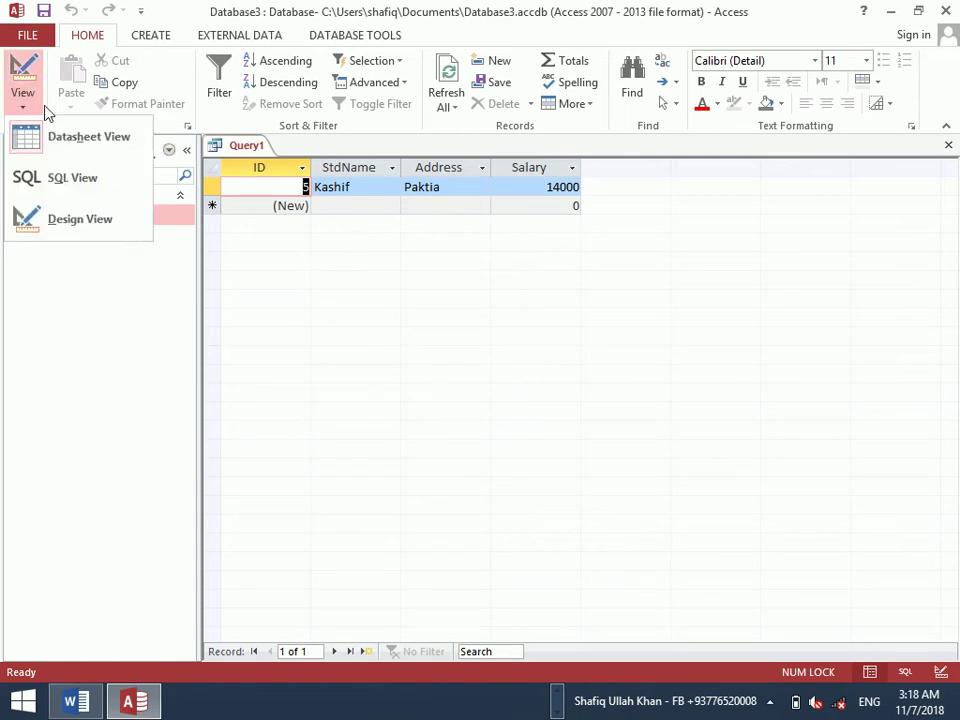
click(52, 179)
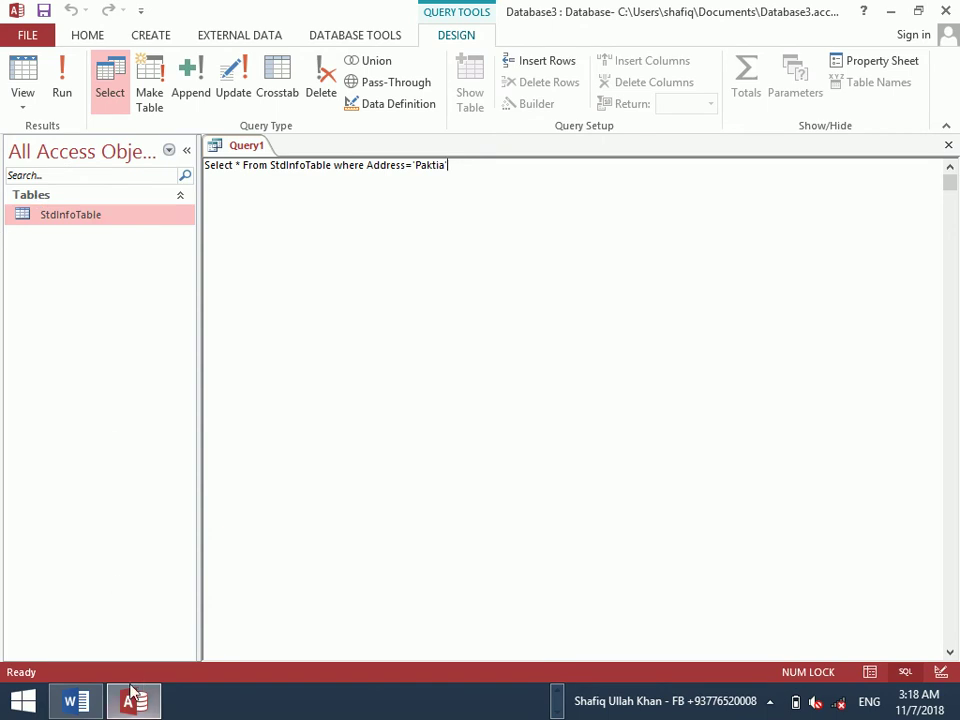
Switch to Word, add the bullet "Show me records that matches the parameter condition." and end the list
click(78, 702)
key(Return)
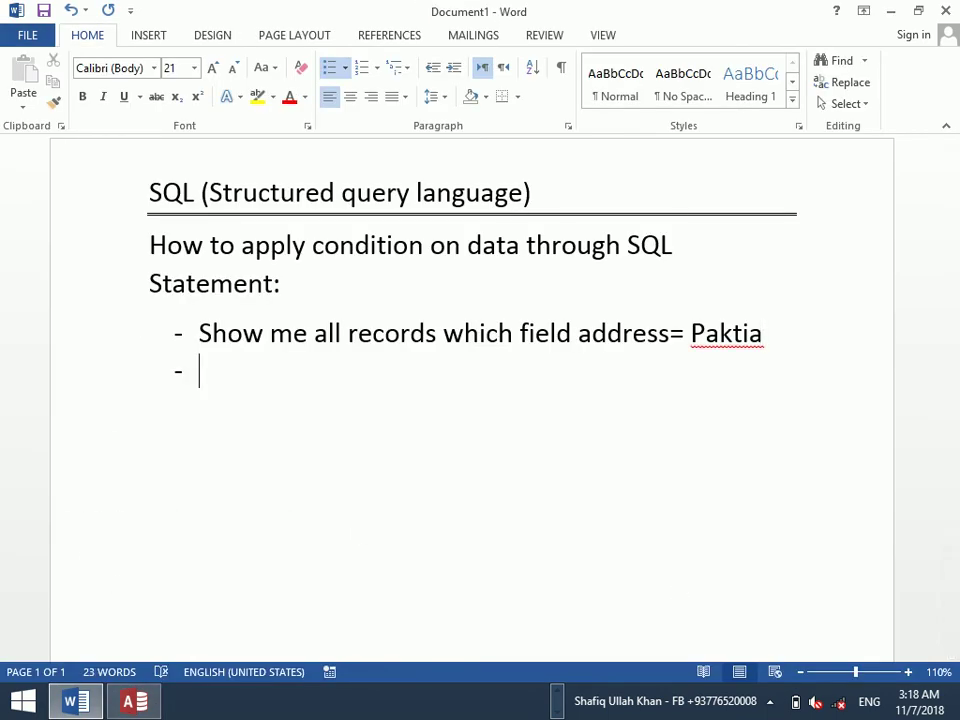
text(Show me records)
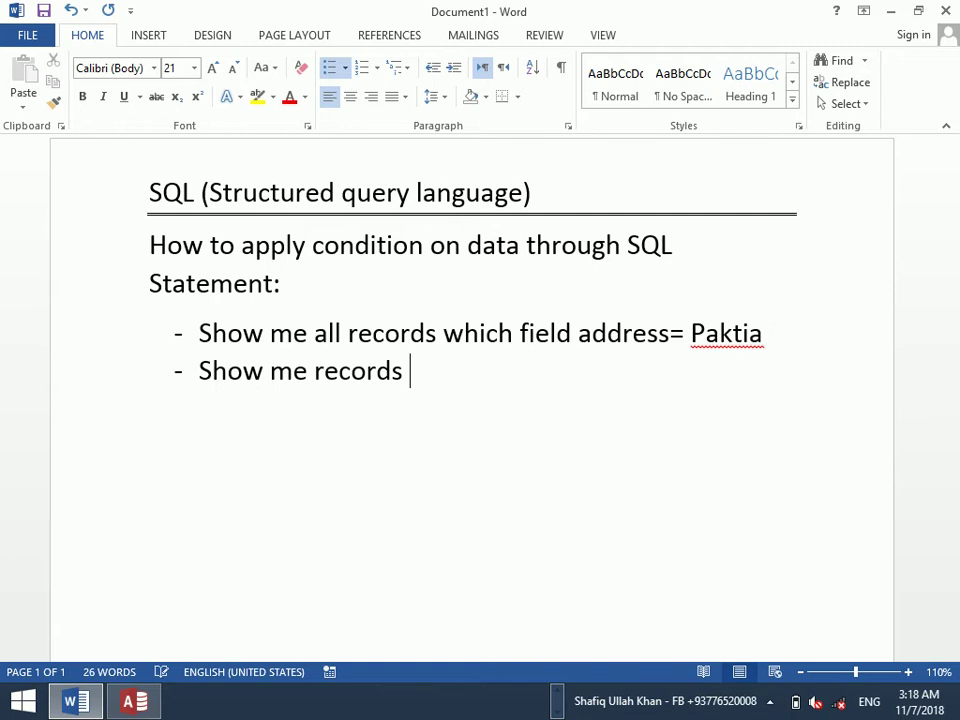
text( thta mathces )
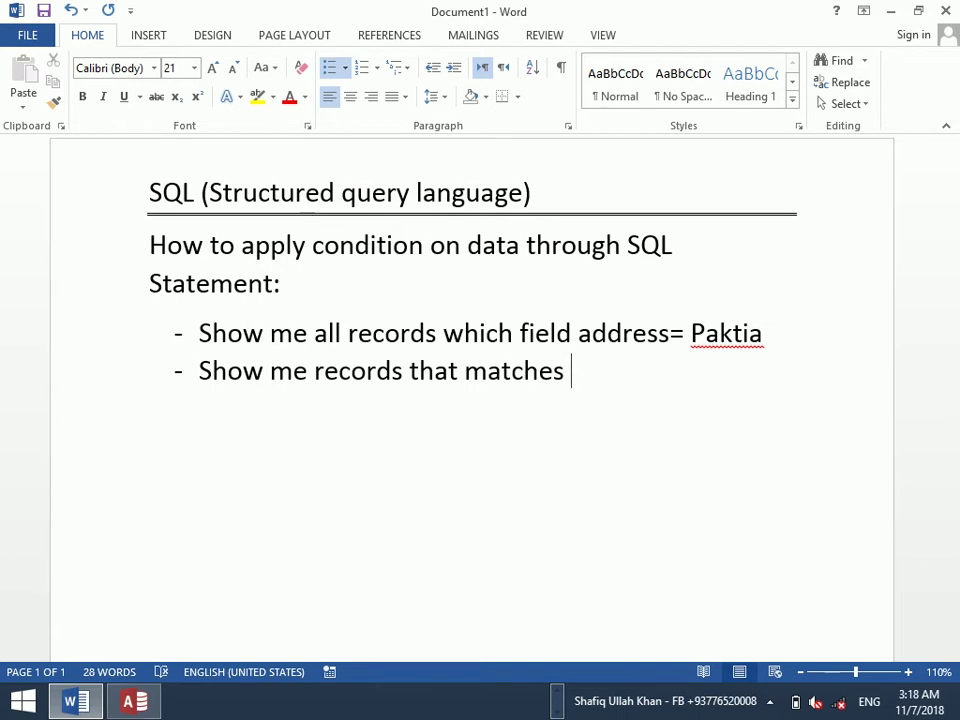
text(the para)
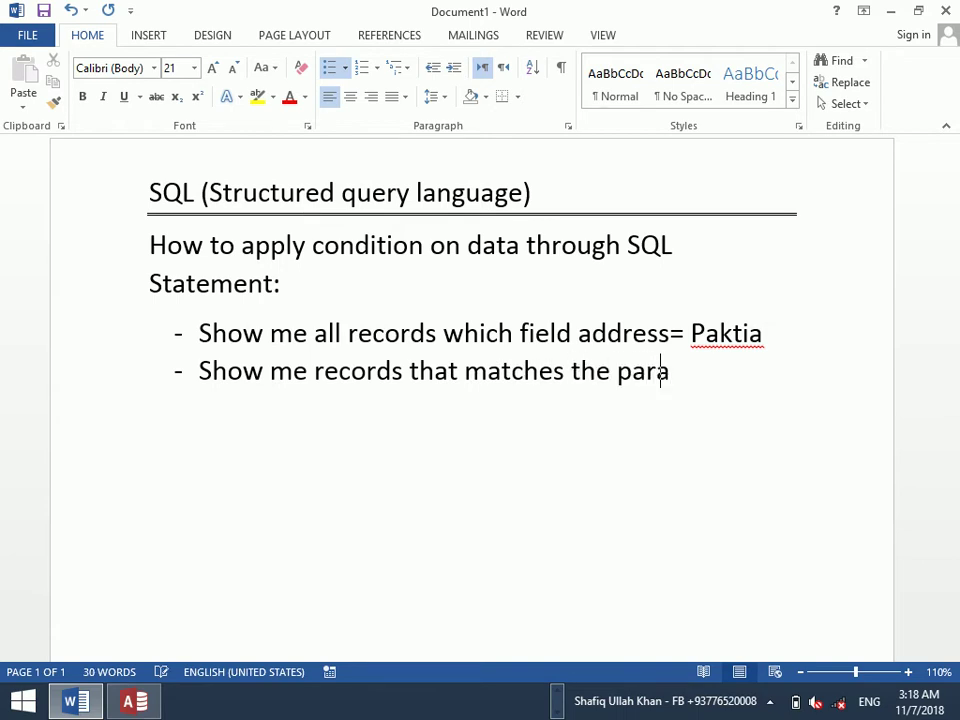
text(meter condition)
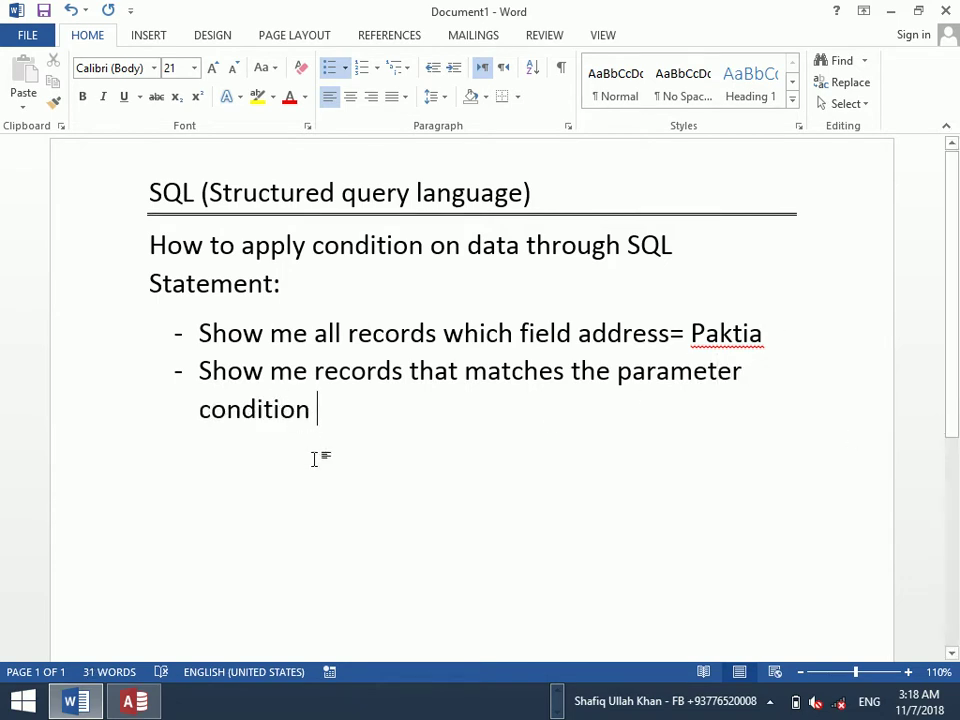
key(BackSpace)
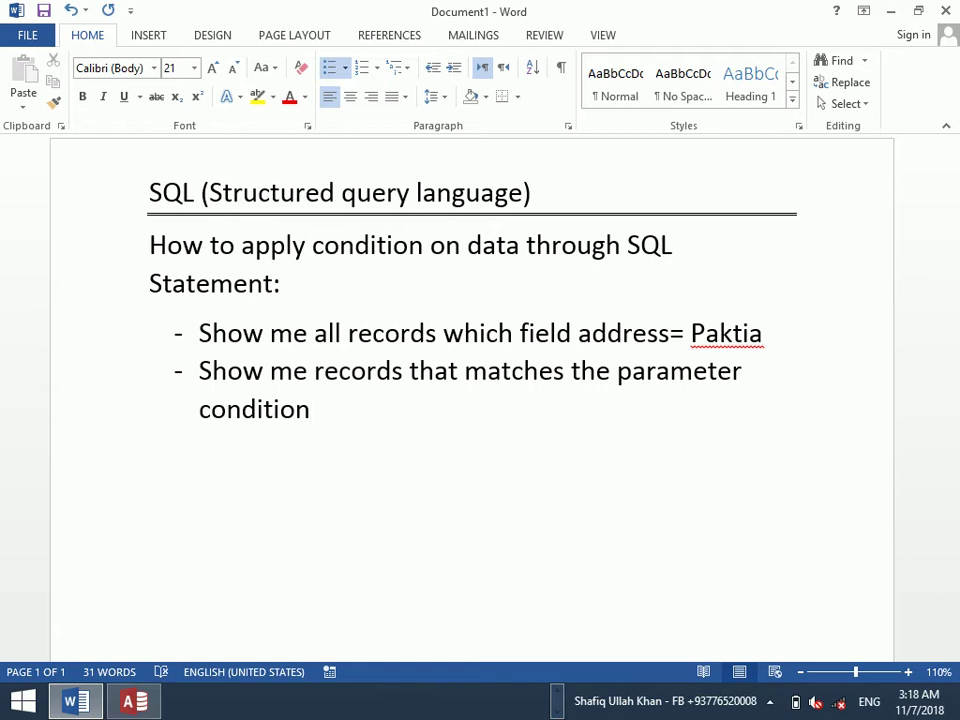
text(.)
key(Return)
key(Return)
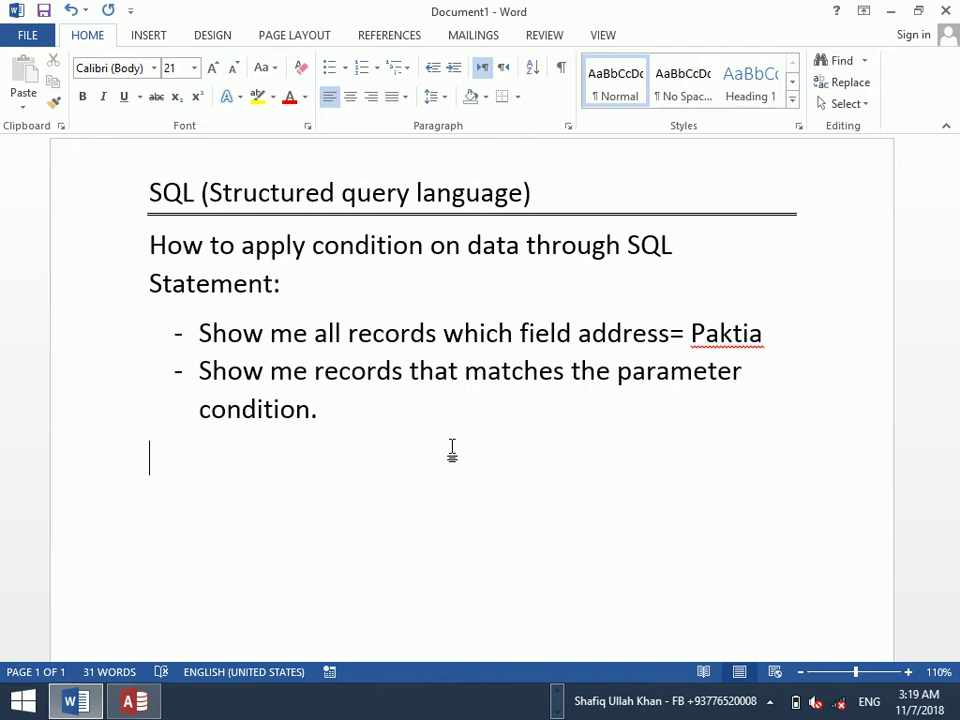
Add an "Example:" line below the list and begin the statement "Select * from StdInfoTable Where" under it
text(Example:)
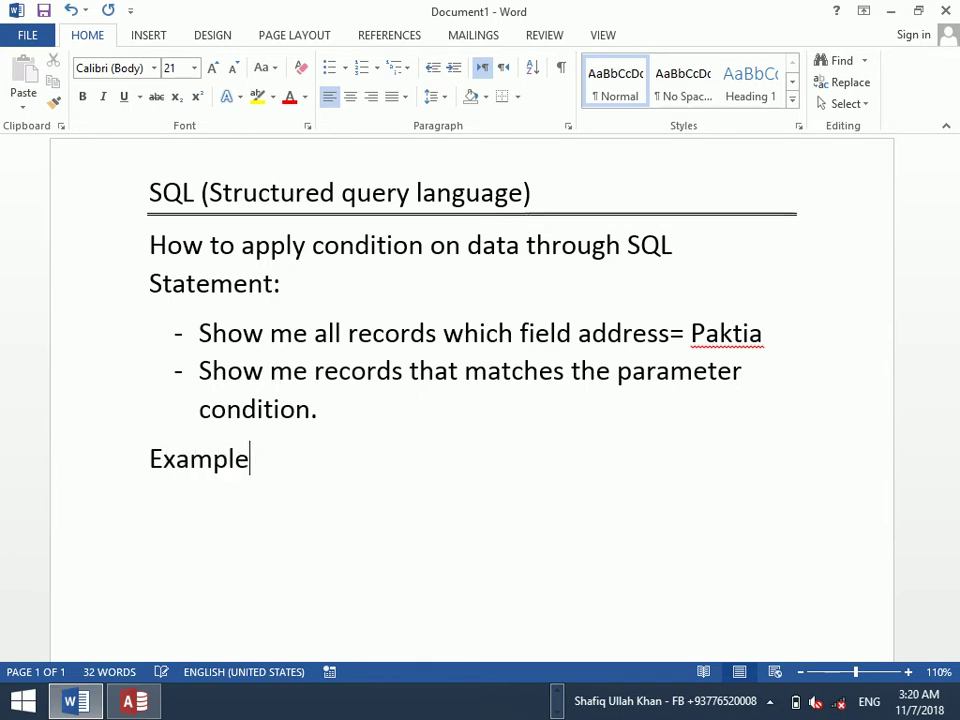
key(Return)
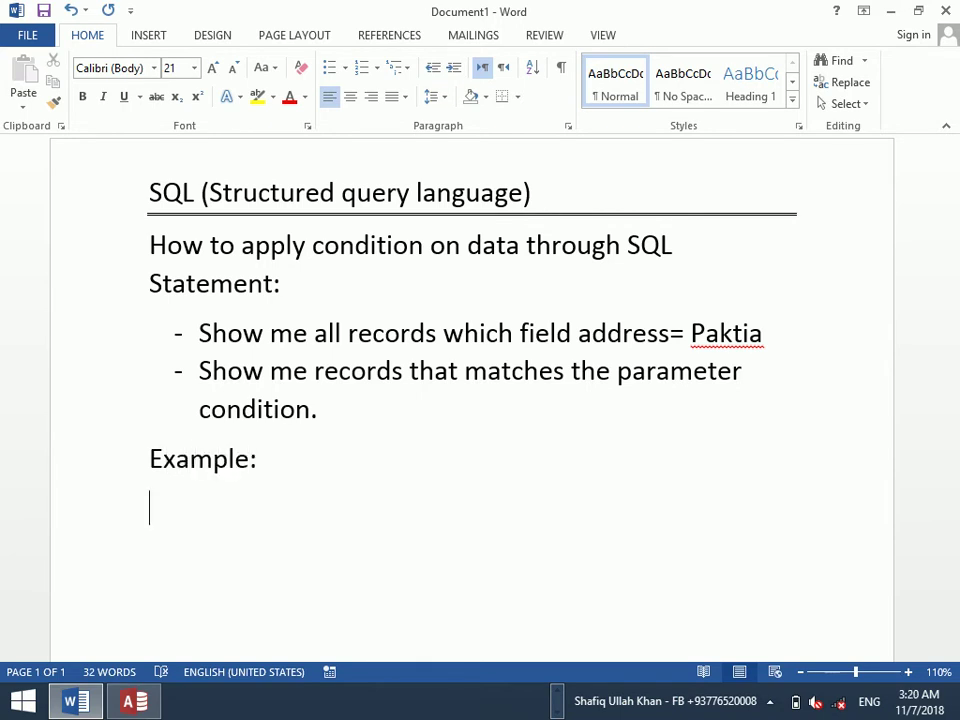
text(Sele)
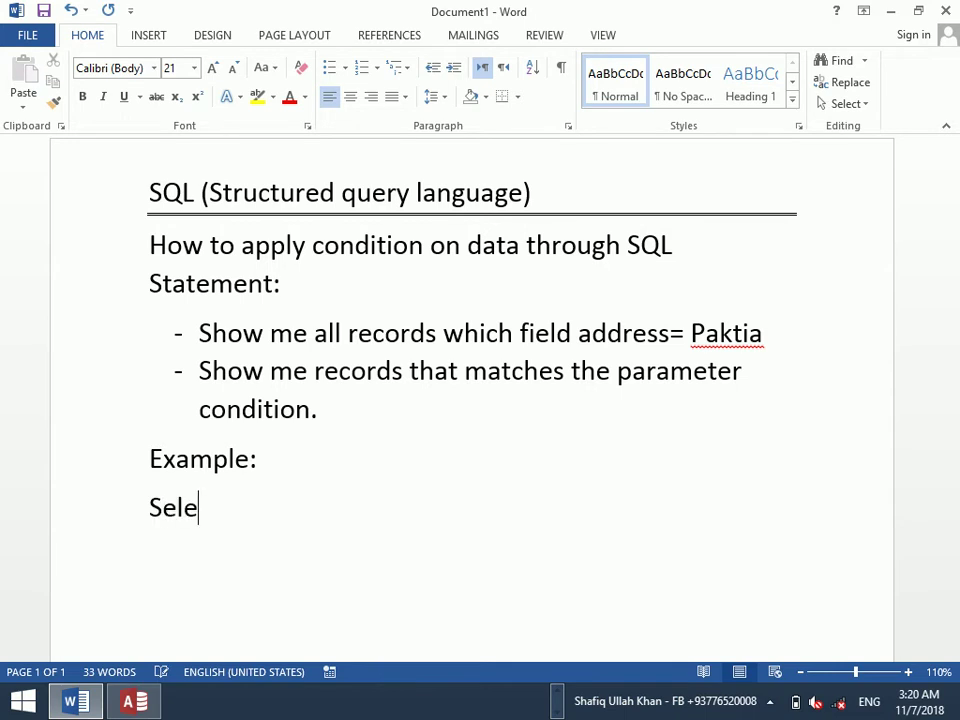
text(ct * from )
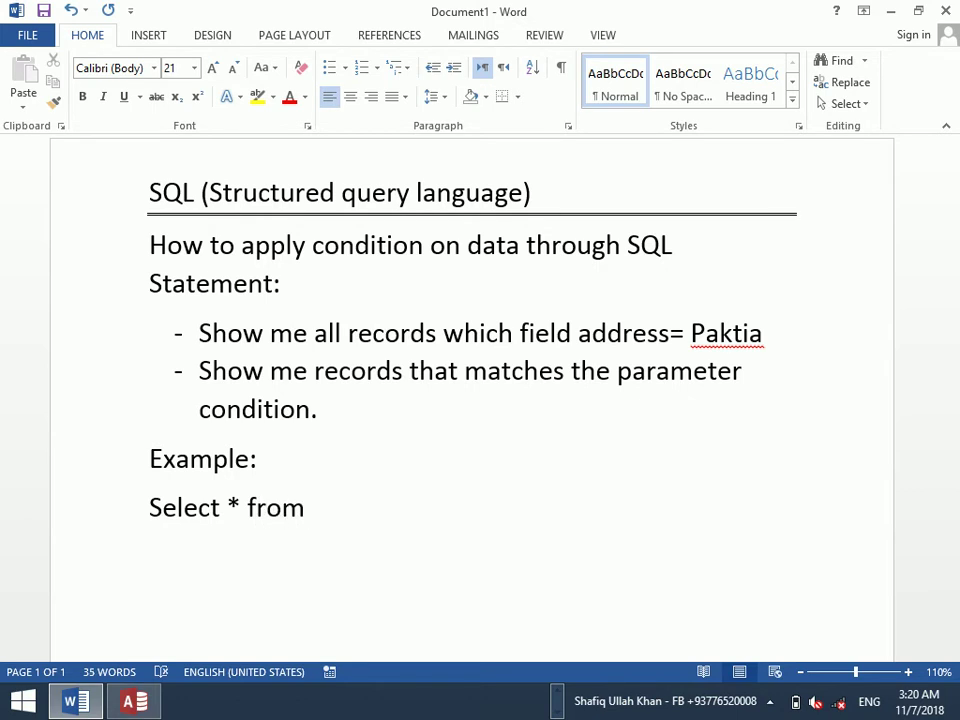
text(StdIn)
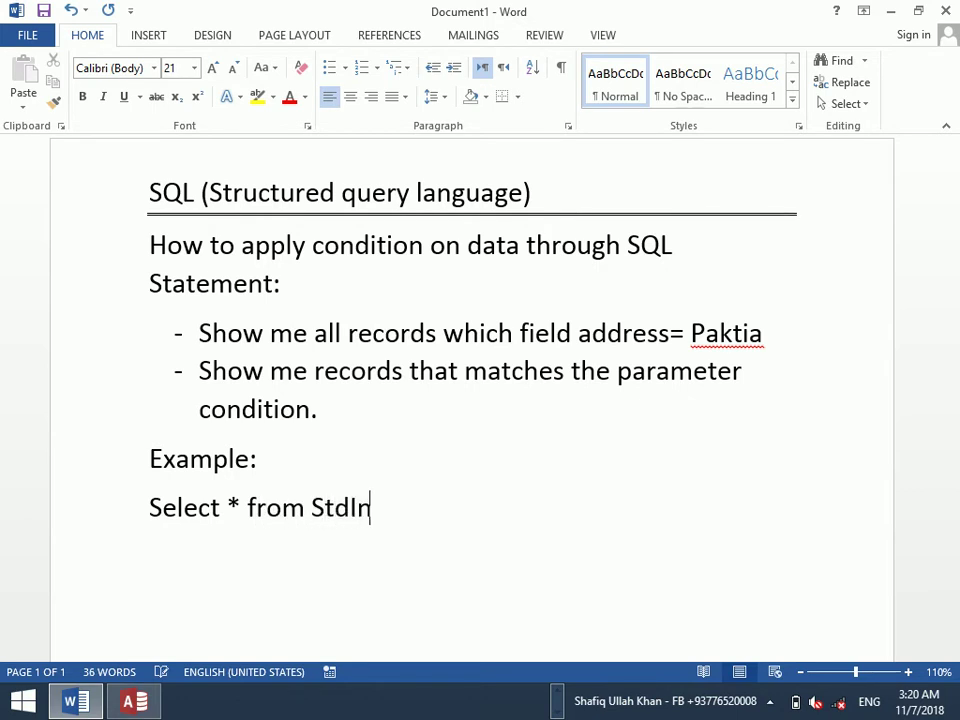
text(foTable )
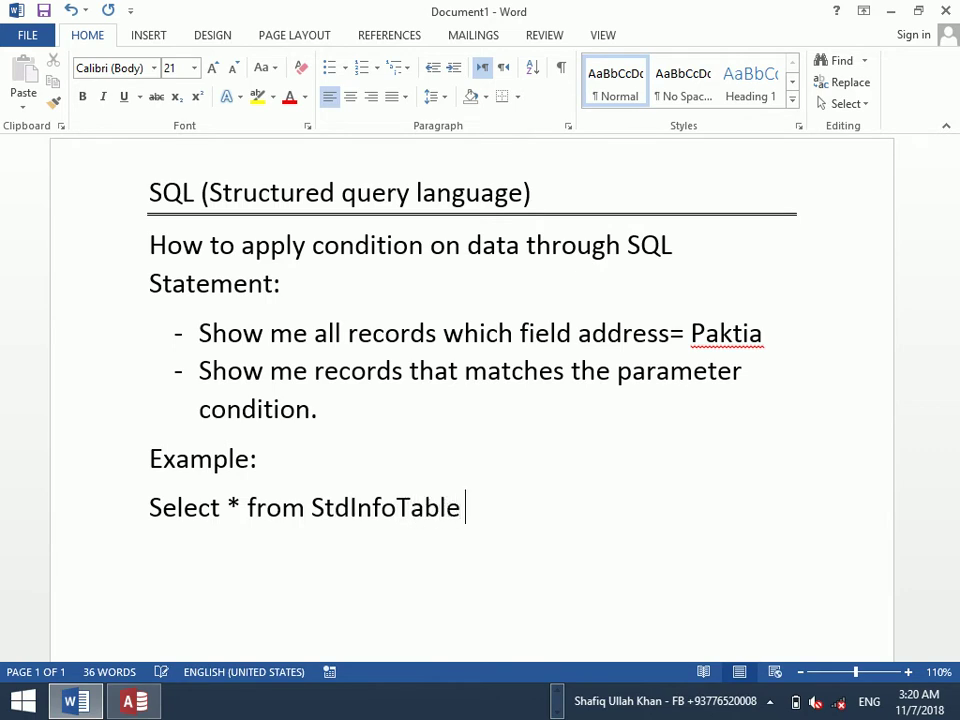
text(Wherer)
key(BackSpace)
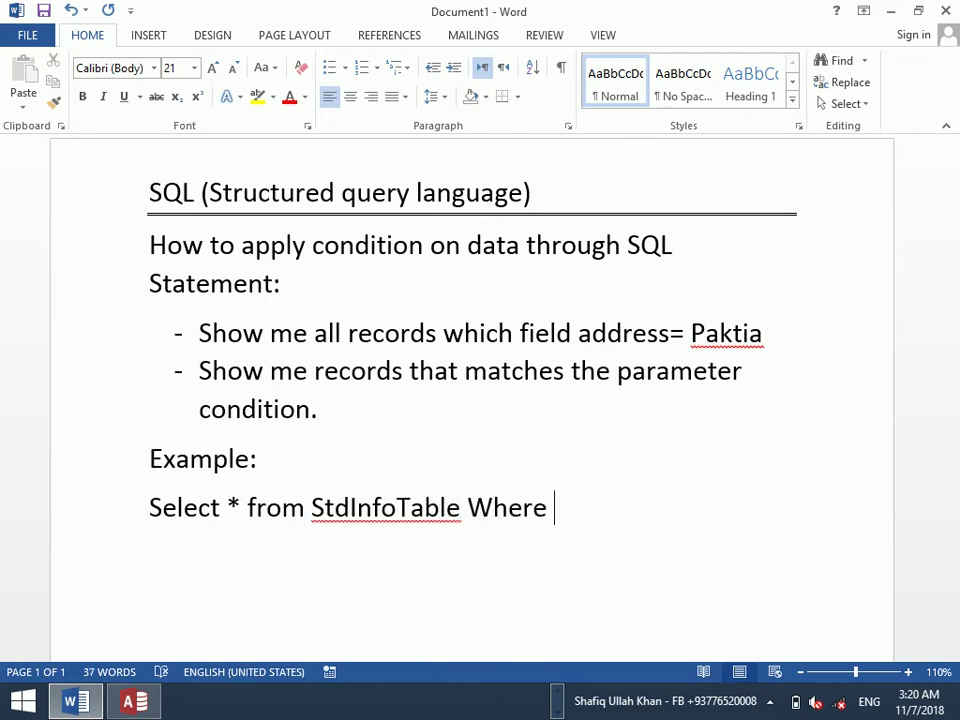
Complete the example statement with the parameter condition "Address = [Enter Your Address]"
text(Address)
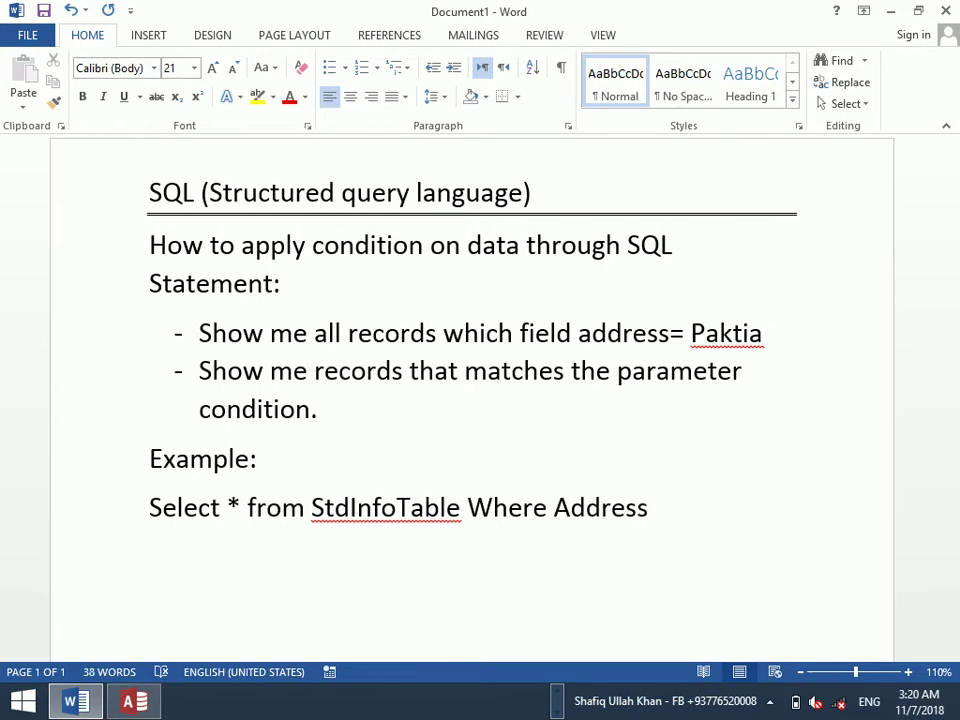
text(= [Enter Yo)
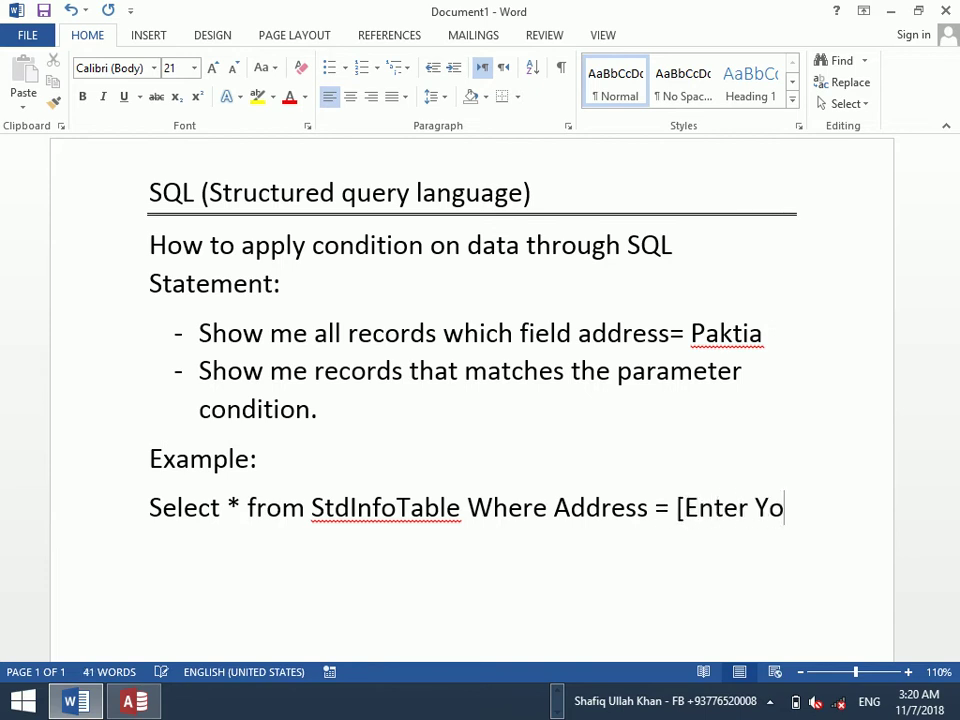
text(ur N)
key(BackSpace)
text(Addres)
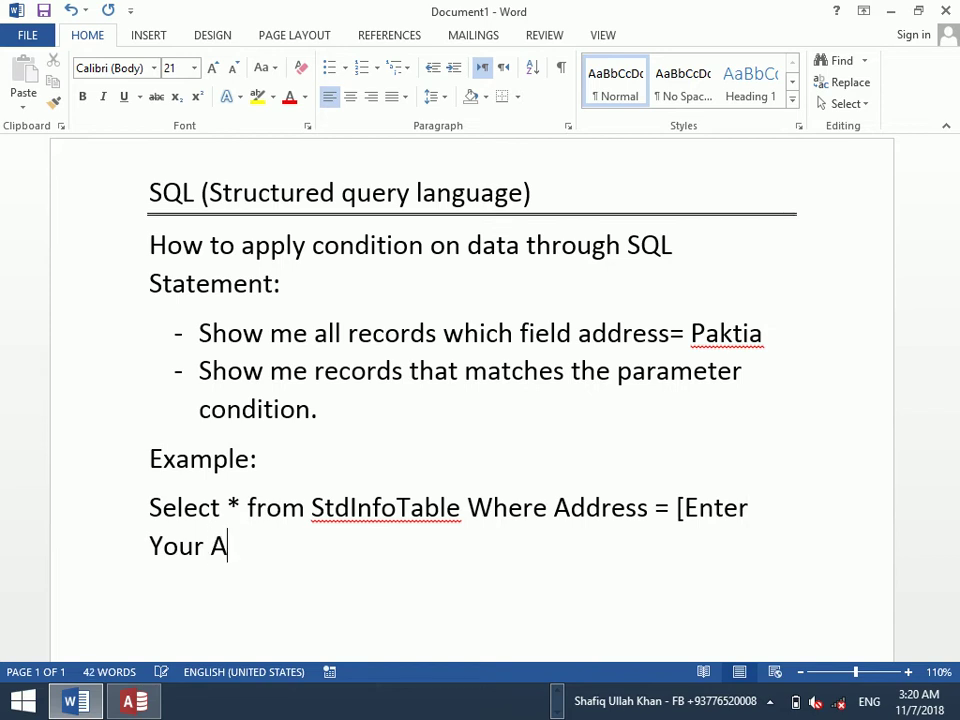
text(s])
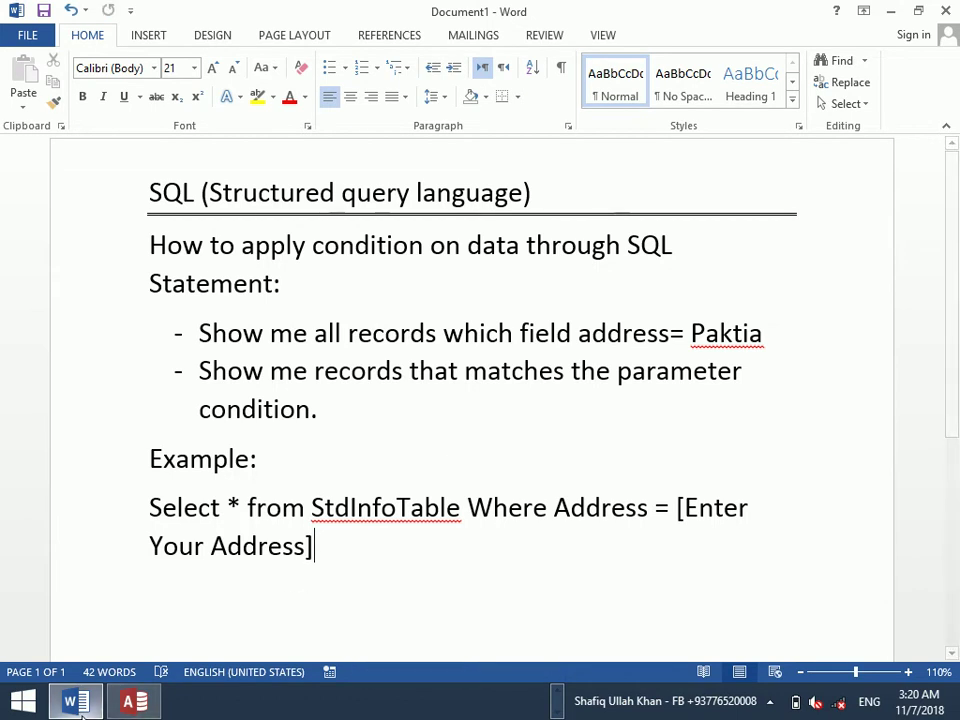
Switch to Access and close the open query, saving it under the name SQLQry1
click(132, 702)
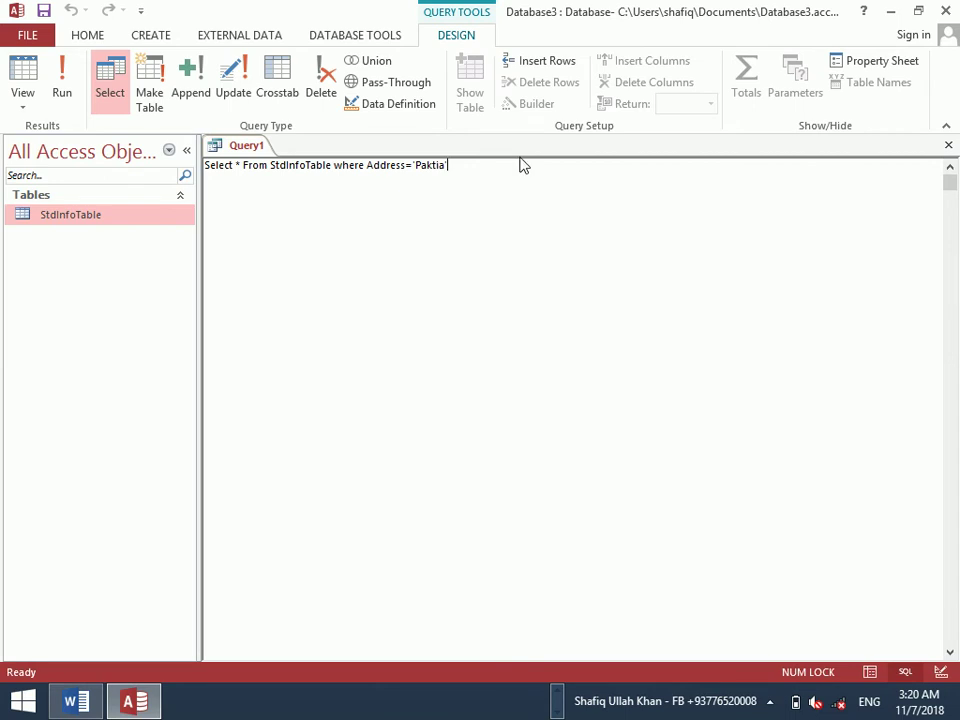
click(947, 145)
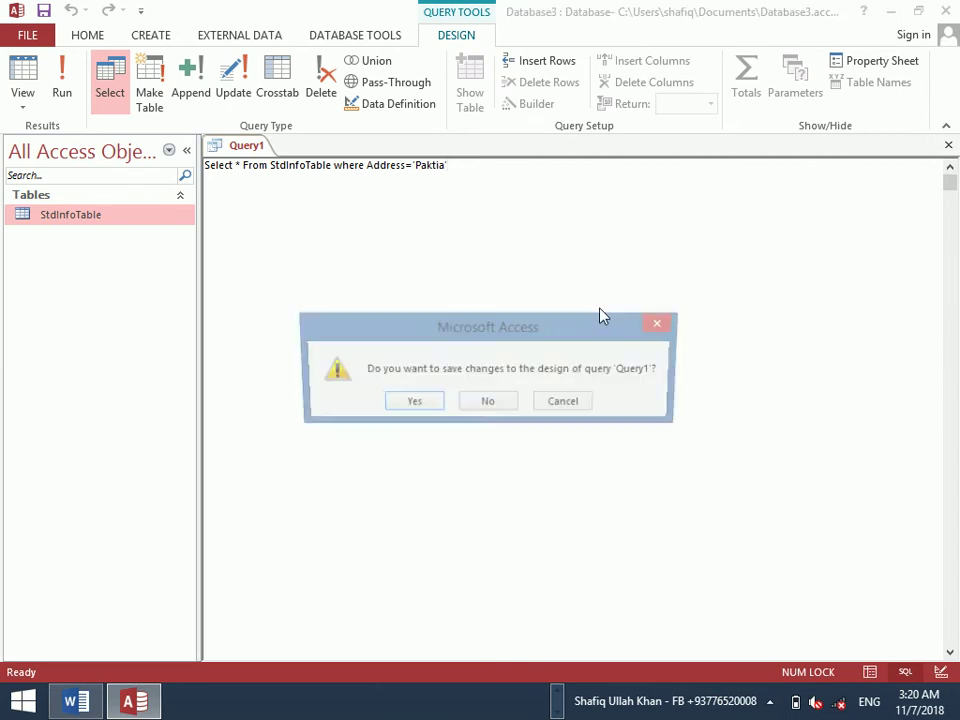
click(420, 399)
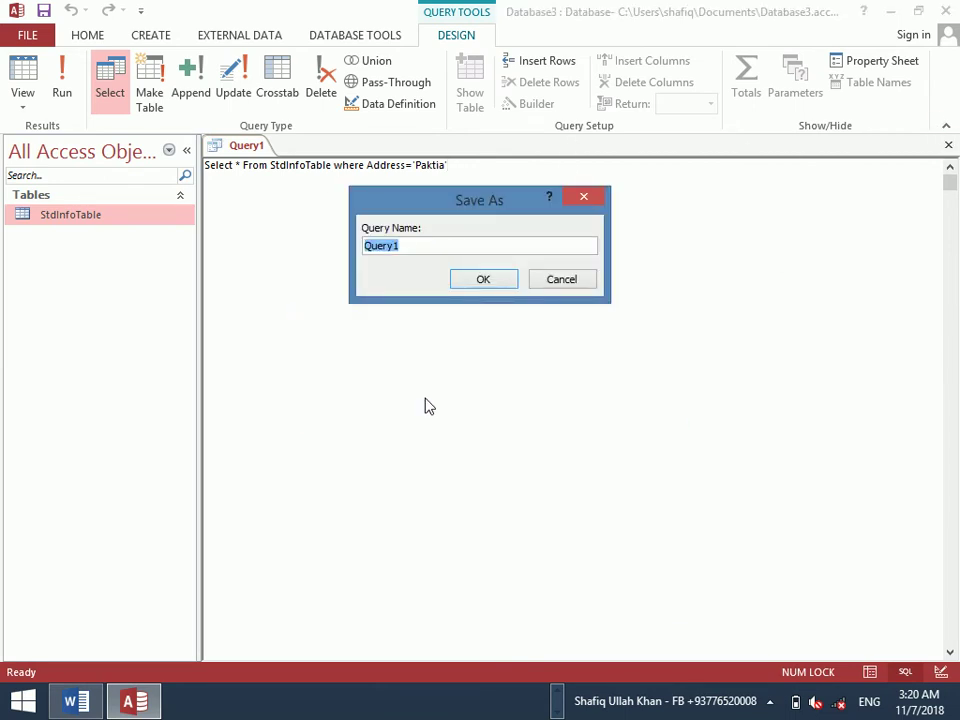
key(Caps_Lock)
text(S)
key(Caps_Lock)
text(q)
key(Caps_Lock)
key(BackSpace)
text(QL)
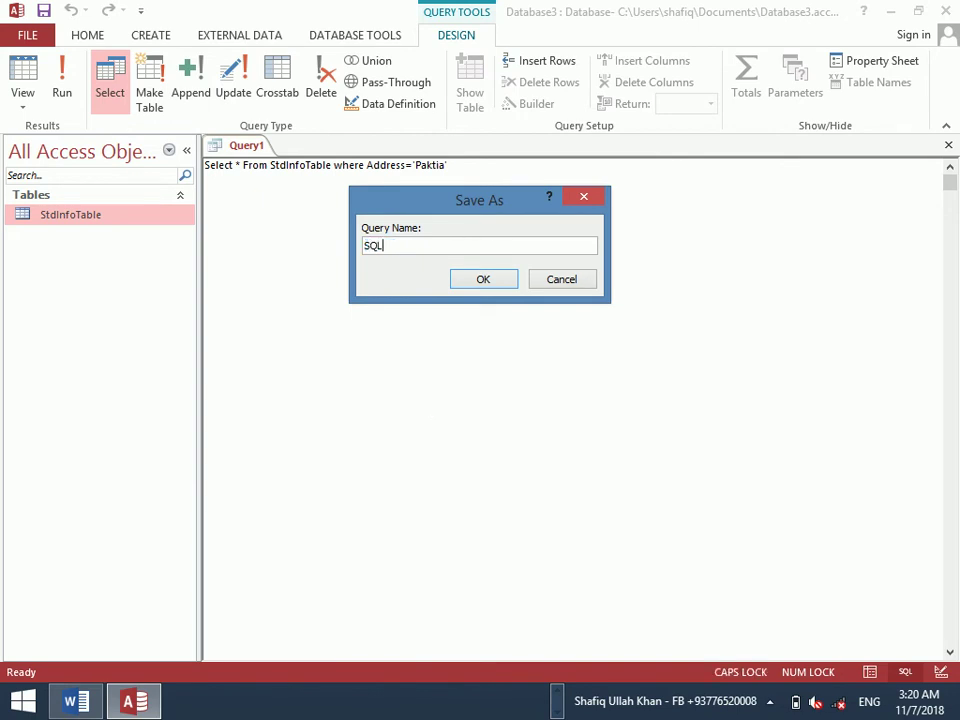
key(Caps_Lock)
text(q)
key(Caps_Lock)
text(U)
key(BackSpace)
key(BackSpace)
text(Q)
key(BackSpace)
text(Q)
key(Caps_Lock)
text(ry1)
key(Return)
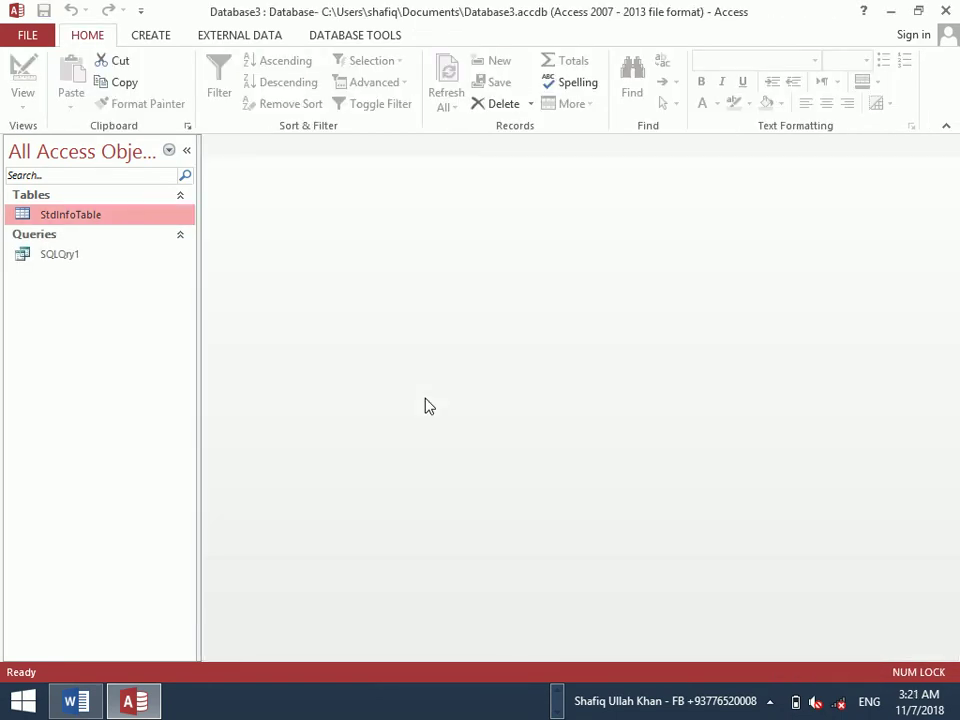
Create a new query without adding any table and show it in SQL view
click(150, 36)
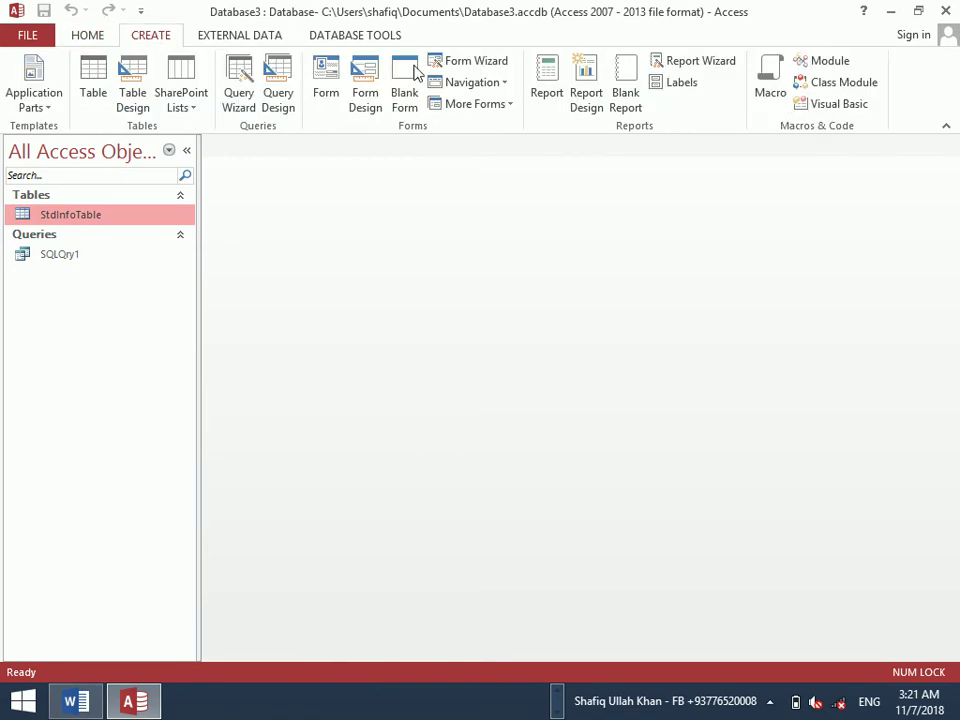
click(290, 104)
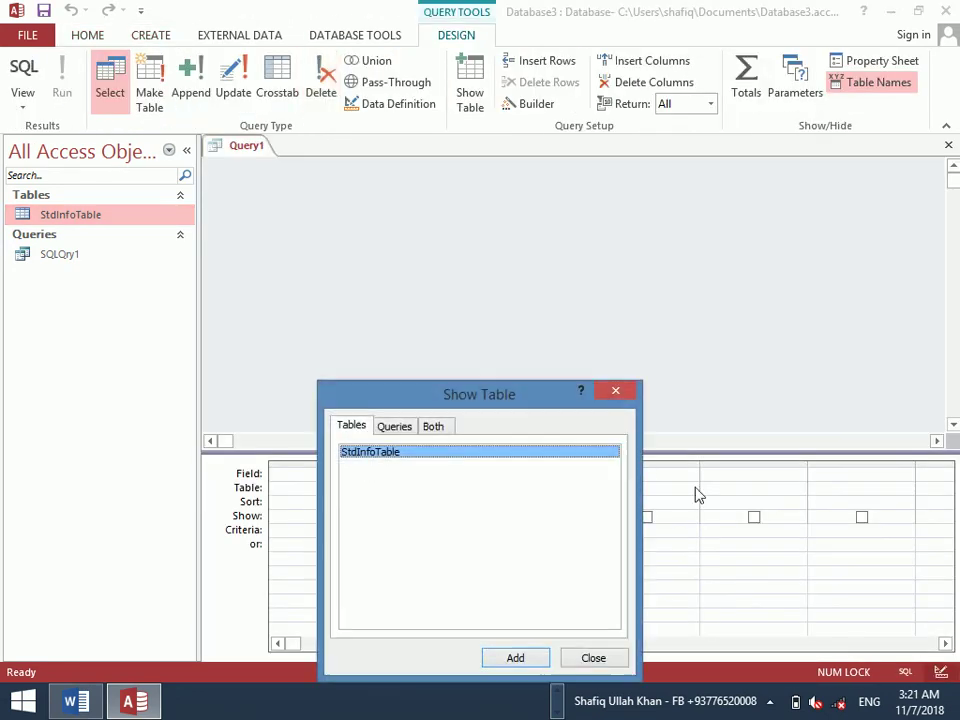
click(615, 390)
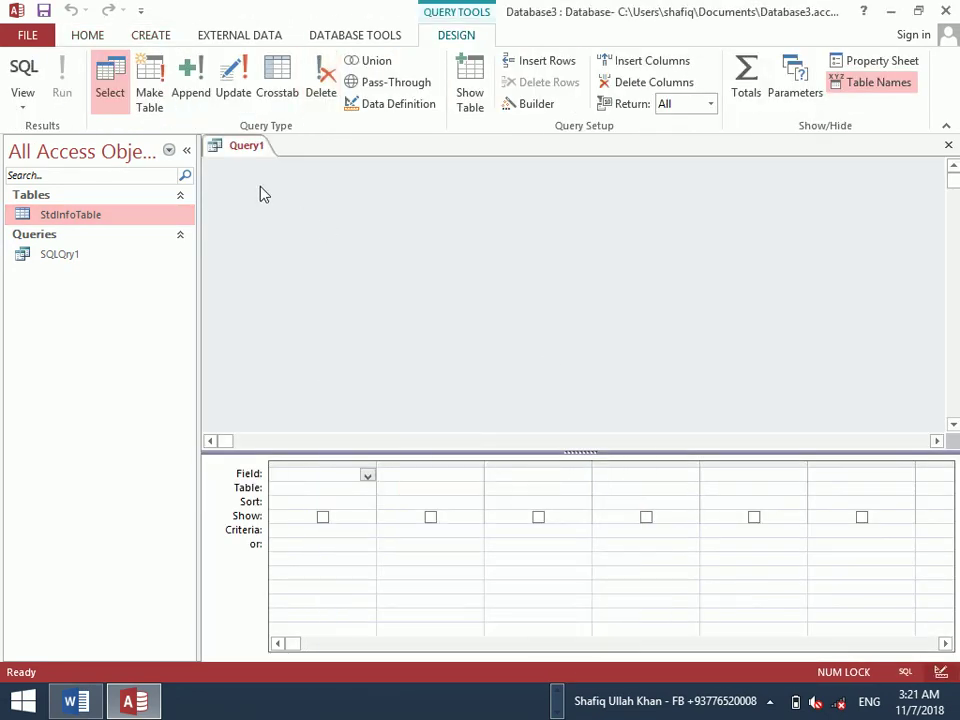
click(25, 88)
Write the statement "Select * from StdfInfoTable" in the new query
key(Caps_Lock)
text(S)
key(Caps_Lock)
text(el)
key(BackSpace)
key(BackSpace)
text(elect )
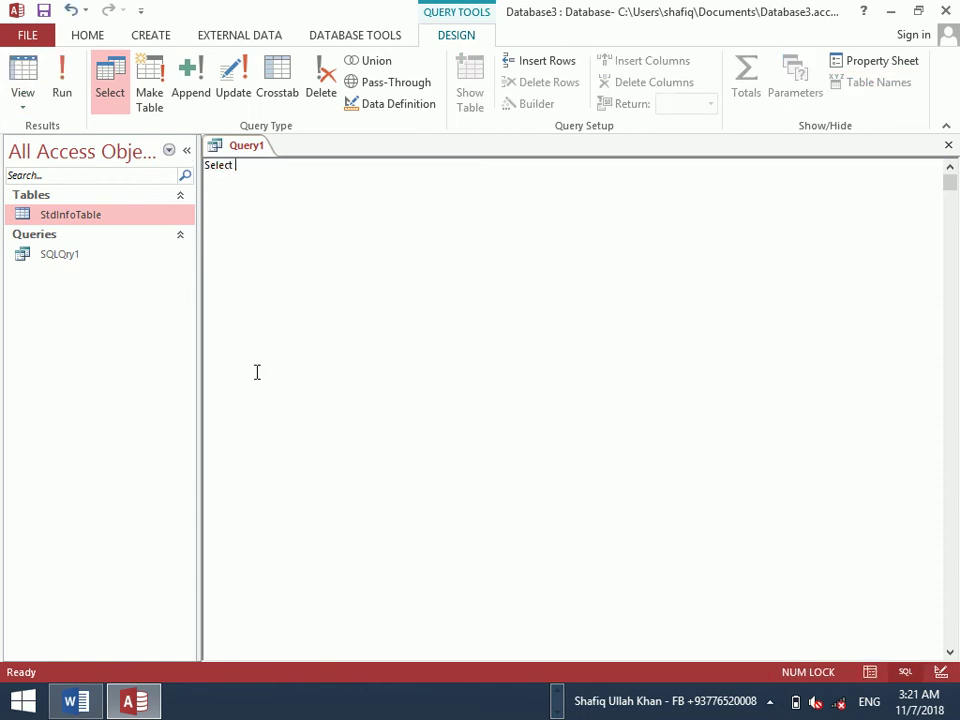
text(* from c)
key(BackSpace)
drag(241, 166, 206, 172)
click(266, 253)
text(StdI)
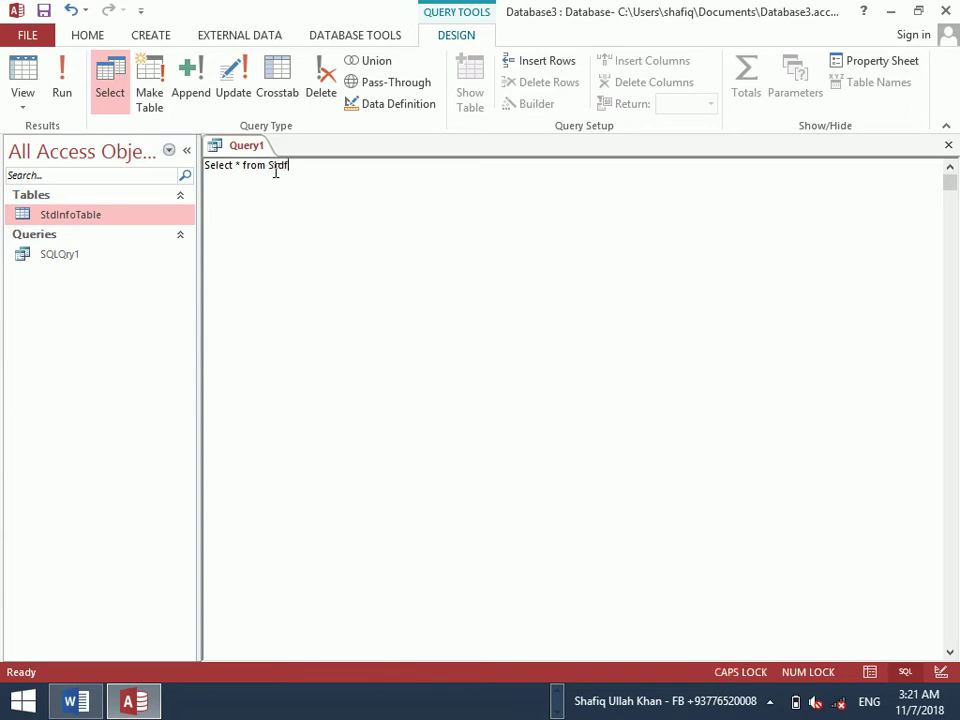
text(nfoT)
key(Caps_Lock)
text(able)
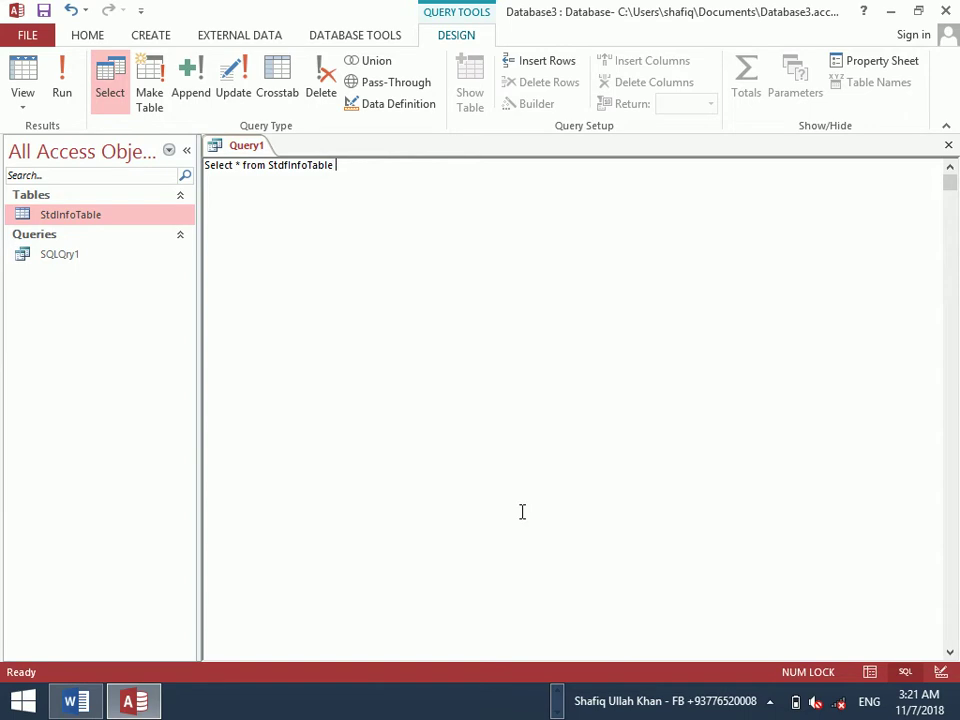
Add the parameter condition "where Address = [Enter Your Name]" to the statement and try to run the query
text(where)
key(Caps_Lock)
text(A)
key(Caps_Lock)
text(ddress = [)
key(Caps_Lock)
text(E)
key(Caps_Lock)
text(nte)
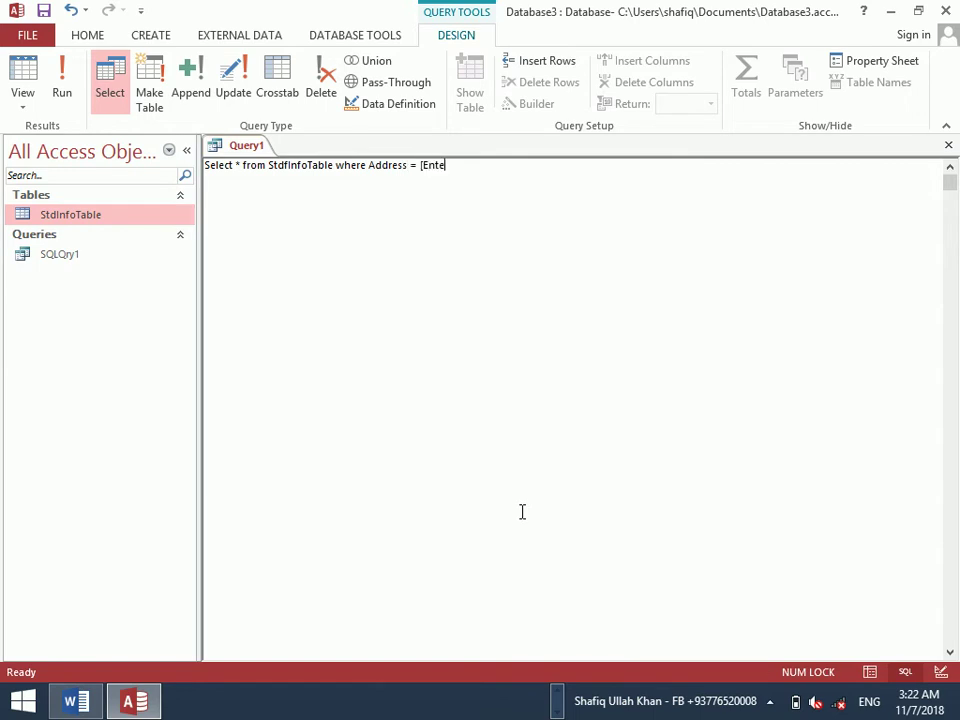
text(r Your)
key(Caps_Lock)
text(N)
key(Caps_Lock)
text(ame])
click(48, 80)
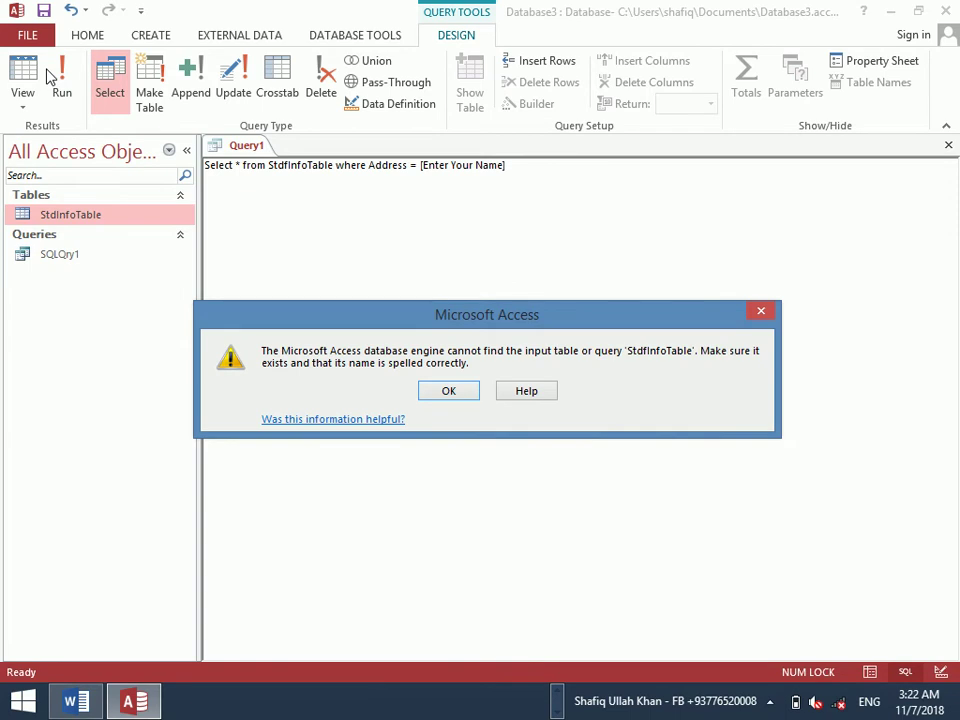
click(455, 390)
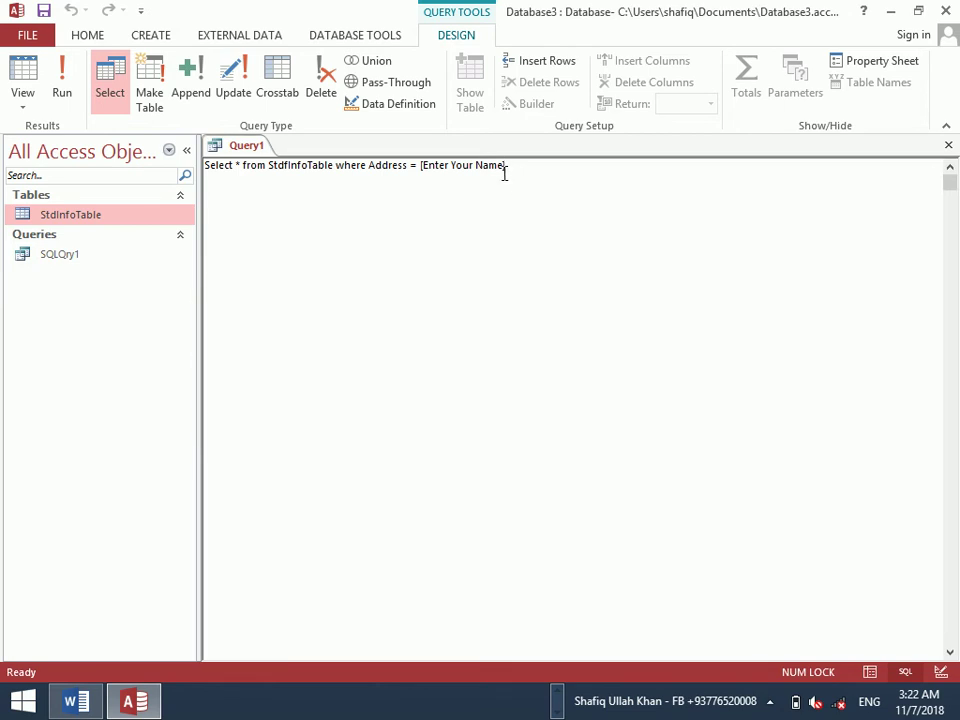
Change the parameter text to [Enter Your Address] and try to run the query again
key(BackSpace)
key(BackSpace)
key(BackSpace)
key(BackSpace)
key(Caps_Lock)
text(A)
key(Caps_Lock)
text(ddress])
click(68, 82)
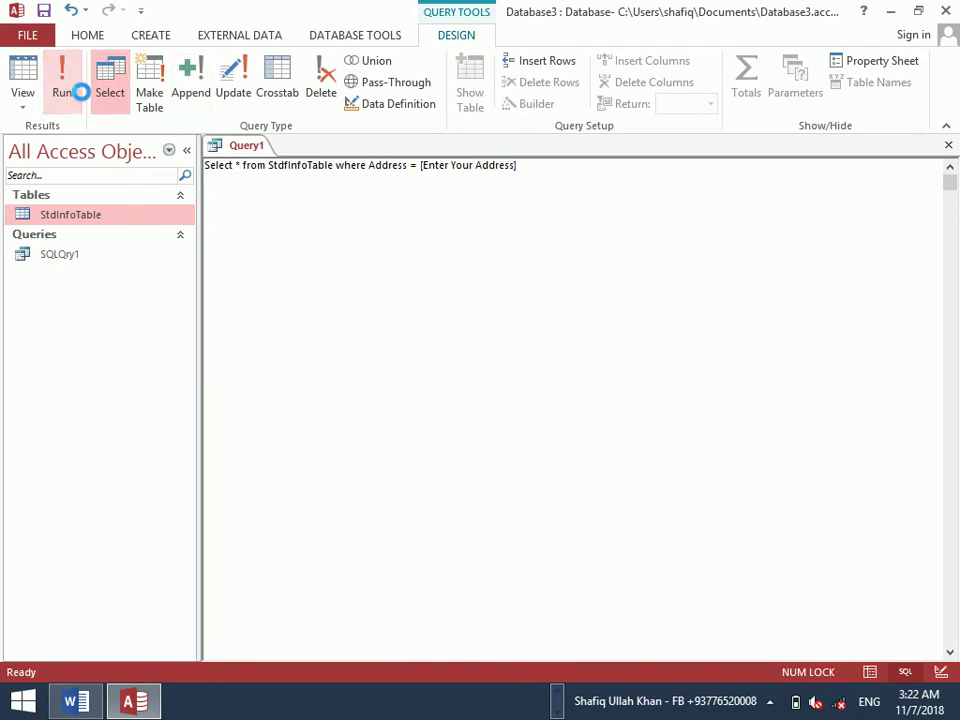
click(465, 398)
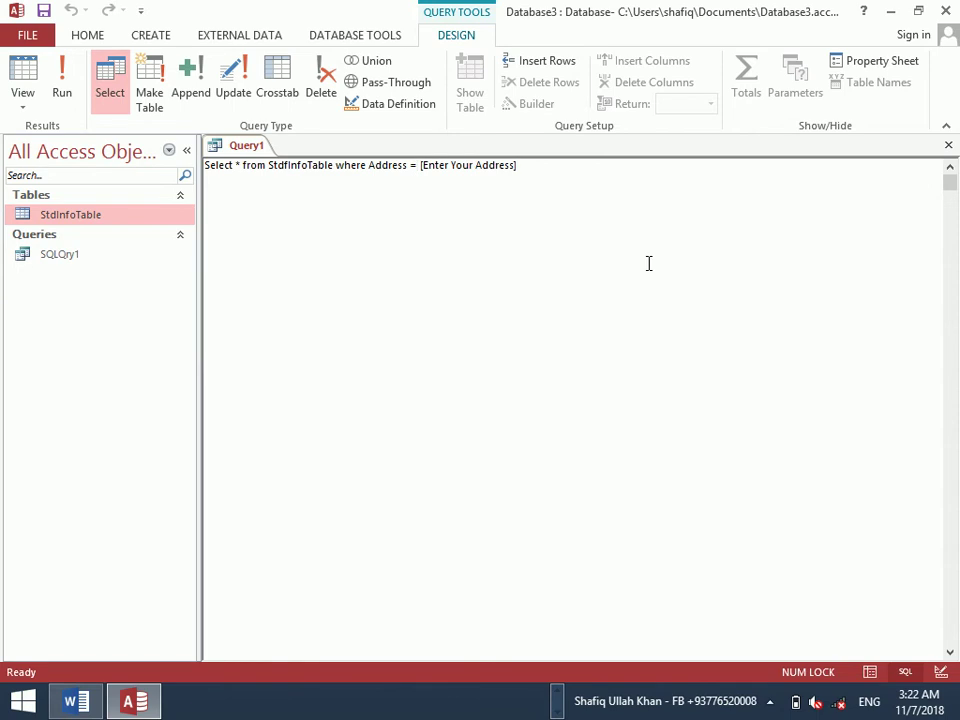
Enclose the parameter [Enter Your Address] in single quotes and try to run the query again
text(')
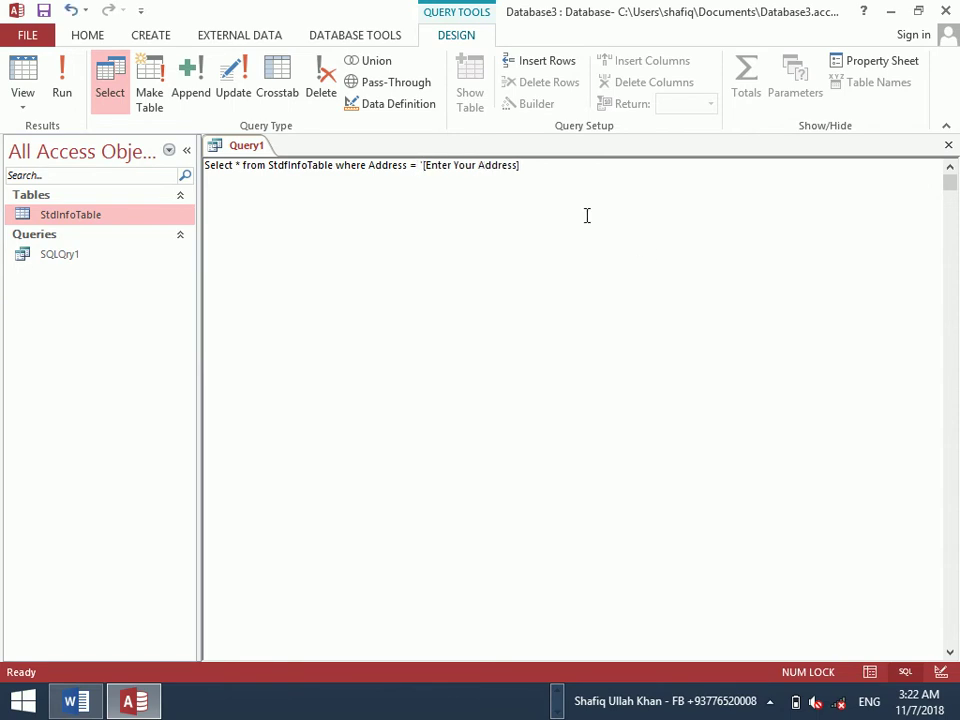
click(527, 178)
text(')
click(62, 92)
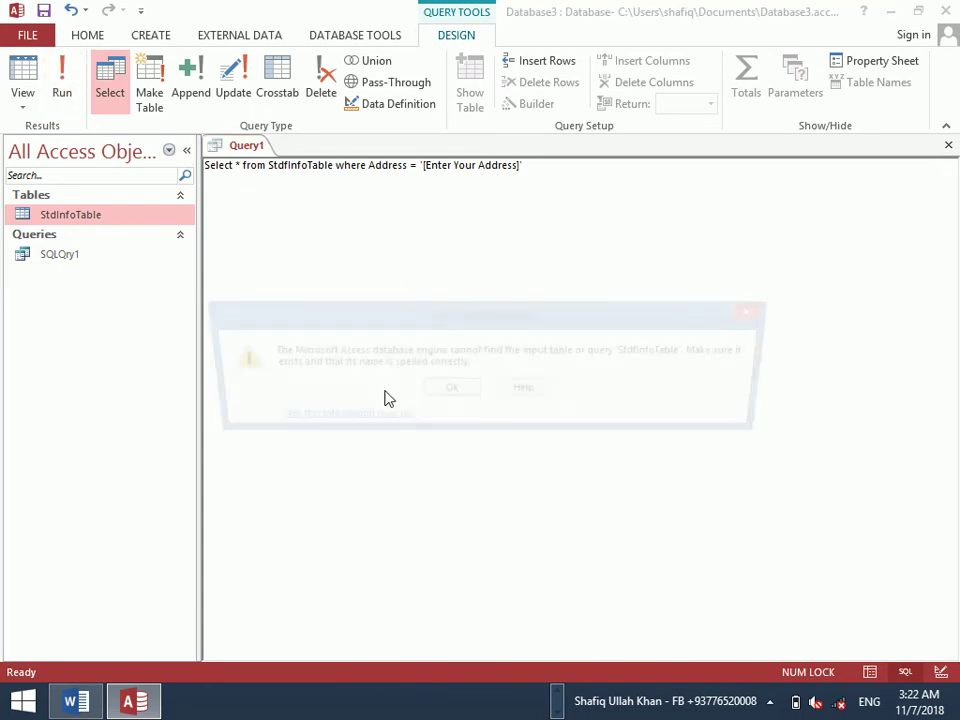
click(453, 392)
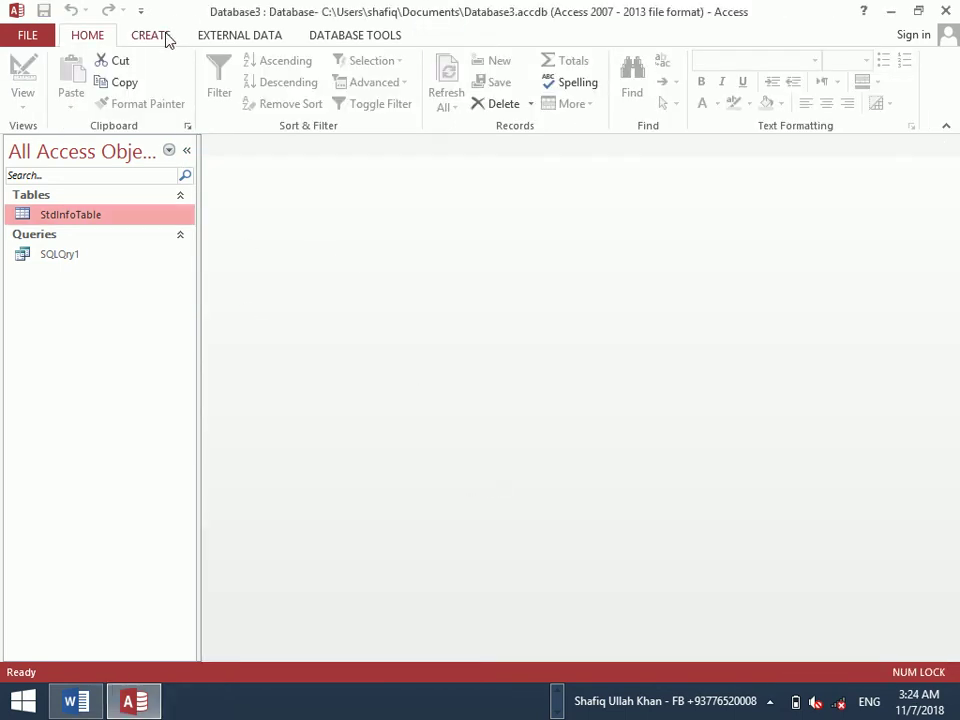
Create another blank query without adding any table and show it in SQL view
click(168, 38)
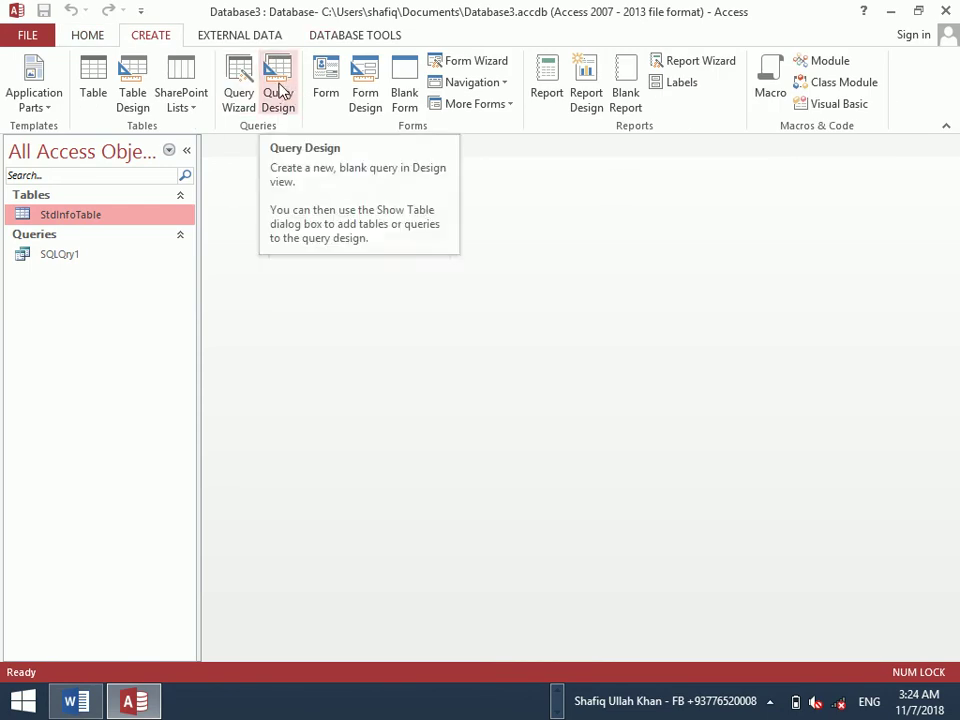
click(280, 92)
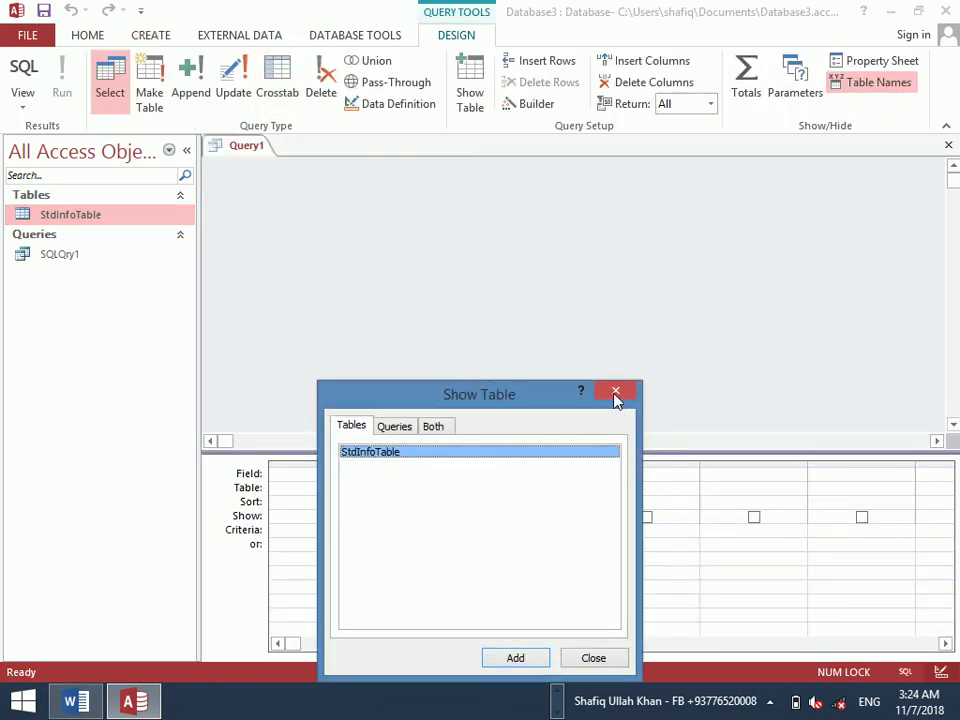
click(615, 394)
click(24, 70)
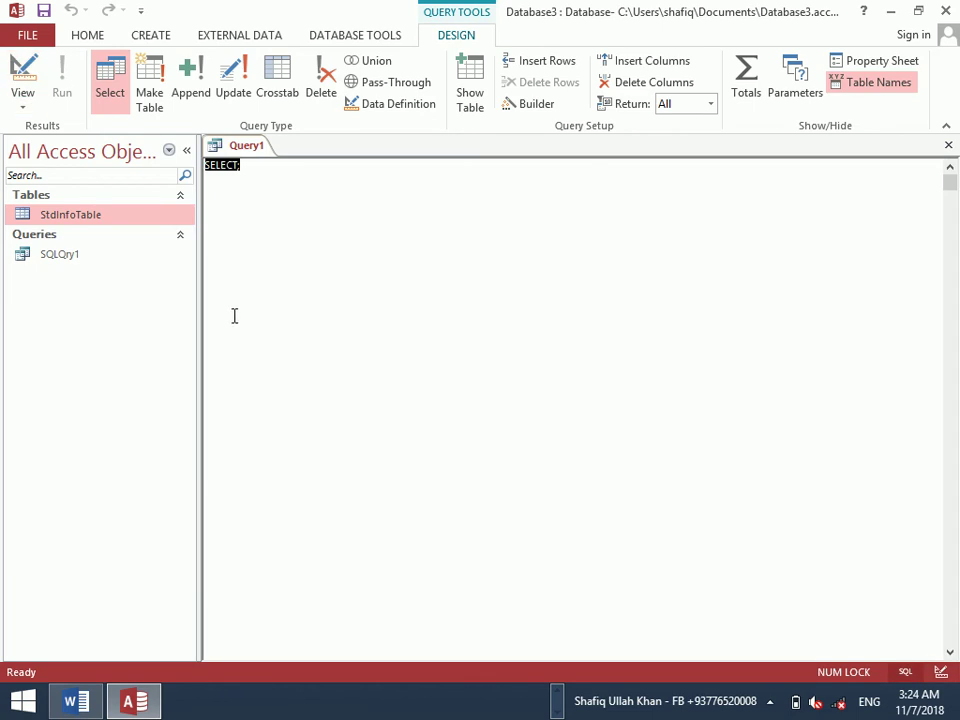
Write the statement "Select * From StdInfoTable" in the new query
text(Select )
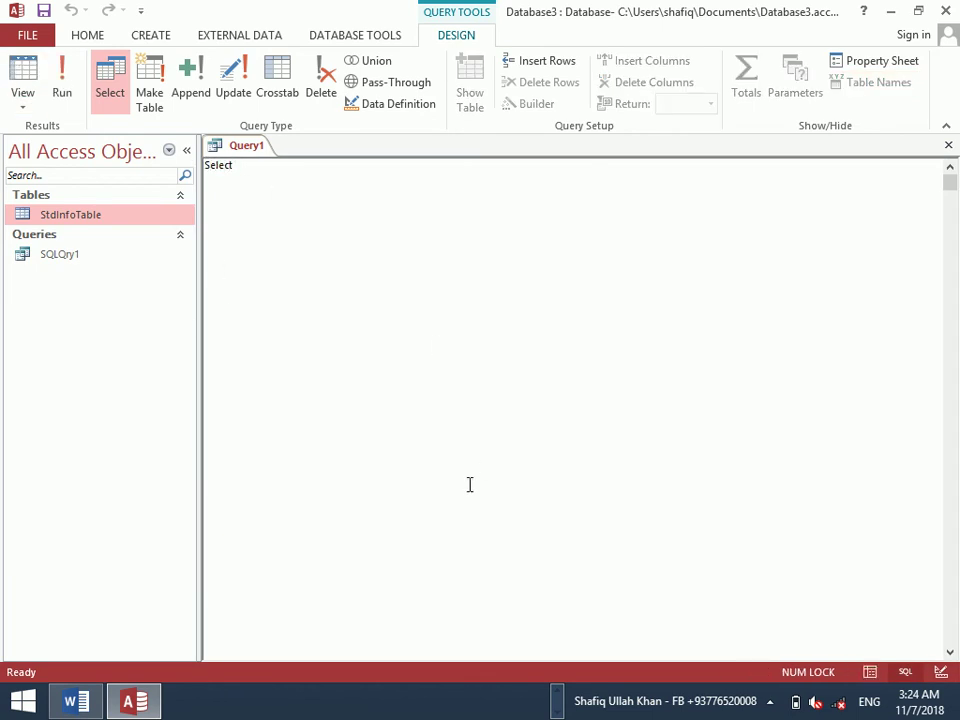
text(* From)
key(Caps_Lock)
text(STDI)
key(BackSpace)
key(BackSpace)
text(D)
key(BackSpace)
key(BackSpace)
key(Caps_Lock)
text(td)
key(Caps_Lock)
text(I)
key(Caps_Lock)
text(nfoTable )
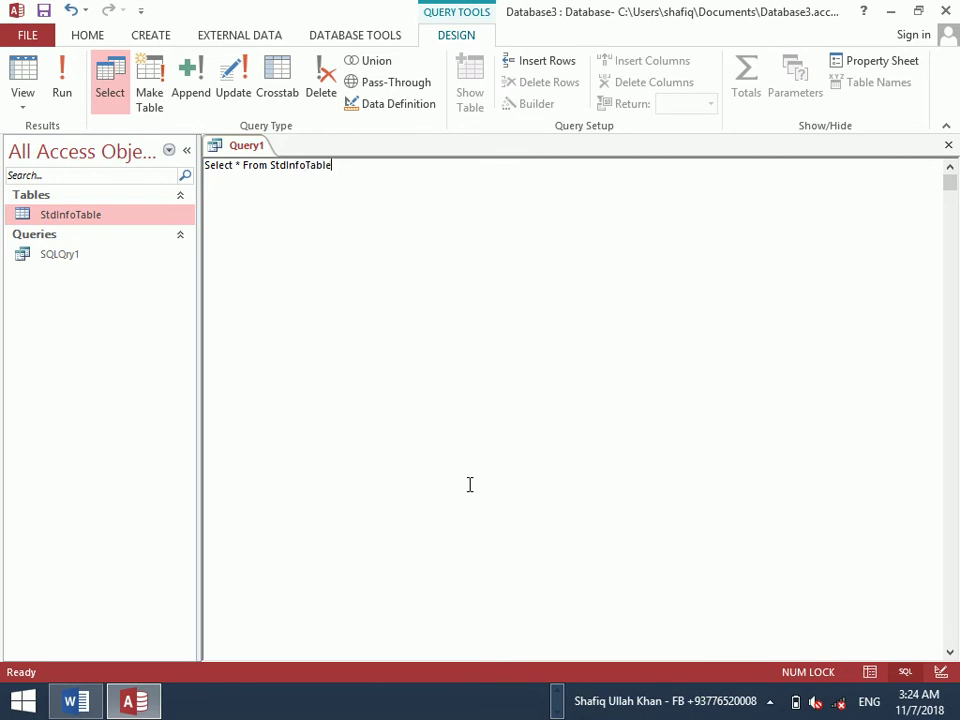
Add the parameter condition "where StdName = [Enter Your Name]" to the statement
text(where)
key(Caps_Lock)
text(E)
key(Caps_Lock)
text(Std)
key(Caps_Lock)
key(Caps_Lock)
key(Caps_Lock)
text(N)
key(Caps_Lock)
text(ame = [Enter Your)
key(Caps_Lock)
text(N)
key(Caps_Lock)
text(ame])
Run the query with a student's name as the parameter value
click(61, 82)
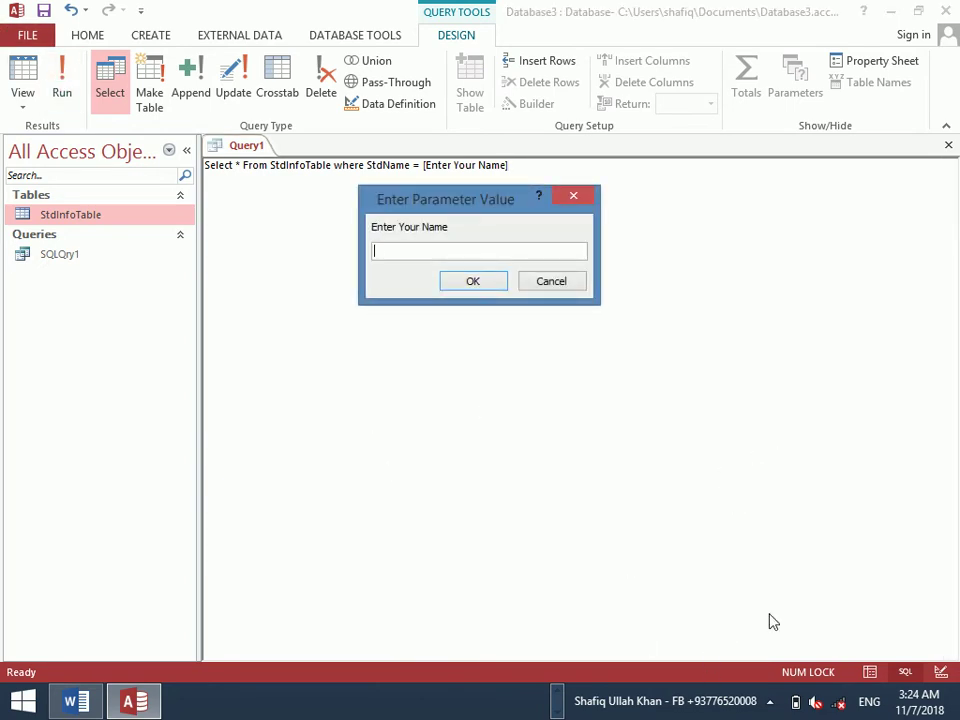
text(Ajma)
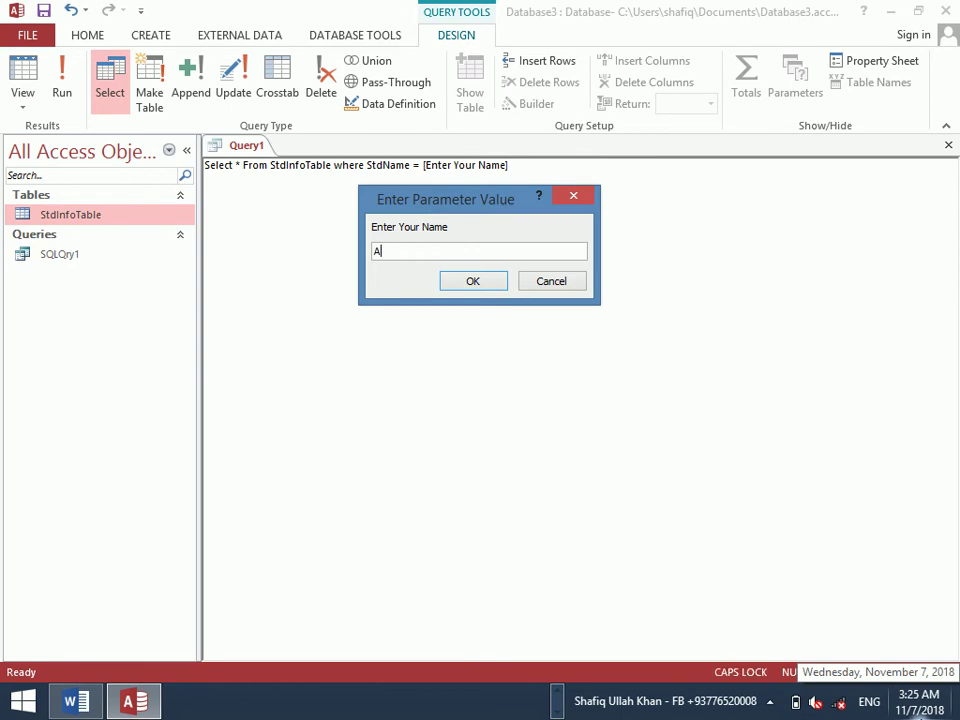
key(Return)
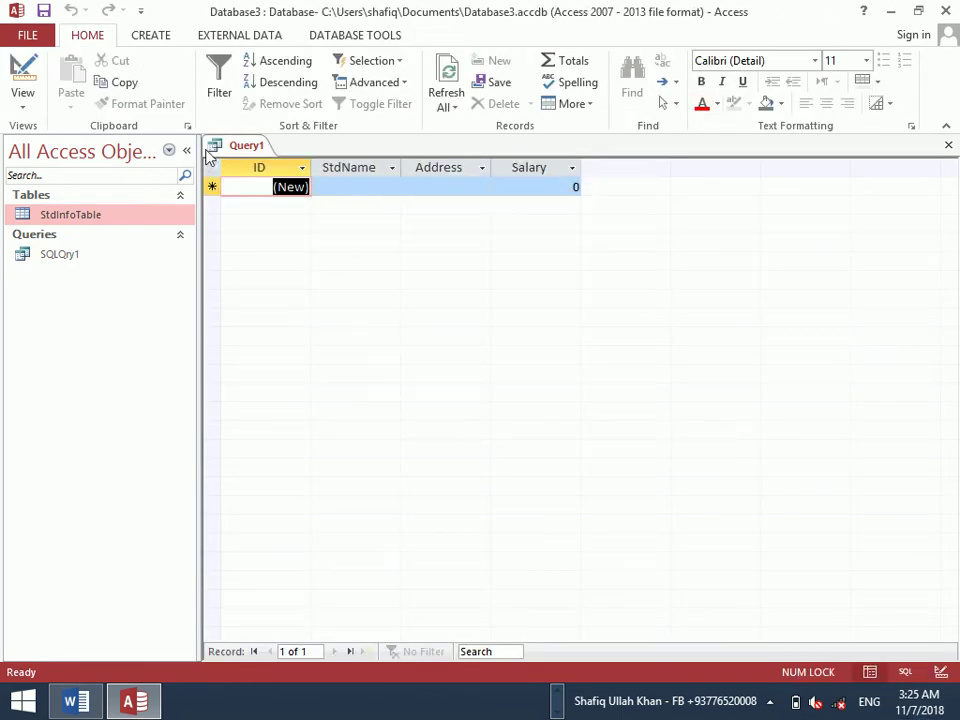
Save the query as SQLQry2 and close it
key(ctrl+s)
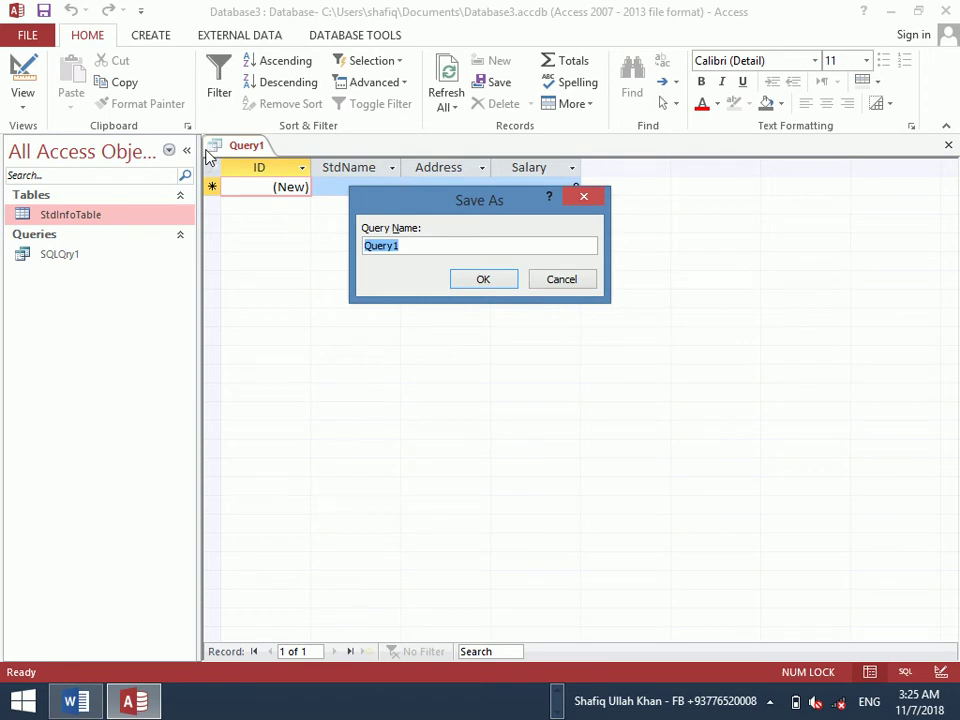
key(Caps_Lock)
text(SQL)
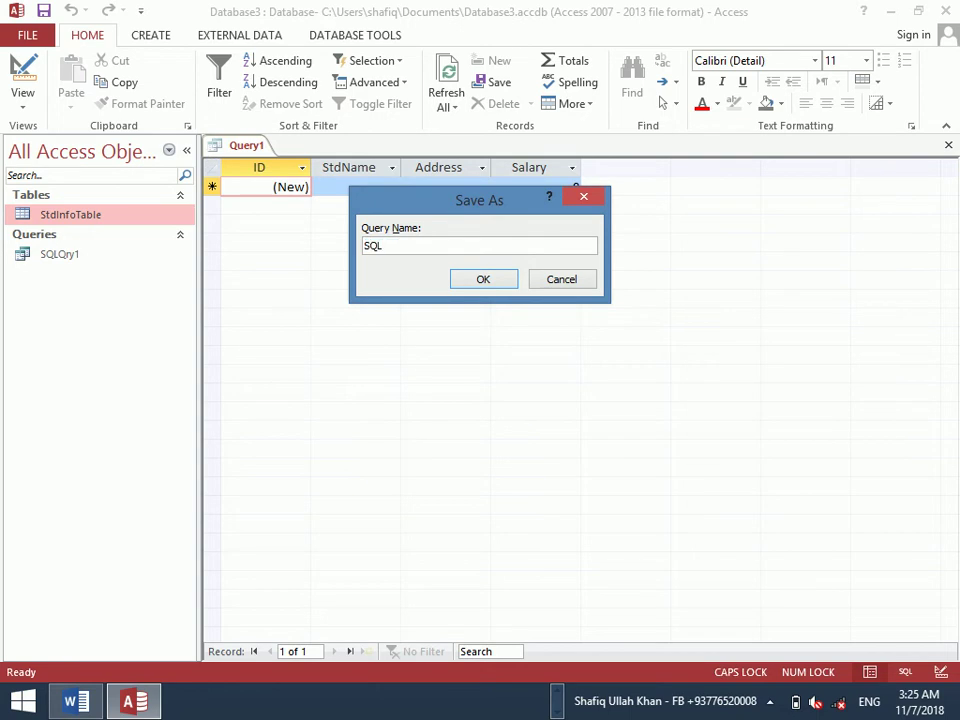
text(Q)
key(Caps_Lock)
text(ry2)
key(Return)
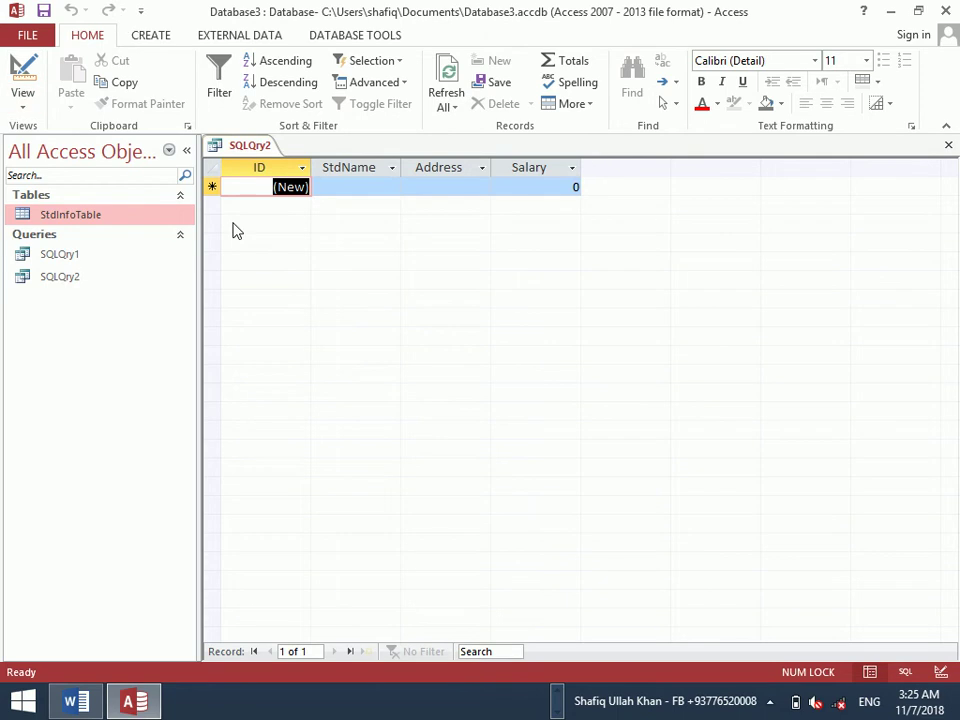
key(ctrl+w)
Run the saved query SQLQry2 for a different student's name and close its result
click(78, 279)
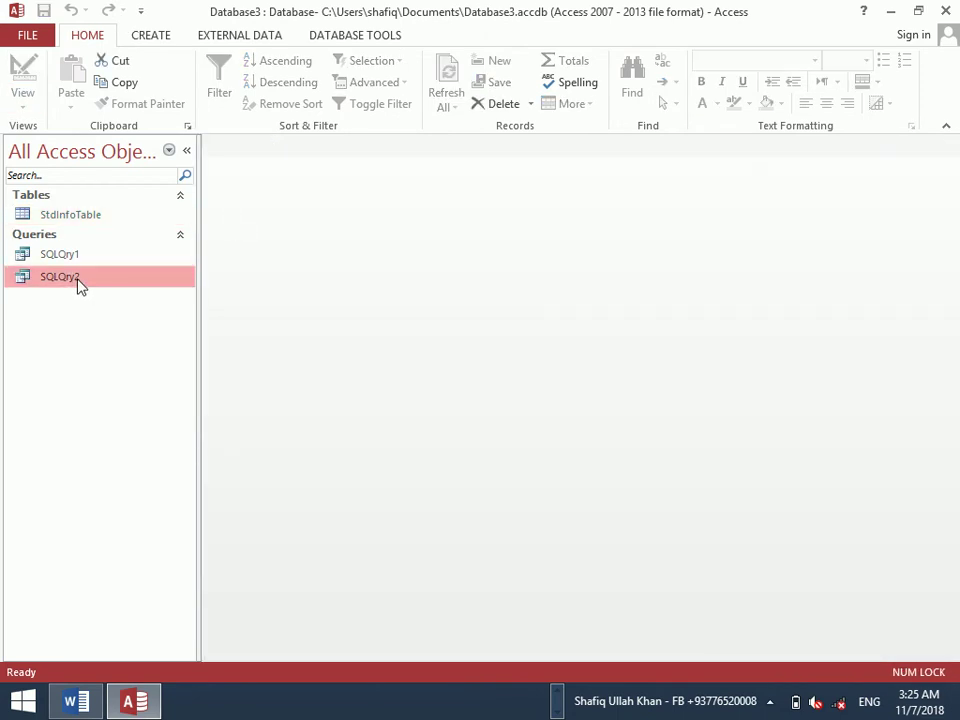
double_click(78, 281)
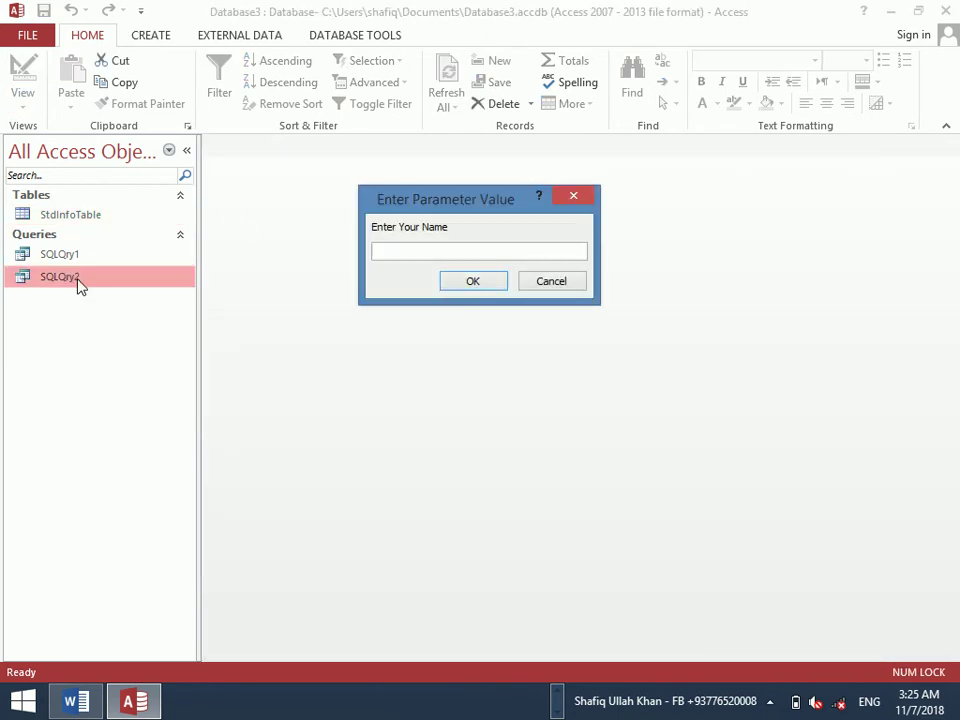
key(Caps_Lock)
text(E)
key(Caps_Lock)
text(hsan)
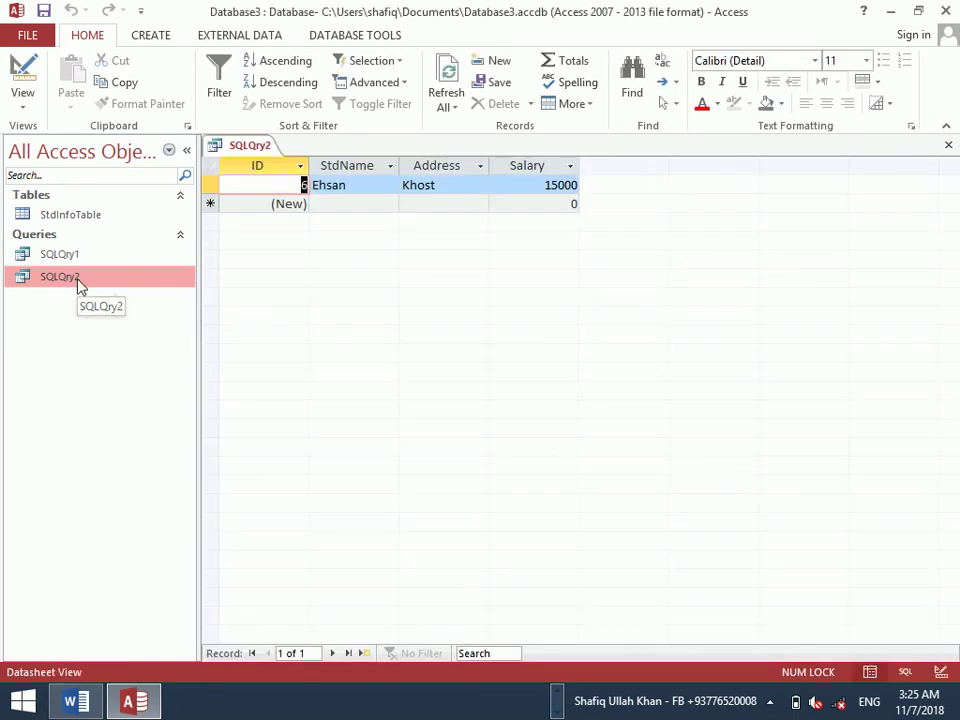
key(ctrl+w)
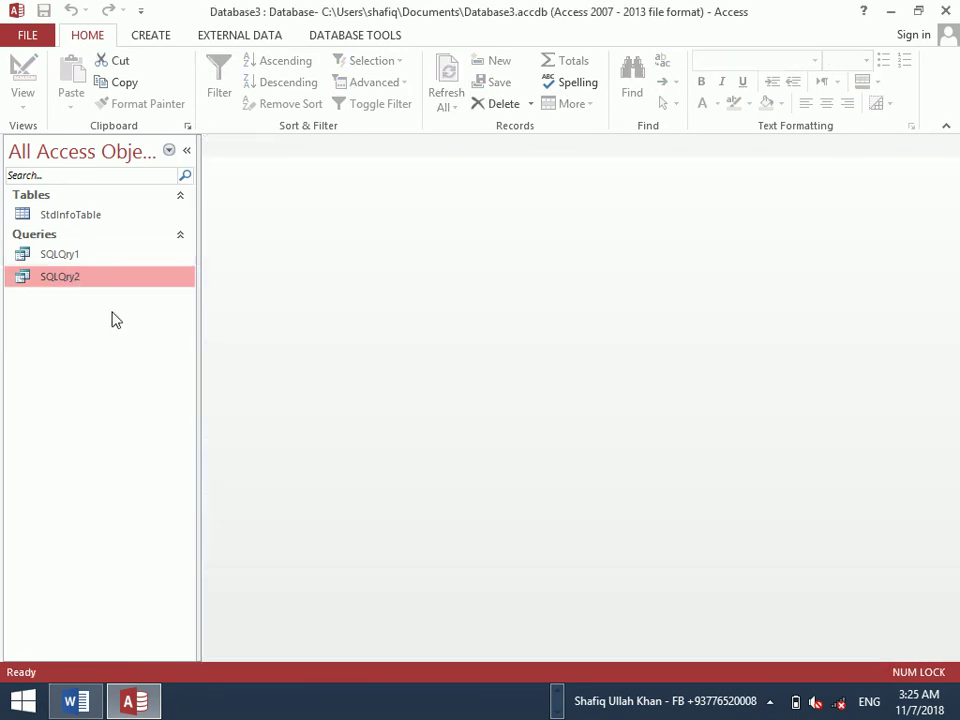
Examine the student names recorded in StdInfoTable and close the table
click(72, 217)
double_click(72, 217)
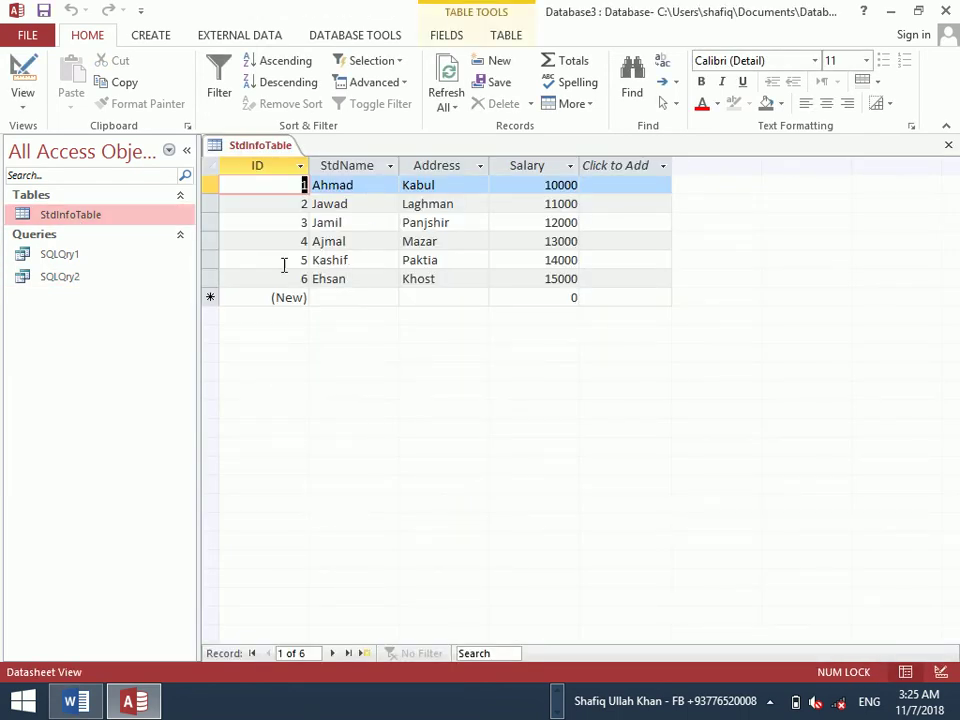
key(ctrl+w)
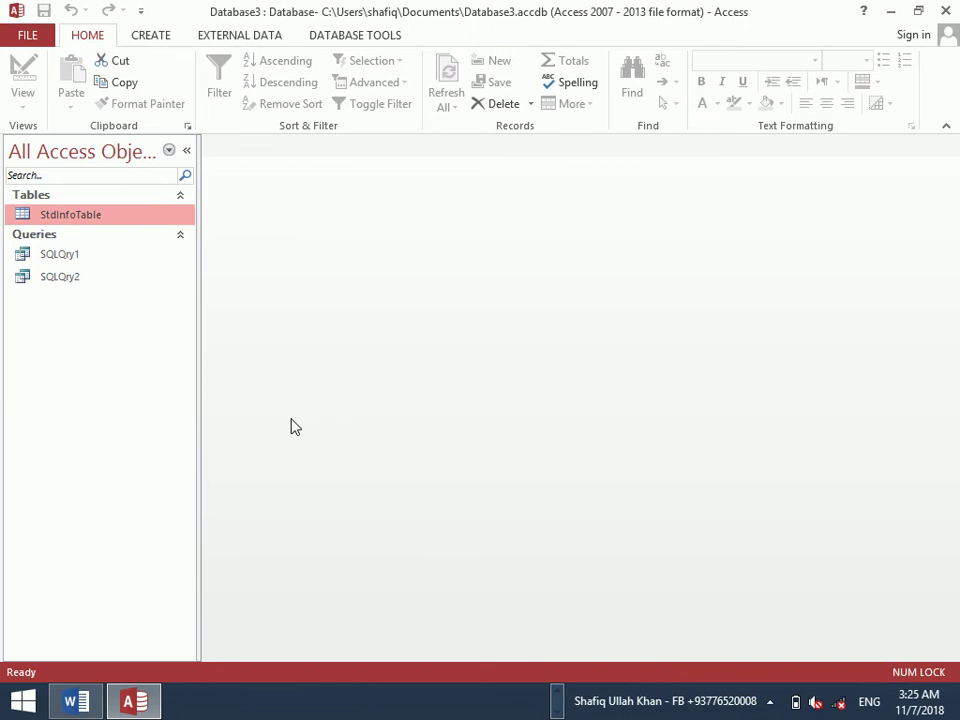
Run SQLQry2 once more with another student name from the table and close the result
double_click(55, 279)
key(Caps_Lock)
text(K)
key(Caps_Lock)
text(am)
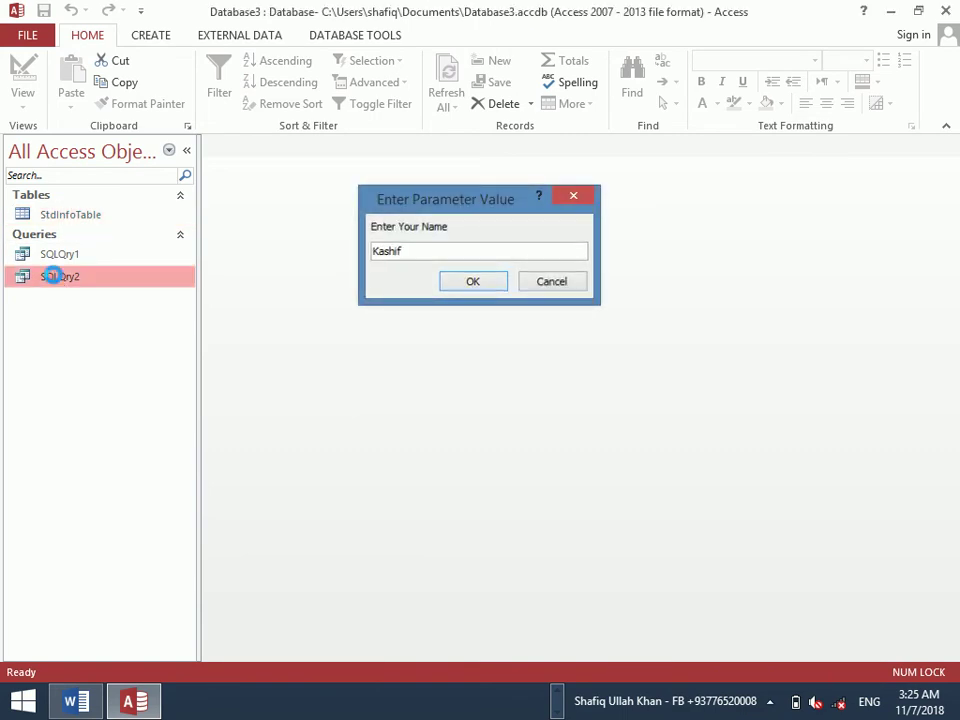
key(Return)
key(ctrl+w)
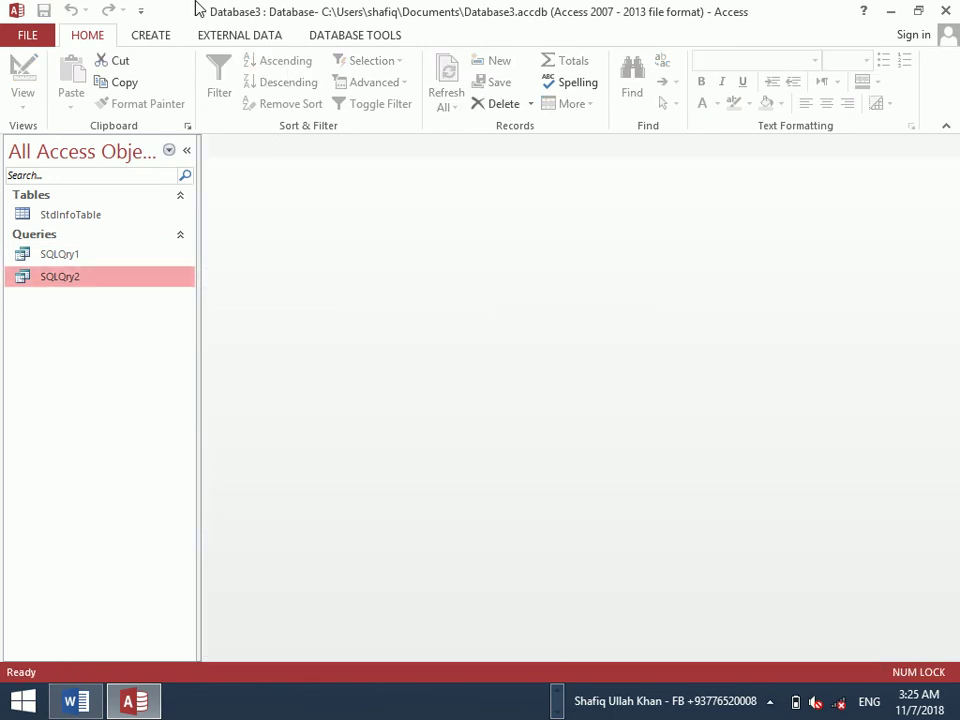
Open the SQL statement of SQLQry2 for editing
click(148, 36)
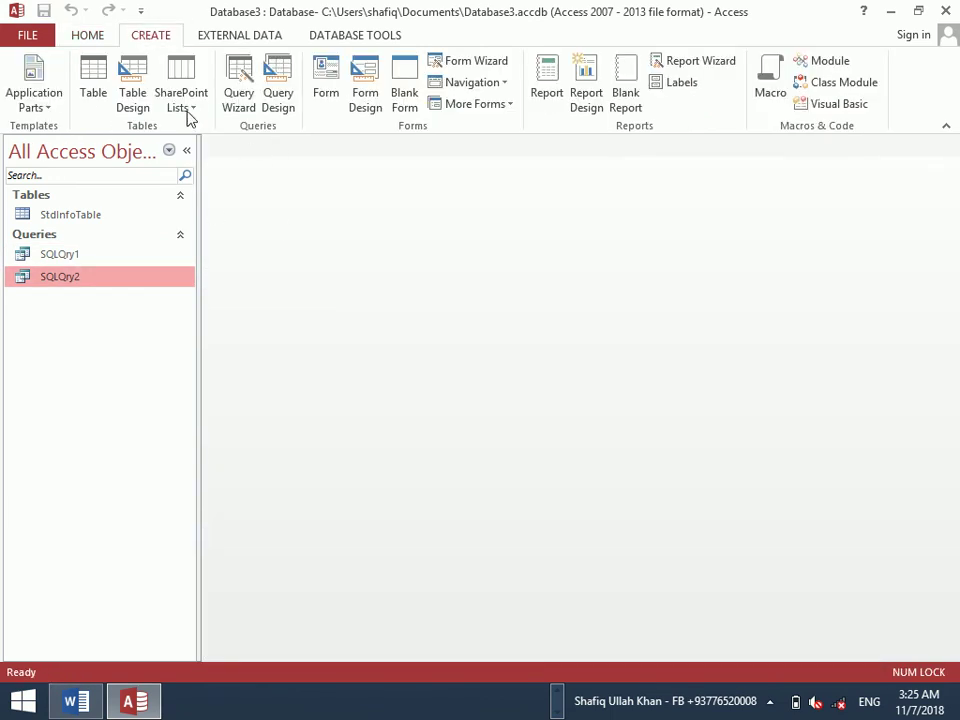
right_click(152, 284)
click(204, 316)
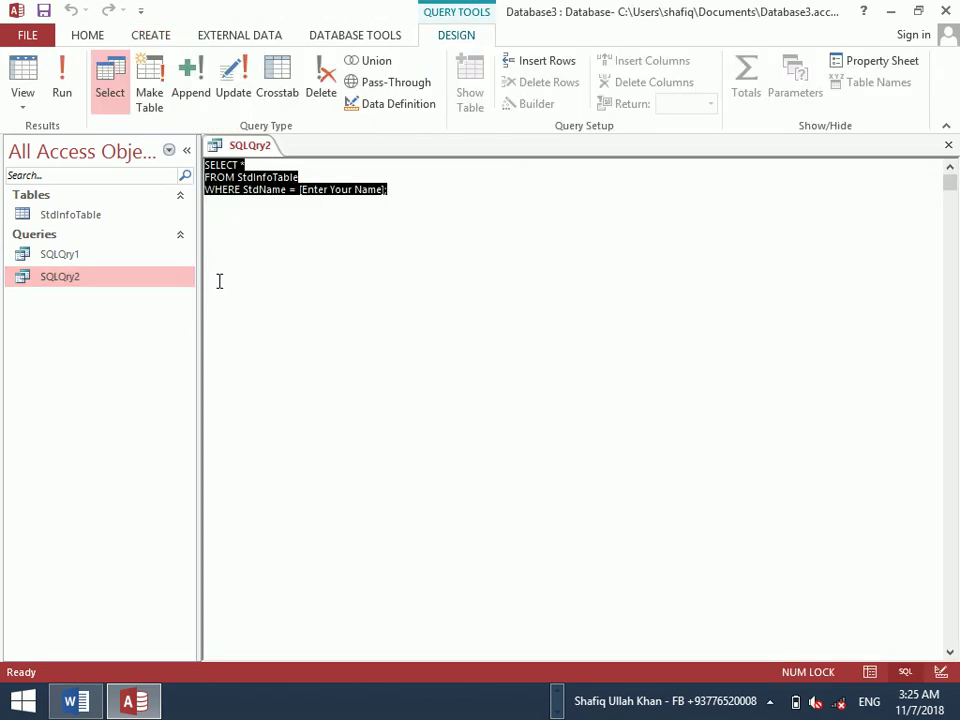
click(219, 281)
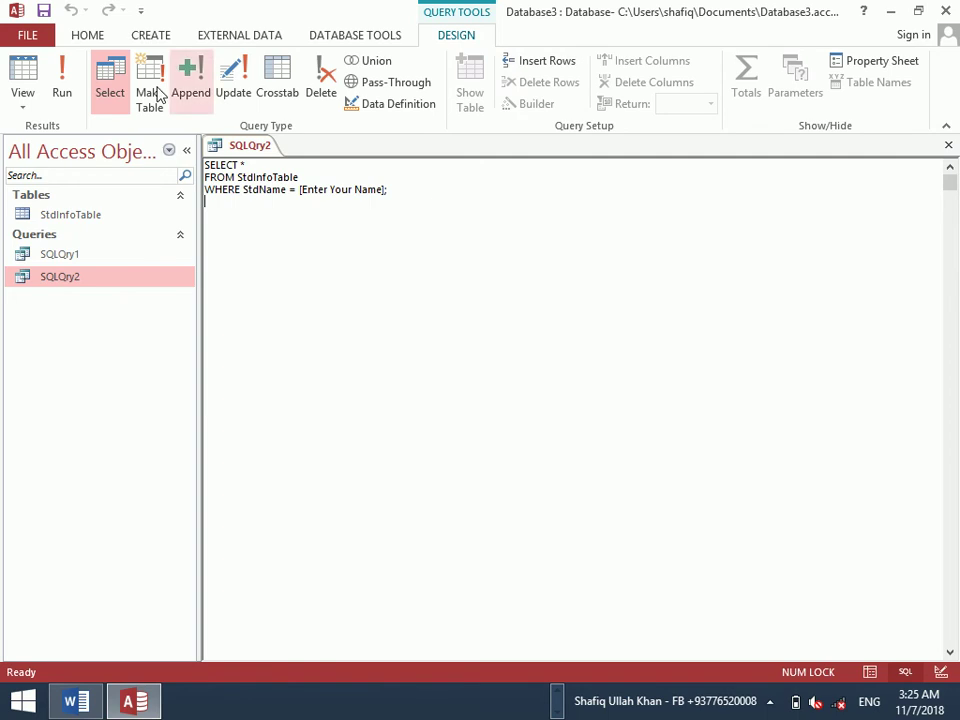
Replace the StdName field in the WHERE condition with Salary
click(309, 176)
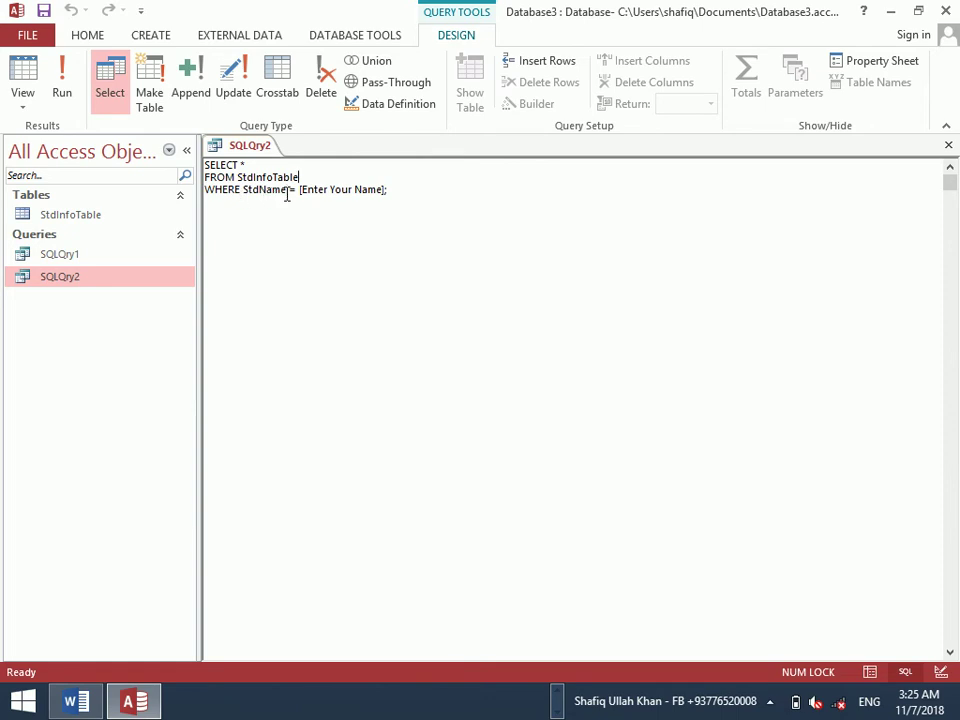
drag(287, 190, 251, 189)
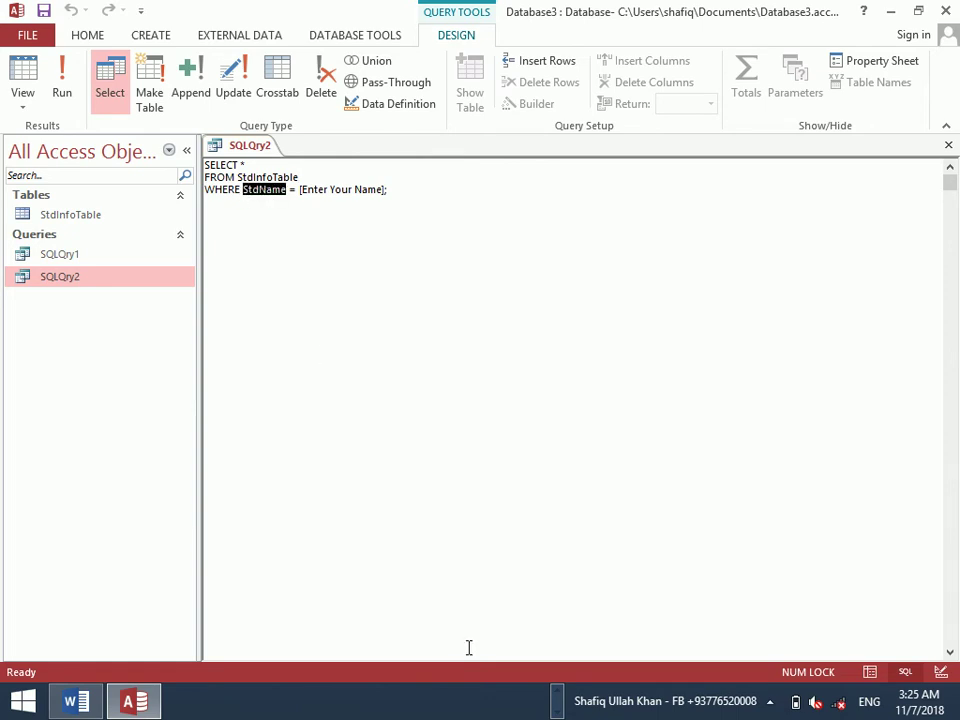
key(Caps_Lock)
text(S)
key(Caps_Lock)
text(alary)
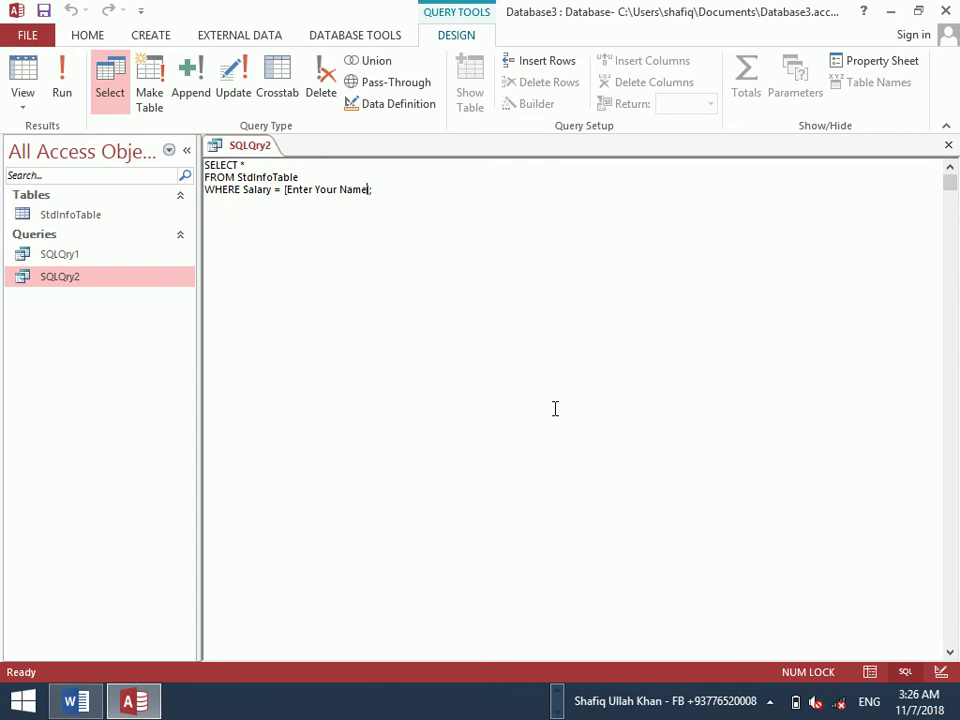
Change the parameter text of the salary condition to [Enter a Salary]
key(BackSpace)
key(BackSpace)
key(BackSpace)
key(BackSpace)
key(BackSpace)
key(BackSpace)
text(a)
key(Caps_Lock)
text(S)
key(Caps_Lock)
text(alary)
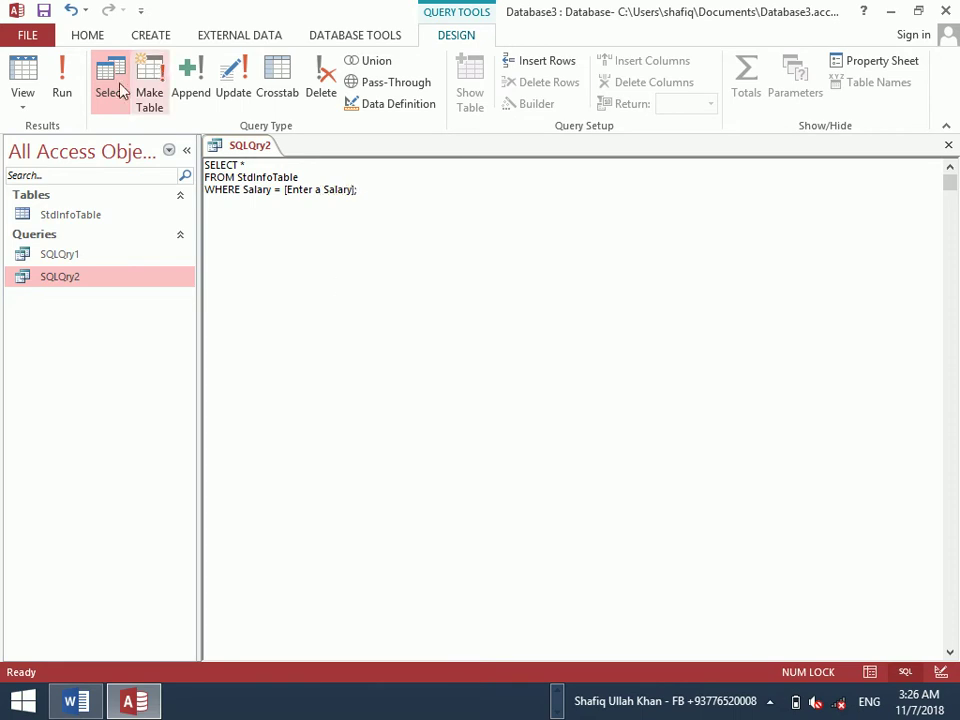
Run the query with 12000 as the salary parameter value
click(62, 80)
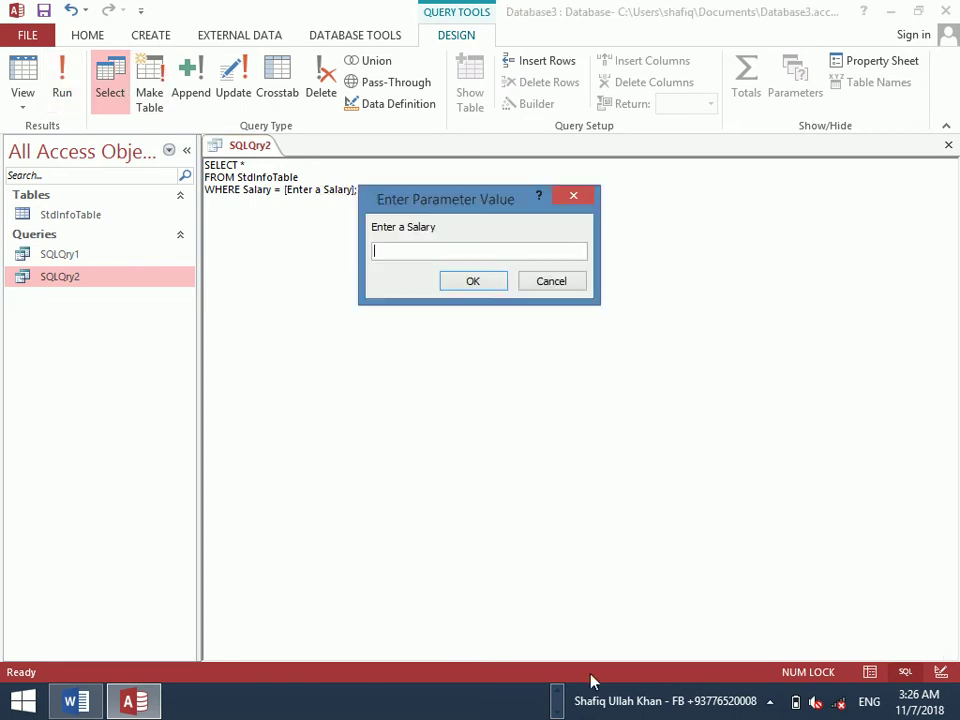
text(12000)
key(Return)
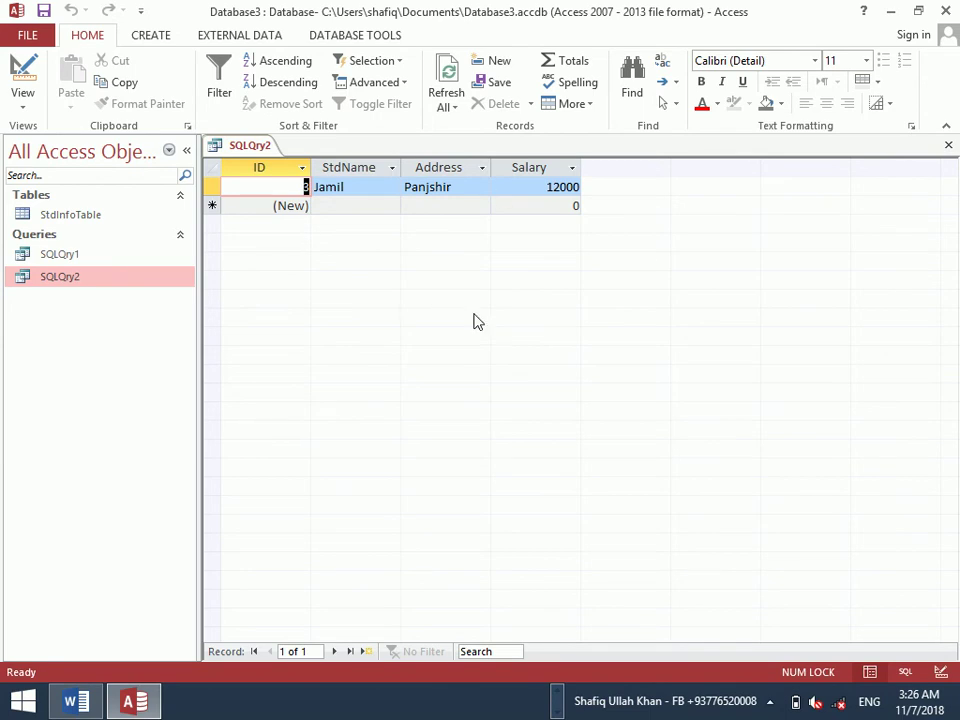
Return to the SQL statement and replace the Salary field in the WHERE condition with Address
click(24, 106)
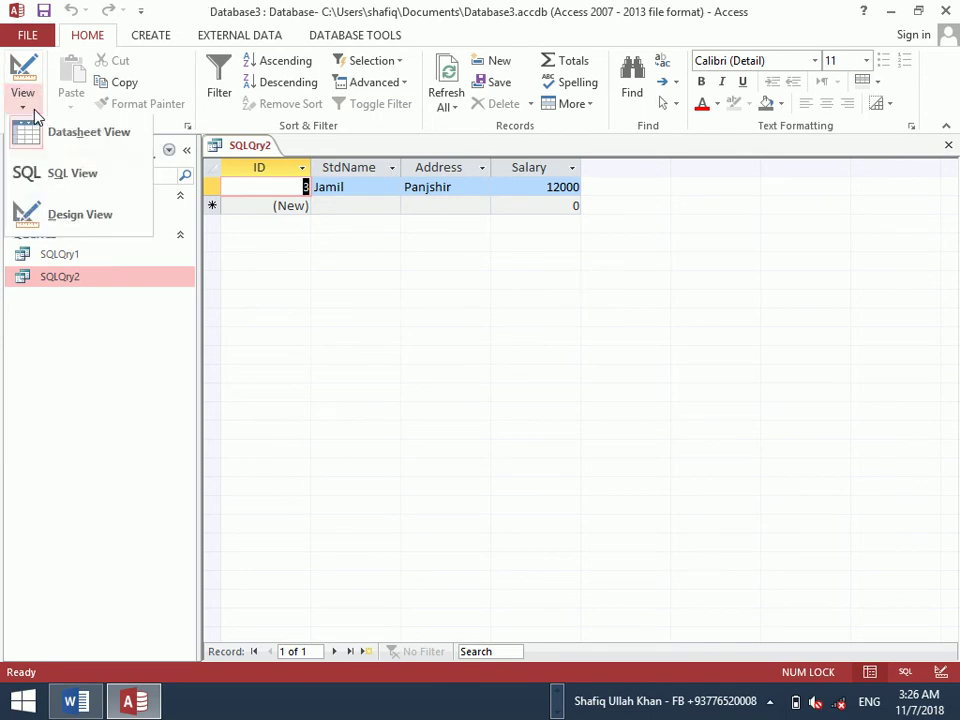
click(60, 183)
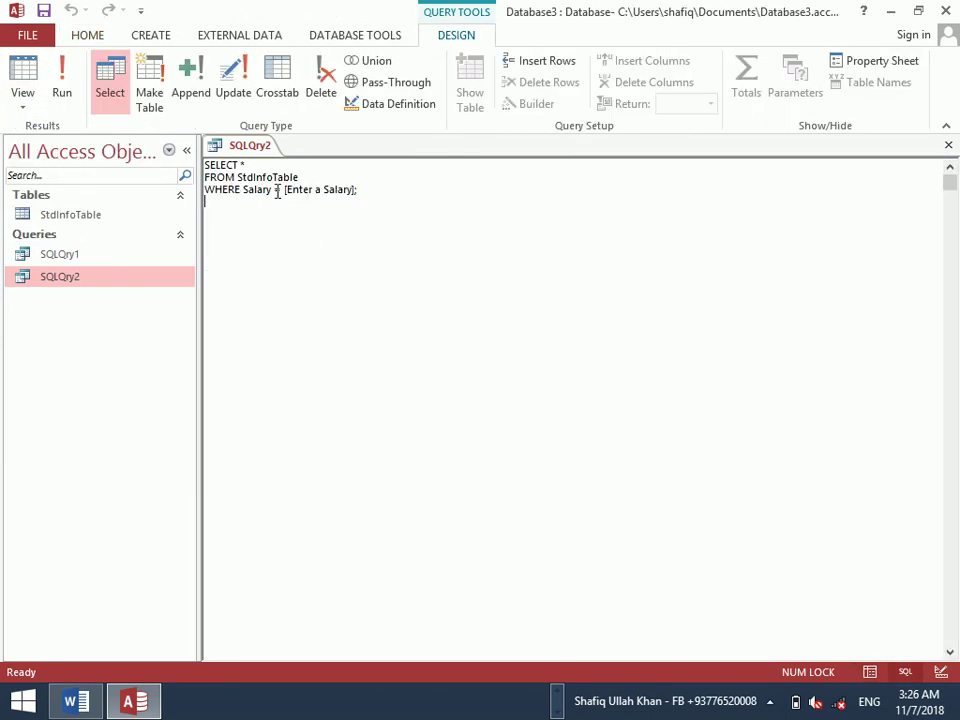
drag(273, 188, 253, 190)
key(Caps_Lock)
text(A)
key(Caps_Lock)
text(ddress)
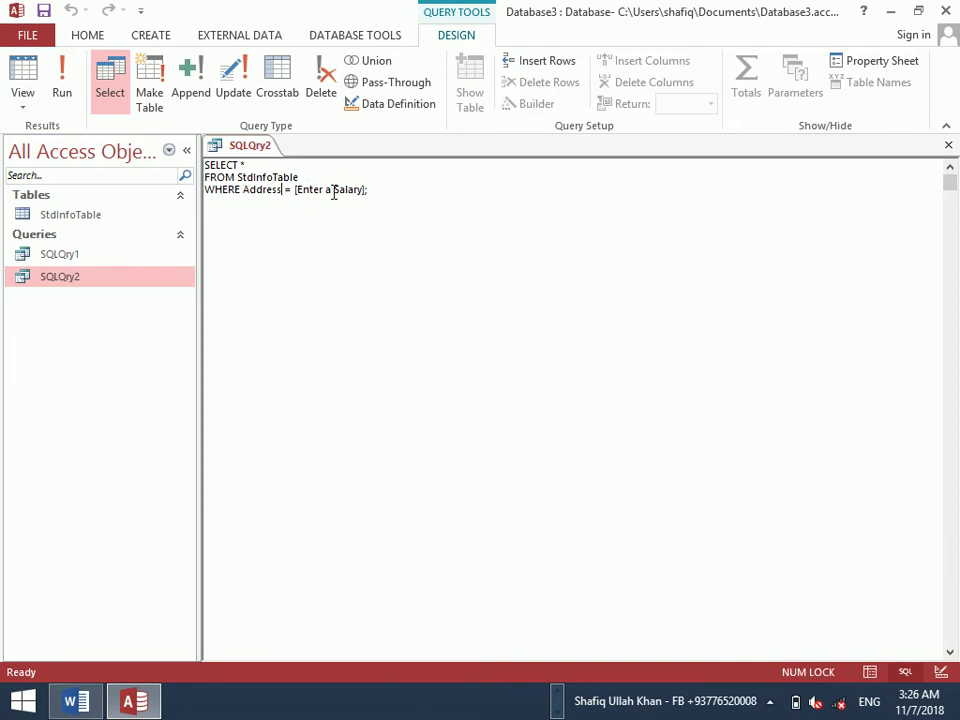
Change the parameter text of the address condition to [Enter Your Address]
drag(325, 190, 368, 191)
key(BackSpace)
key(Caps_Lock)
text(Y)
key(Caps_Lock)
text(our R)
key(BackSpace)
key(Caps_Lock)
text(A)
key(Caps_Lock)
text(ddress)
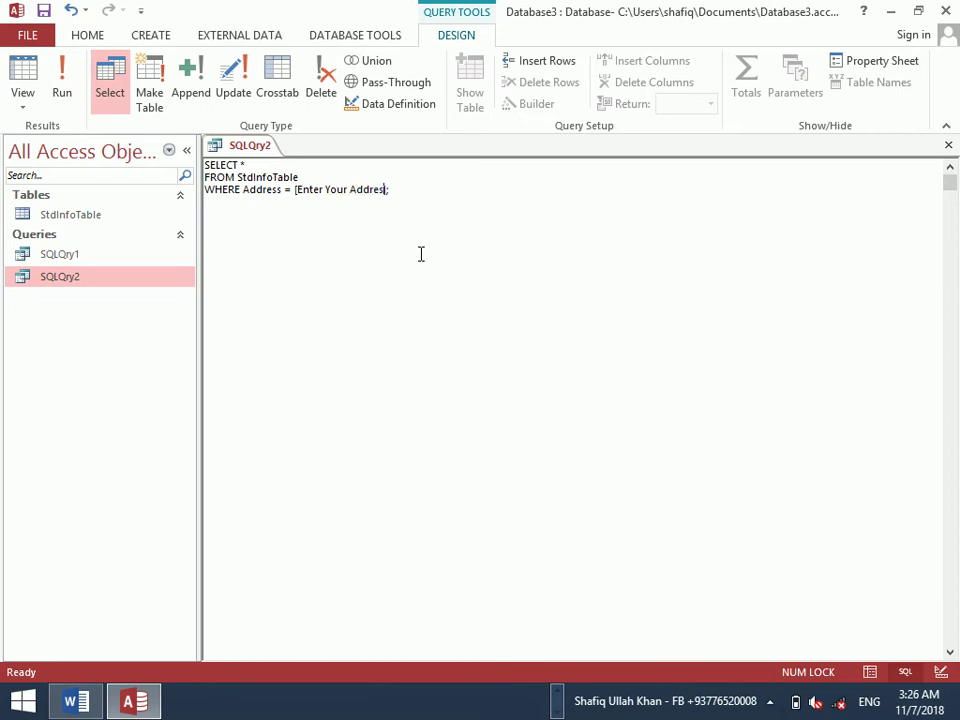
Run the query with Laghman as the address parameter value and close SQLQry2, saving its design changes
click(61, 82)
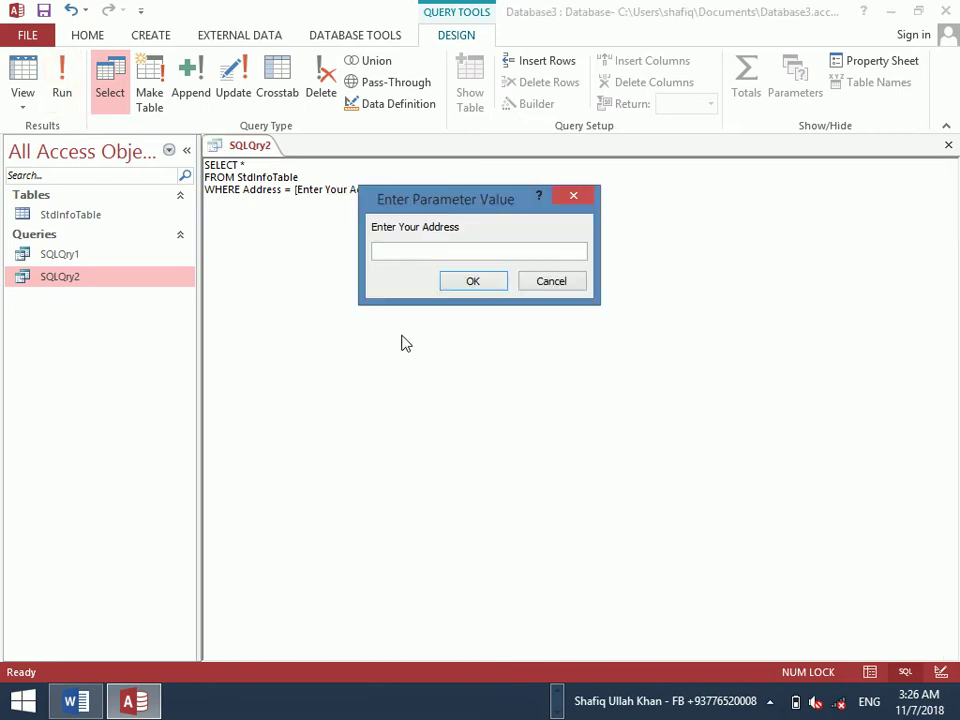
key(Caps_Lock)
text(L)
key(Caps_Lock)
key(Return)
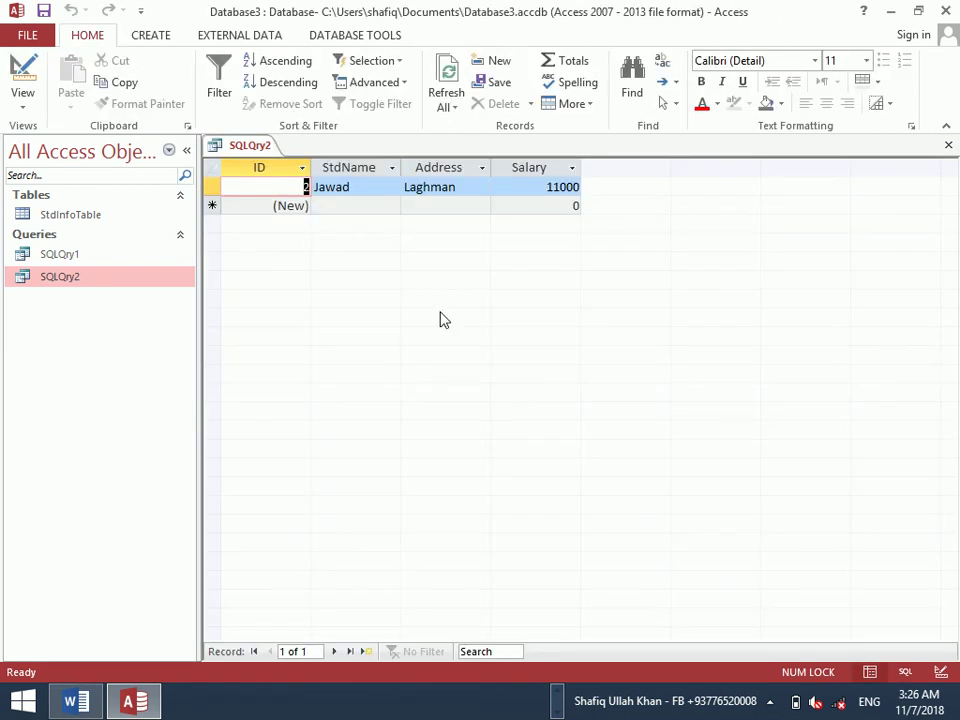
click(948, 145)
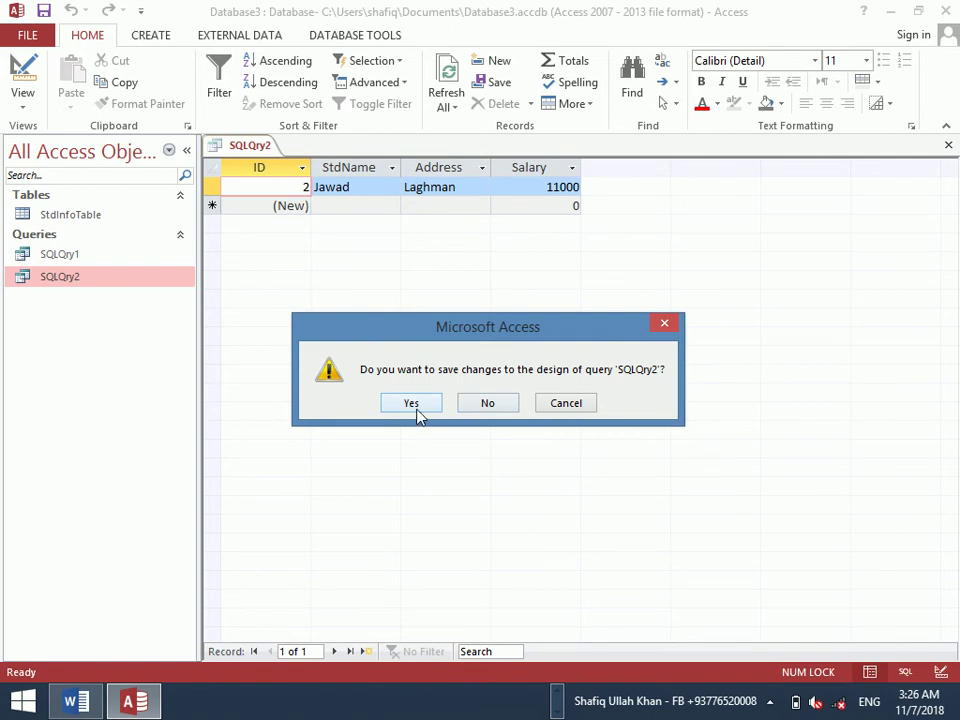
click(411, 403)
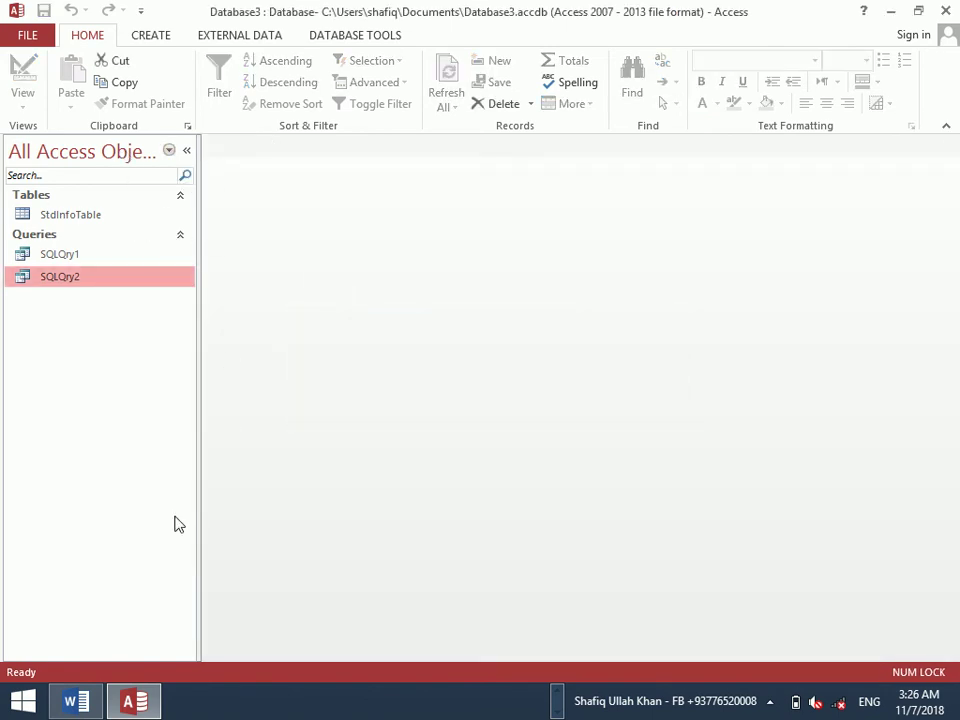
Switch to Word and add a dash bullet below the example reading "Show me all those records who's Salary is Greather Than"
click(78, 703)
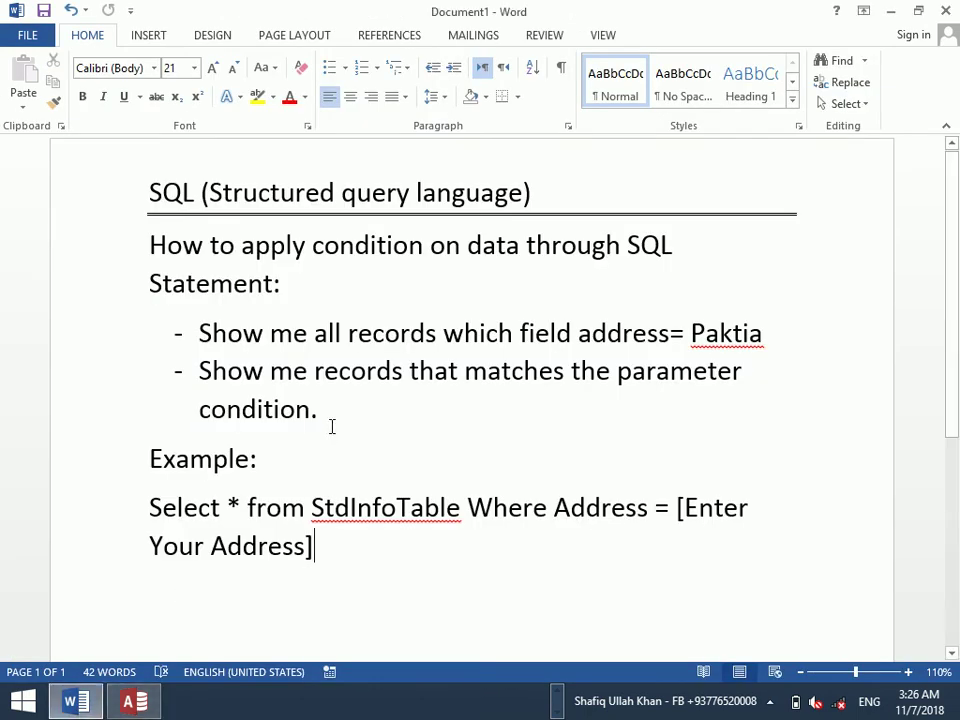
key(Return)
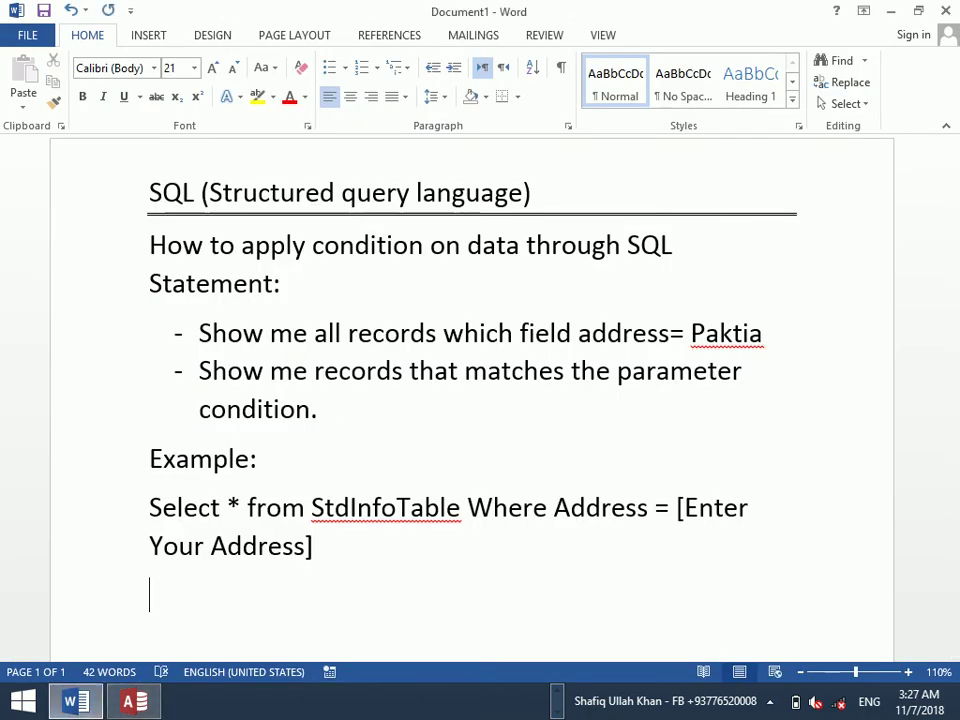
text(- Show e)
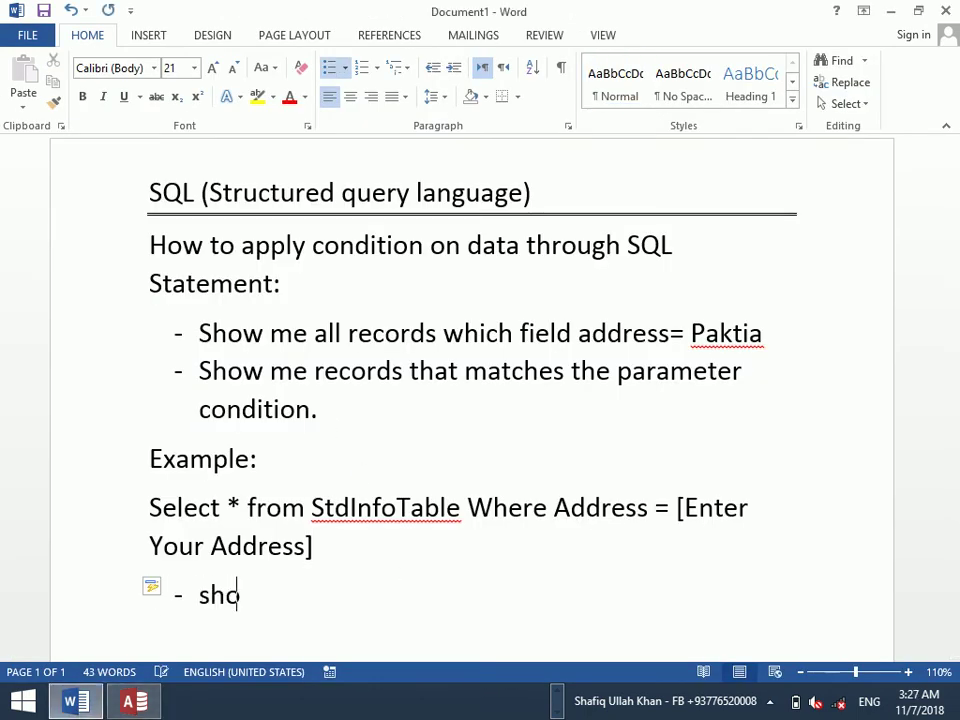
key(BackSpace)
text(me )
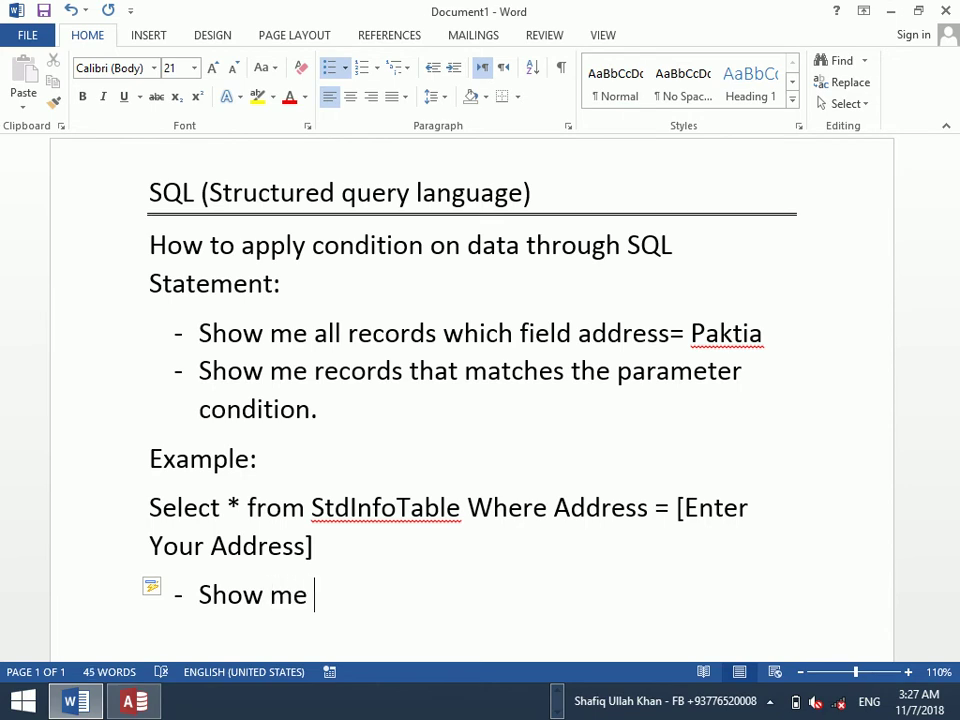
text(all those )
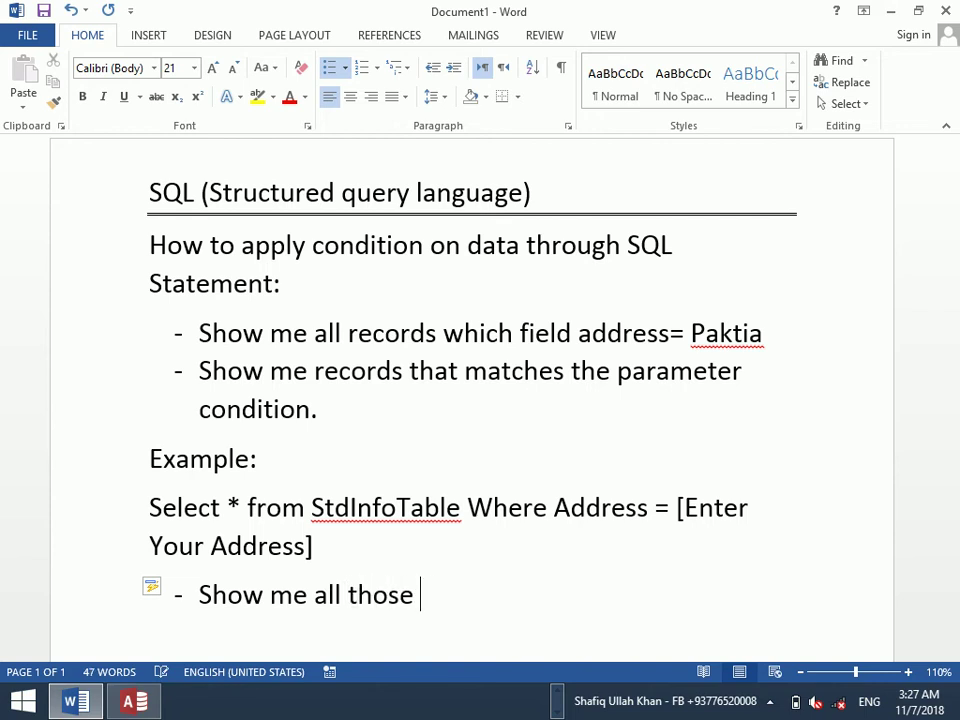
text(records )
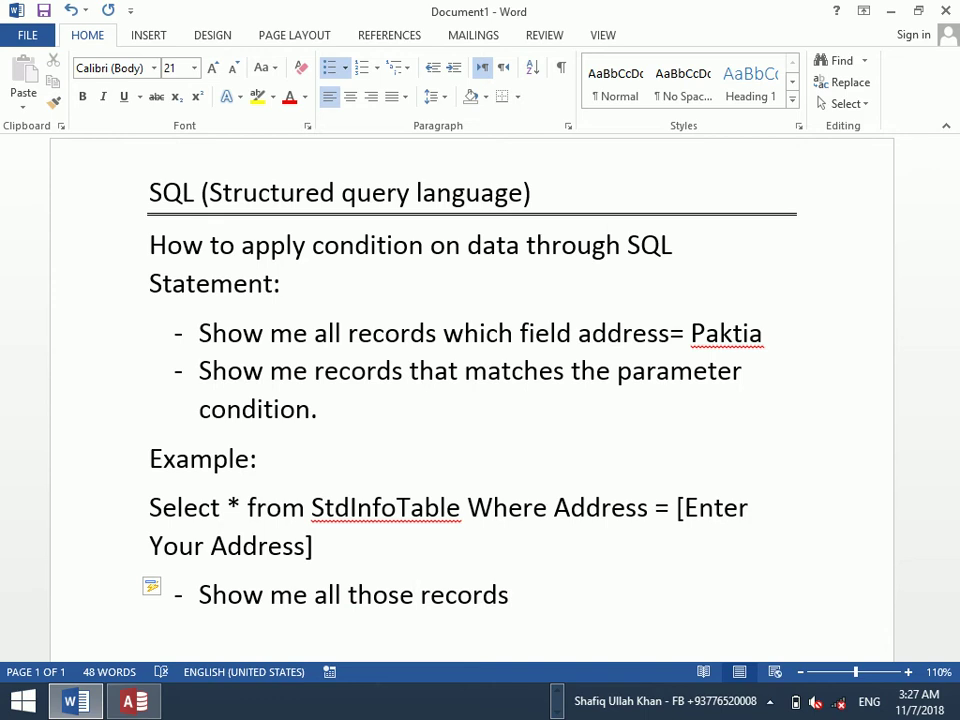
text(show)
key(BackSpace)
key(BackSpace)
key(BackSpace)
key(BackSpace)
text(who's Salary is )
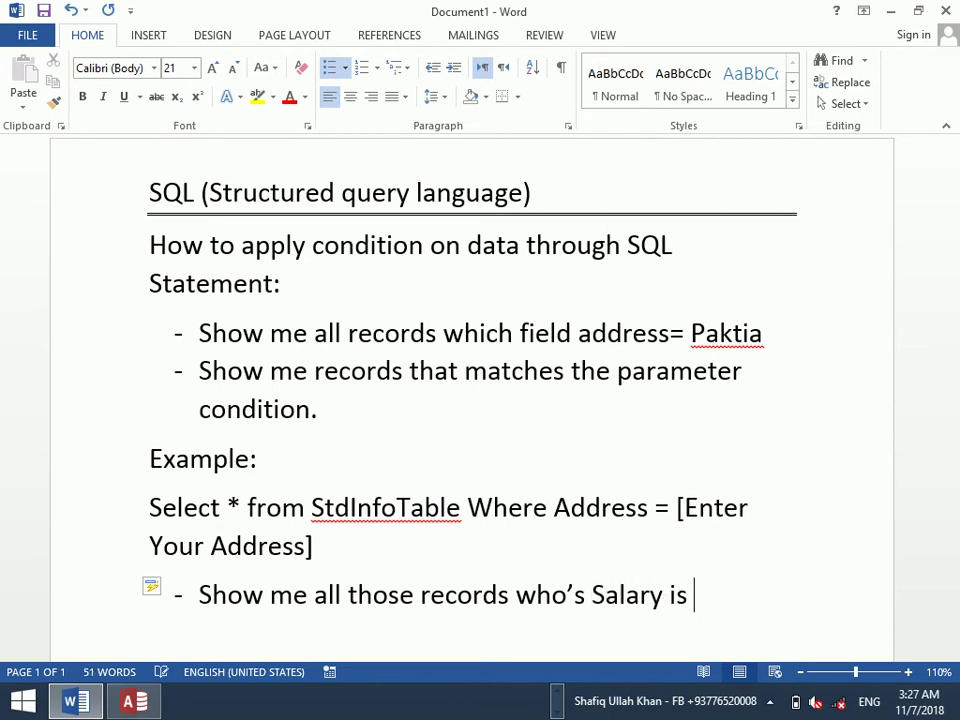
text(Grea)
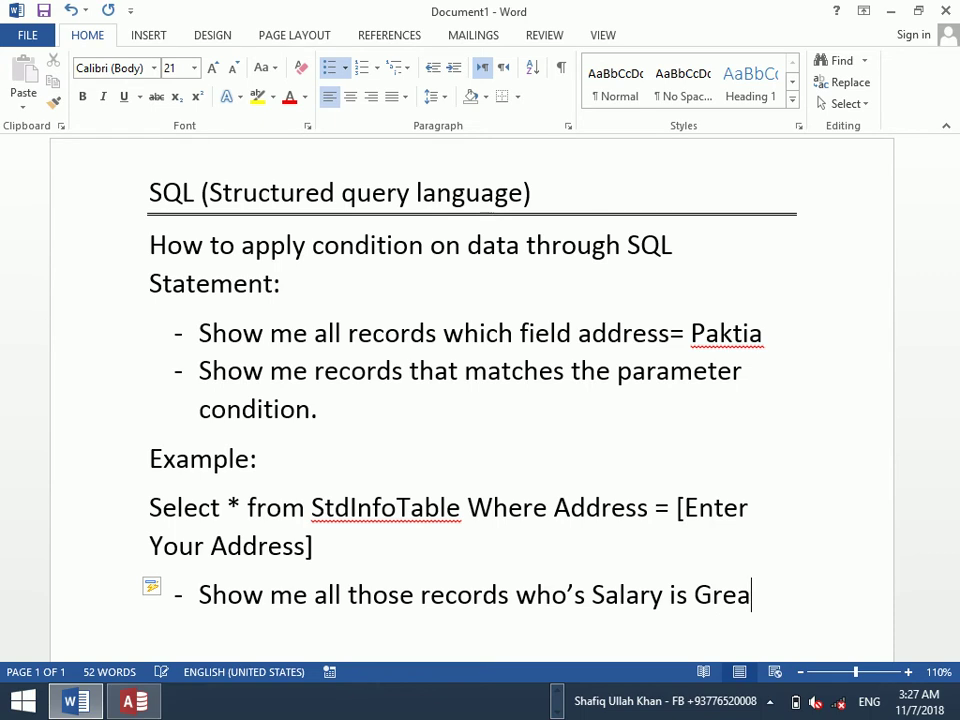
text(ther Than)
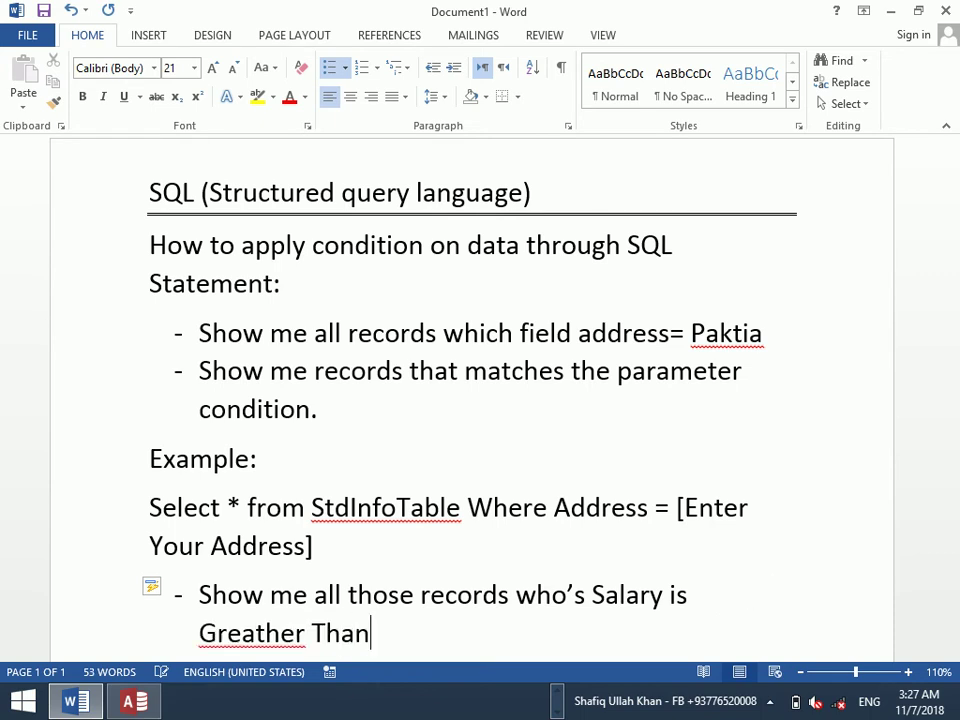
Correct "Greather" to "Greater" in the new bullet and end the bullet with 12000
key(Left)
key(Left)
key(Left)
key(Left)
key(Left)
key(Left)
key(Left)
key(Left)
key(Right)
key(BackSpace)
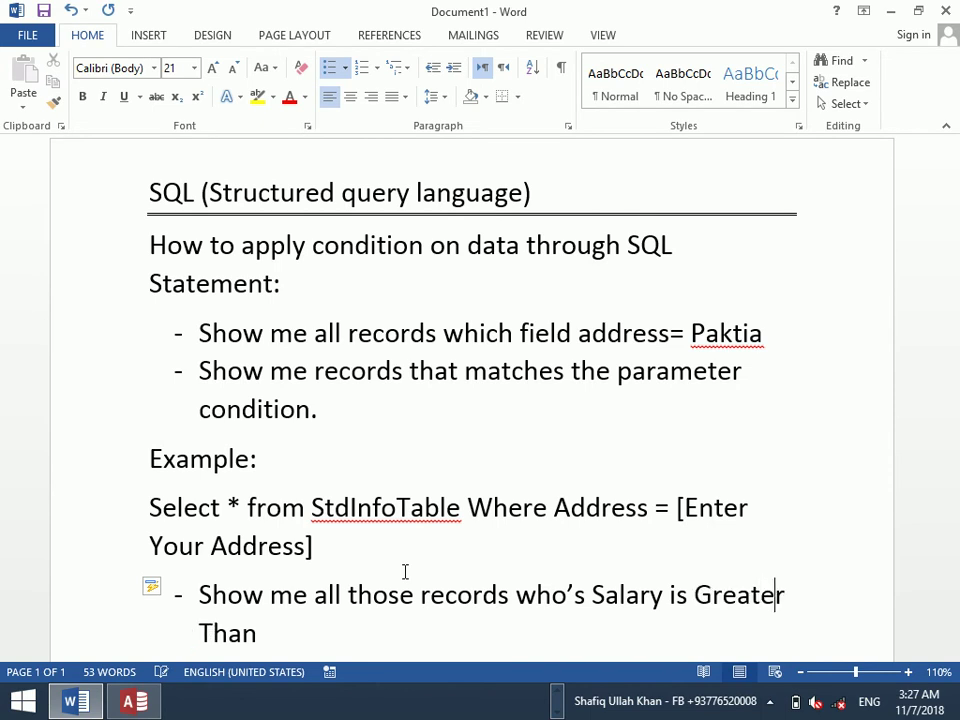
key(Down)
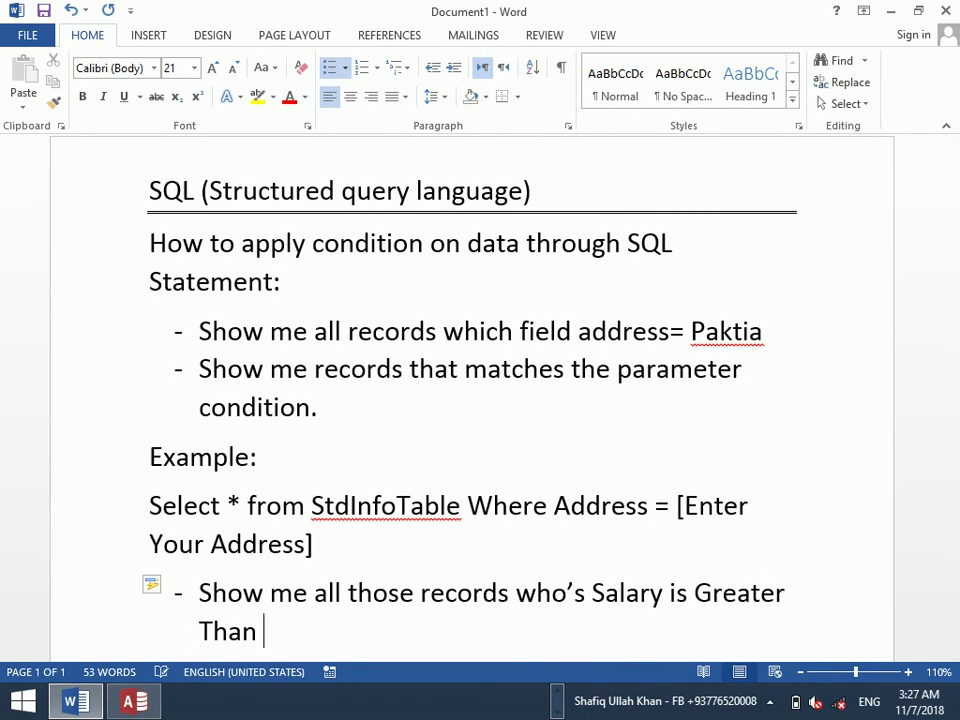
text(12000)
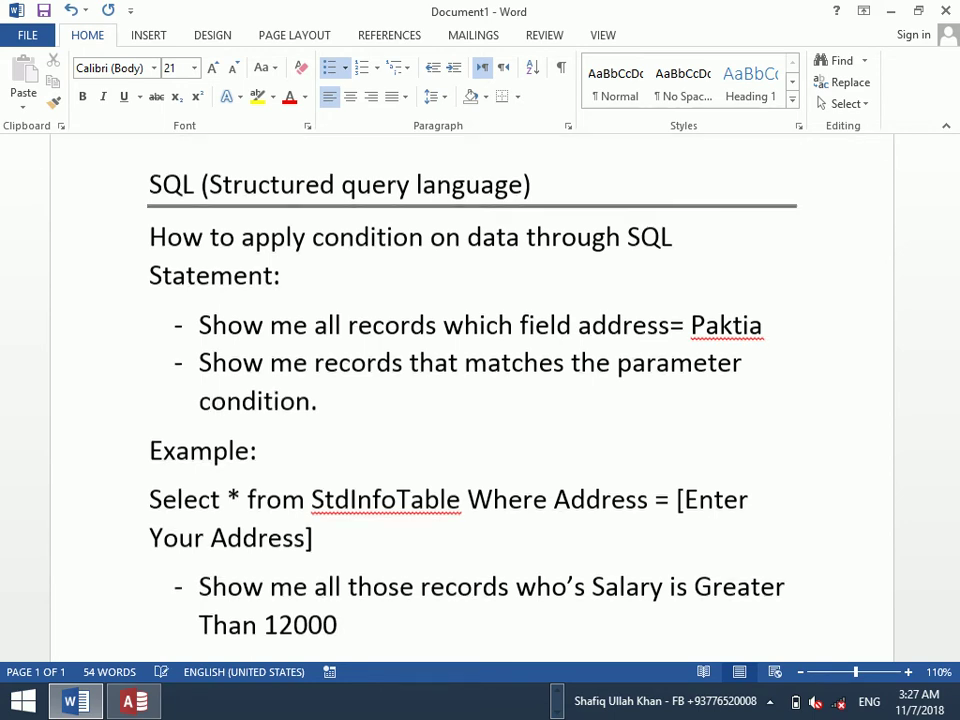
Write "Select * from StdInfoTable" as a plain paragraph below the salary bullet
key(Return)
key(Return)
scroll(405, 572, down, 3)
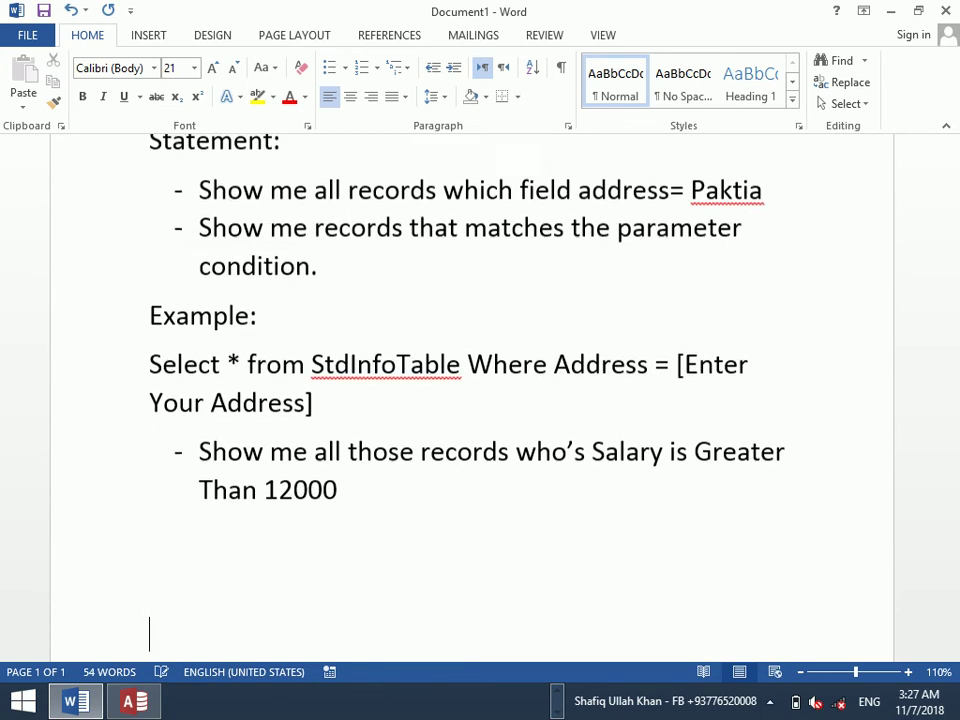
text(Select *)
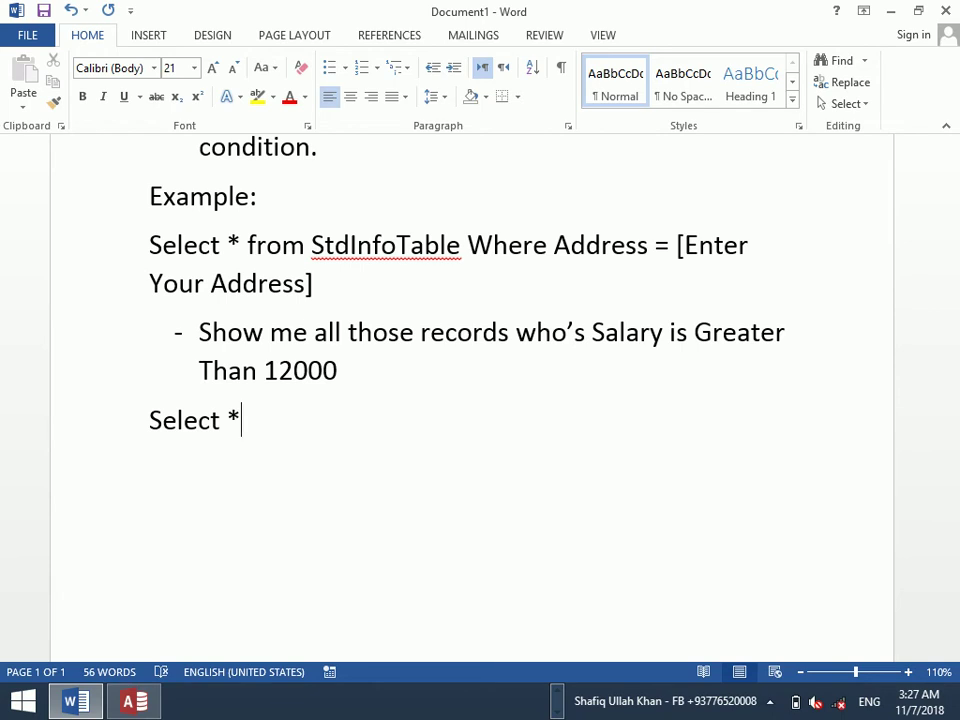
text( from)
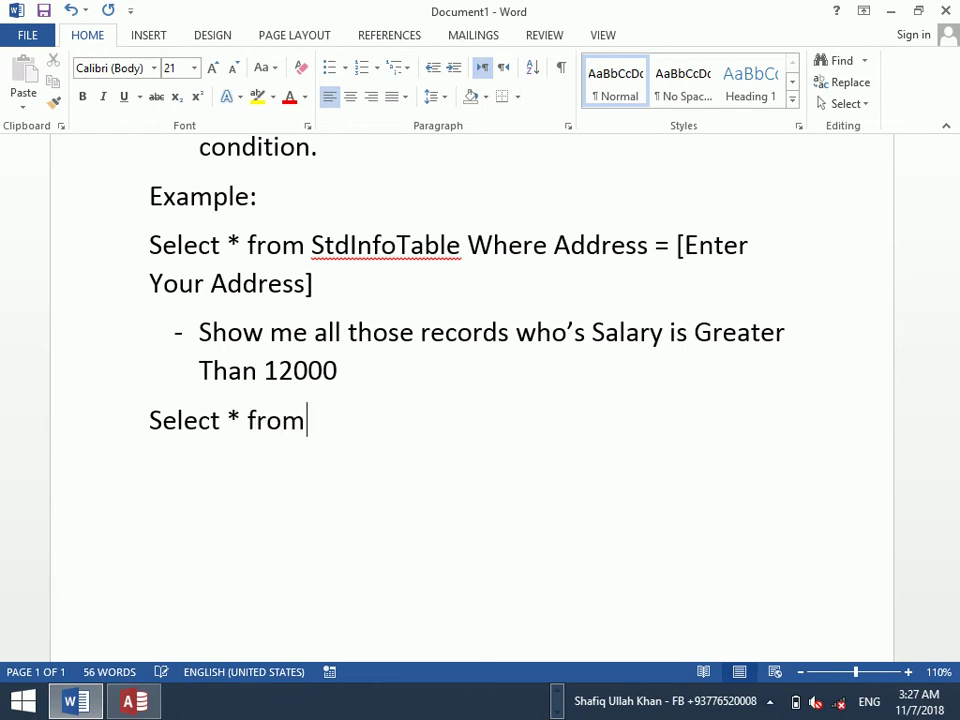
text( StdInfoTable)
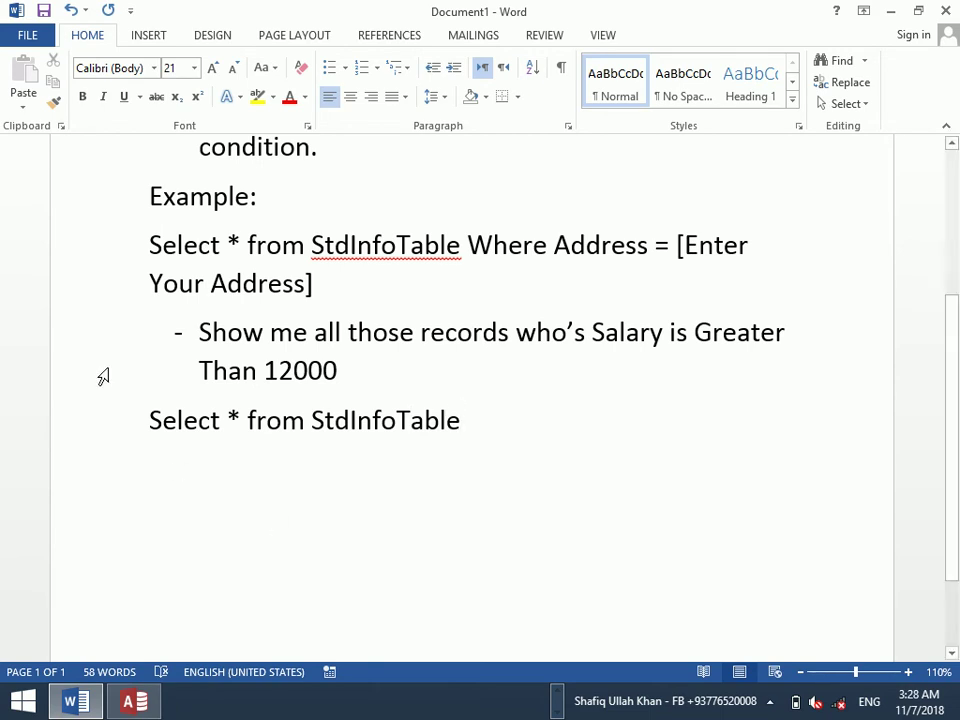
Switch to Access and rename the table StdInfoTable to EmpInfoTable
key(alt+Tab)
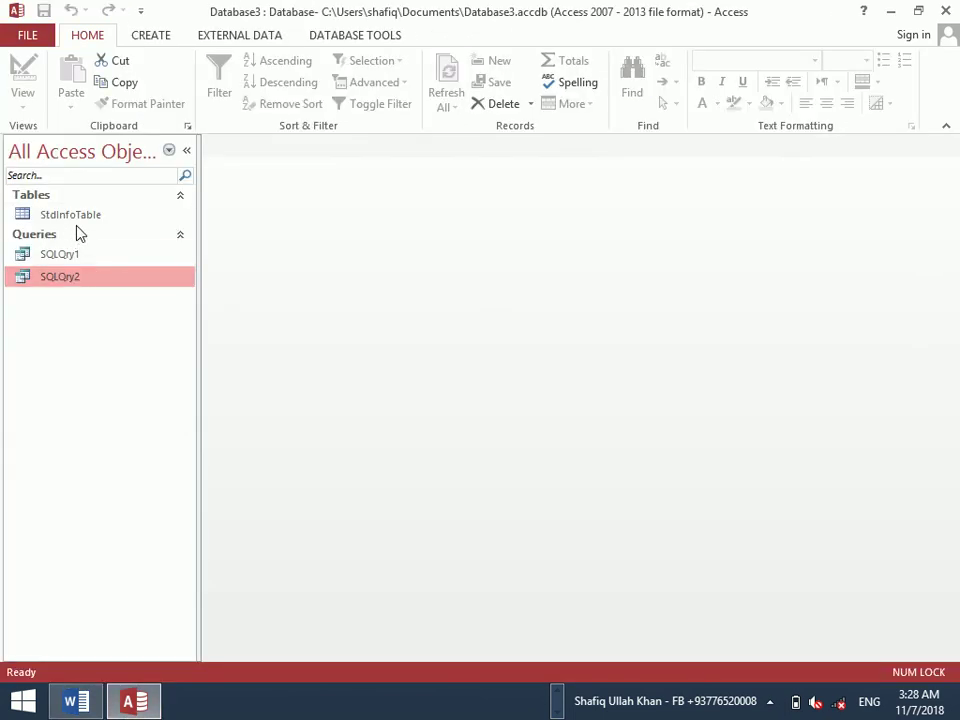
click(139, 216)
right_click(74, 218)
click(145, 330)
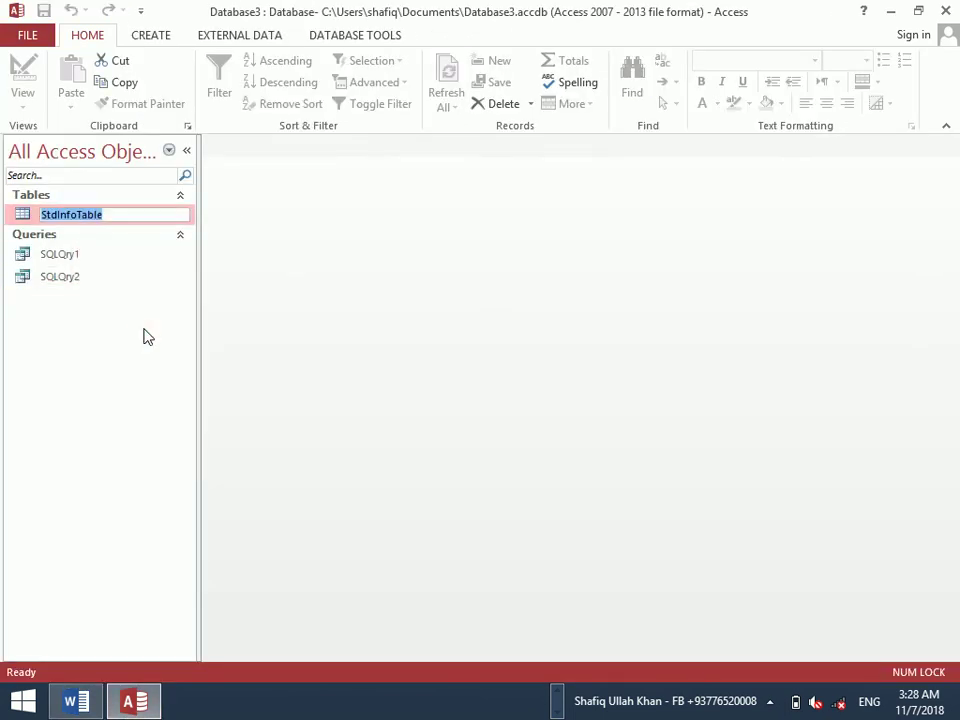
key(Caps_Lock)
text(E)
key(Caps_Lock)
text(mp)
key(Caps_Lock)
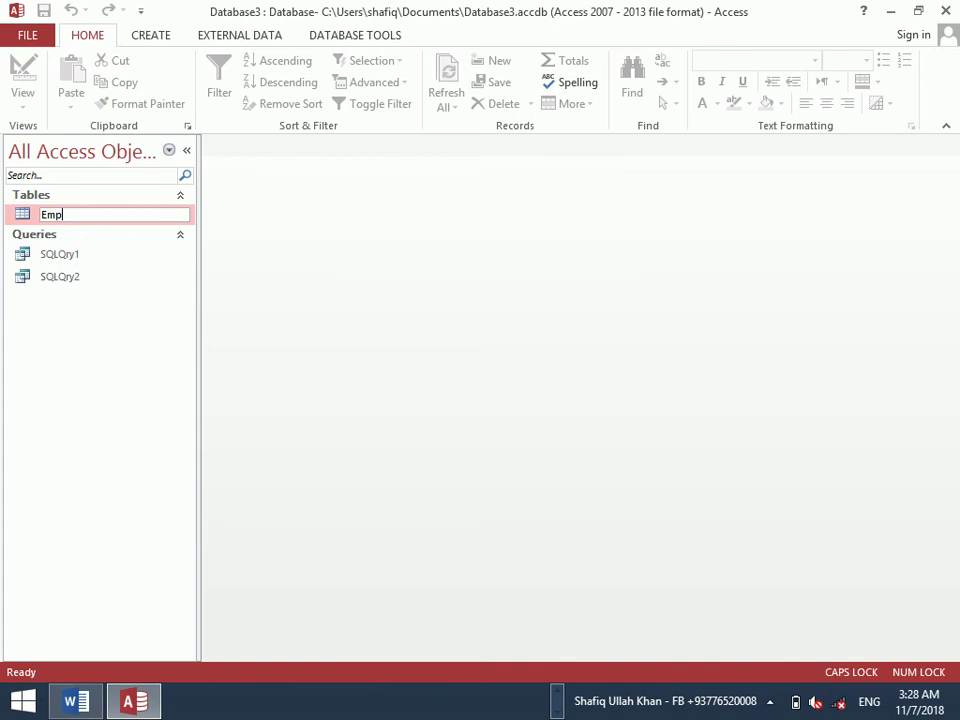
text(I)
key(Caps_Lock)
text(nfo)
key(Caps_Lock)
text(T)
key(Caps_Lock)
text(able)
key(Return)
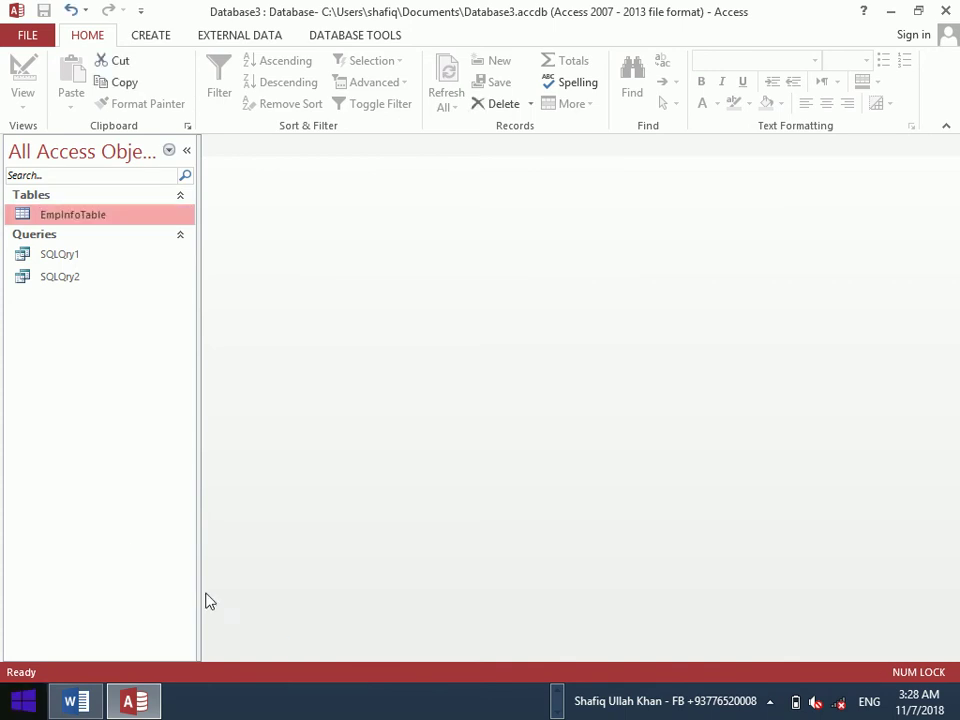
Switch to Word and replace the table name in the last Select statement with EmpInfoTable
click(99, 712)
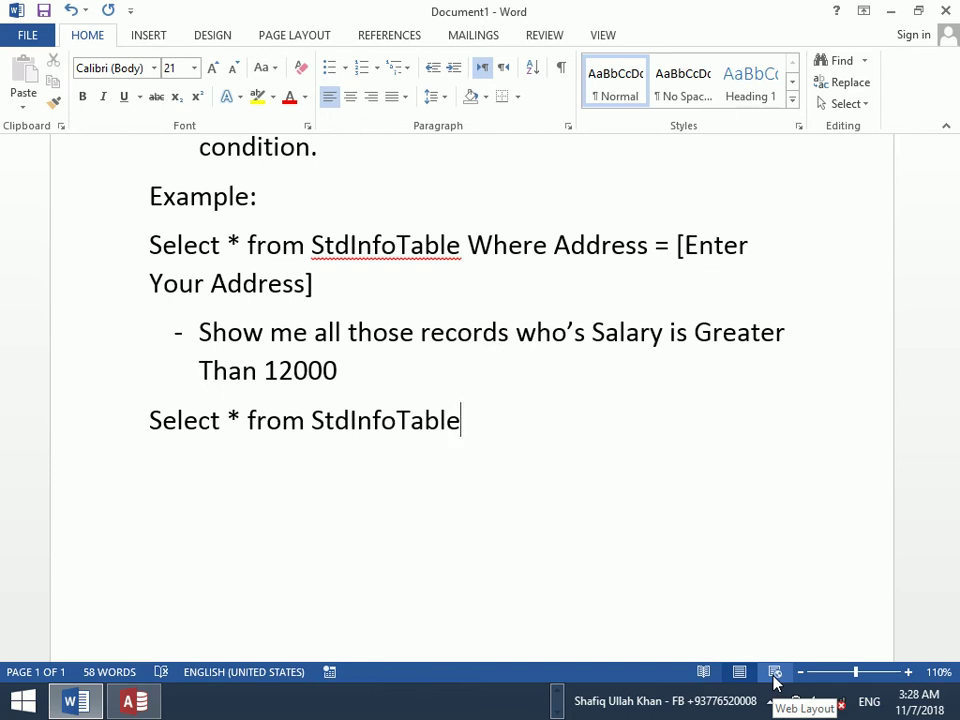
key(BackSpace)
key(BackSpace)
key(BackSpace)
key(BackSpace)
key(BackSpace)
key(BackSpace)
key(BackSpace)
key(BackSpace)
key(BackSpace)
key(BackSpace)
key(BackSpace)
key(BackSpace)
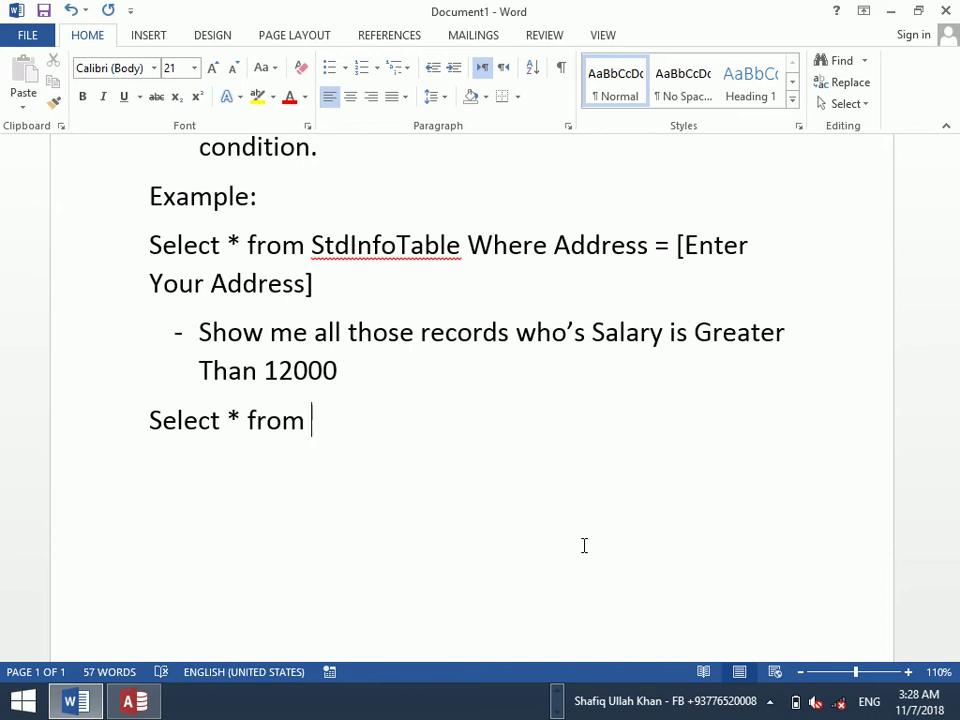
text(EmpInfoTable)
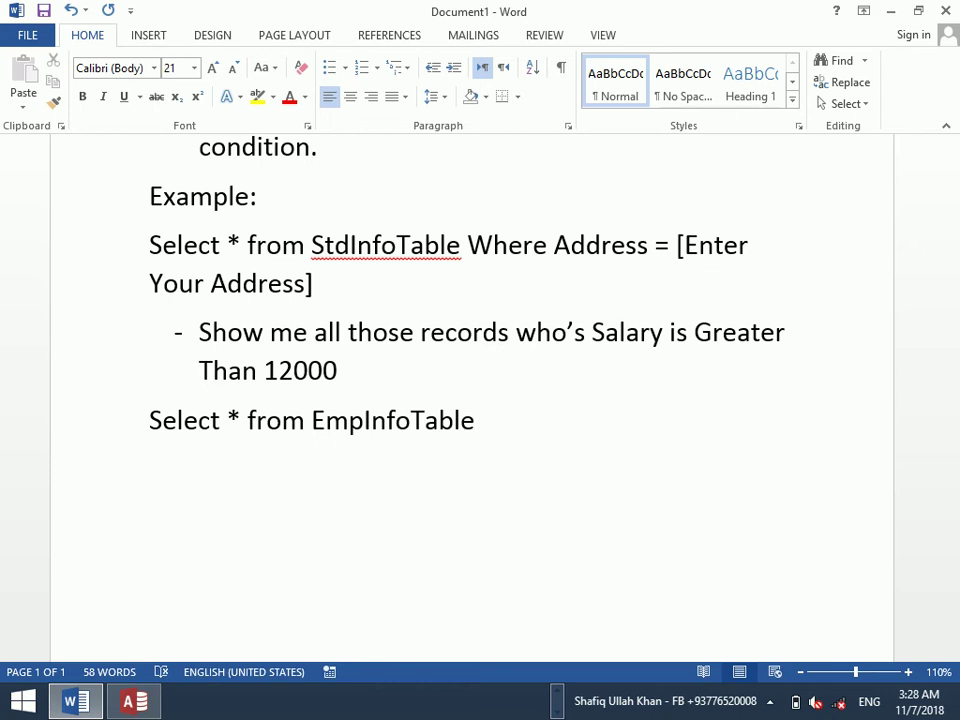
Complete the last Select statement with the condition "where salary >= 12000"
text(weh)
text(er)
key(BackSpace)
key(BackSpace)
key(BackSpace)
key(BackSpace)
text(here salary)
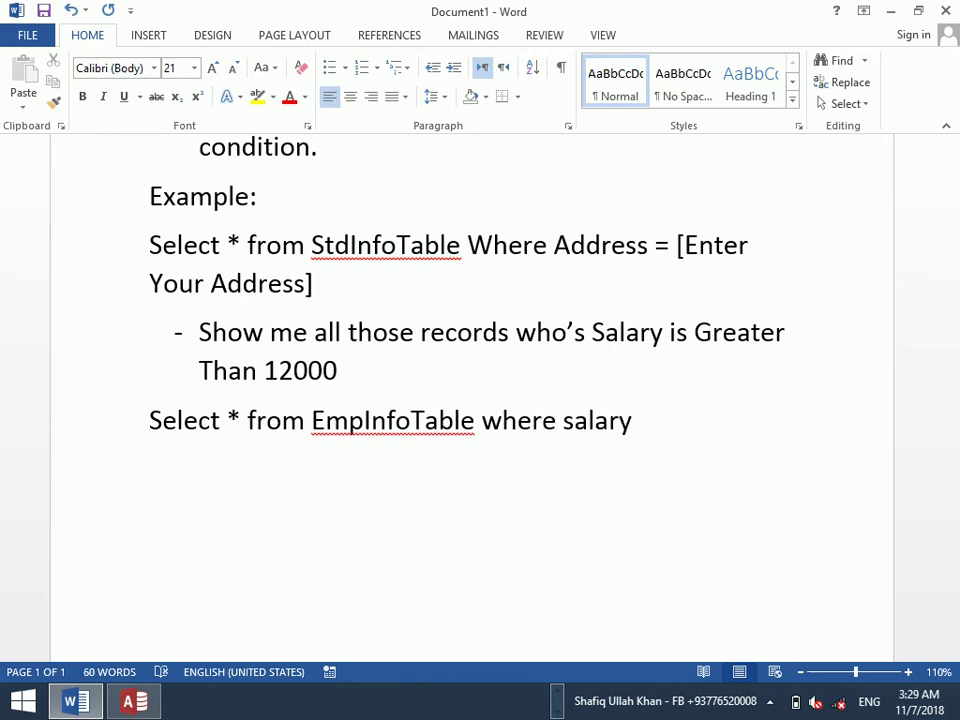
text( >= 12000)
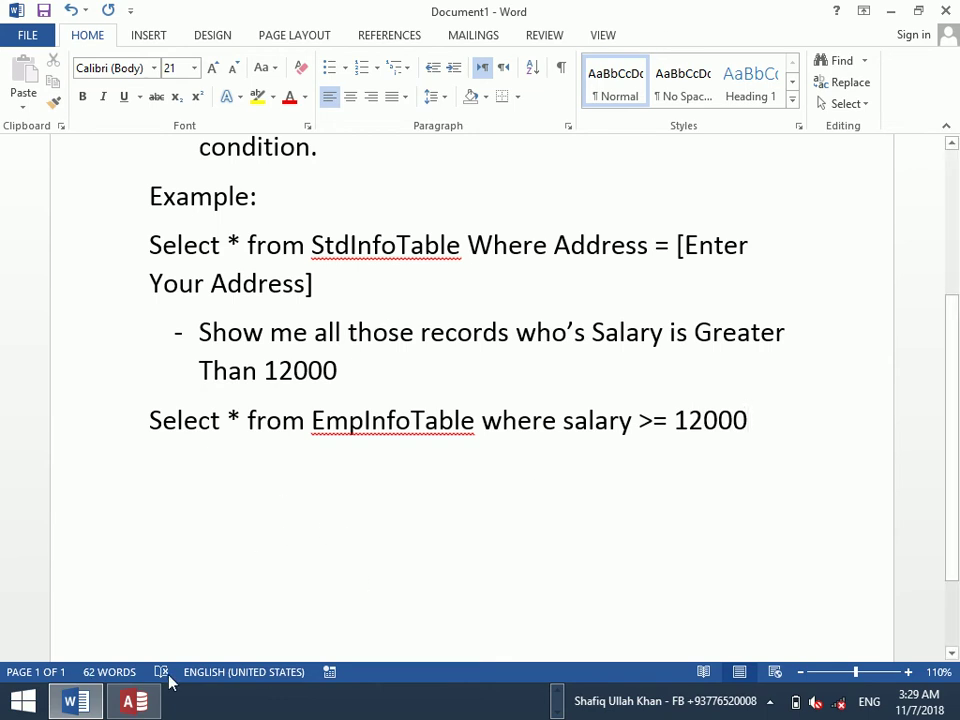
Switch to Access, create a new design query without adding a table, and show its SQL statement
click(130, 703)
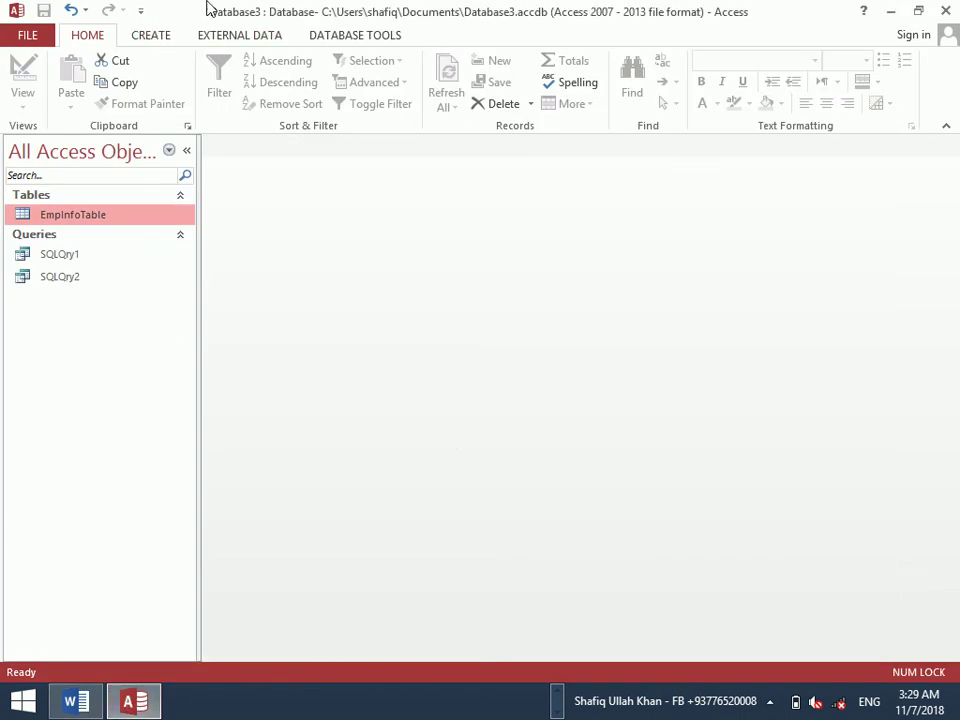
click(151, 36)
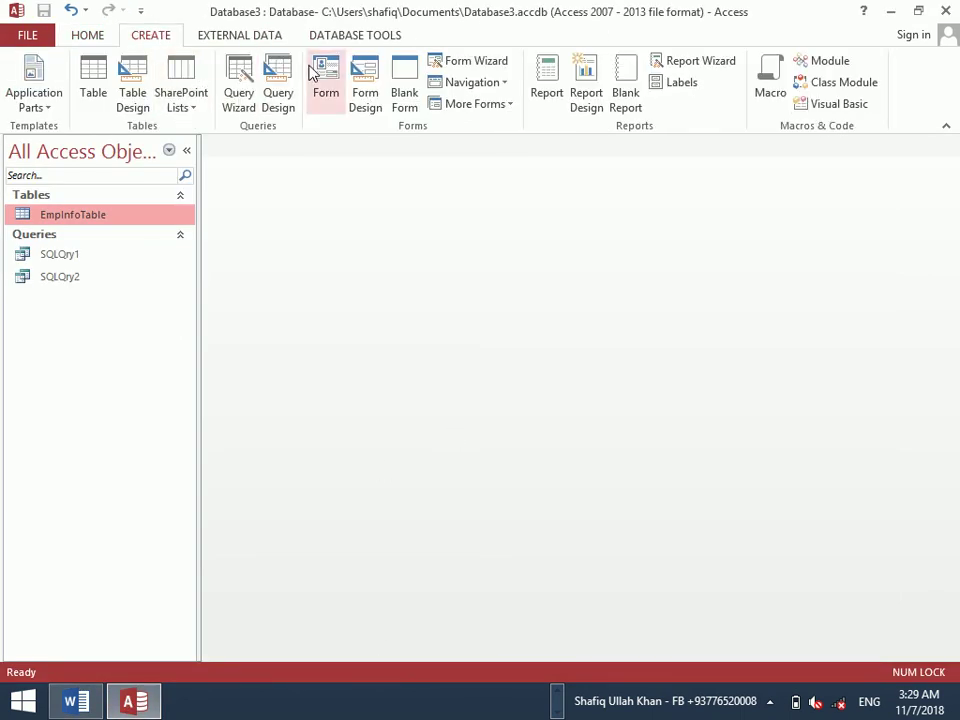
click(280, 88)
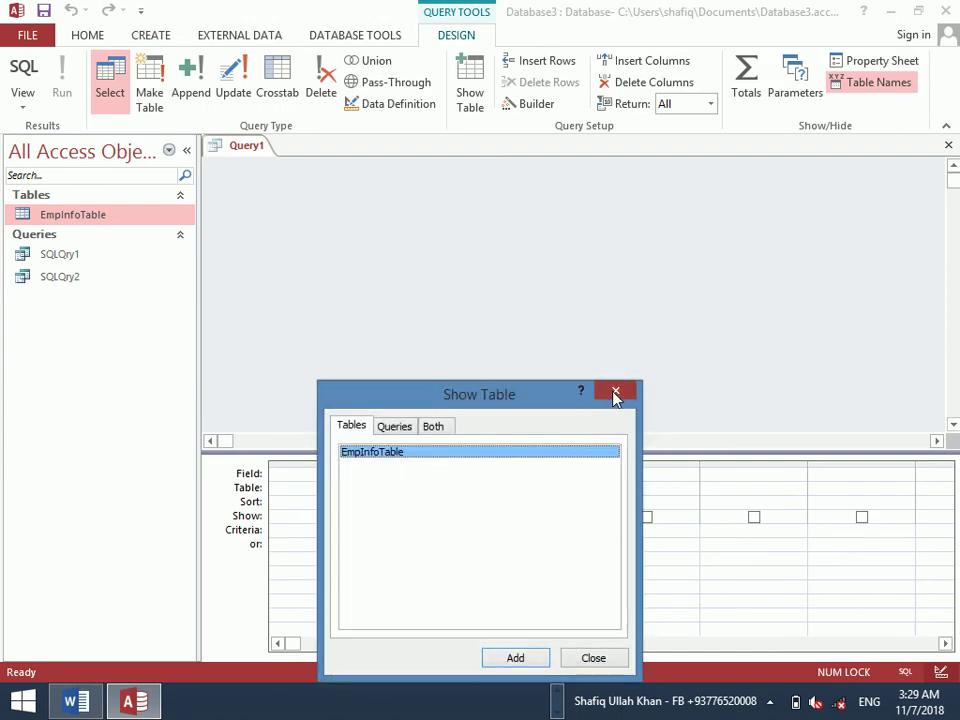
click(612, 390)
click(22, 78)
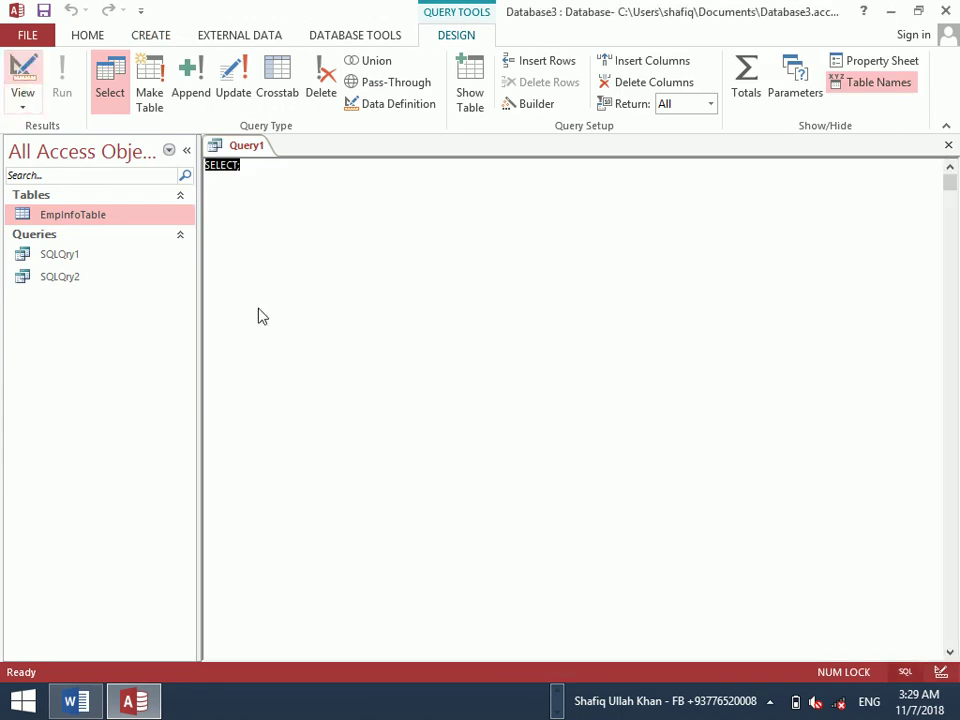
Replace the default SQL with "Select * From EmpInfoTable where Salary >= 12000" and run the query
key(BackSpace)
text(Sele)
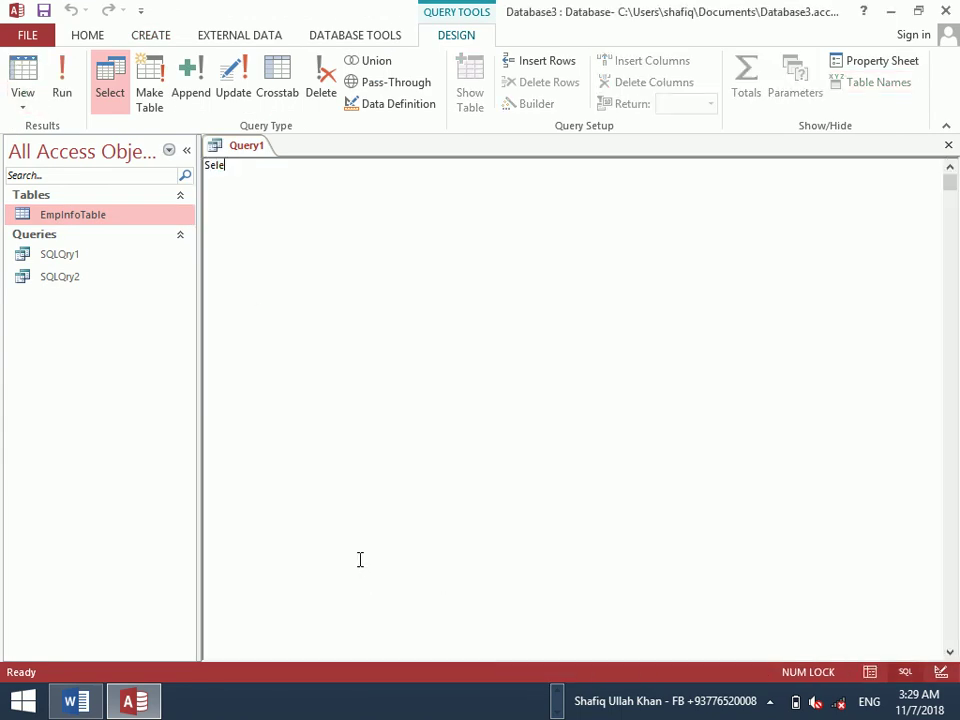
text(ct * From Emp)
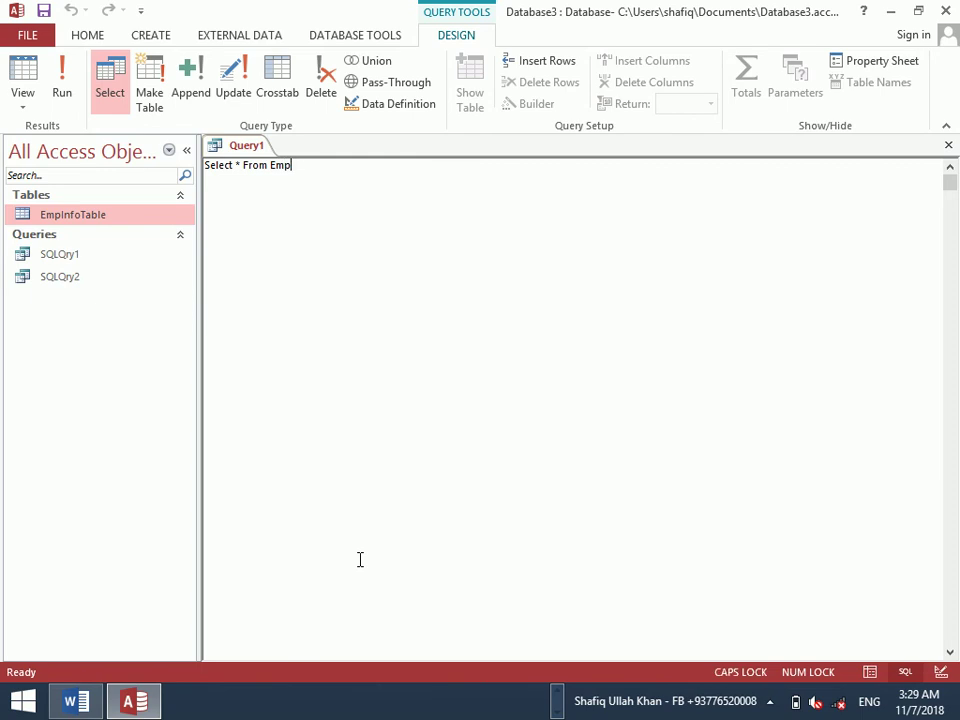
text(InfoTable where)
key(Caps_Lock)
text(SL)
key(Caps_Lock)
text(alary)
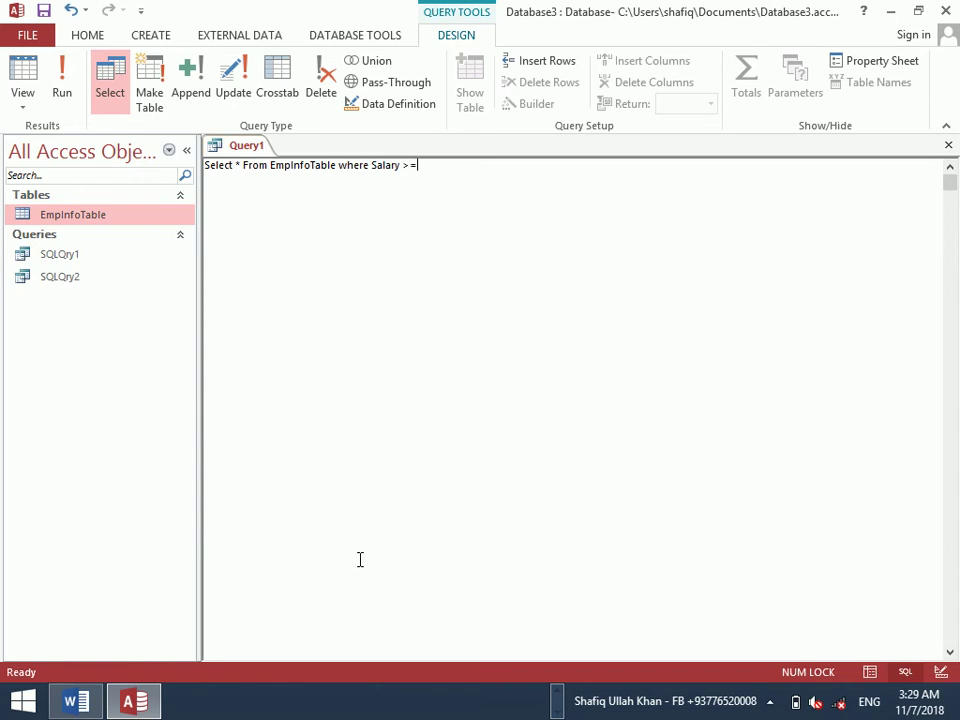
text(>= 12000)
click(72, 106)
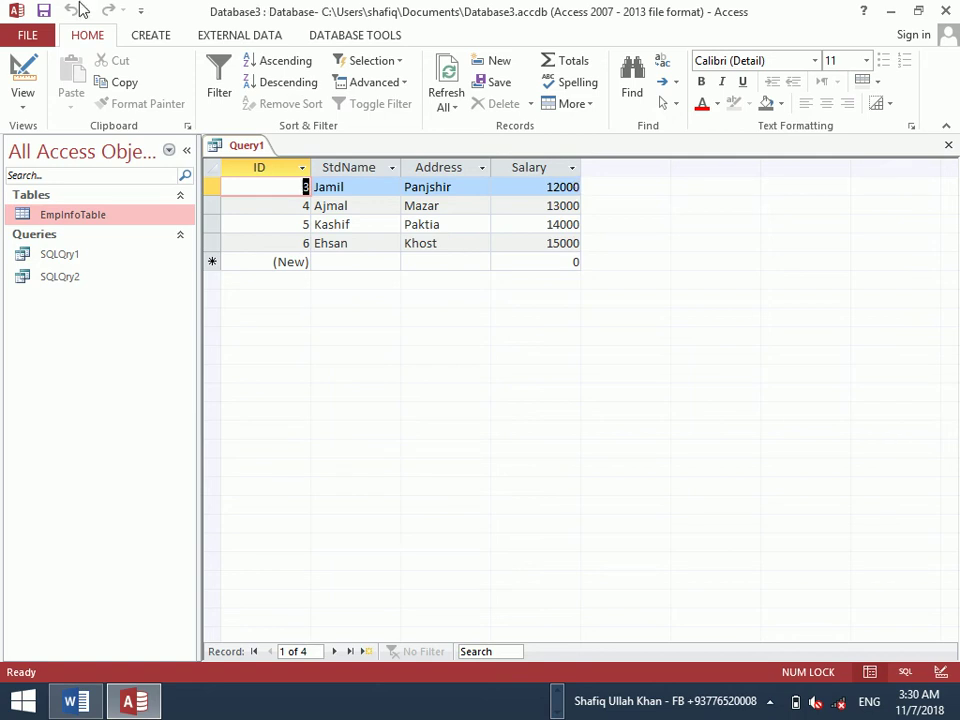
Return to the query's SQL statement, change the condition to Salary > 12000 and run it again
click(24, 98)
click(56, 179)
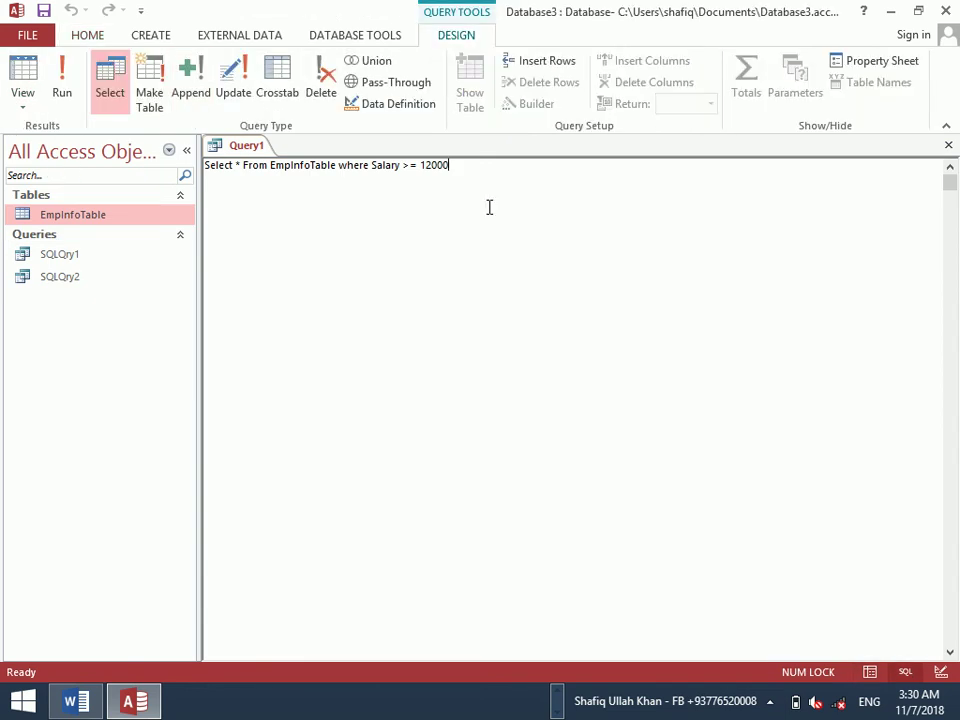
click(417, 165)
key(BackSpace)
click(62, 82)
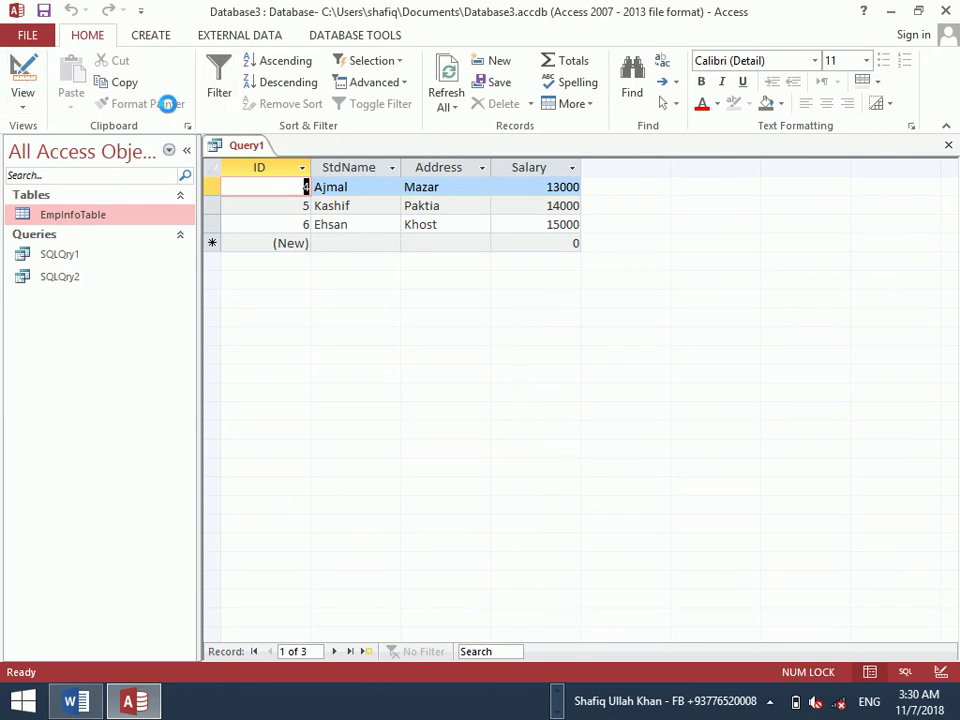
Save the query under the name SQLQry3
key(ctrl+s)
key(Caps_Lock)
text(SQL)
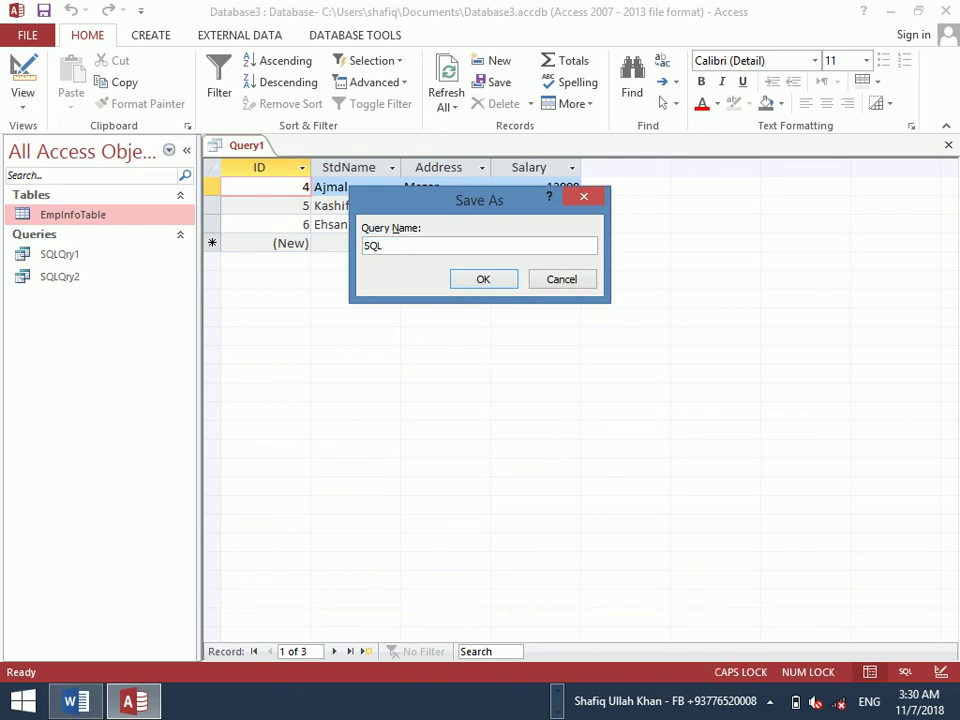
text(Q)
key(Caps_Lock)
key(Caps_Lock)
text(Q)
key(Caps_Lock)
text(ry3)
key(Return)
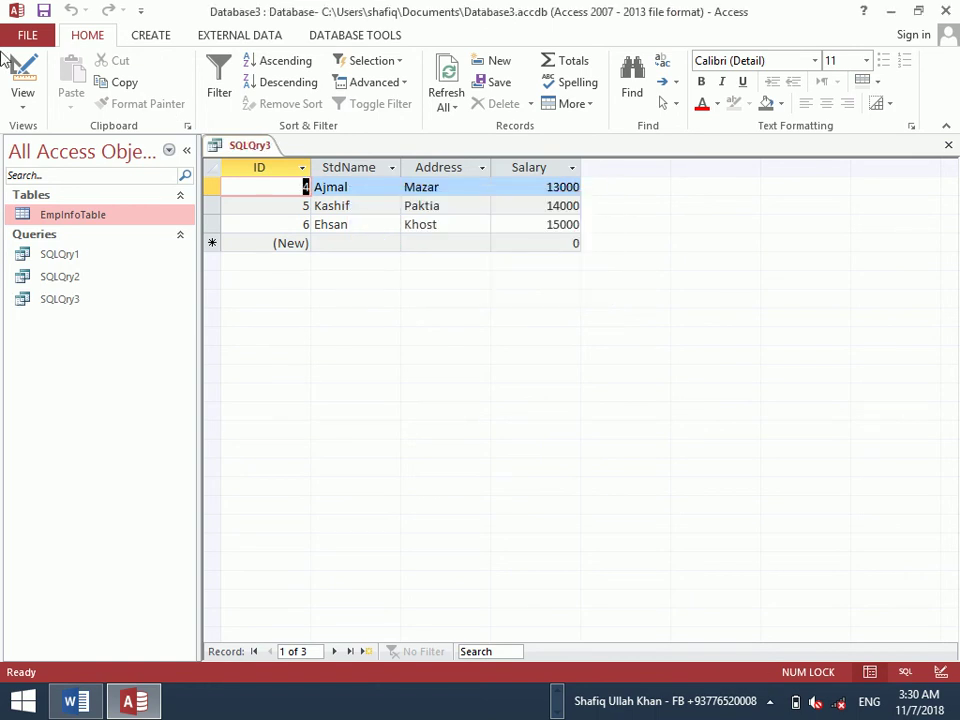
Close SQLQry3, create a new design query without adding a table, and show its SQL statement
click(146, 36)
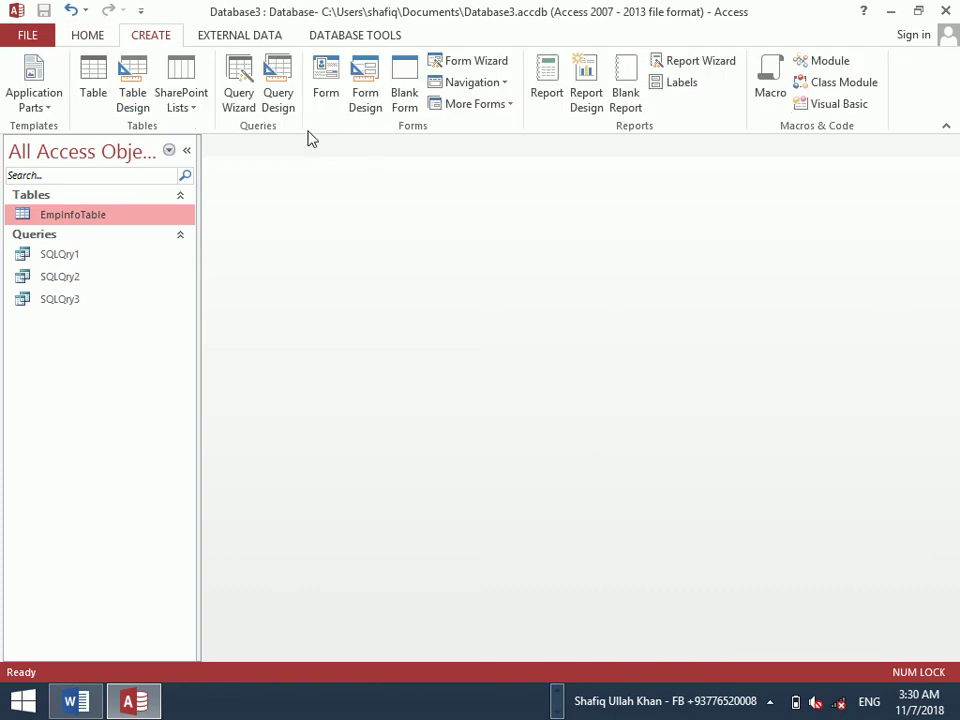
click(290, 80)
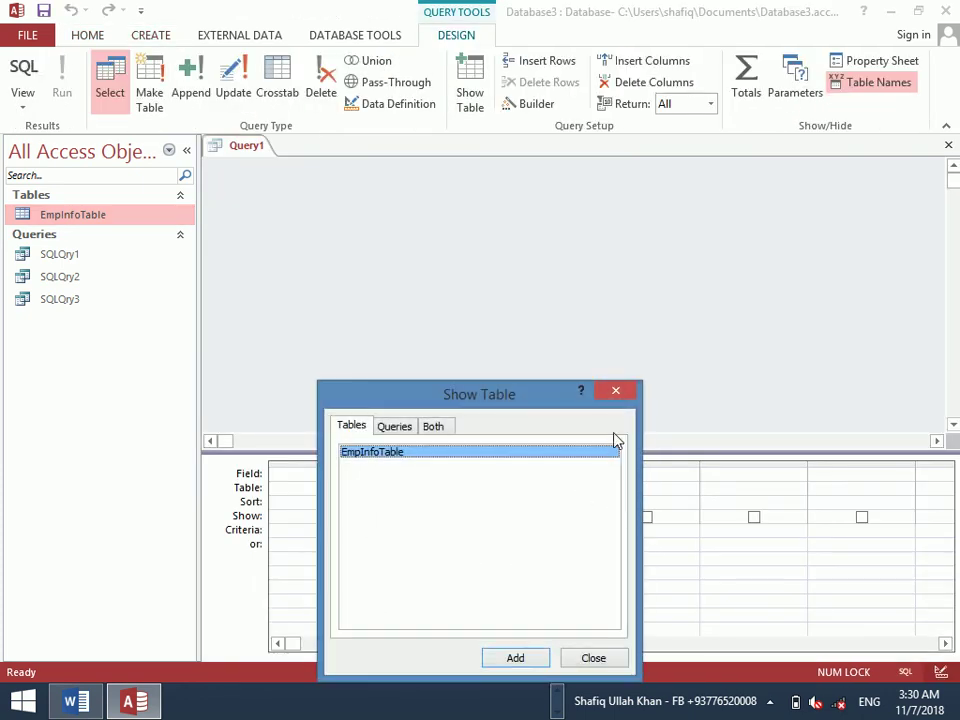
click(614, 392)
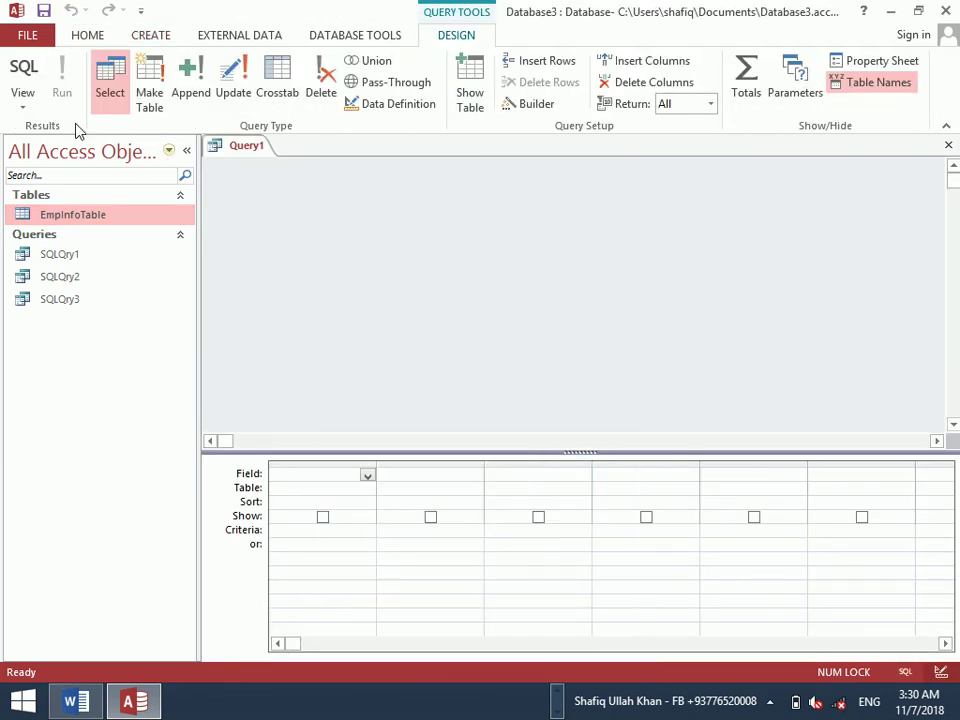
click(24, 66)
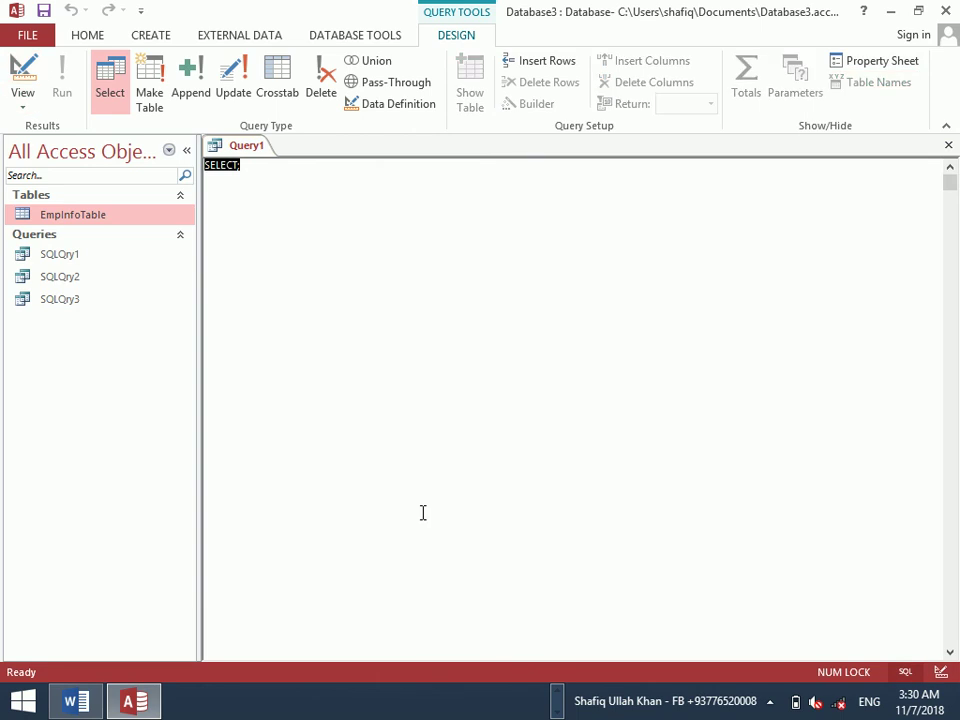
Replace the default SQL with the opening of the statement, "Select * FROM EmpInfoTable where"
key(Caps_Lock)
text(S)
key(Caps_Lock)
text(elect)
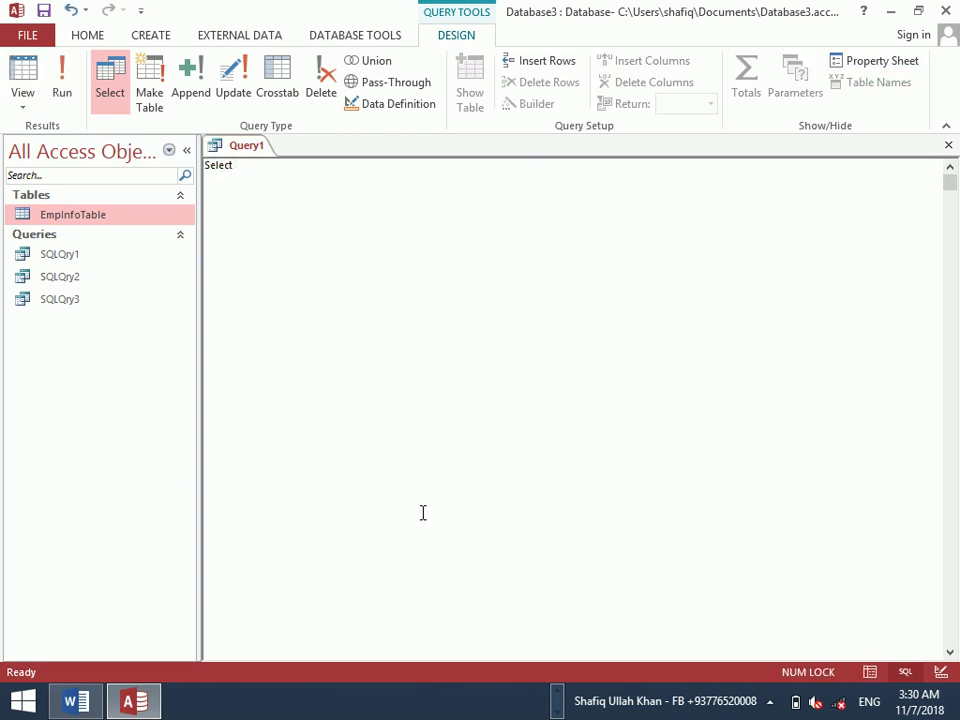
text( *)
key(Caps_Lock)
text(FROM)
key(BackSpace)
key(BackSpace)
key(BackSpace)
text(ROM)
key(BackSpace)
text(M)
key(Caps_Lock)
text(e)
key(Caps_Lock)
text(MP)
key(Caps_Lock)
key(BackSpace)
key(BackSpace)
key(BackSpace)
text(e)
key(Caps_Lock)
key(BackSpace)
text(E)
key(Caps_Lock)
text(mp)
key(Caps_Lock)
text(I)
key(Caps_Lock)
text(nfo)
key(Caps_Lock)
text(T)
key(Caps_Lock)
text(able where)
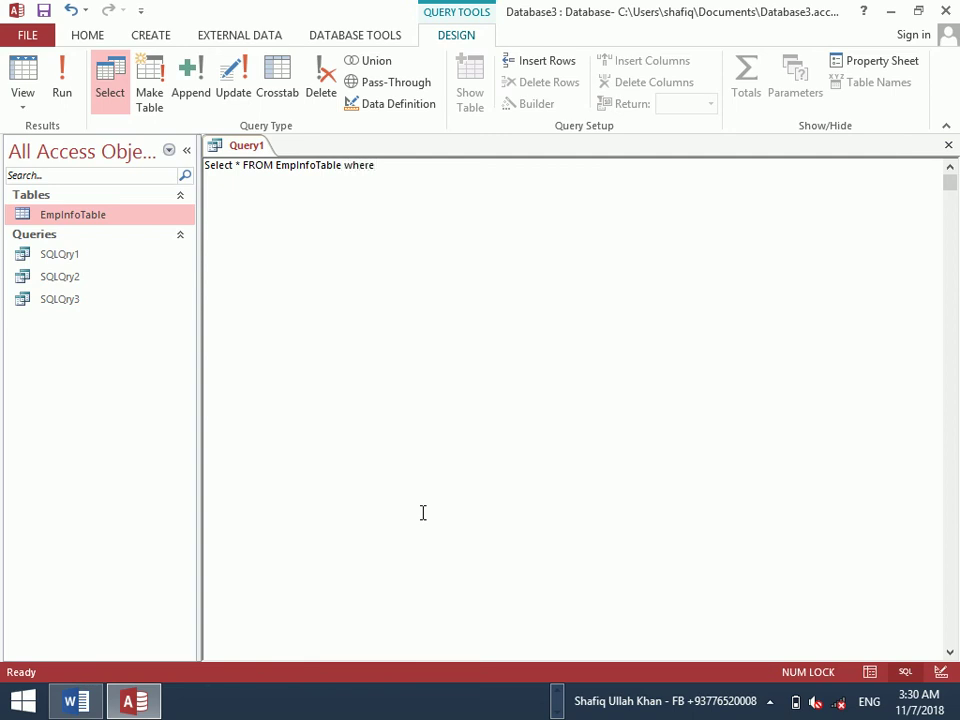
Complete the SQL statement with the condition "Salary < 13000" and run the query
key(Caps_Lock)
text(S)
key(Caps_Lock)
text(alary < 13000)
click(74, 86)
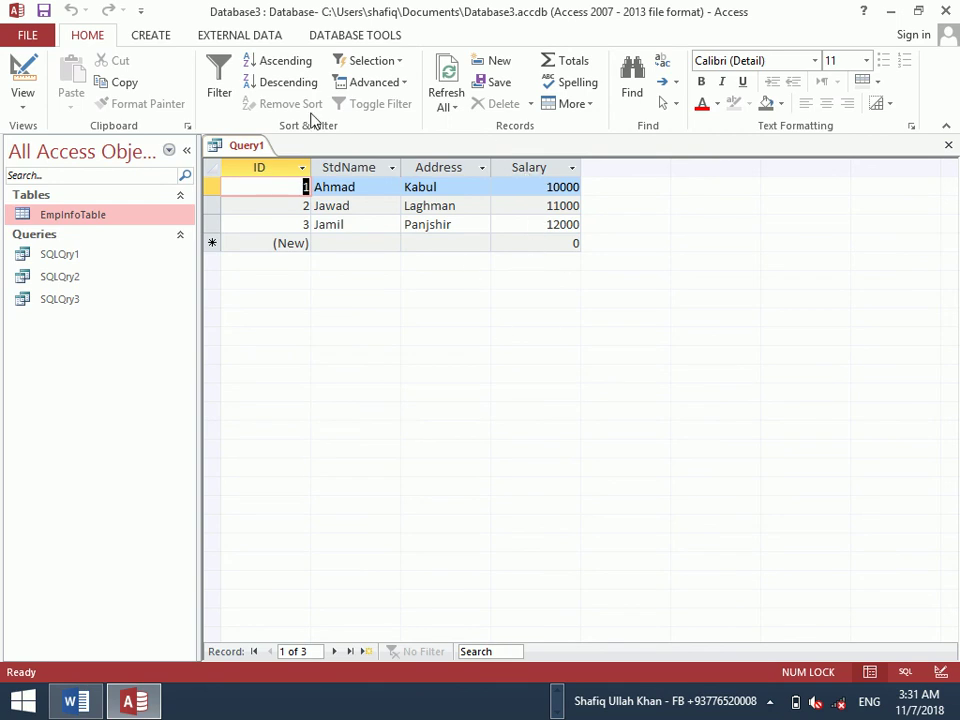
Save the query under the name SQLQry4 and close it
key(ctrl+s)
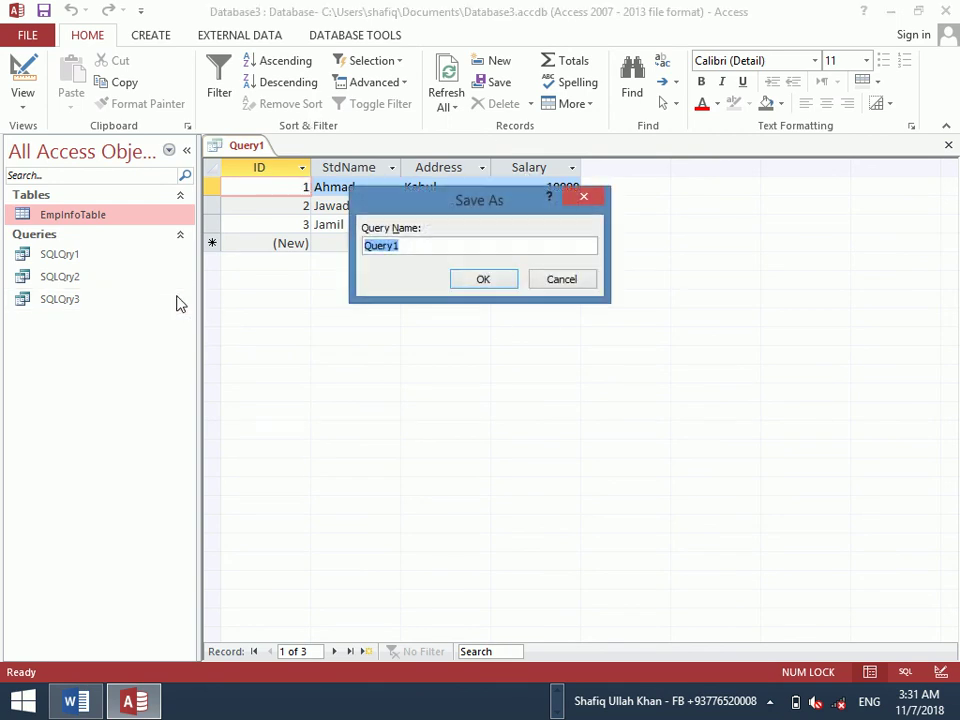
key(Caps_Lock)
text(SQLQ)
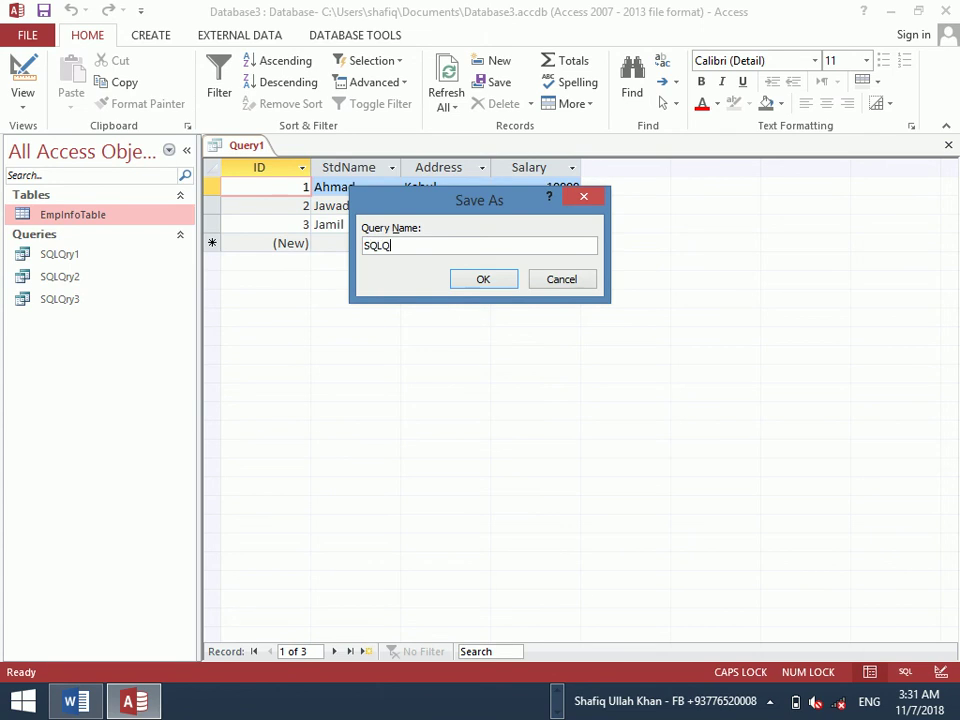
key(Caps_Lock)
text(ry4)
key(Return)
key(ctrl+w)
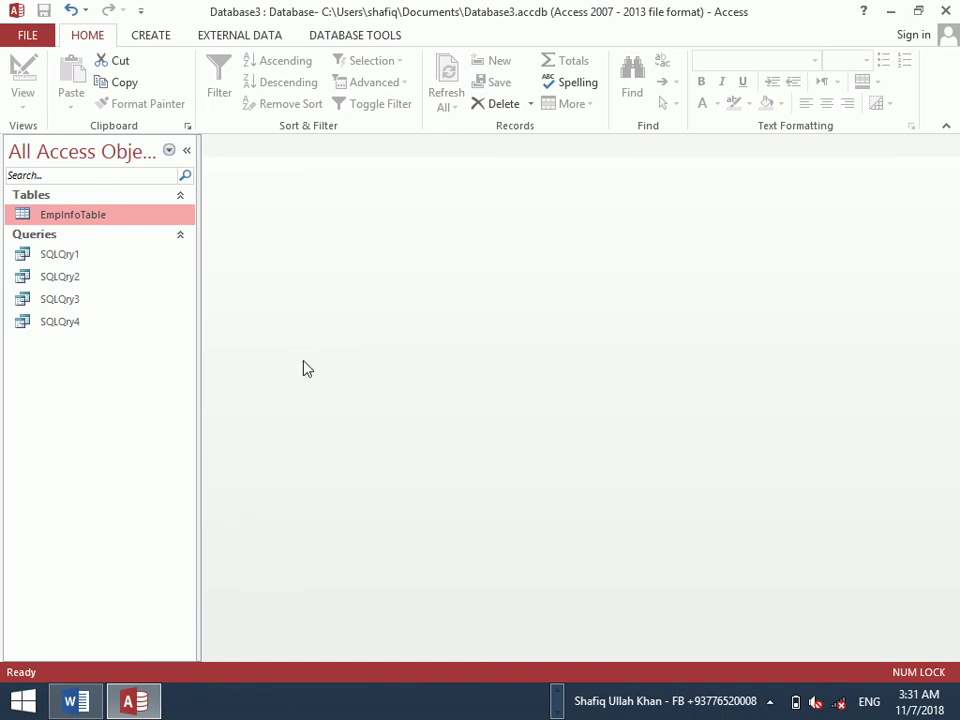
Switch to Word and add the bullet "Show me all records matches with any character." below the last Select statement, then end the list
key(alt+Tab)
key(Return)
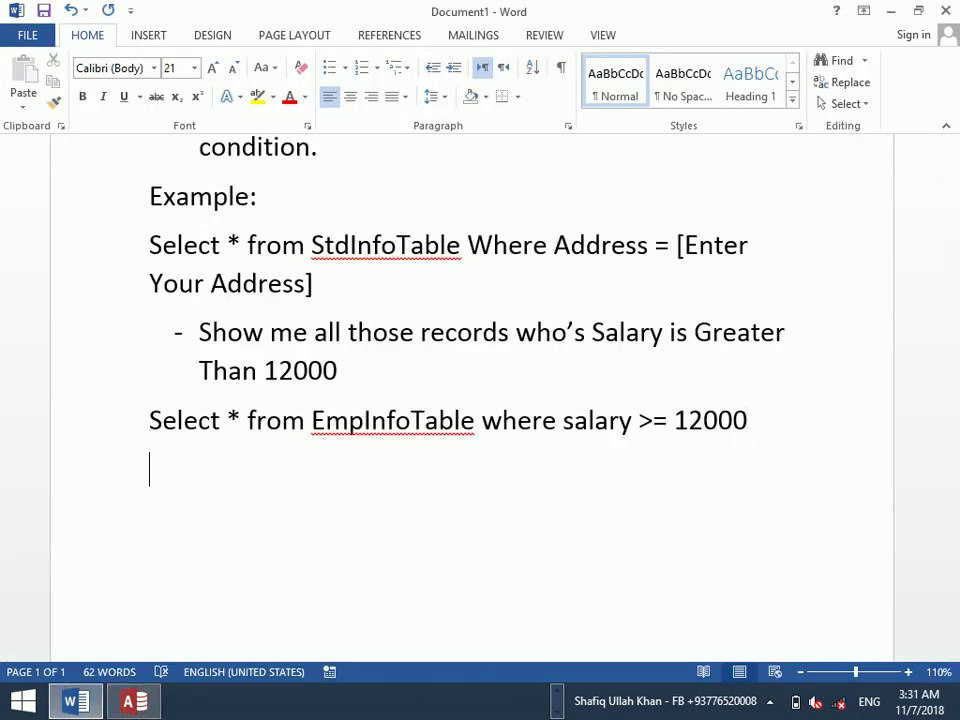
text(- )
text(show me)
text( all)
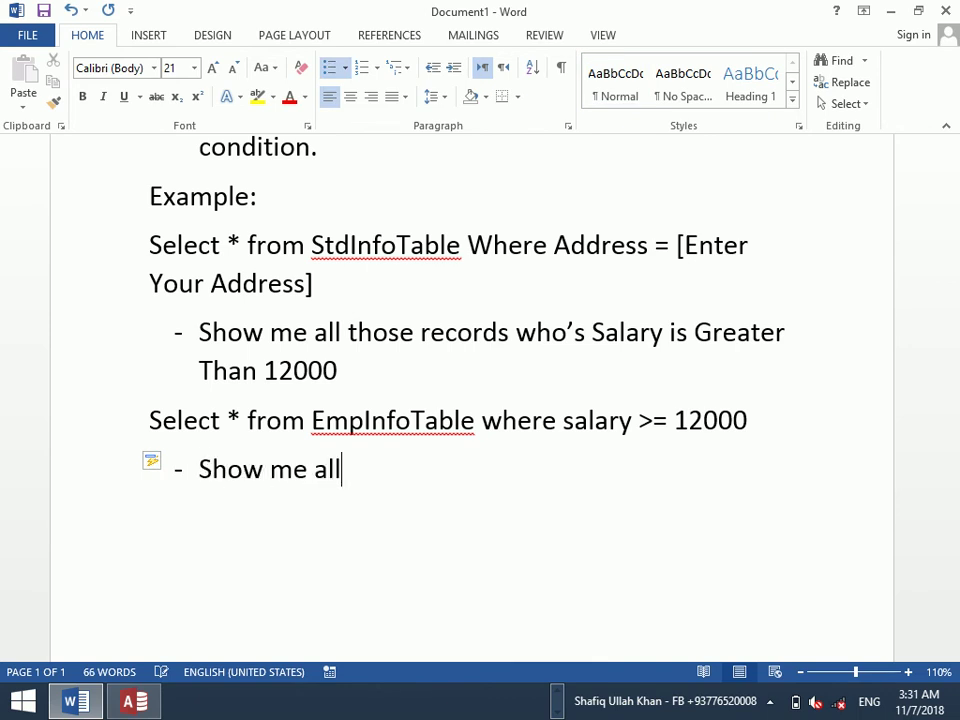
text( records )
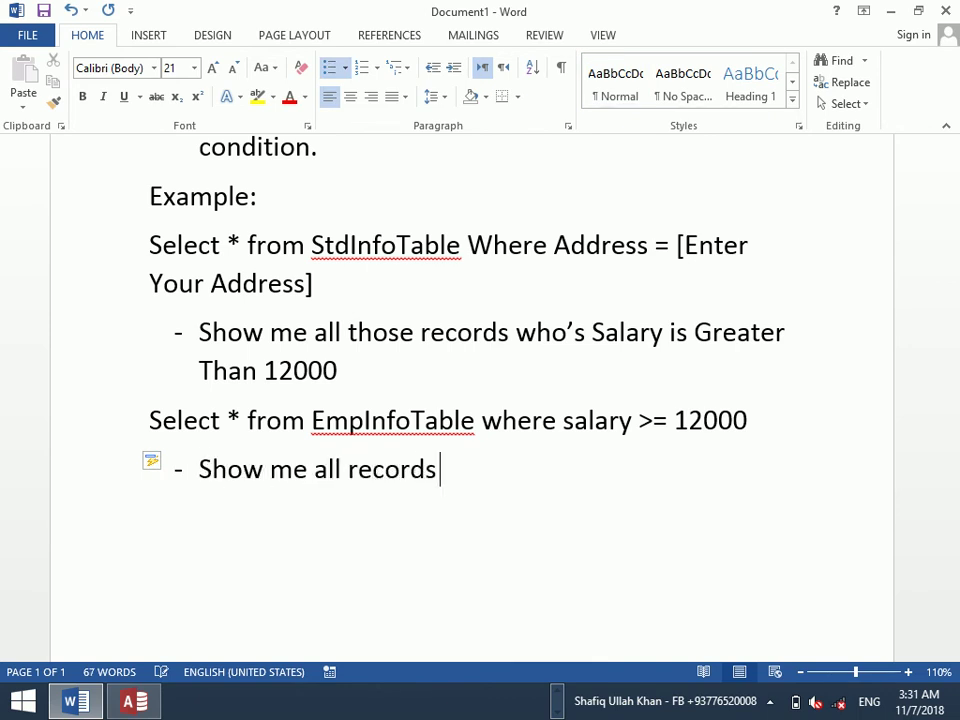
text(matches )
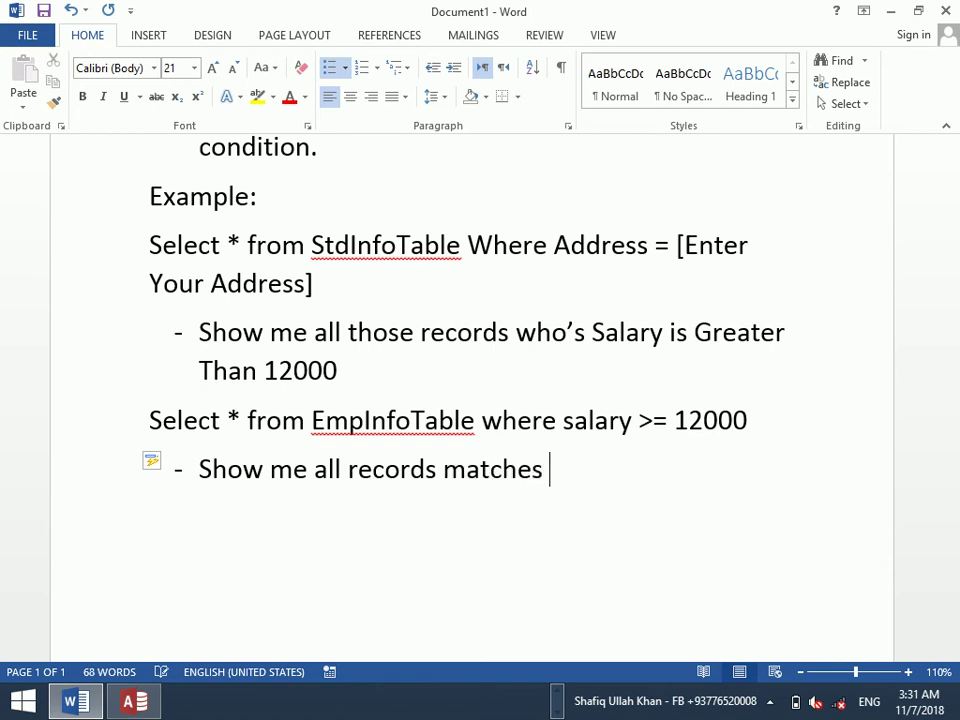
text(with any characters)
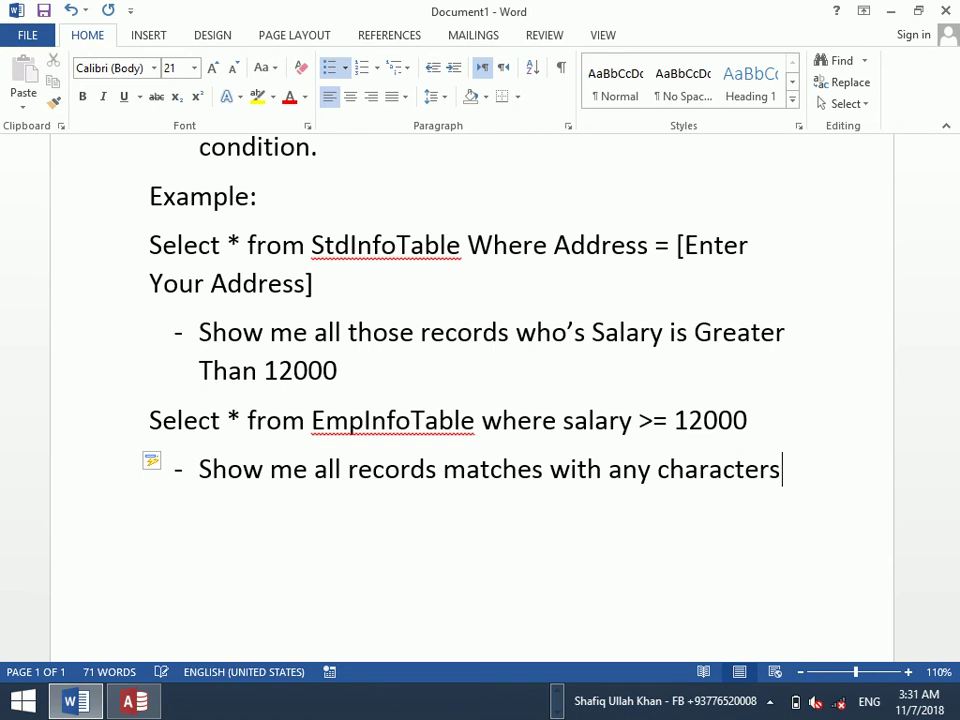
key(BackSpace)
text(.)
key(Return)
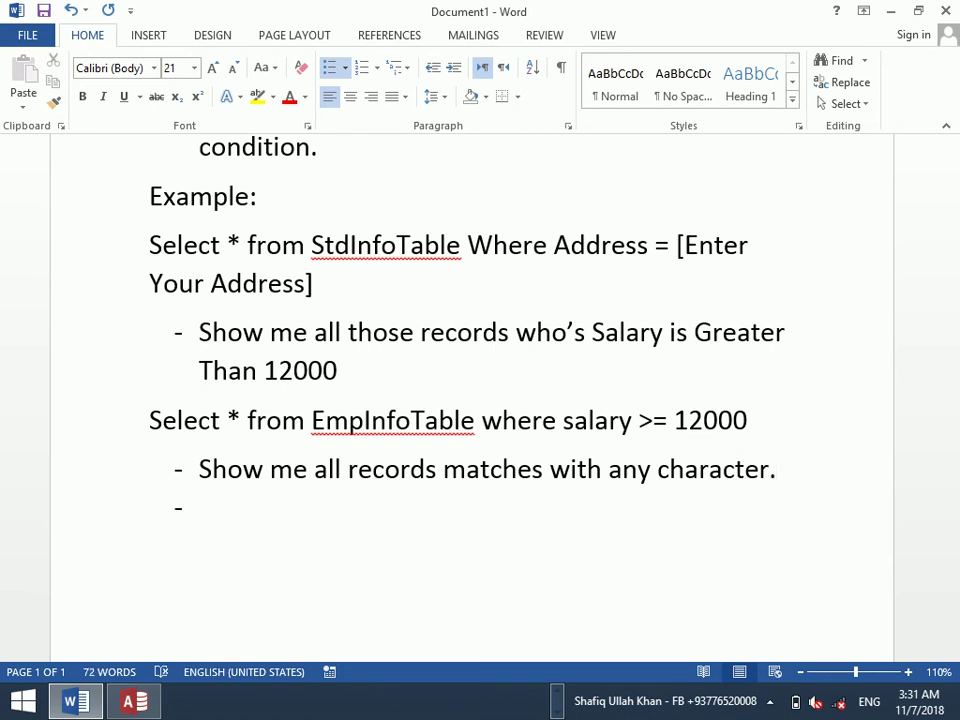
key(Return)
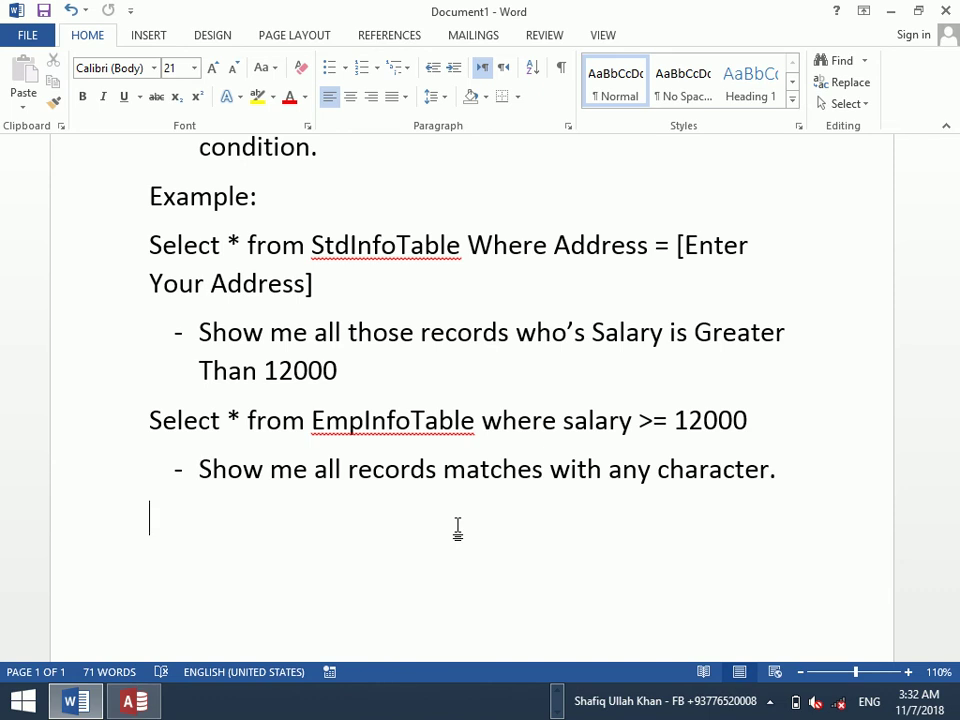
Begin a new statement below the bullet with "Select * from EmpInfoTable where"
text(Sele)
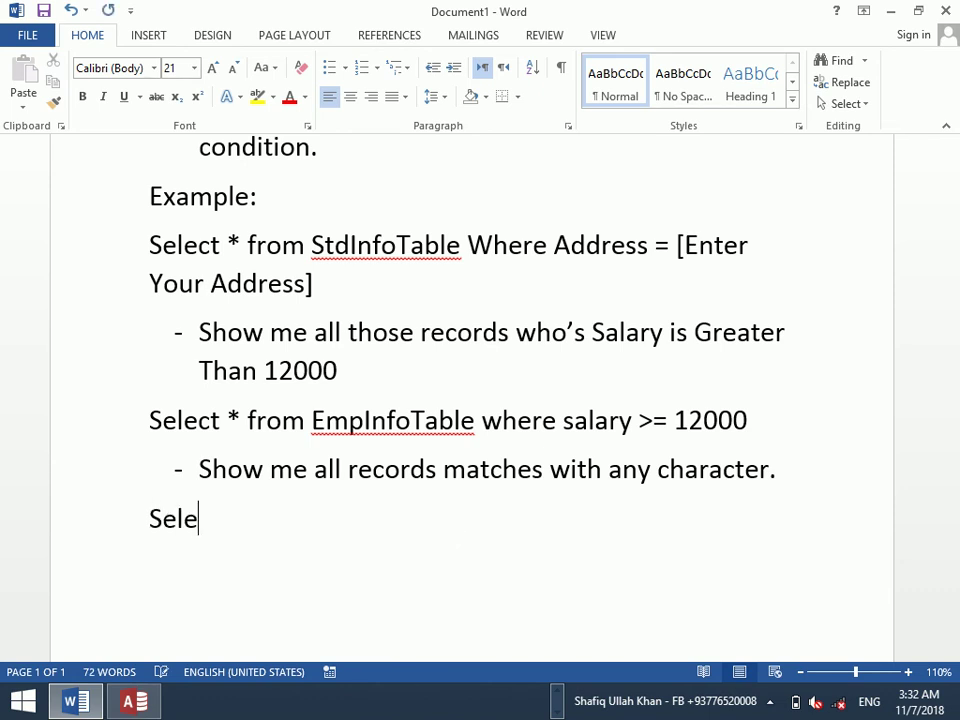
text(ct *)
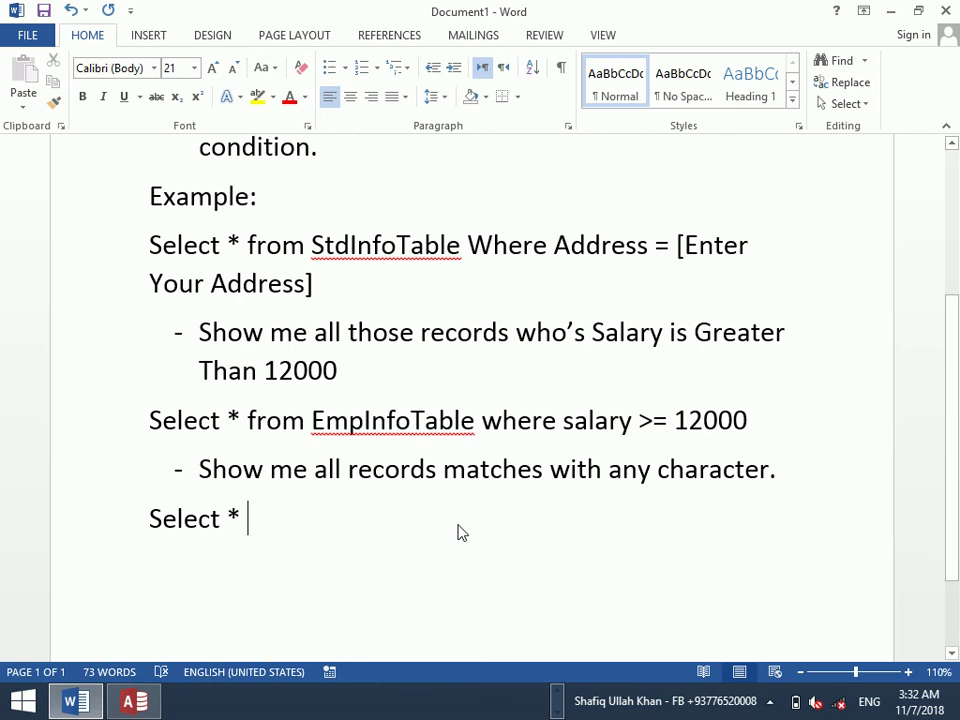
text(fro)
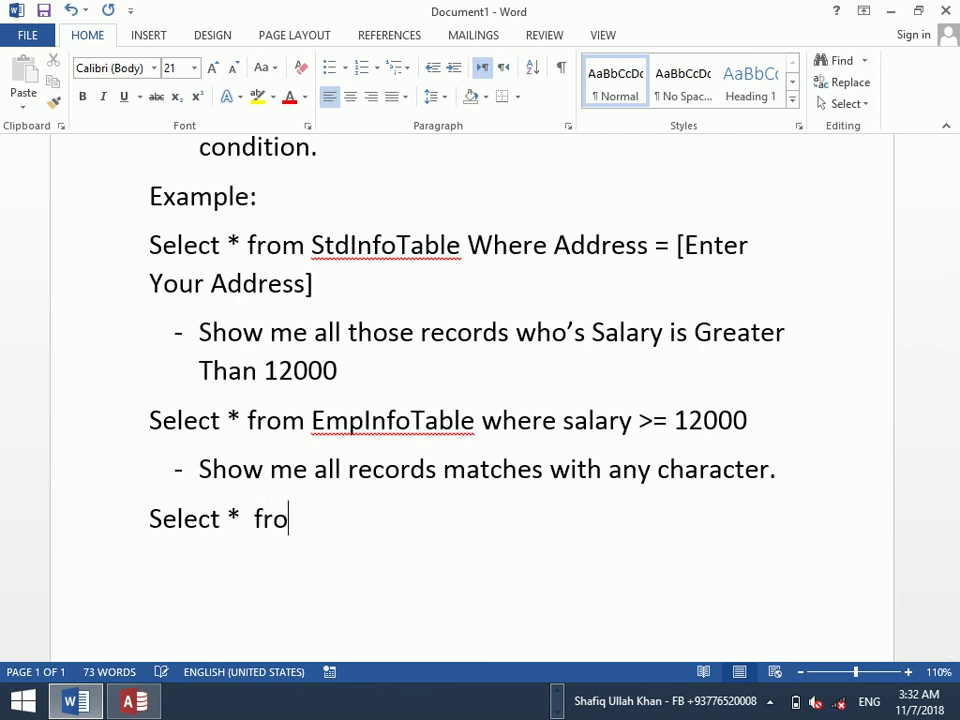
text(m Emp-)
key(BackSpace)
text(I)
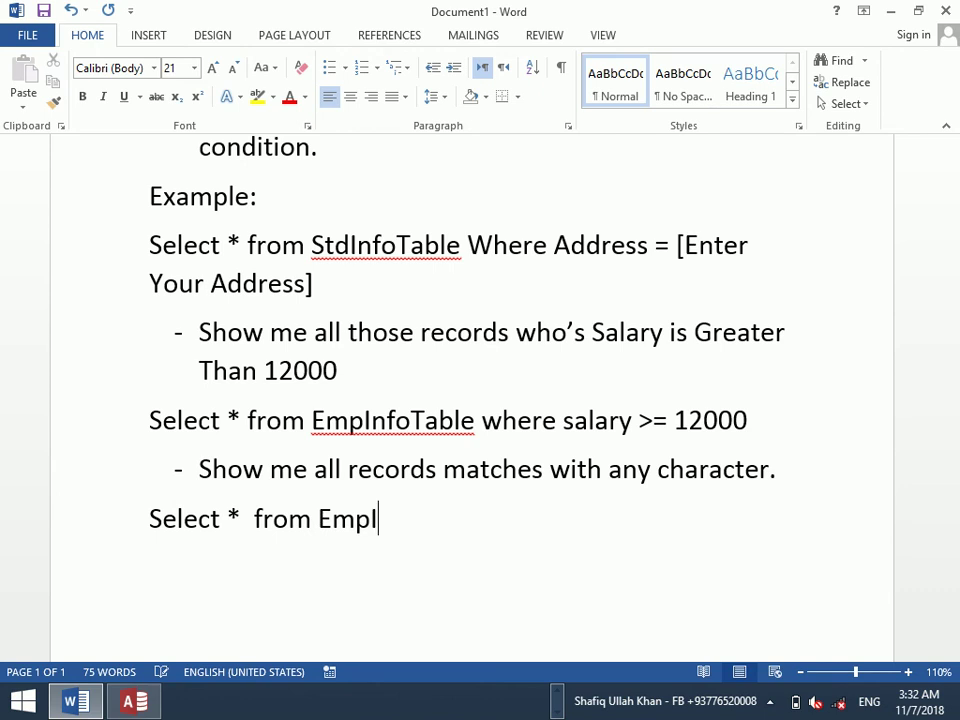
text(nfoTable )
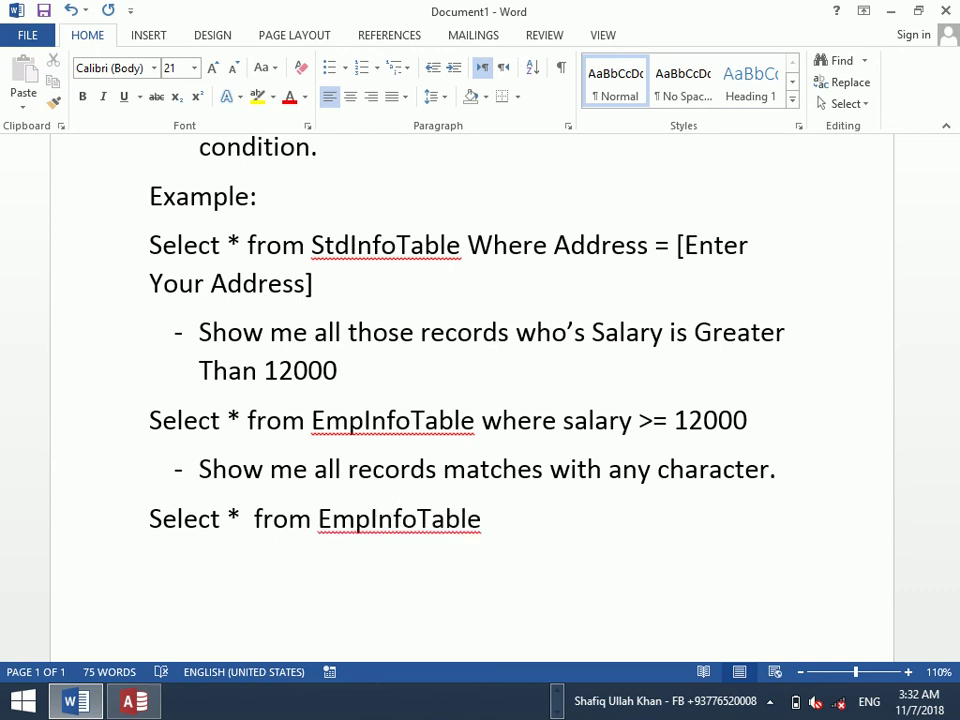
text(wehere)
key(BackSpace)
key(BackSpace)
key(BackSpace)
key(BackSpace)
key(BackSpace)
text(here )
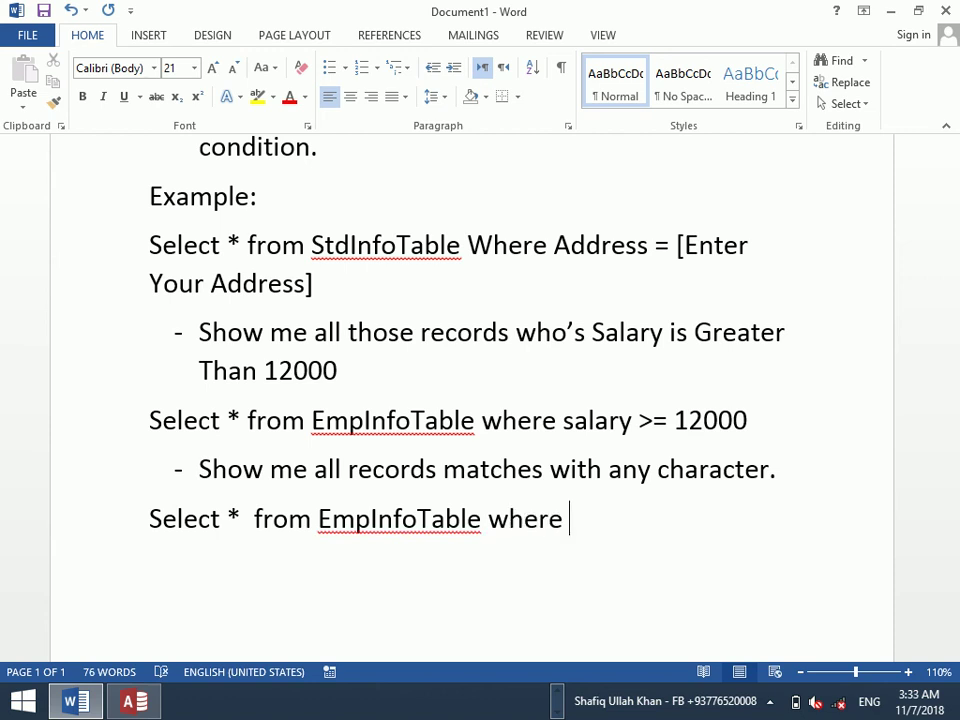
Complete the new Select statement with the condition EmpName= [Enter Your Name] &"*"
text(EmpName)
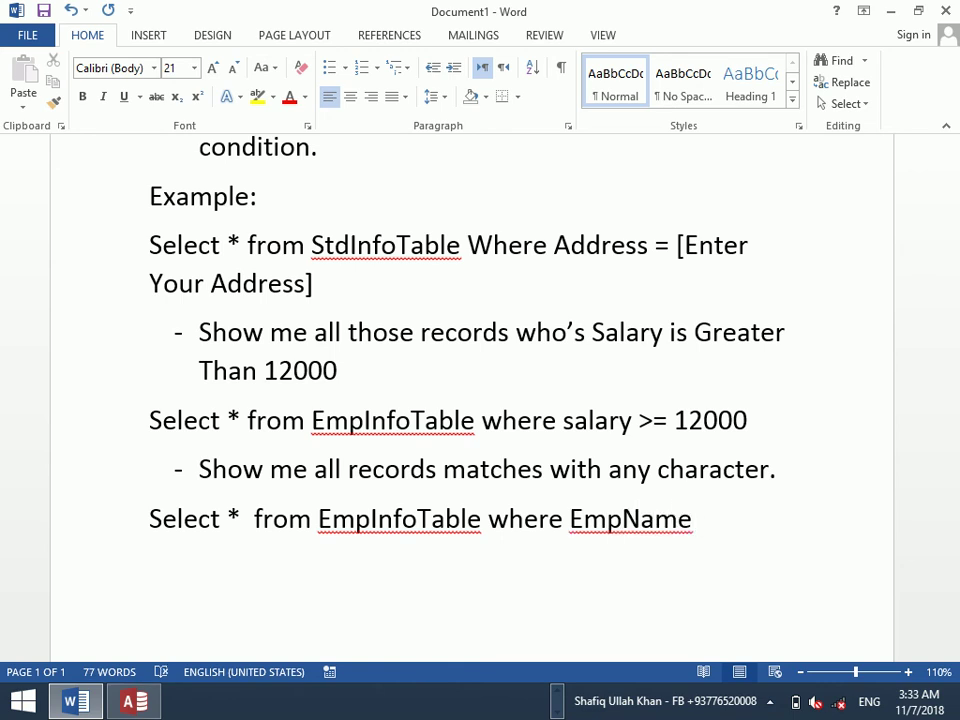
text(=)
text( [Emtr)
text(er)
key(BackSpace)
key(BackSpace)
key(BackSpace)
key(BackSpace)
key(BackSpace)
text(nter Your Name)
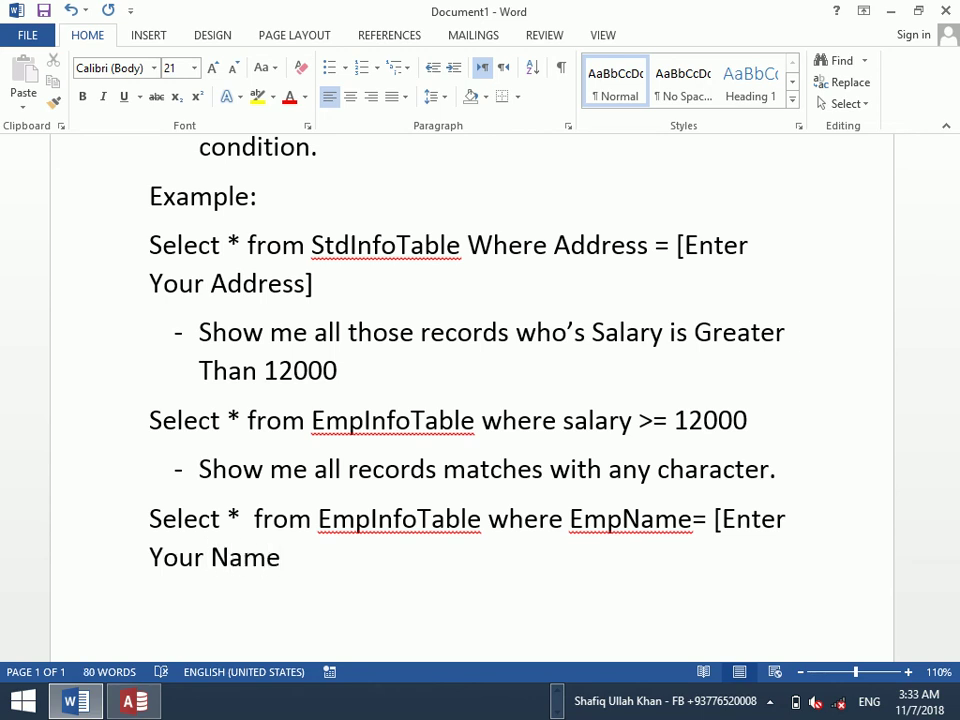
text(])
text( &)
text("*)
text(")
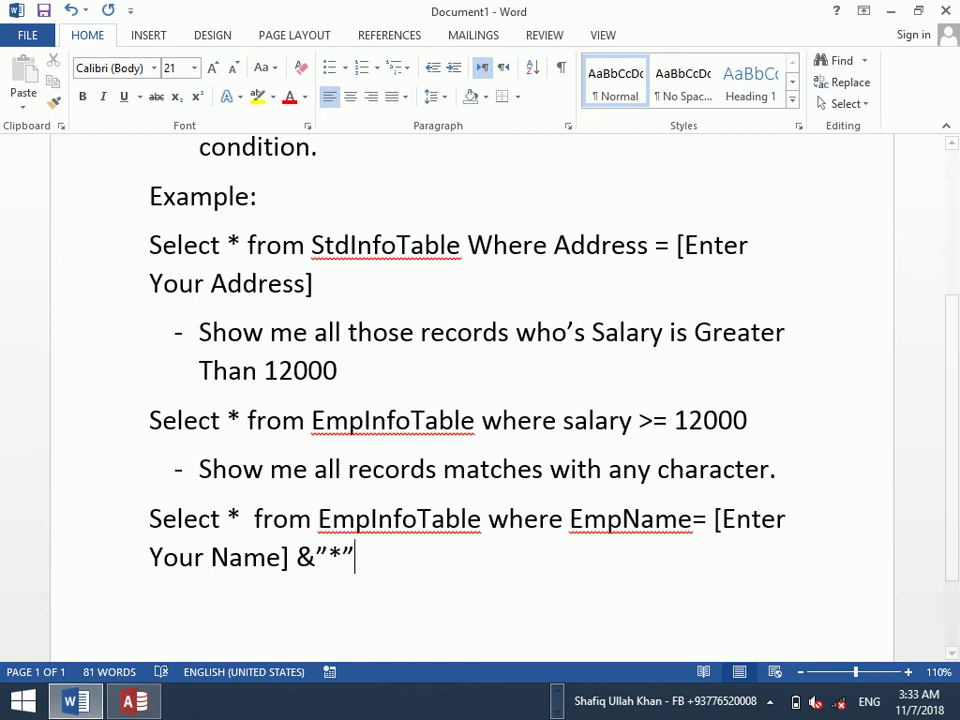
Switch to Access and create a new query without tables, showing it in SQL view
click(134, 701)
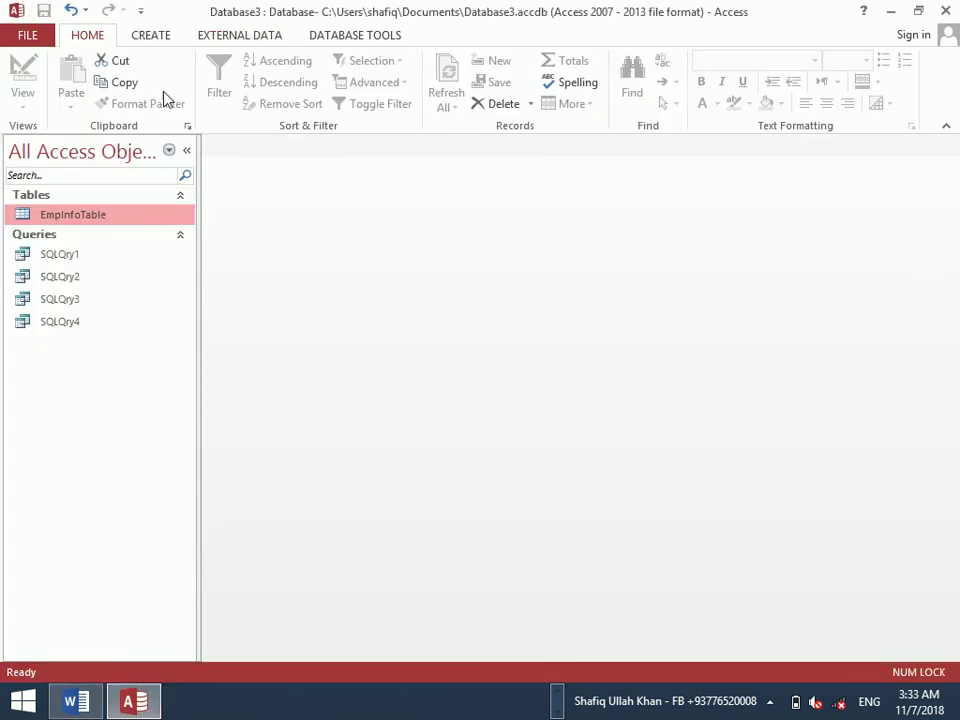
click(150, 38)
click(270, 100)
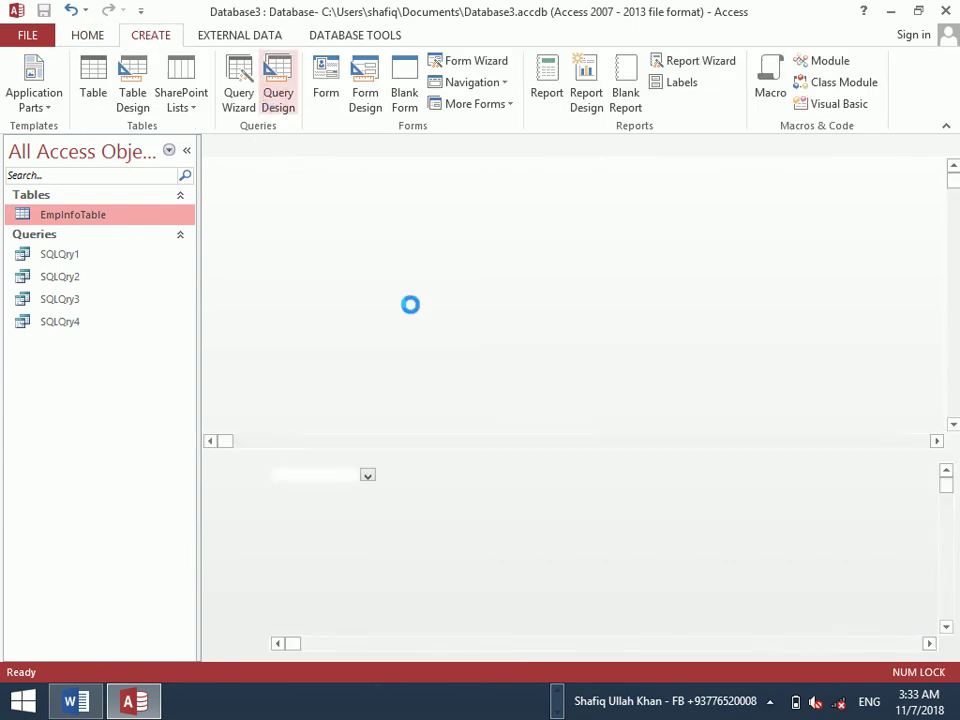
click(592, 656)
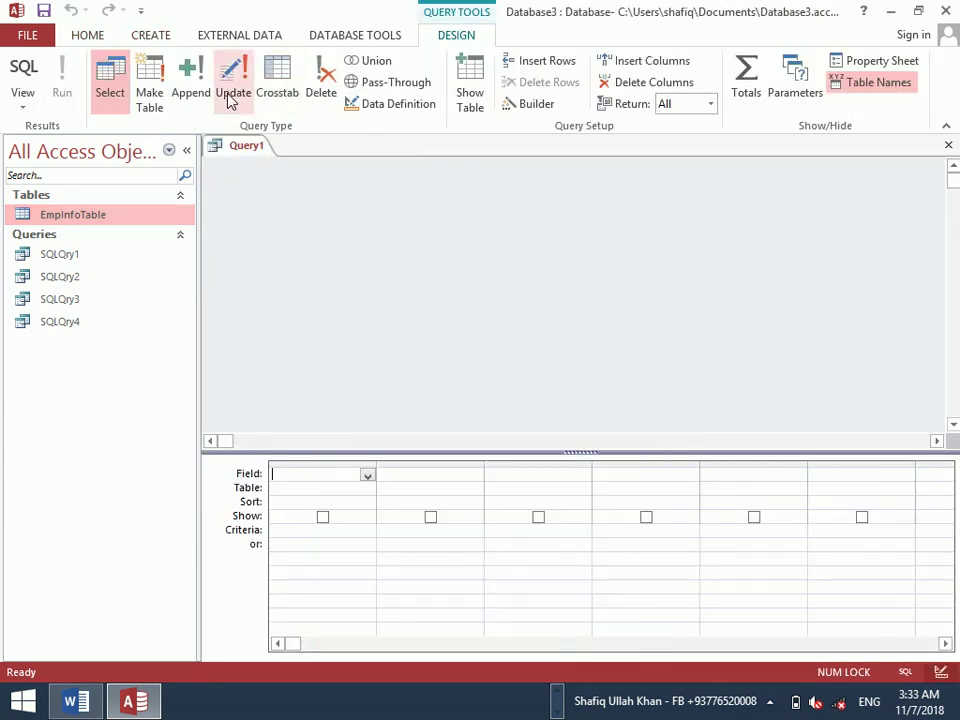
click(28, 66)
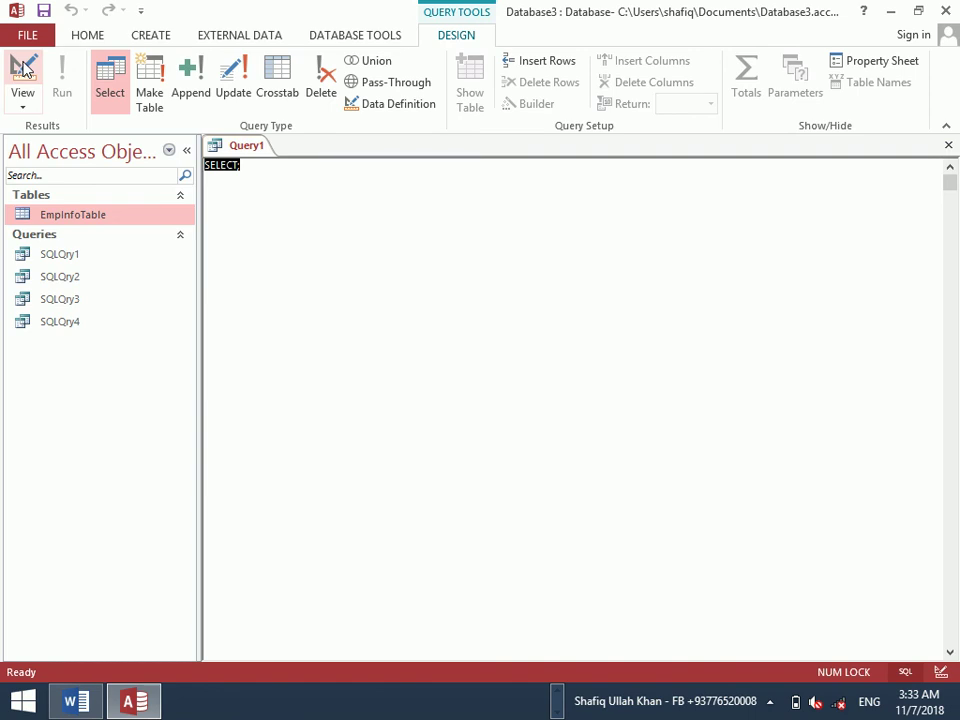
Begin the SQL statement with "Select * from EmpInfoTable where"
key(Caps_Lock)
text(Select)
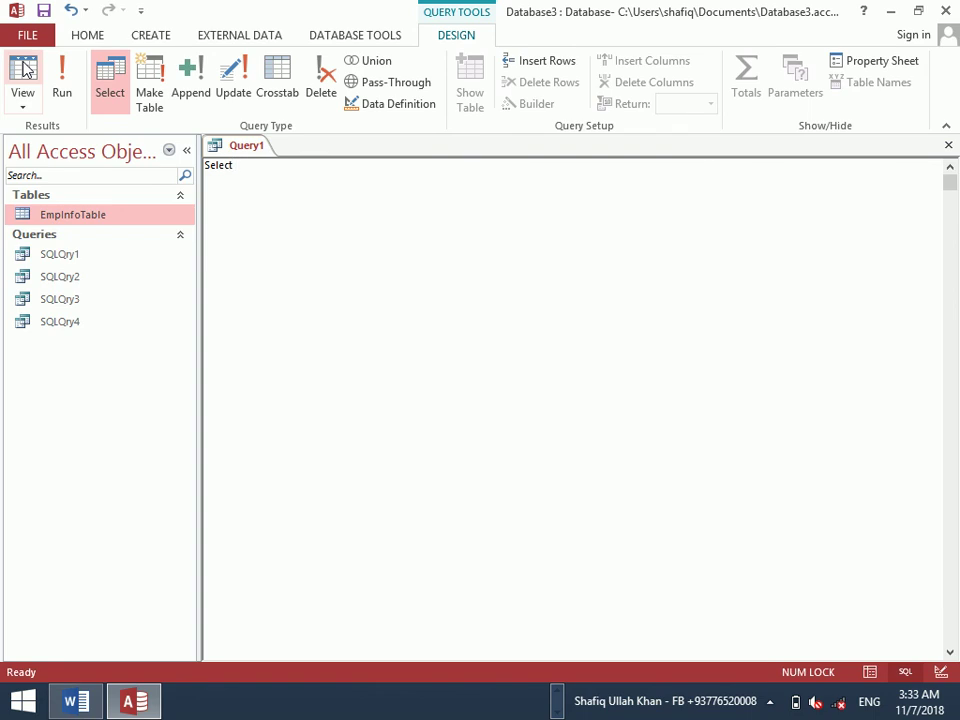
text( * from)
key(Caps_Lock)
text(E)
key(Caps_Lock)
text(mp)
key(Caps_Lock)
text(In)
key(Caps_Lock)
text(fo)
key(Caps_Lock)
text(T)
key(Caps_Lock)
text(able where)
Complete the statement with the condition EmpName = [Enter Your Name]&"*", then start a test run and cancel it
key(Caps_Lock)
text(E)
key(Caps_Lock)
text(m)
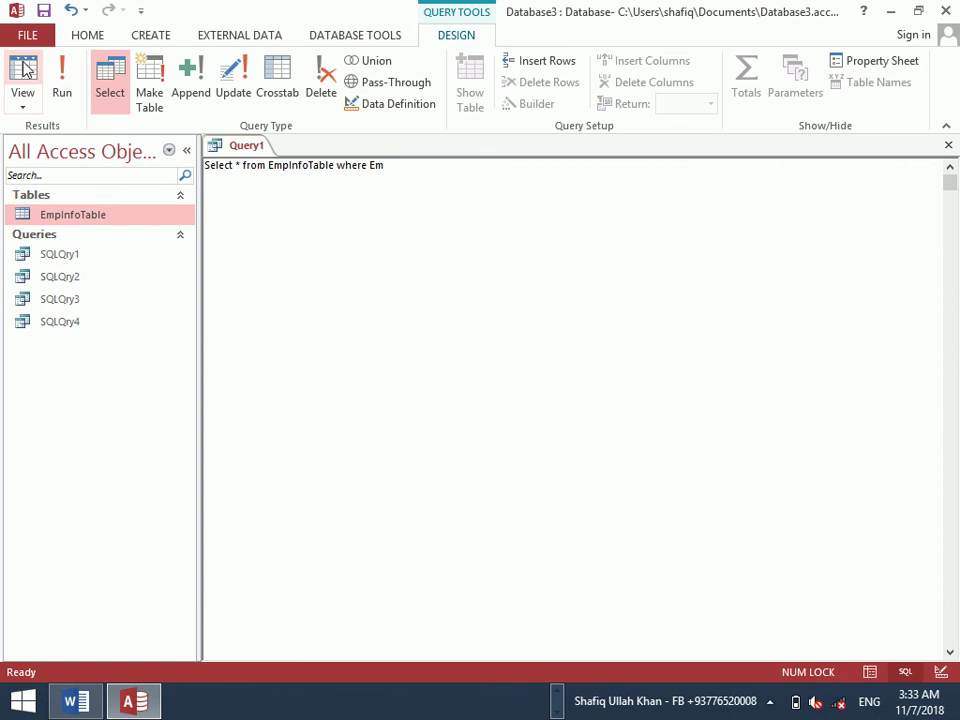
text(p)
key(Caps_Lock)
text(N)
key(Caps_Lock)
text(ame = [)
key(Caps_Lock)
text(E)
key(Caps_Lock)
text(nter)
key(Caps_Lock)
text(Your N)
key(Caps_Lock)
text(ame]&"*)
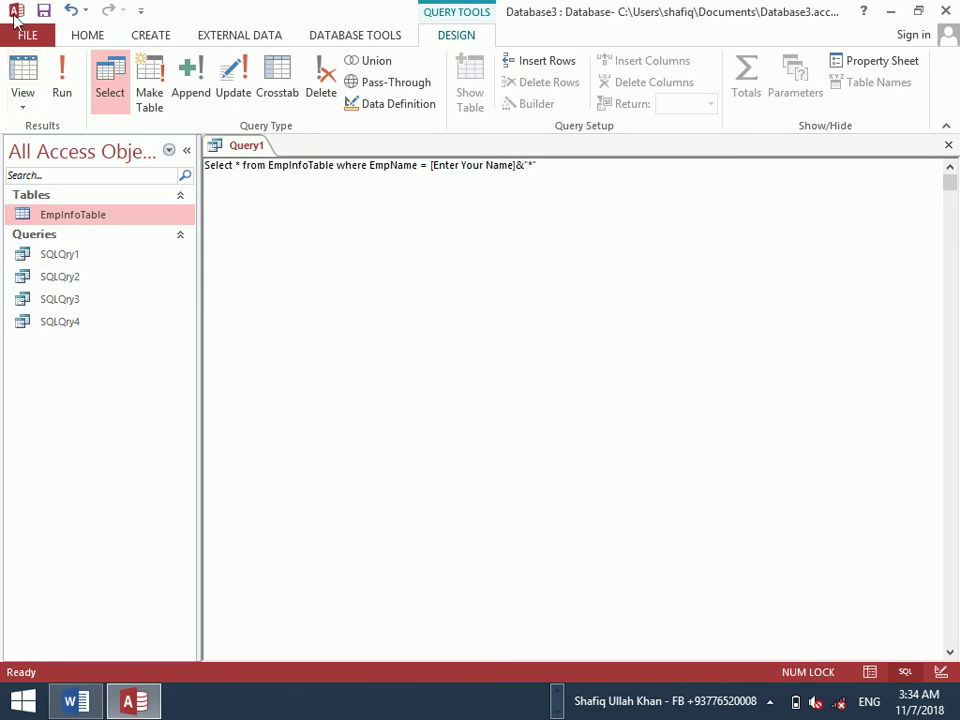
click(62, 86)
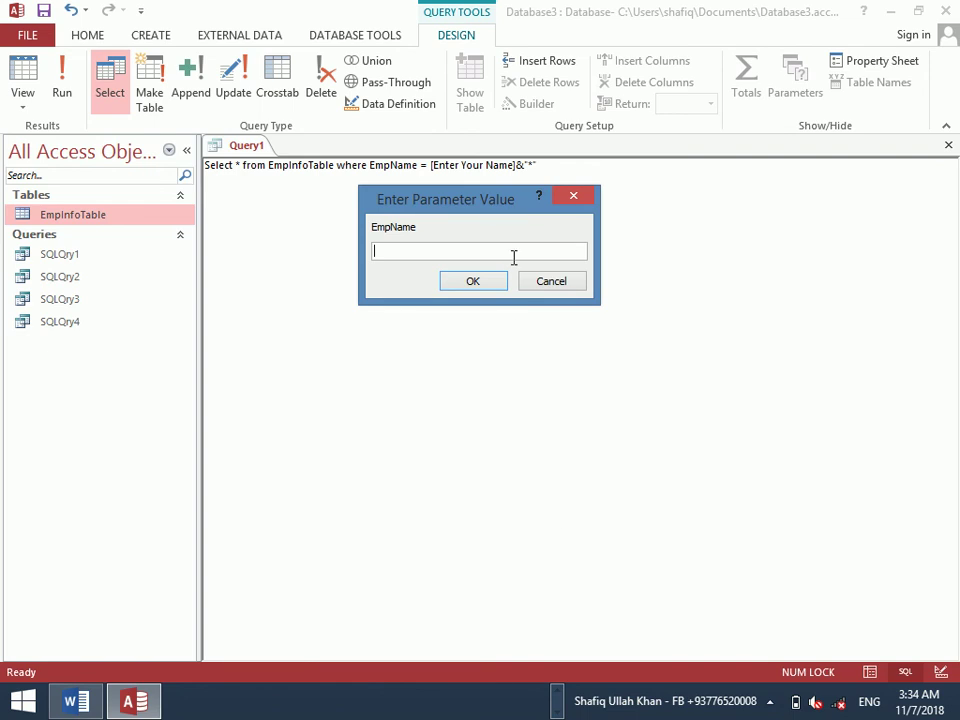
click(541, 284)
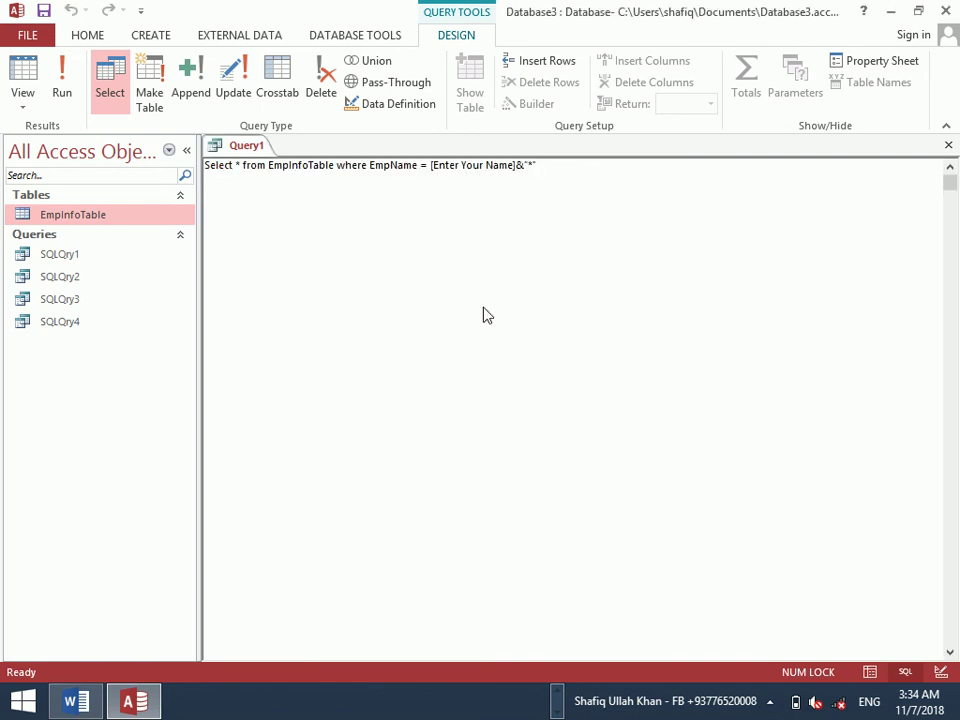
Save the query under the name SQLQry5 and close it
key(ctrl+s)
key(Caps_Lock)
text(SQL)
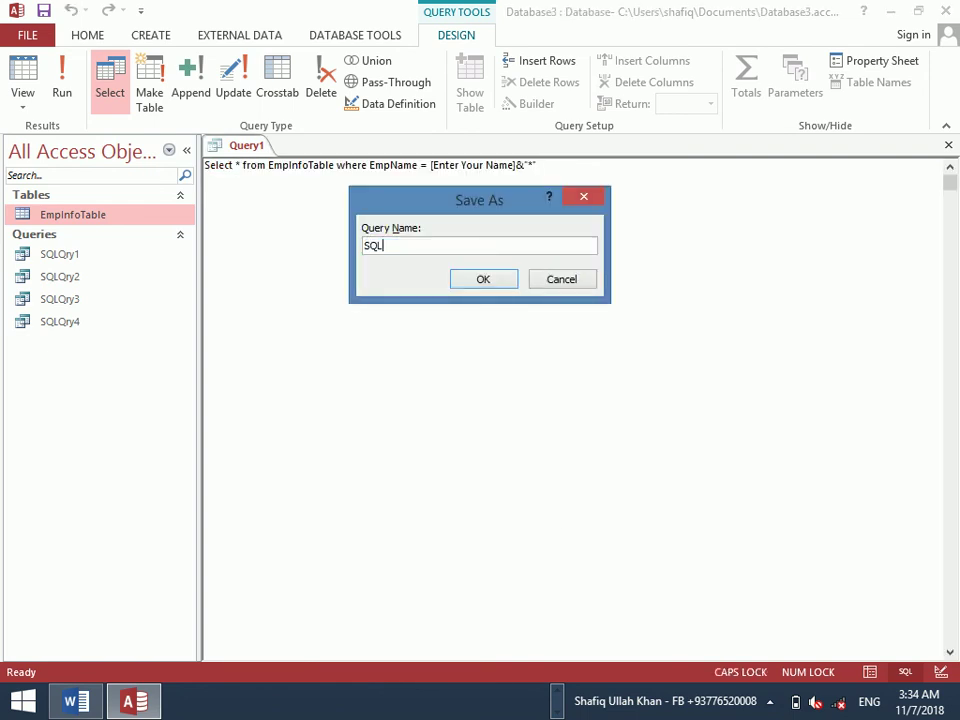
text(Q)
key(Caps_Lock)
text(ry5)
click(483, 279)
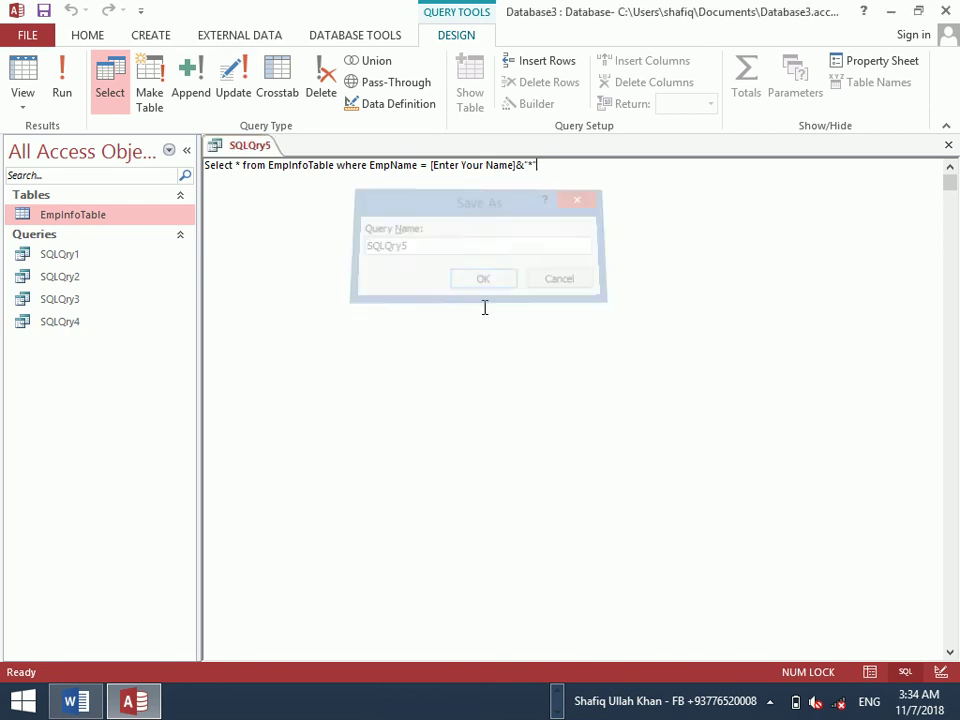
key(ctrl+w)
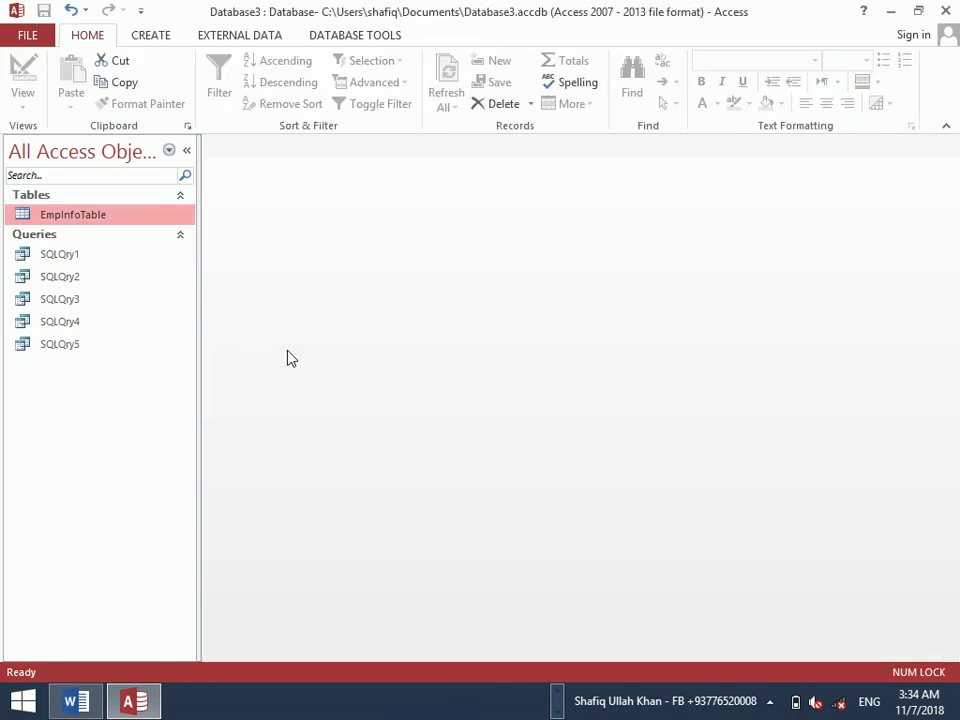
Run the saved query SQLQry5, confirm its parameter prompts and close the result
click(125, 350)
double_click(125, 350)
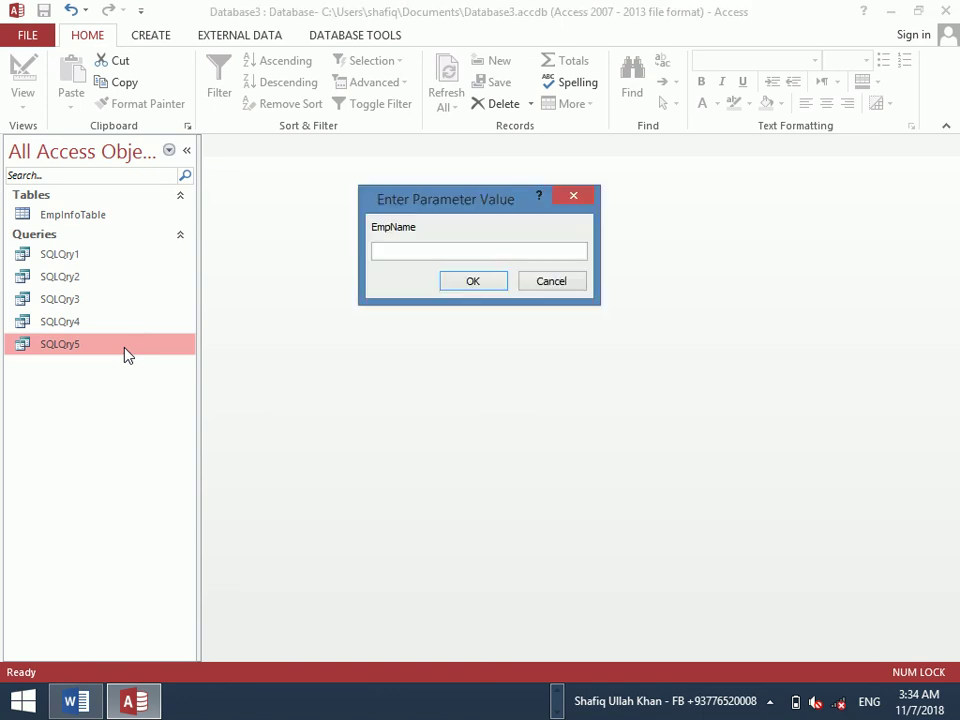
key(Return)
key(Caps_Lock)
key(Return)
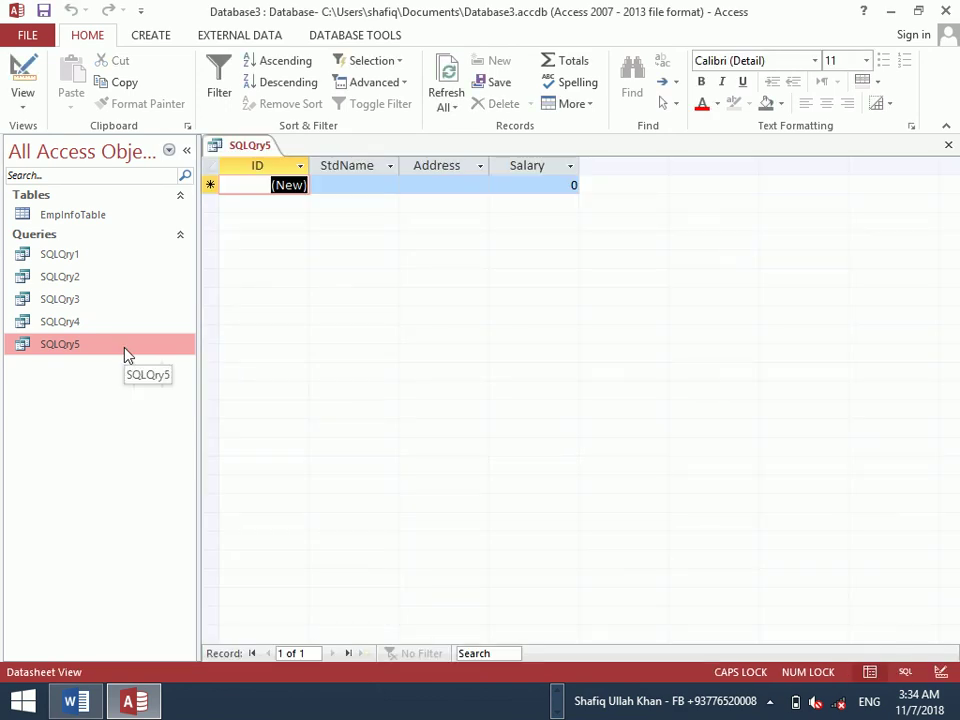
key(ctrl+w)
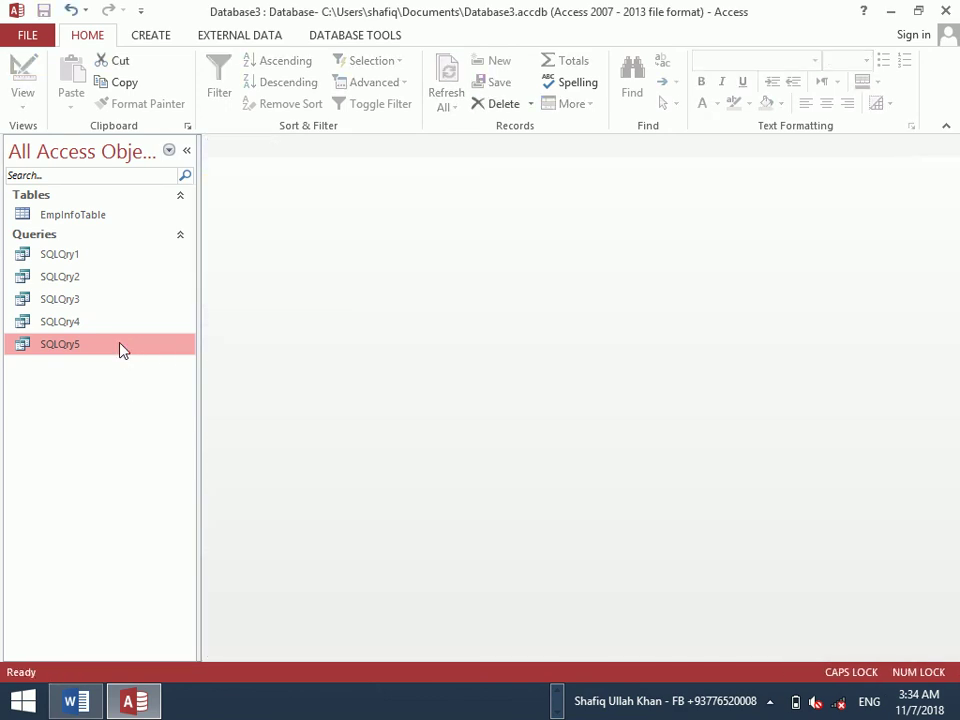
Run SQLQry5 with E as EmpName and S as the entered name, then close the result
double_click(121, 351)
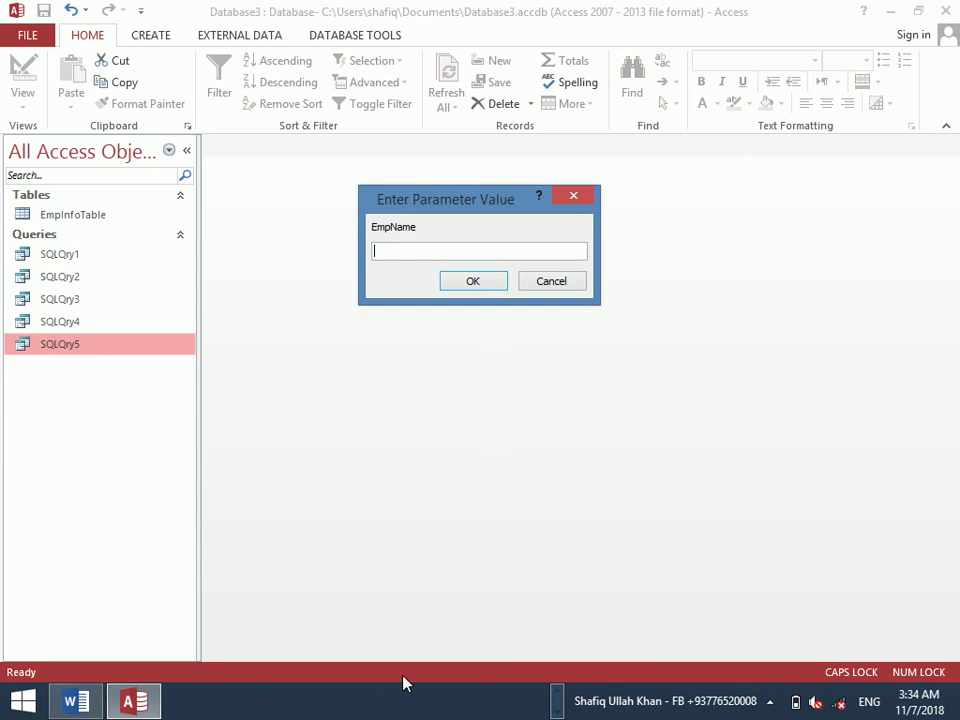
text(E)
key(Caps_Lock)
key(Return)
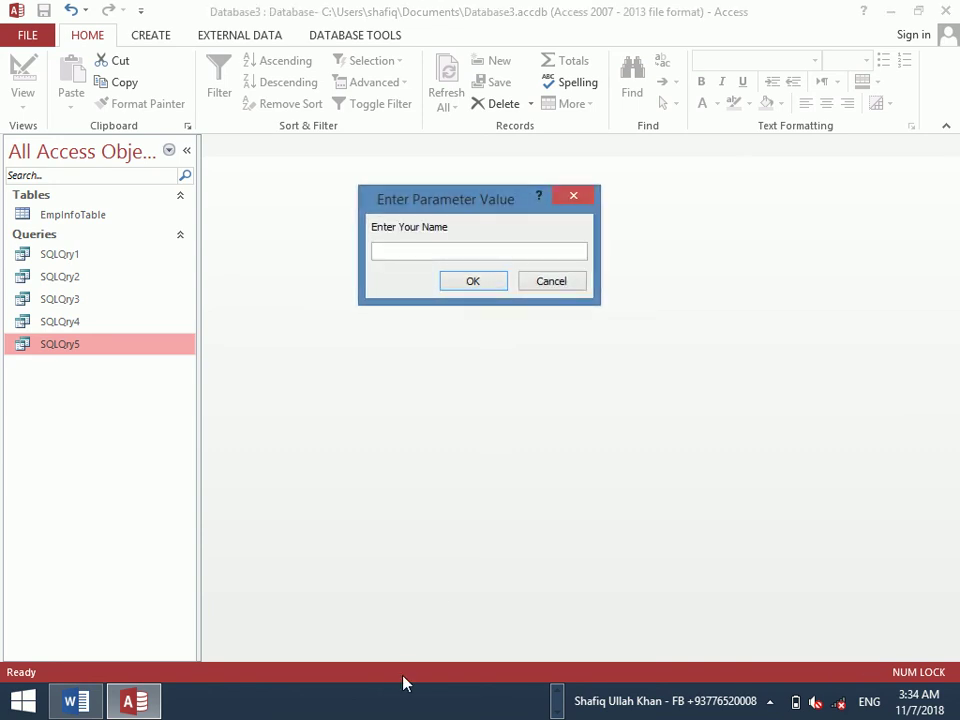
key(Caps_Lock)
text(S)
key(Return)
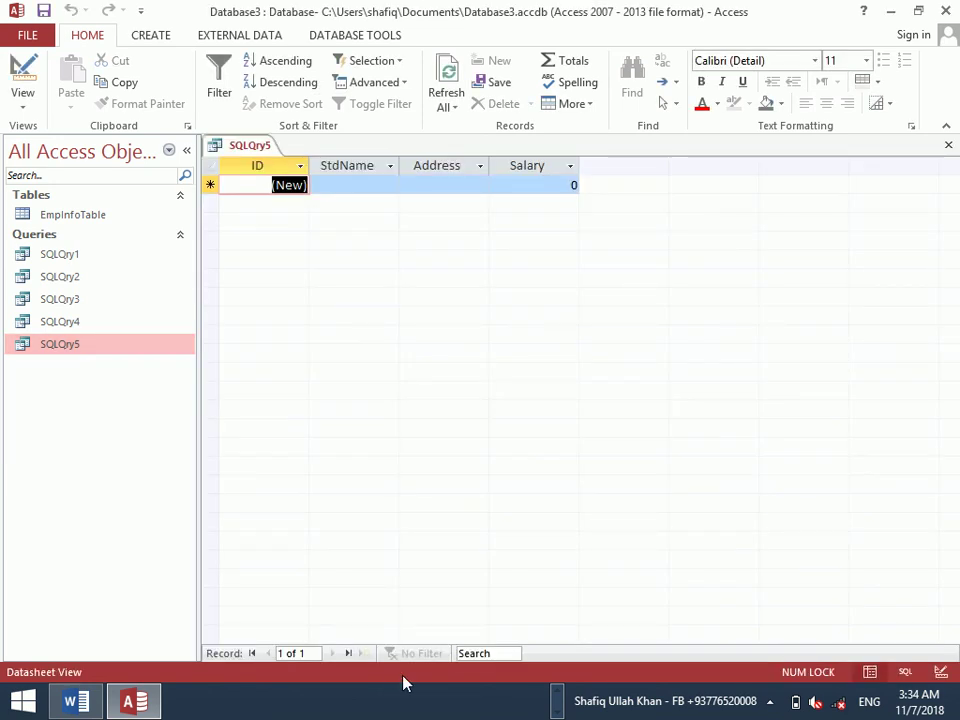
key(ctrl+w)
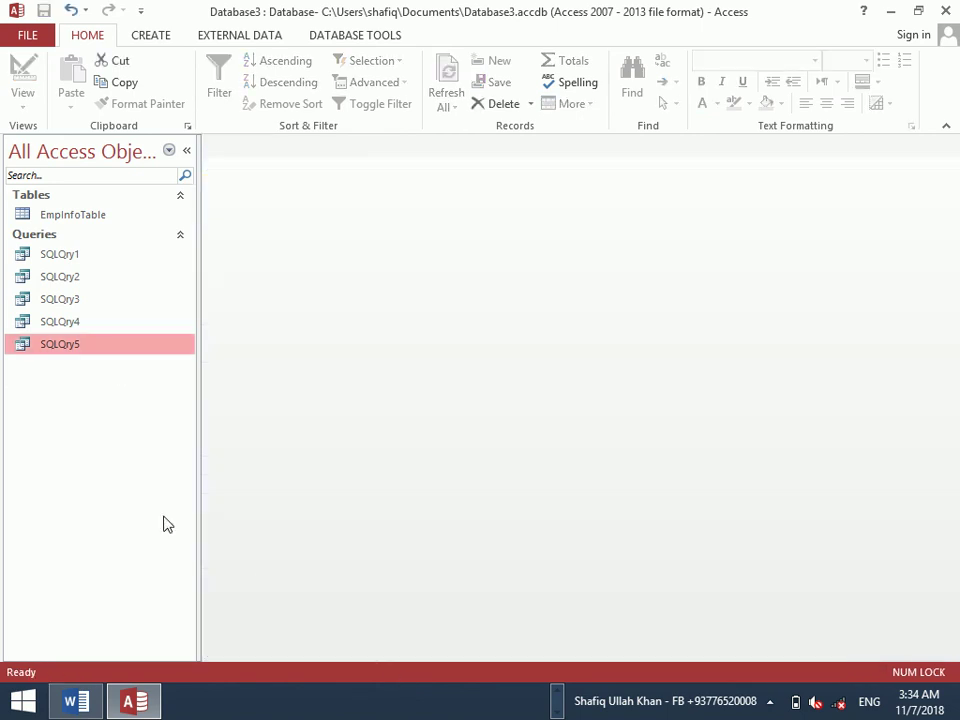
Open SQLQry5 in SQL view and review its WHERE condition
right_click(108, 352)
click(166, 378)
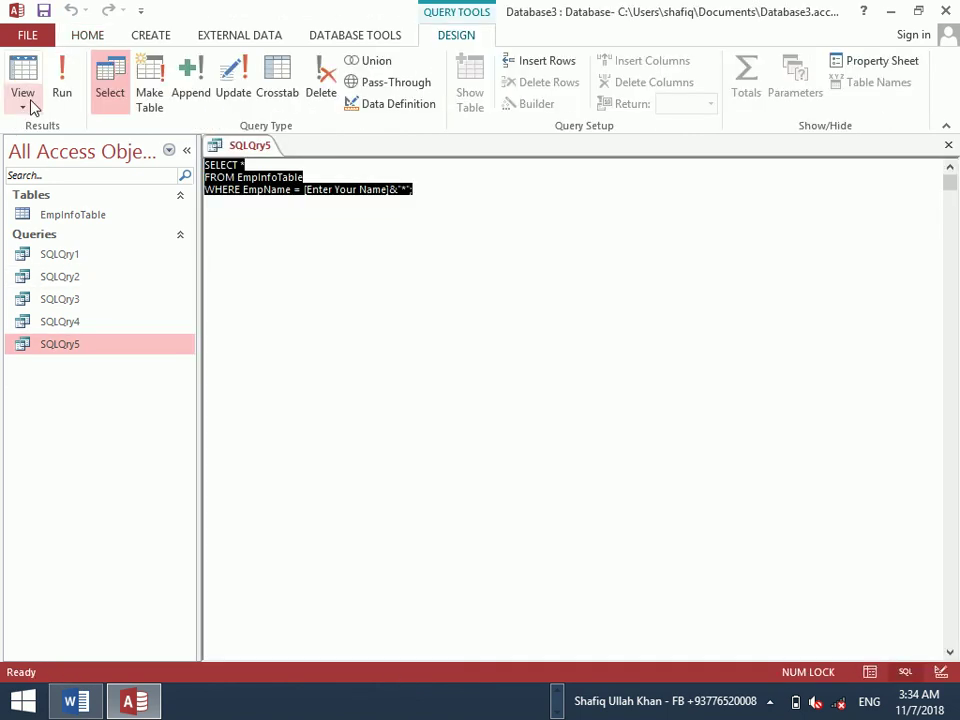
click(285, 265)
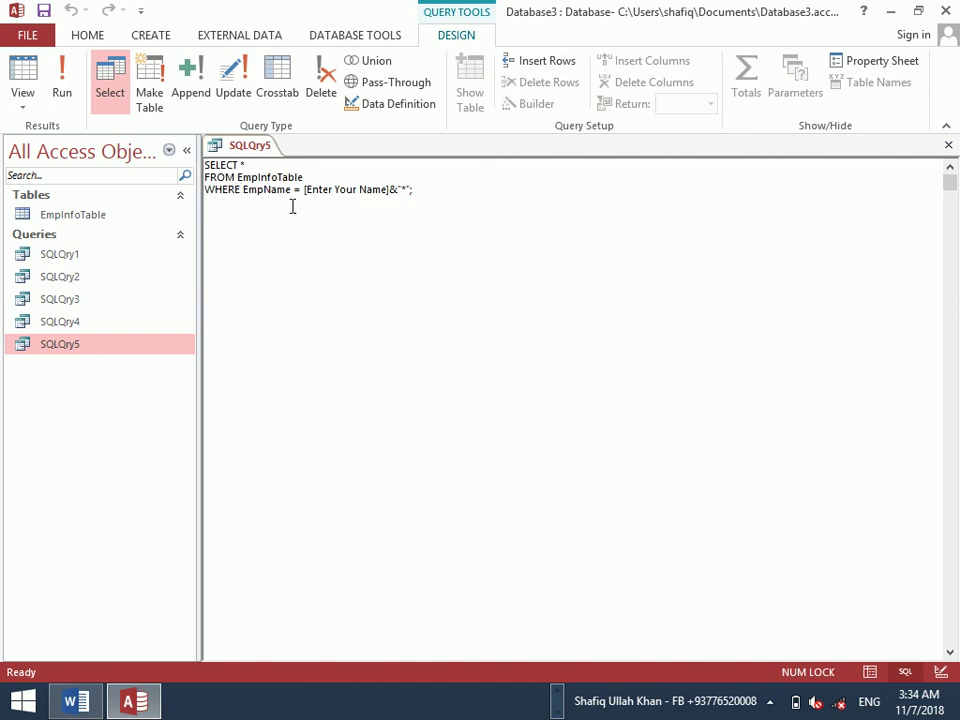
click(414, 198)
Run SQLQry5 with A for both EmpName and Enter Your Name, then close it
click(62, 78)
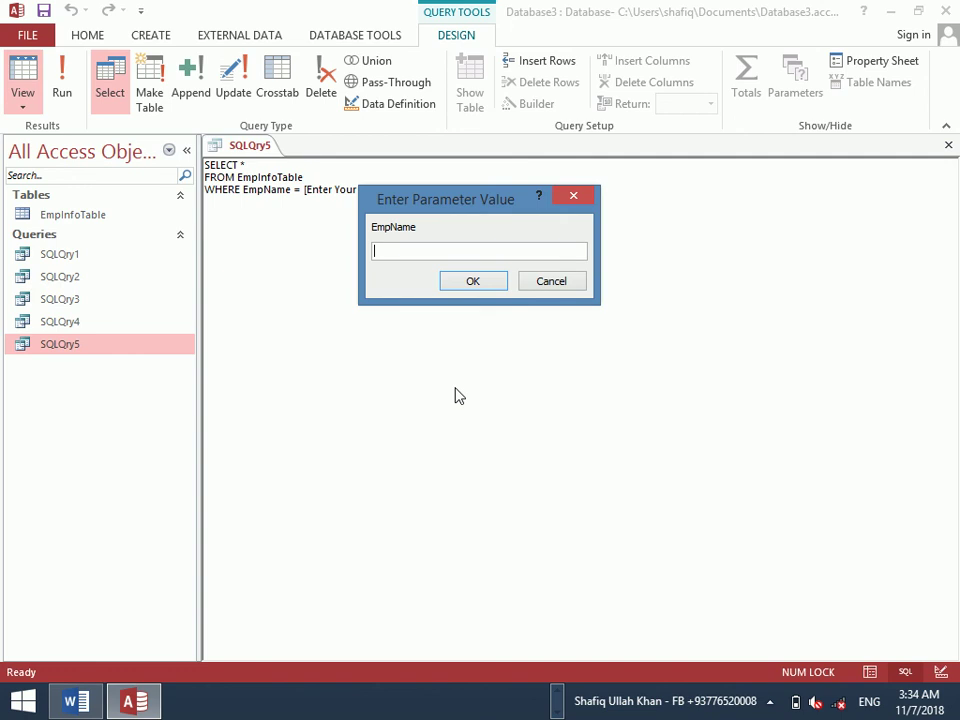
key(Caps_Lock)
text(A)
key(Caps_Lock)
key(Return)
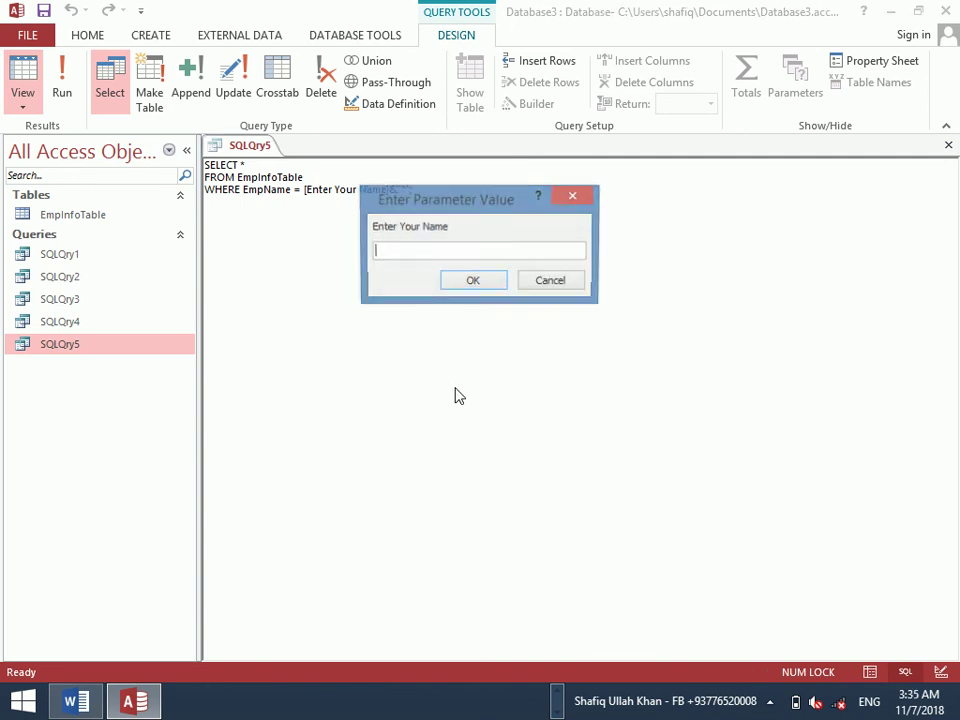
key(Caps_Lock)
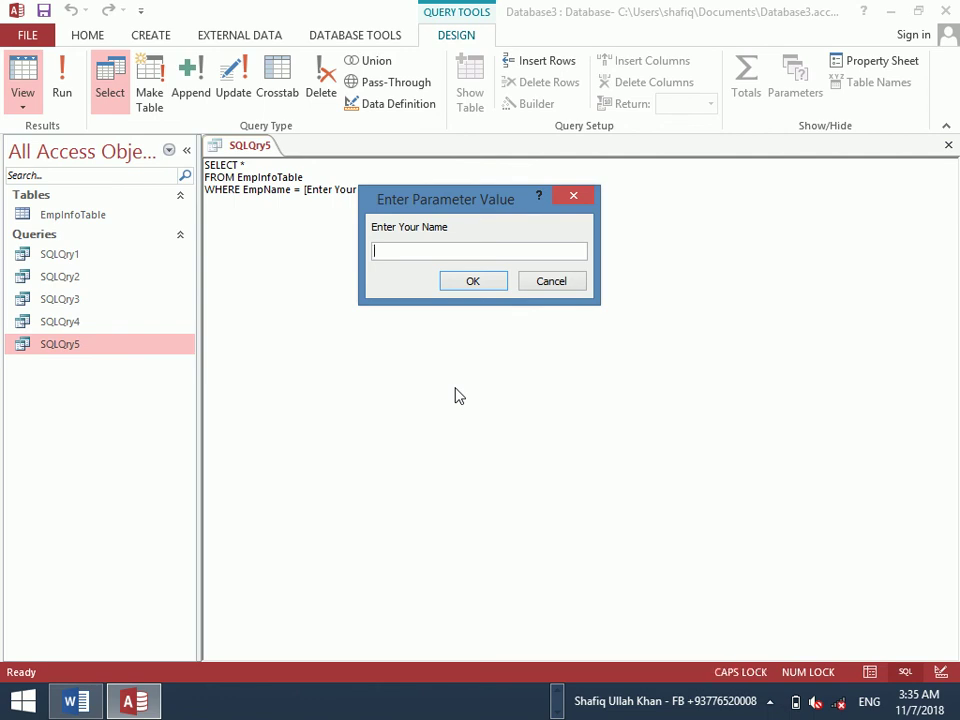
text(A)
key(Return)
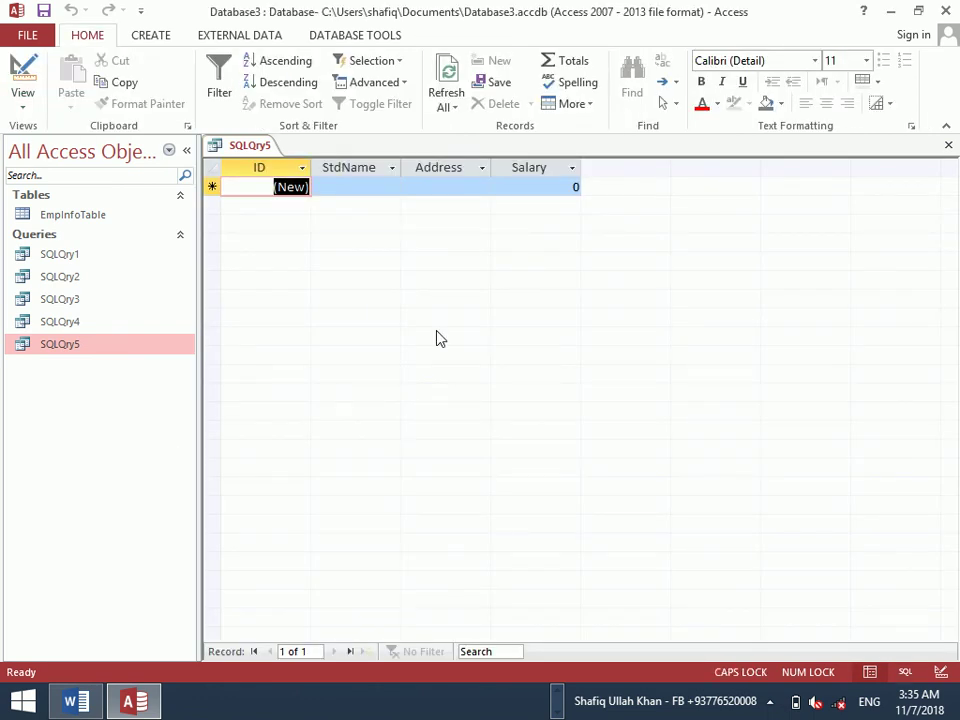
key(ctrl+w)
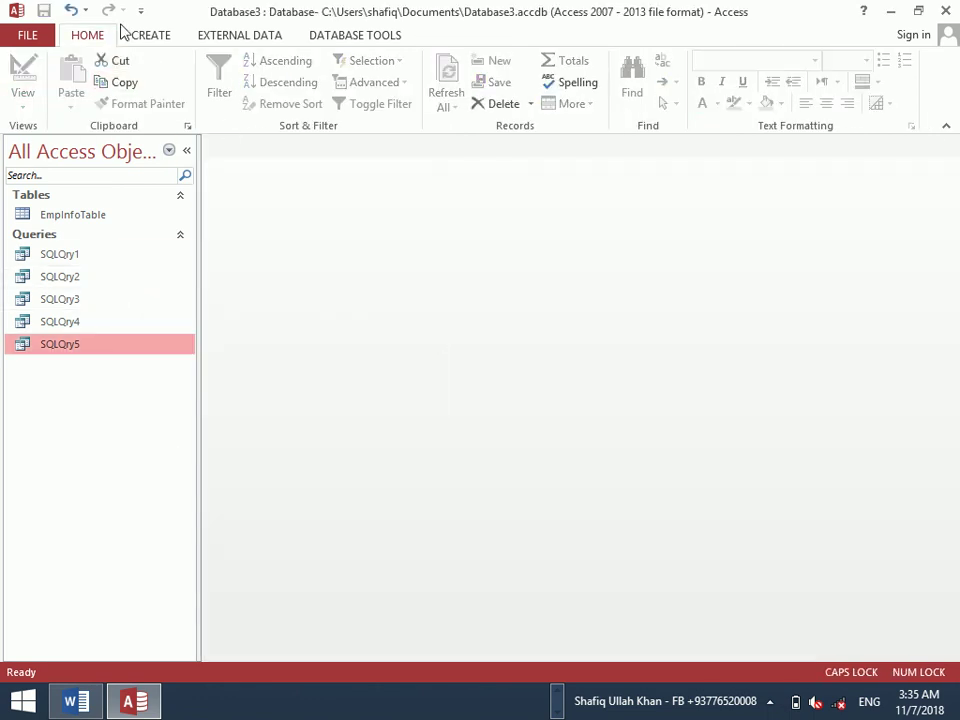
click(150, 35)
click(278, 92)
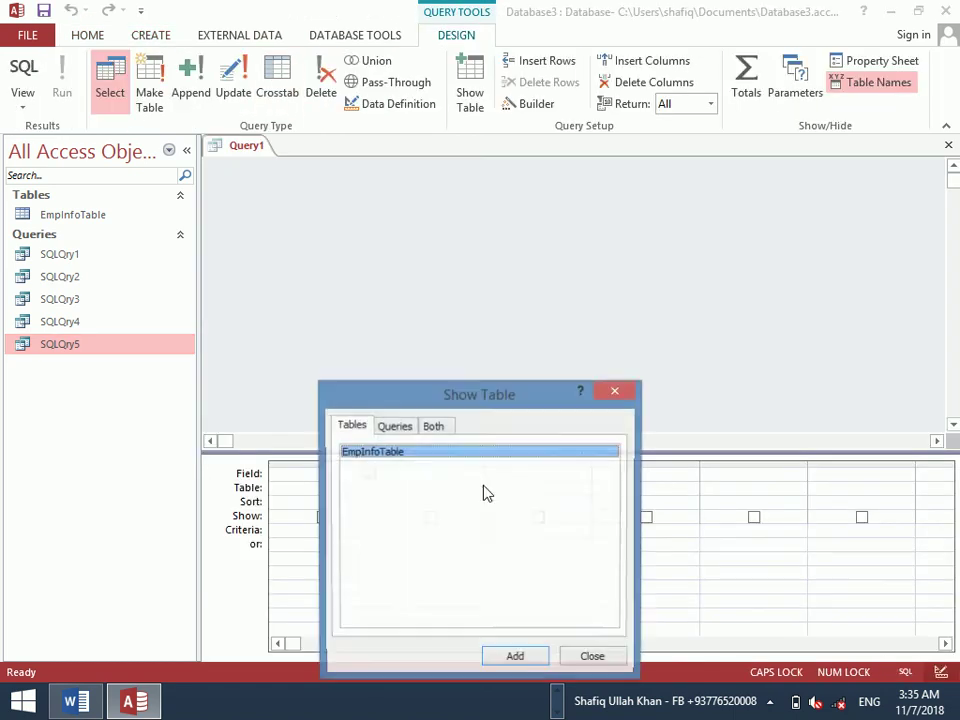
click(613, 661)
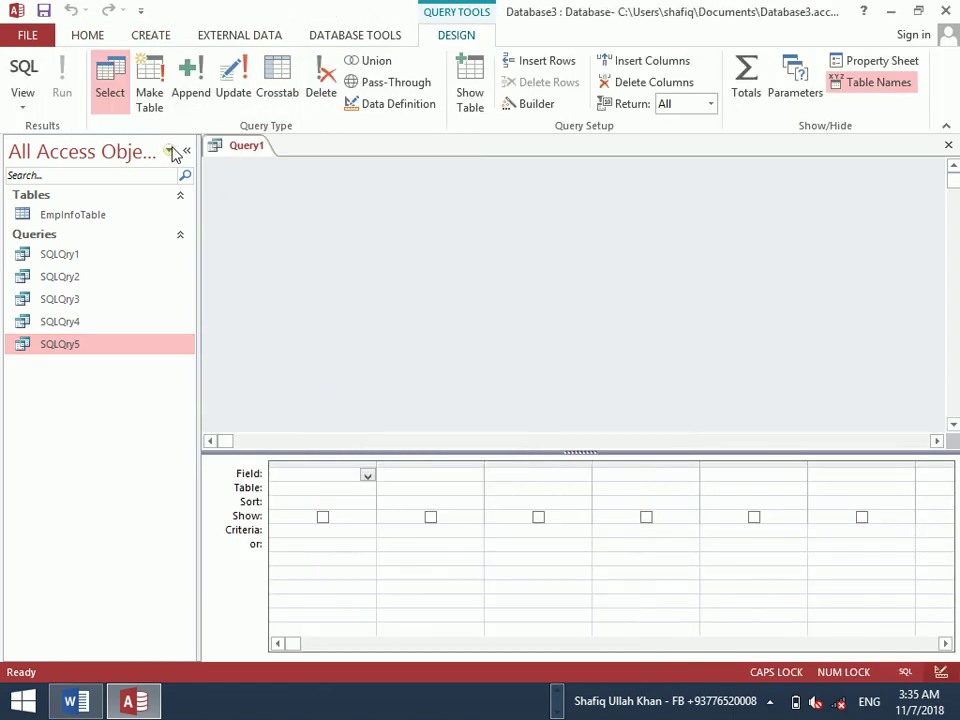
Rename the StdName field of EmpInfoTable to EmpName, save the table, and close it along with the blank query
double_click(101, 217)
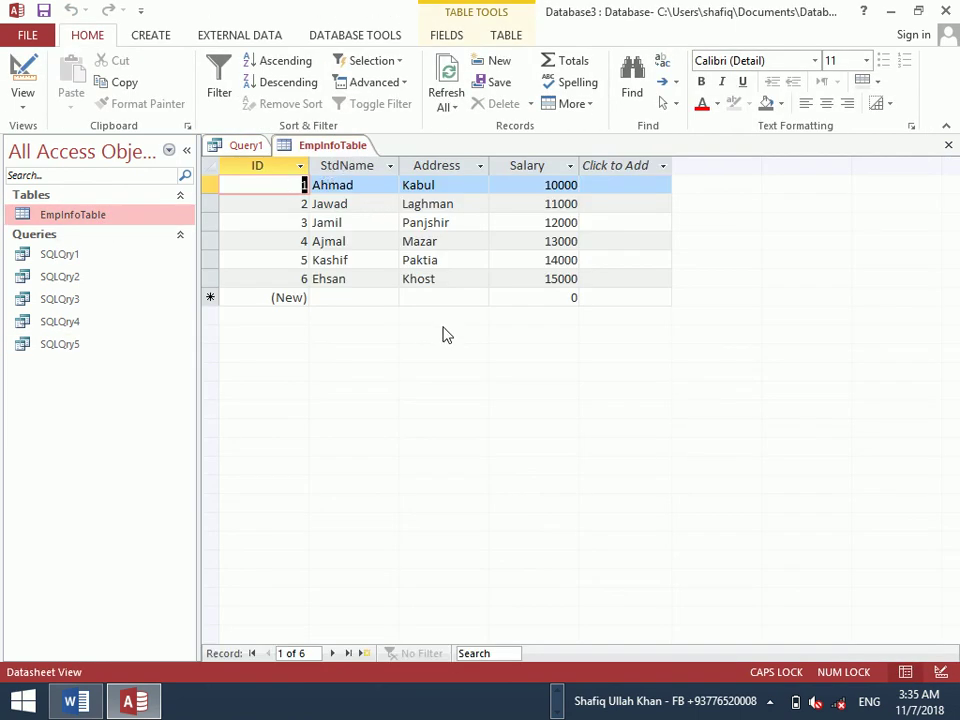
right_click(92, 214)
click(20, 65)
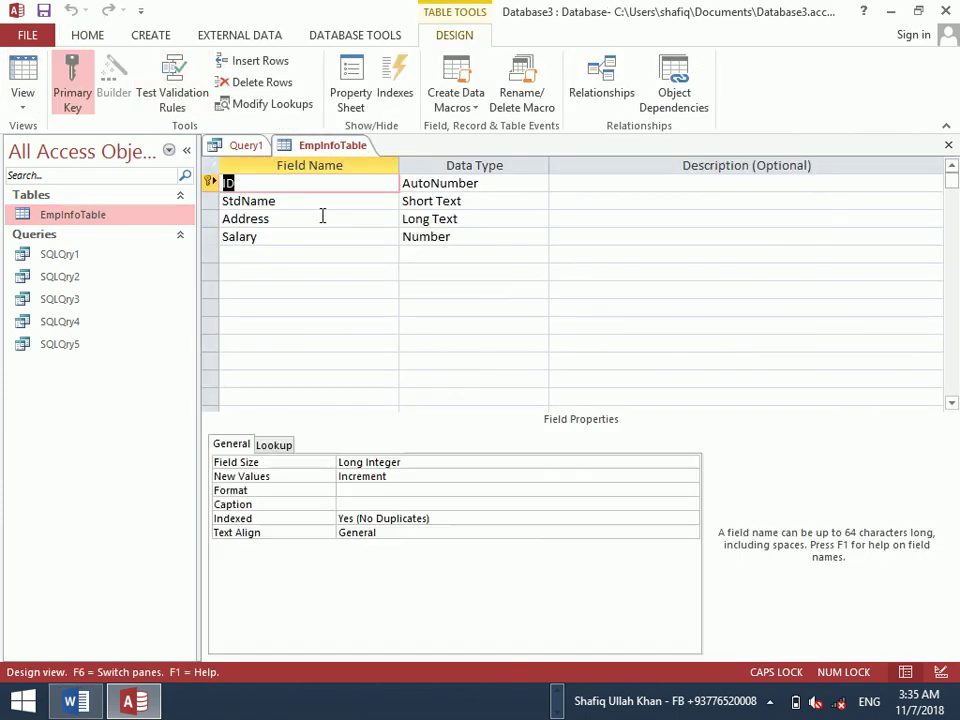
double_click(309, 206)
text(EmpN)
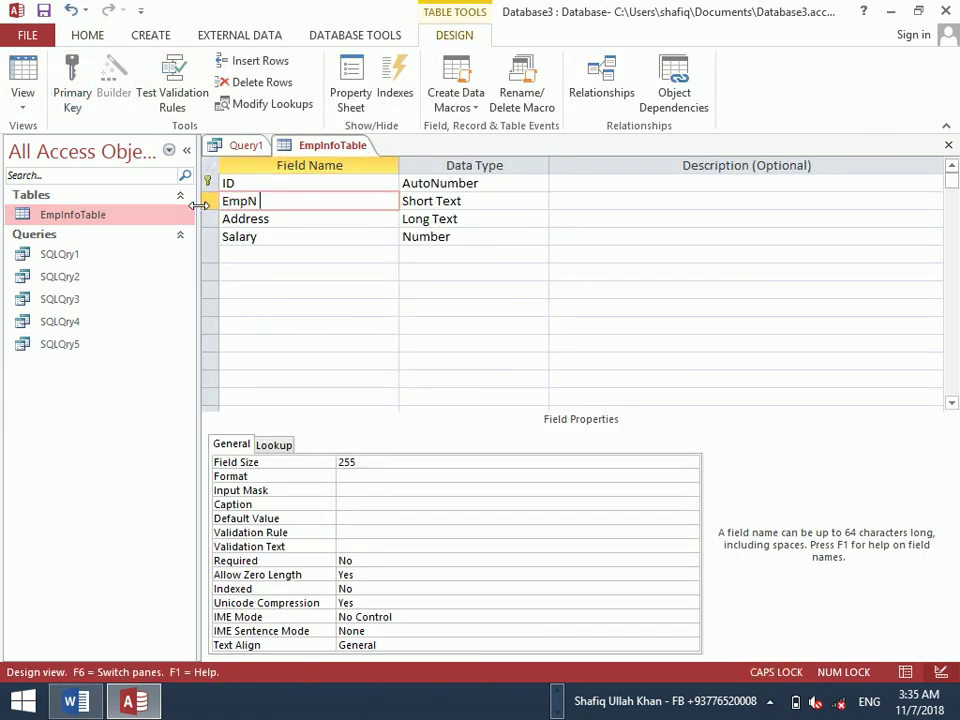
key(Caps_Lock)
text(a)
key(BackSpace)
key(BackSpace)
text(ame)
key(ctrl+s)
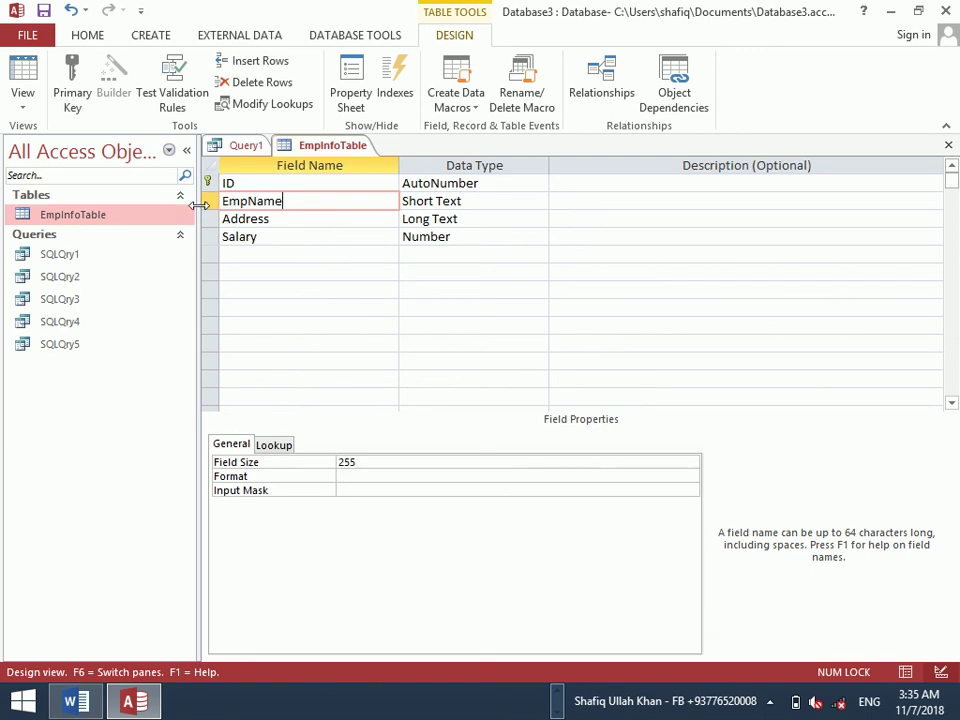
key(ctrl+w)
key(ctrl+w)
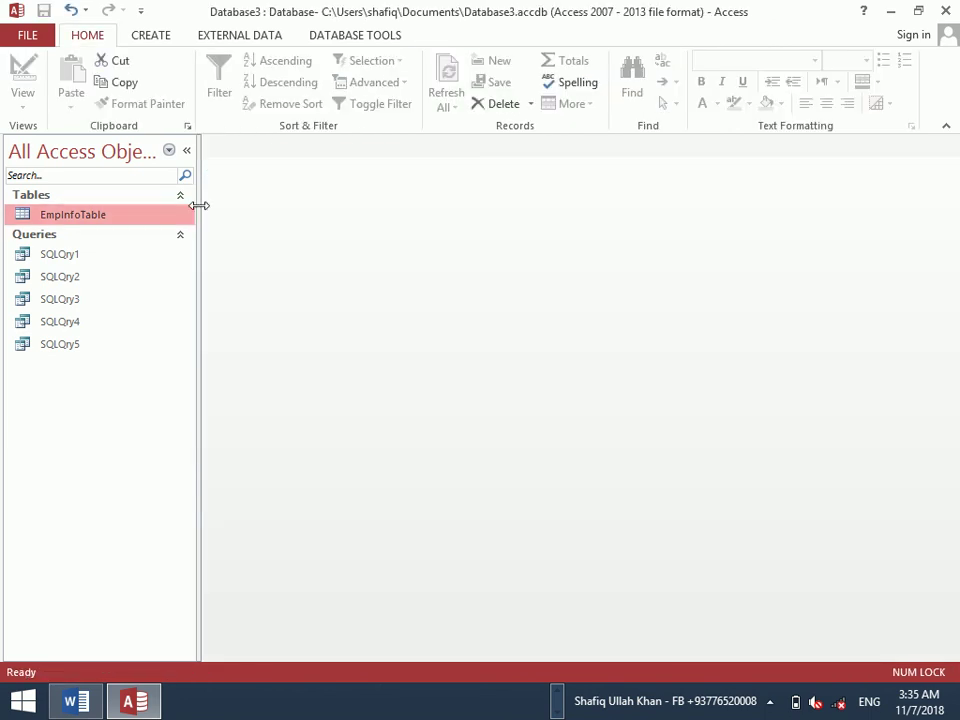
Create a new query without adding any tables and open it in SQL view
click(160, 38)
click(278, 90)
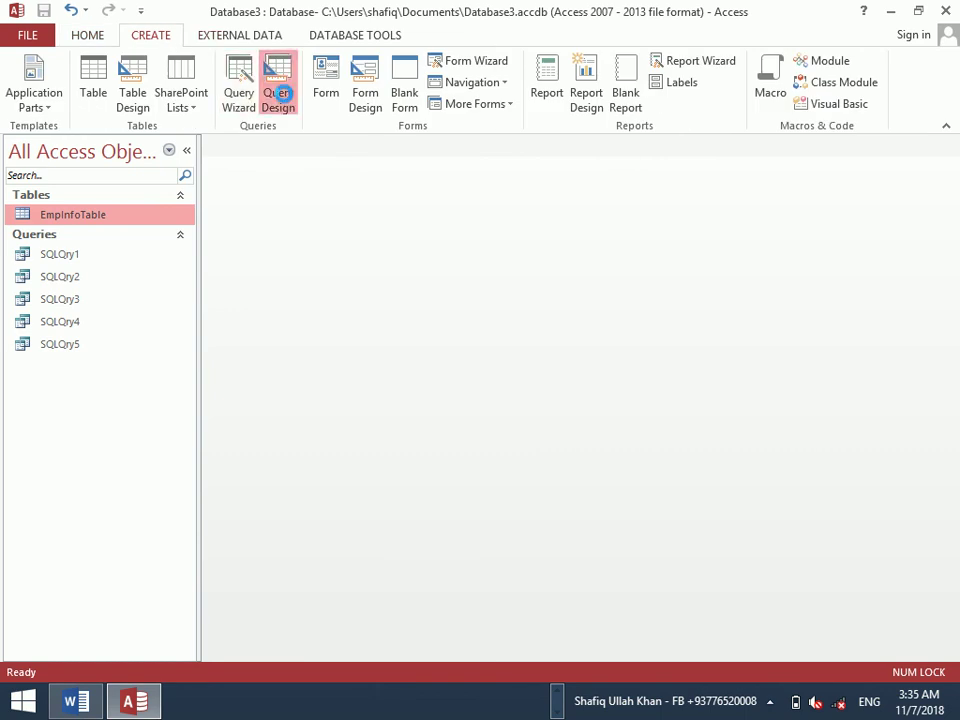
click(616, 391)
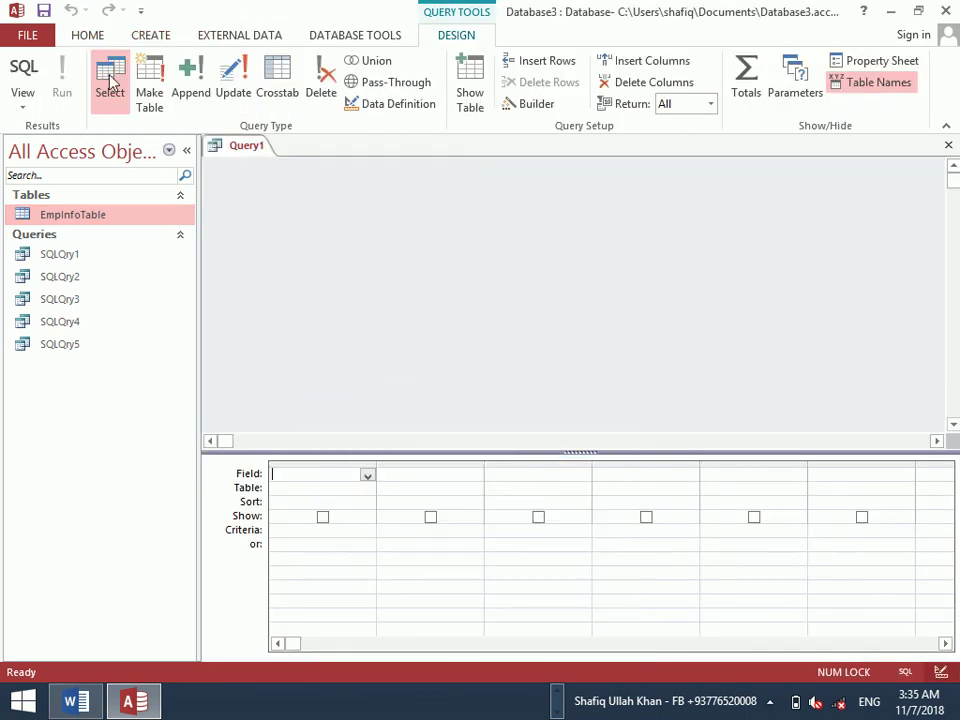
click(20, 72)
Begin the SQL statement with "Select * From EmpInfoTable where"
text(S)
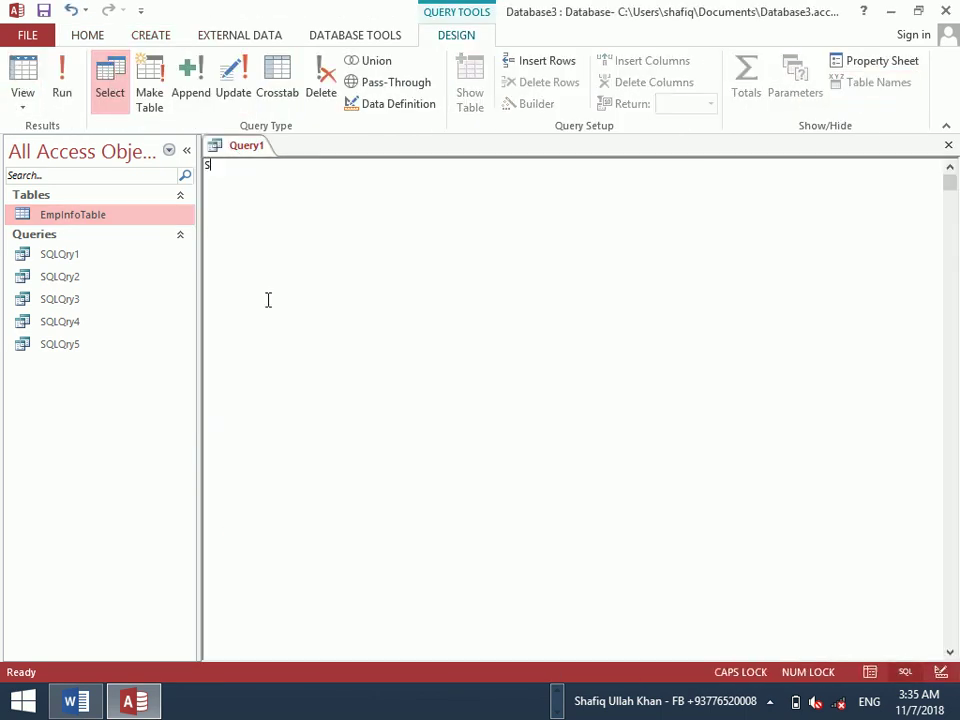
text(elect *)
key(Caps_Lock)
text(FR)
key(BackSpace)
key(Caps_Lock)
text(rom)
key(Caps_Lock)
text(p)
key(Caps_Lock)
text(In)
key(Caps_Lock)
text(fo)
key(Caps_Lock)
text(T)
key(Caps_Lock)
text(able where)
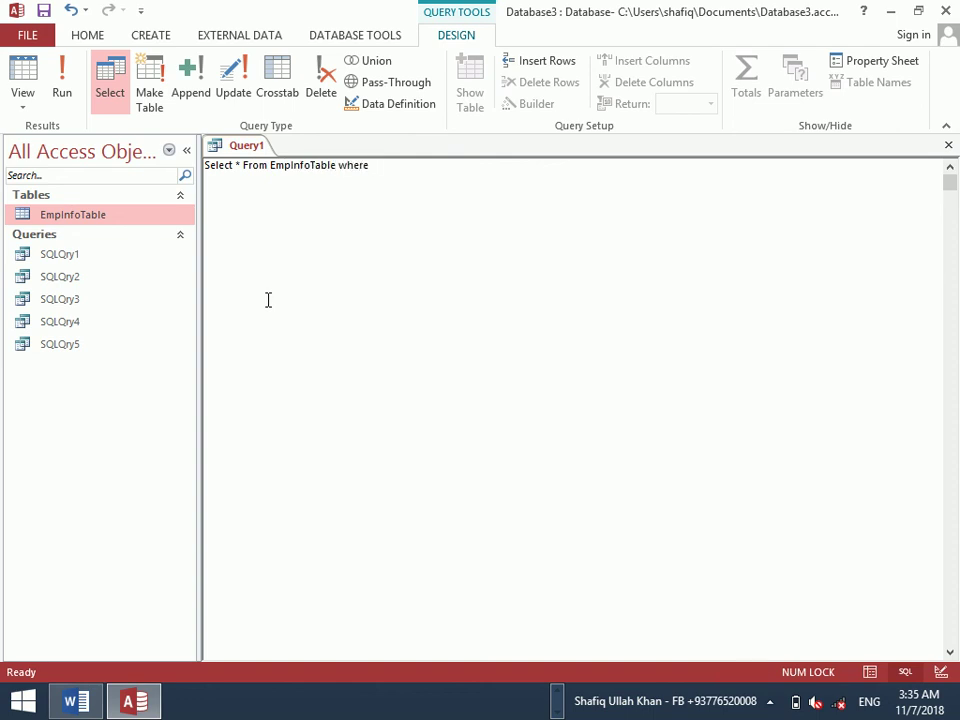
Complete the WHERE clause with the condition EmpName =[ Enter Your Name]&"*"
key(Caps_Lock)
text(EmpN)
key(Caps_Lock)
text(ame =[)
key(Caps_Lock)
text(E)
key(Caps_Lock)
text(nter)
key(Caps_Lock)
text(YPOU)
key(BackSpace)
key(BackSpace)
key(BackSpace)
key(Caps_Lock)
text(our Name]&"*)
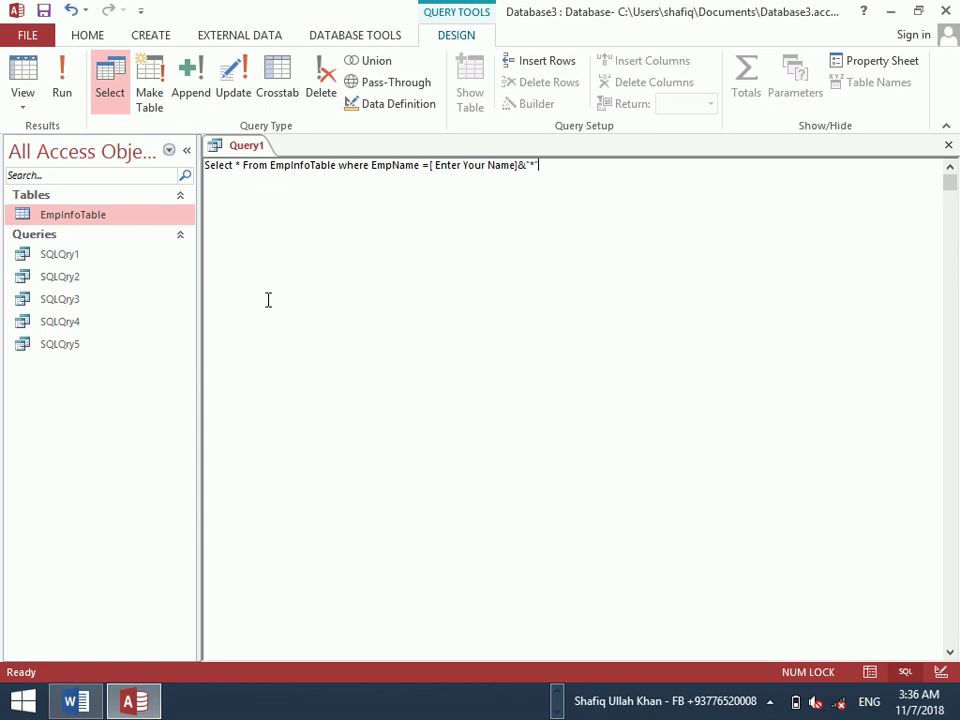
Test-run the query, cancel its parameter prompt, then save it as SQLQry6 and close it
click(70, 84)
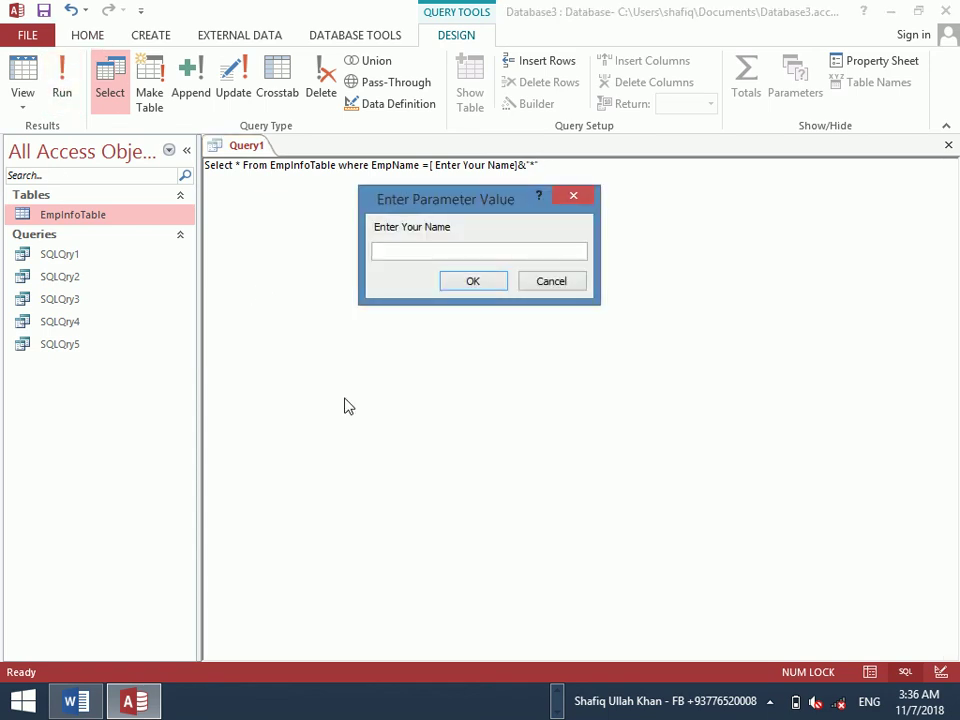
click(553, 282)
key(ctrl+s)
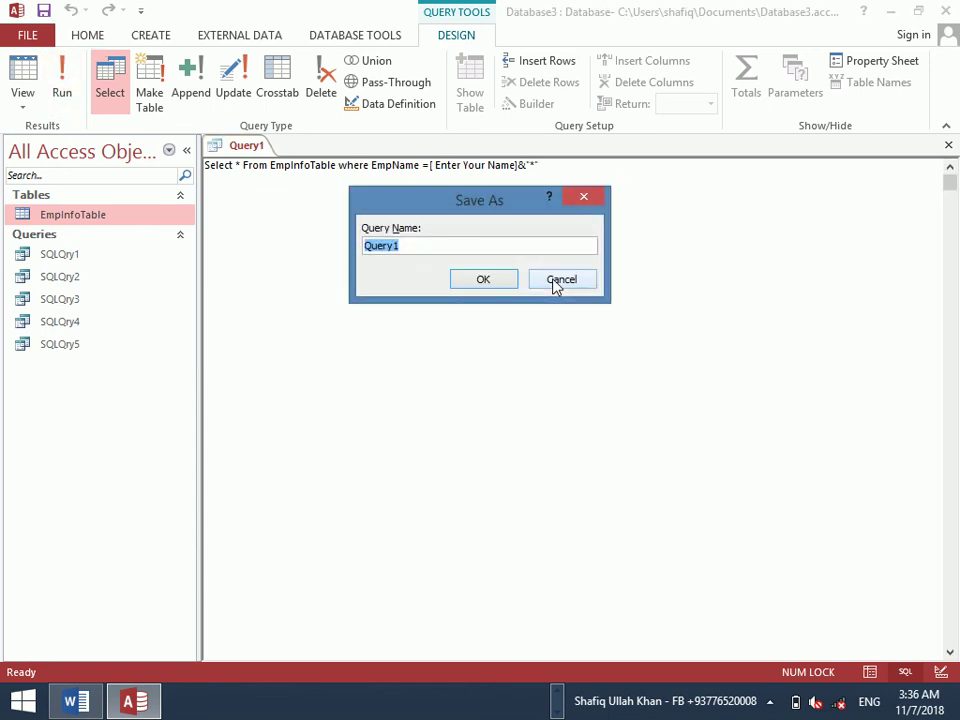
key(Caps_Lock)
text(SQL)
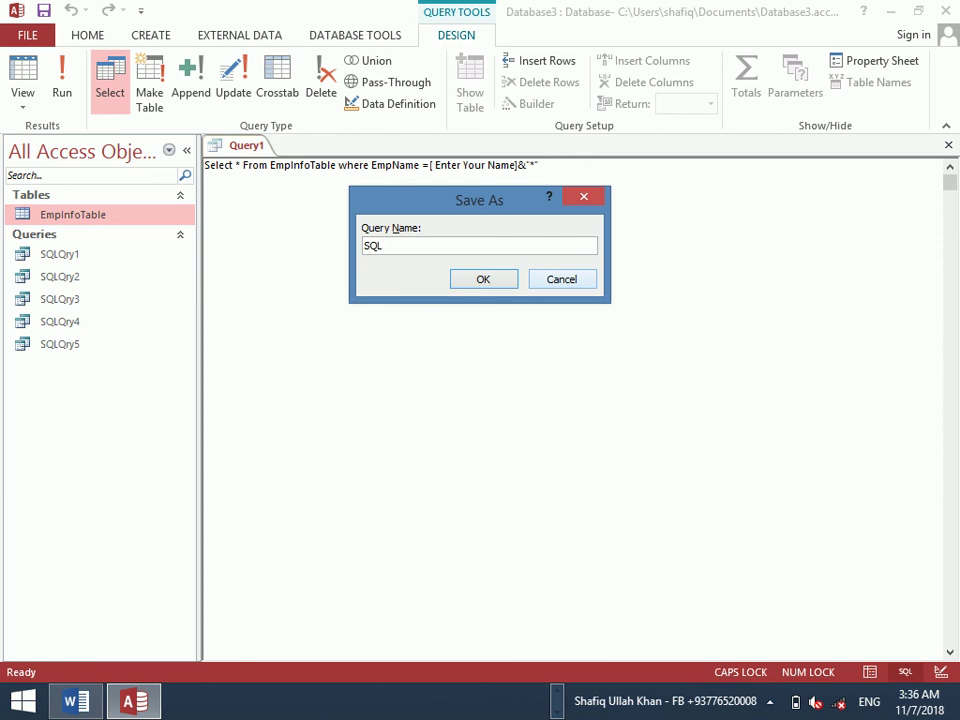
text(Q)
key(Caps_Lock)
text(ry)
key(Return)
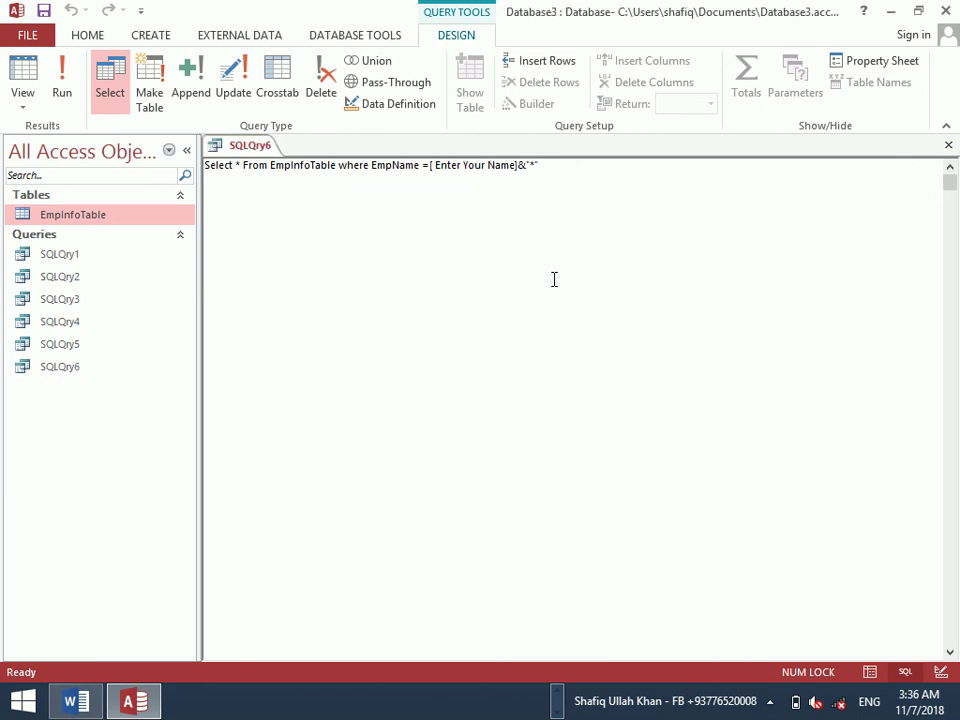
key(ctrl+w)
Run SQLQry6 with A as the entered name, then close the result
click(113, 376)
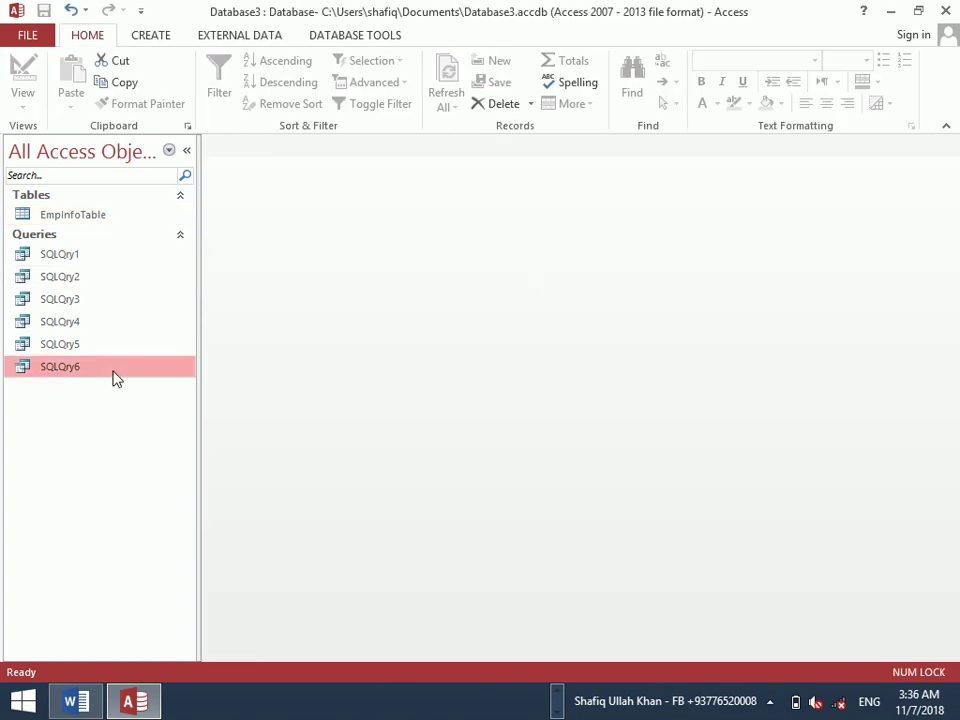
double_click(113, 376)
key(Caps_Lock)
text(A)
key(Return)
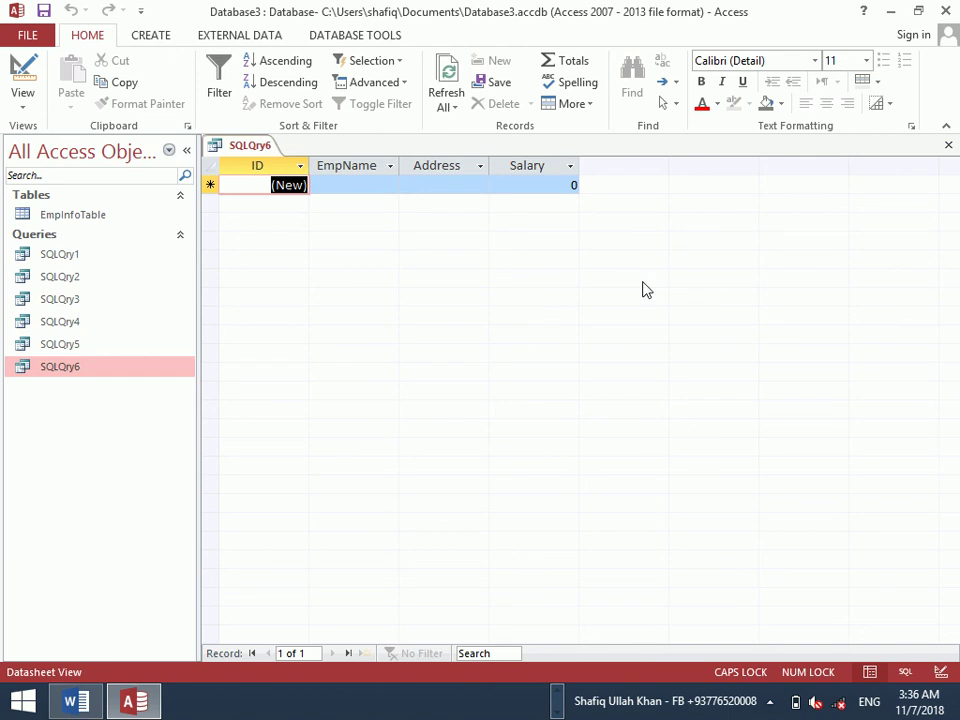
click(945, 148)
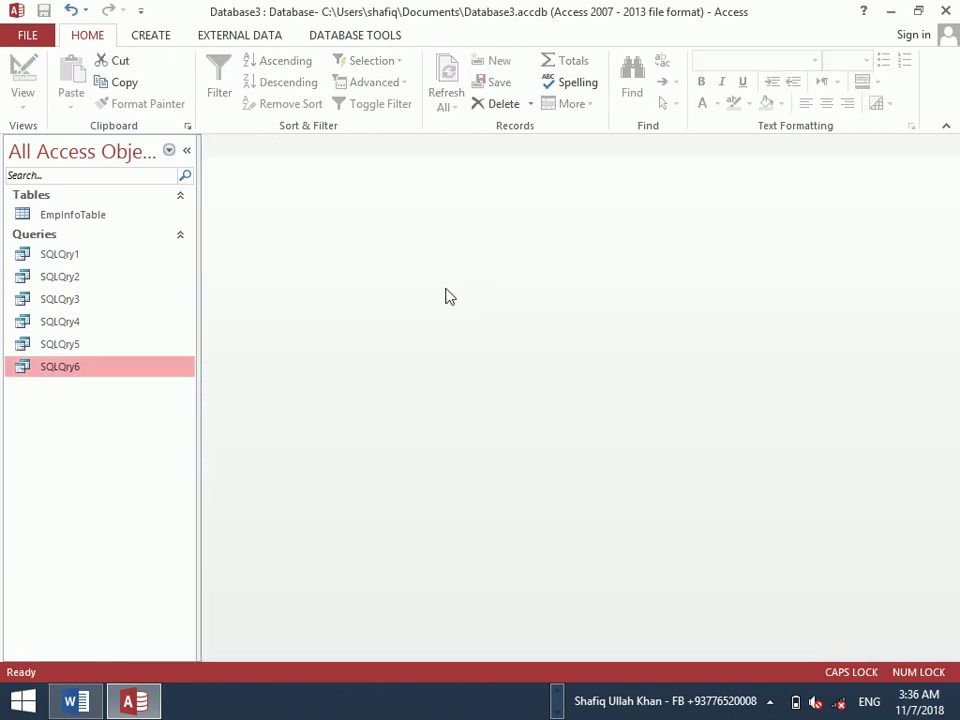
Open SQLQry6 in SQL view and replace EmpName with Address in its WHERE condition
right_click(110, 377)
click(171, 403)
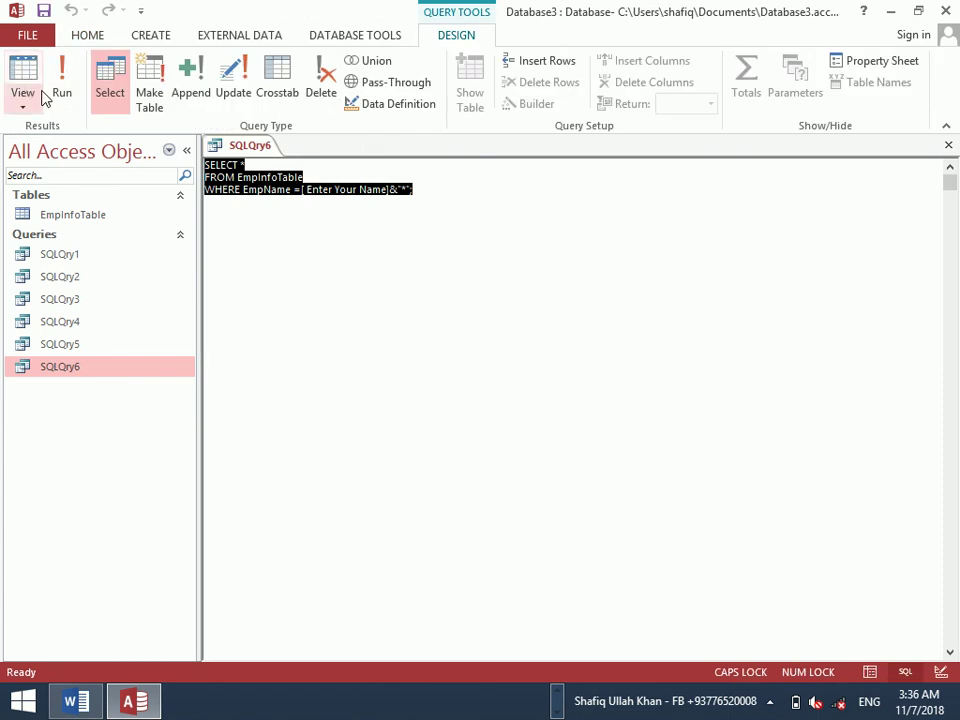
click(22, 96)
click(56, 182)
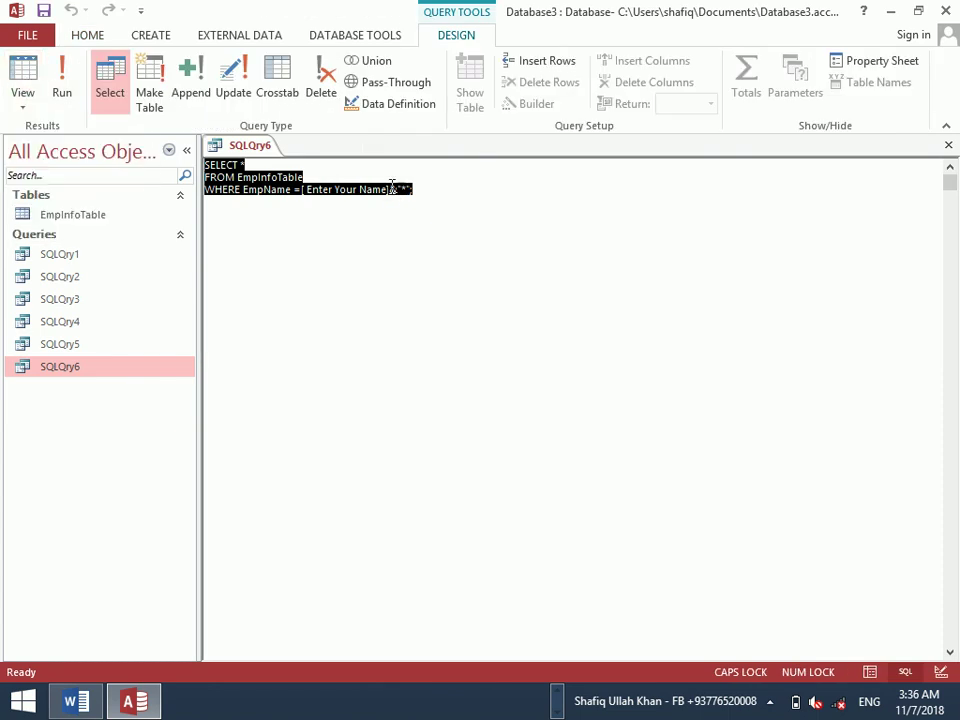
click(307, 189)
drag(287, 190, 245, 192)
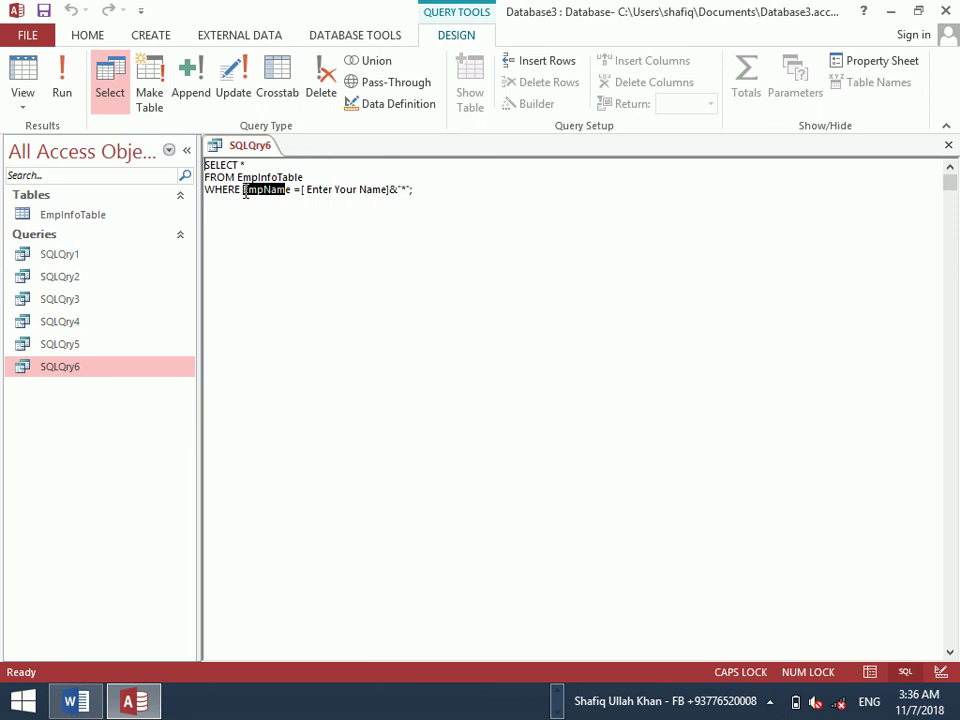
text(Adder)
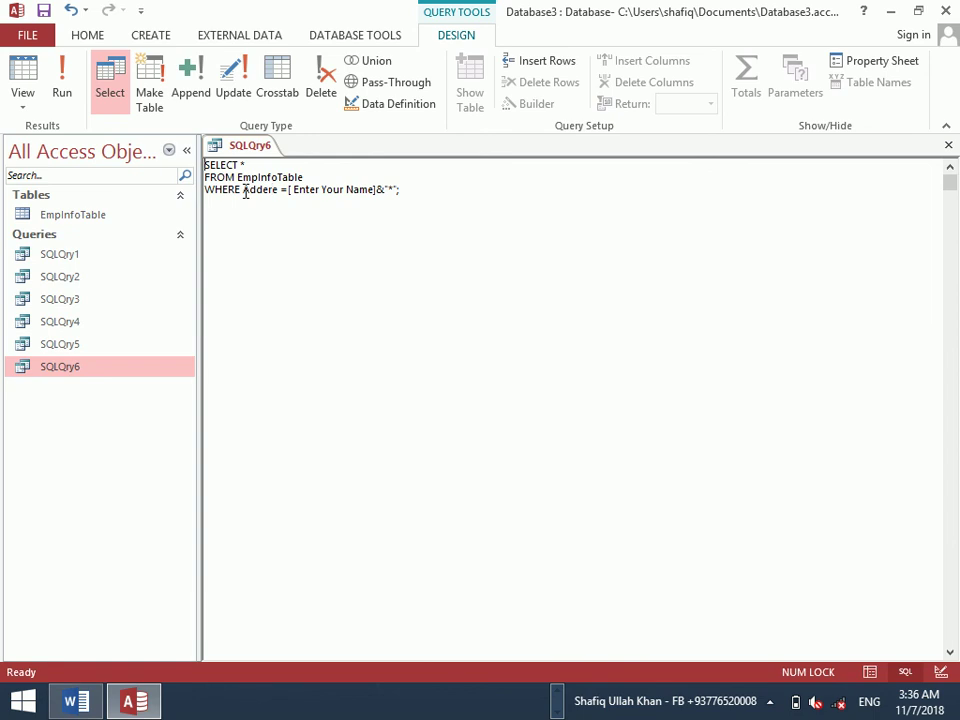
key(BackSpace)
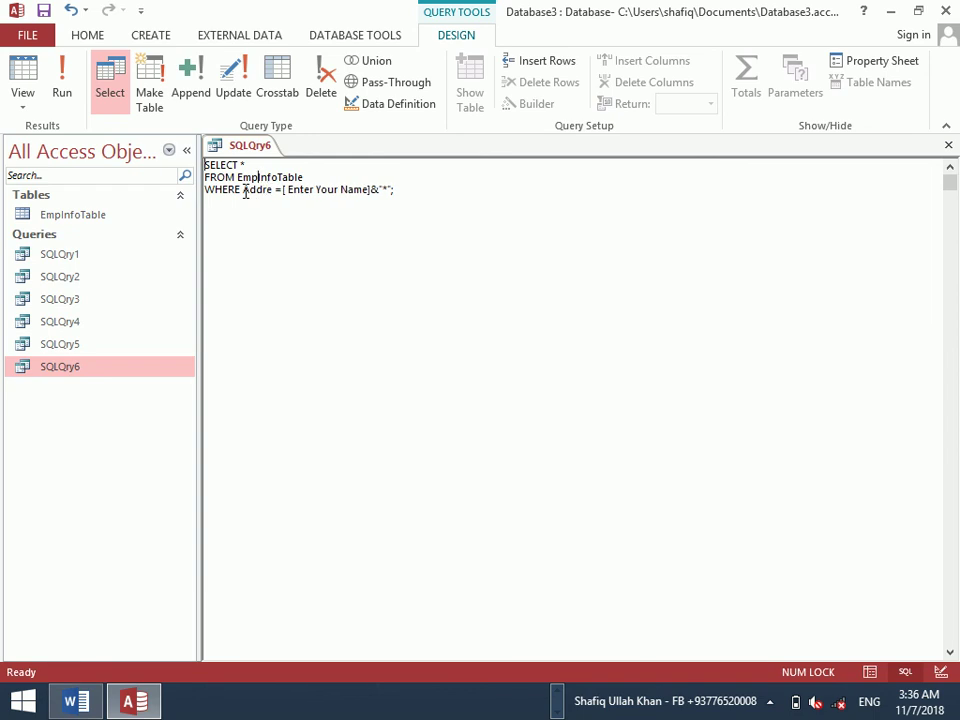
text(ss)
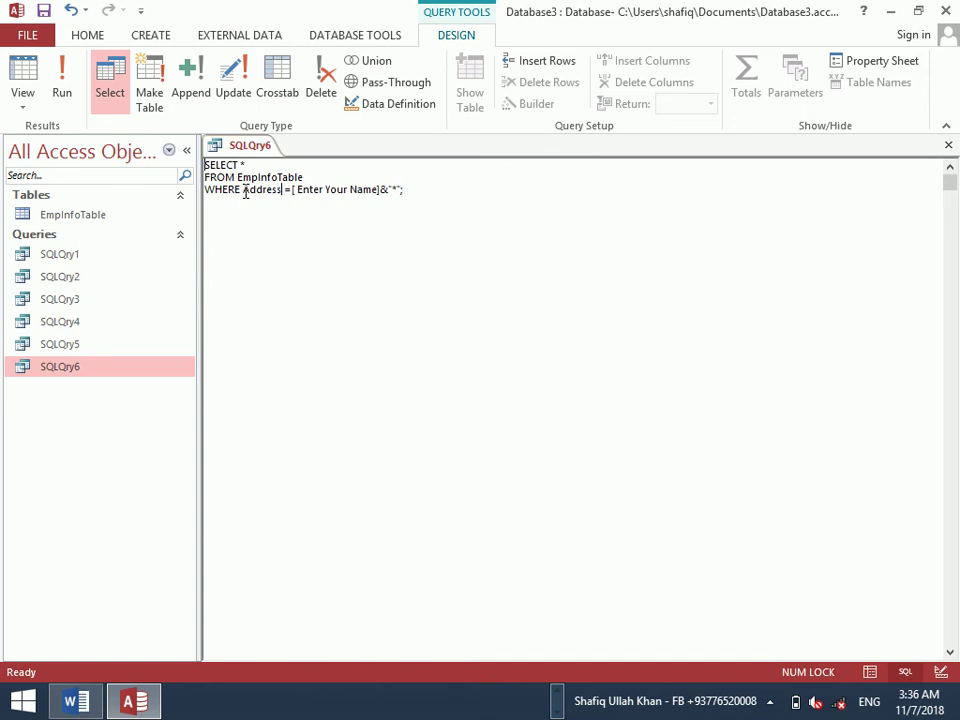
Change the parameter prompt in SQLQry6 to Enter Your Address and save the query
click(375, 190)
key(BackSpace)
key(BackSpace)
key(BackSpace)
key(BackSpace)
key(Caps_Lock)
text(A)
key(Caps_Lock)
text(ddress)
key(ctrl+s)
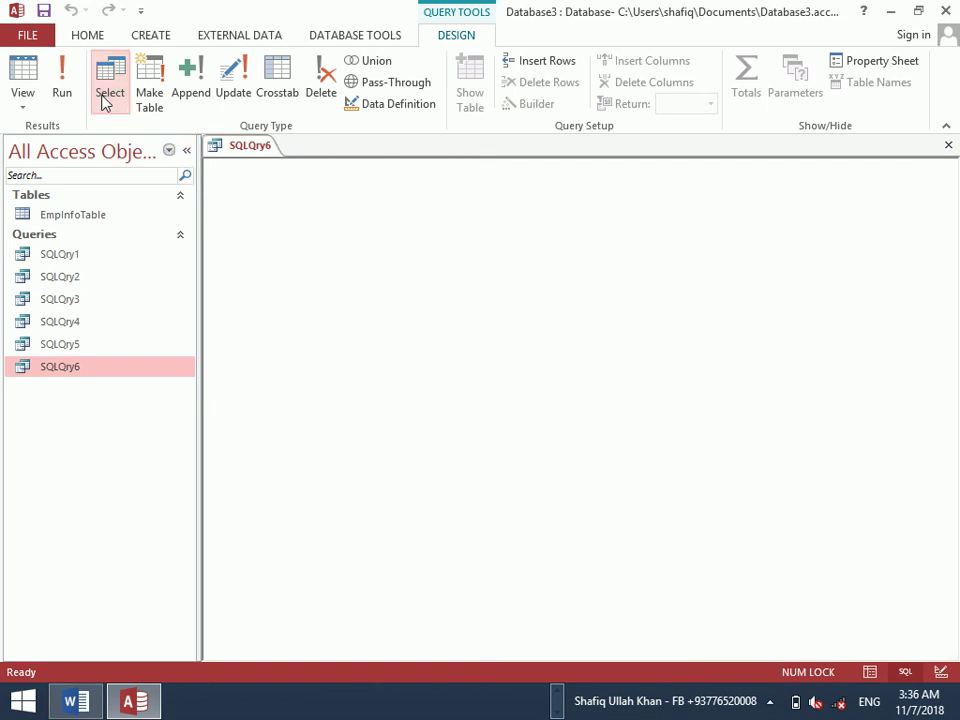
Run SQLQry6 with K as the entered address, then close the result
click(78, 92)
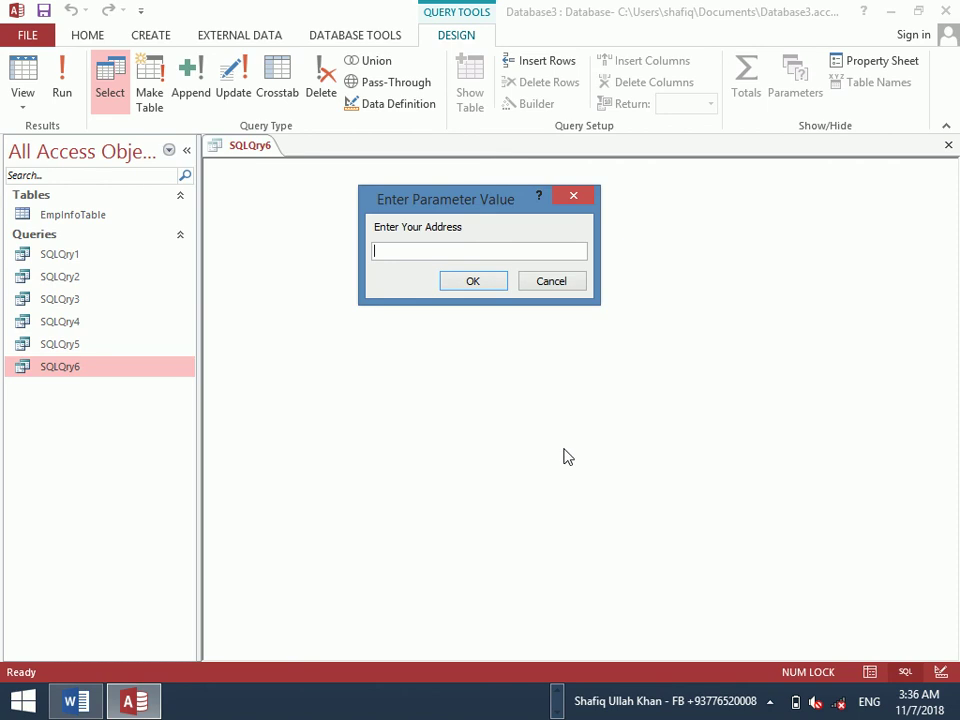
key(Caps_Lock)
text(K)
key(Caps_Lock)
key(Return)
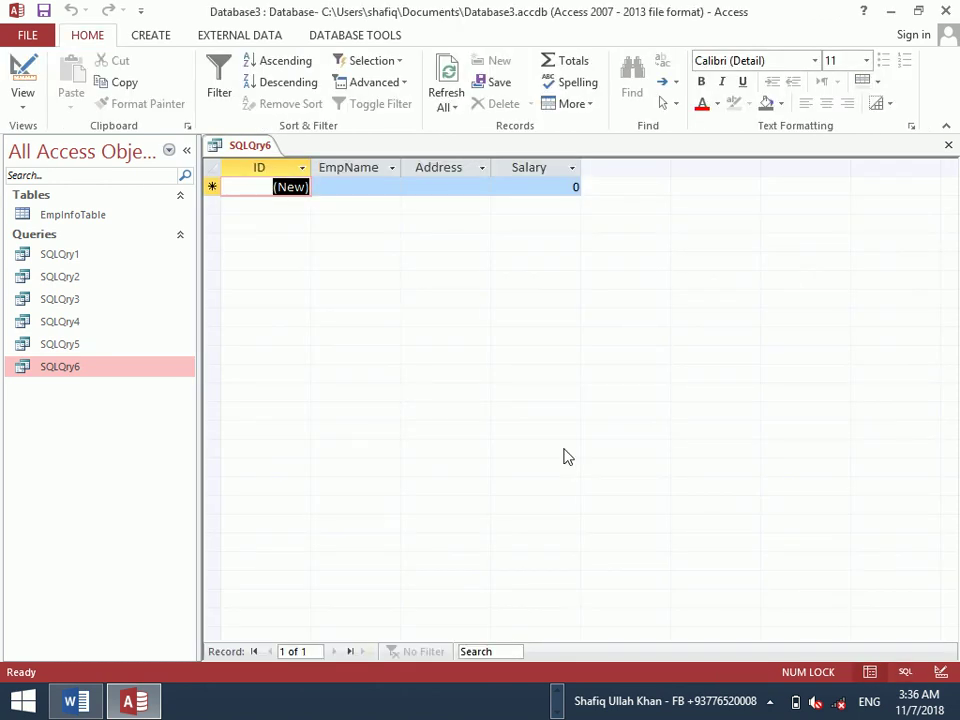
click(926, 172)
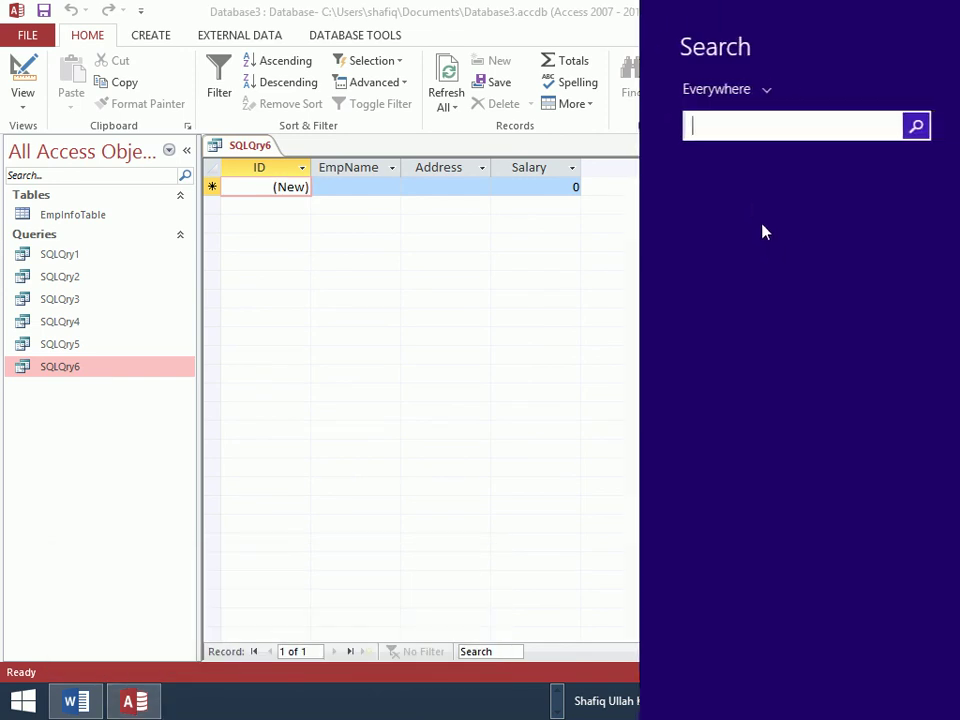
click(624, 259)
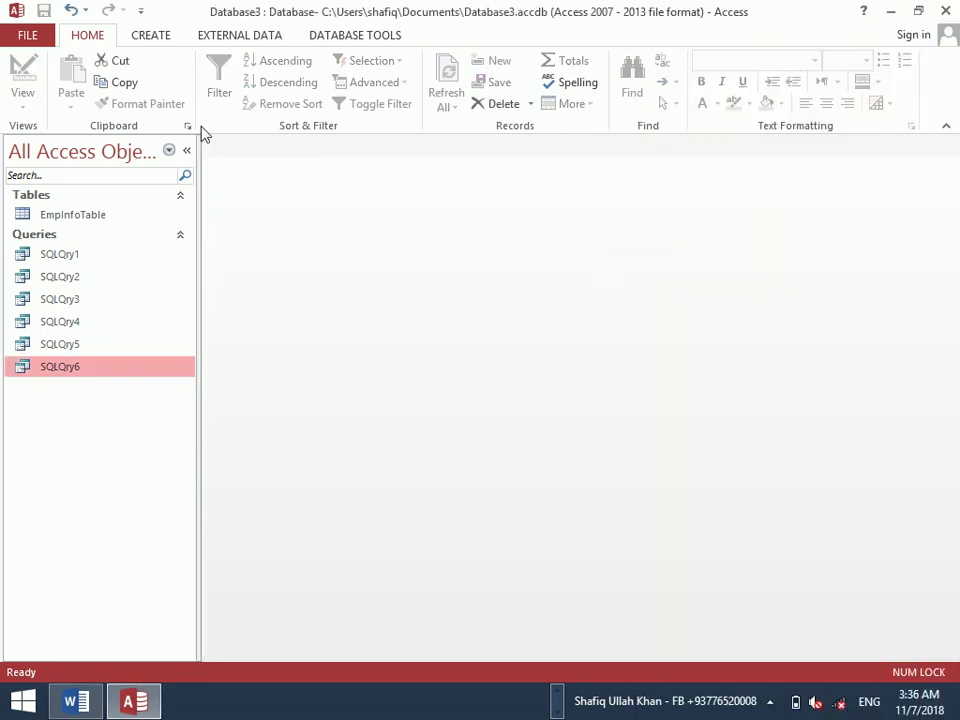
Create a design-view query on EmpInfoTable with the ID, EmpName, Address and Salary fields
click(148, 36)
click(279, 98)
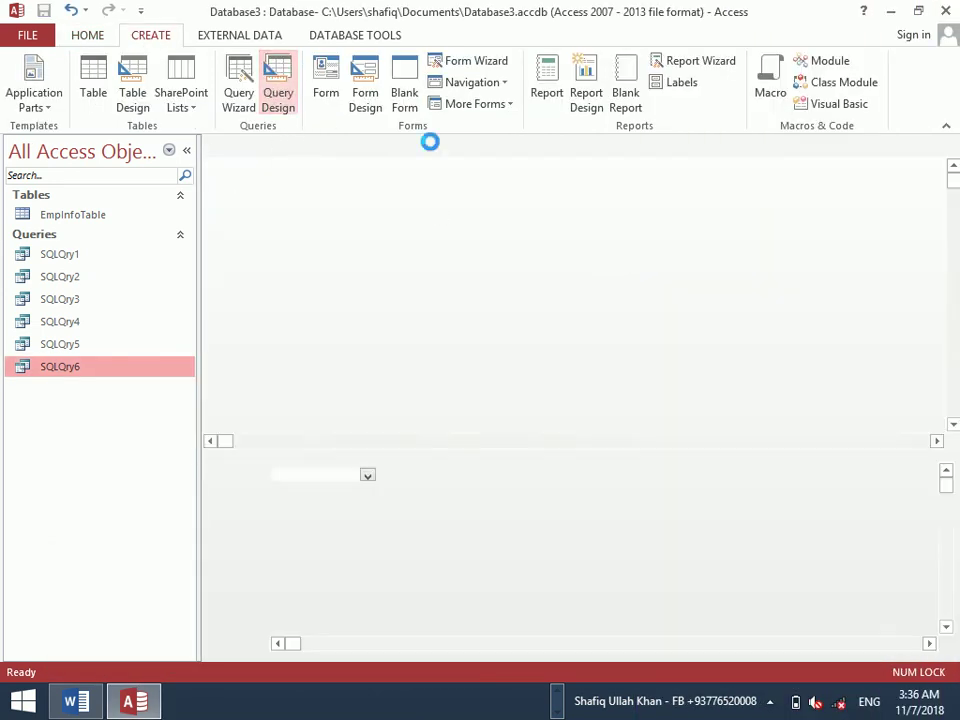
drag(544, 402, 548, 178)
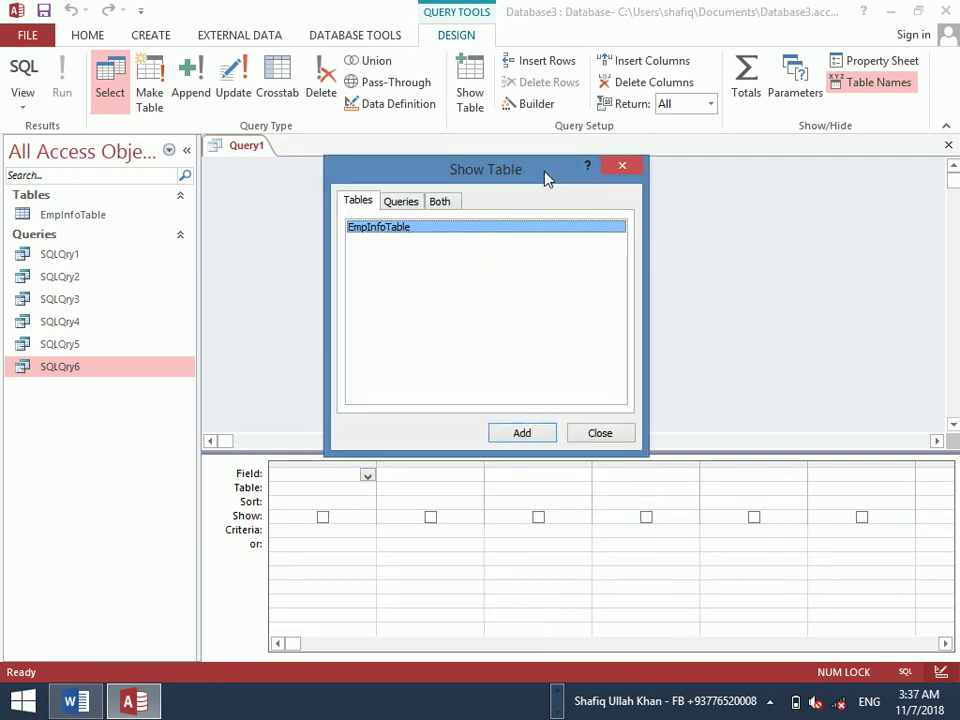
click(546, 434)
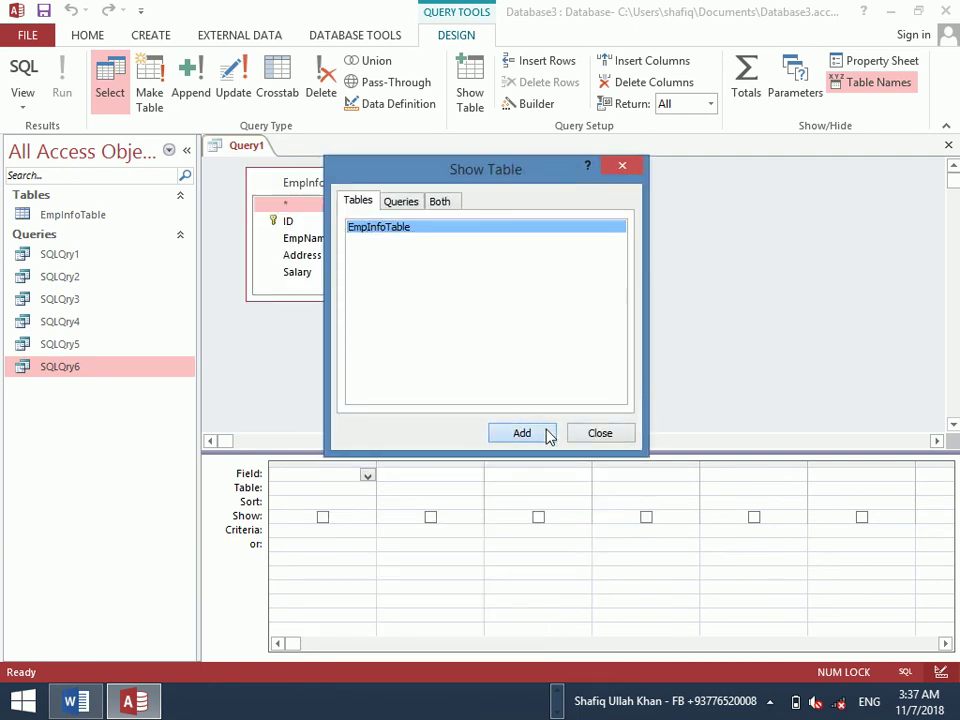
click(598, 433)
double_click(285, 190)
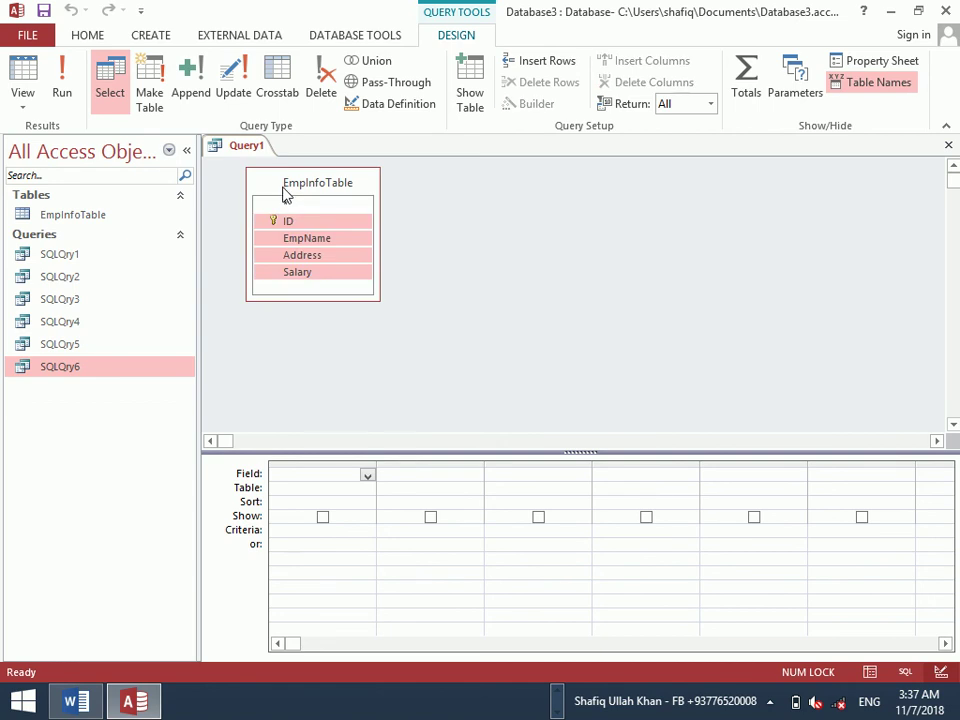
drag(281, 223, 296, 482)
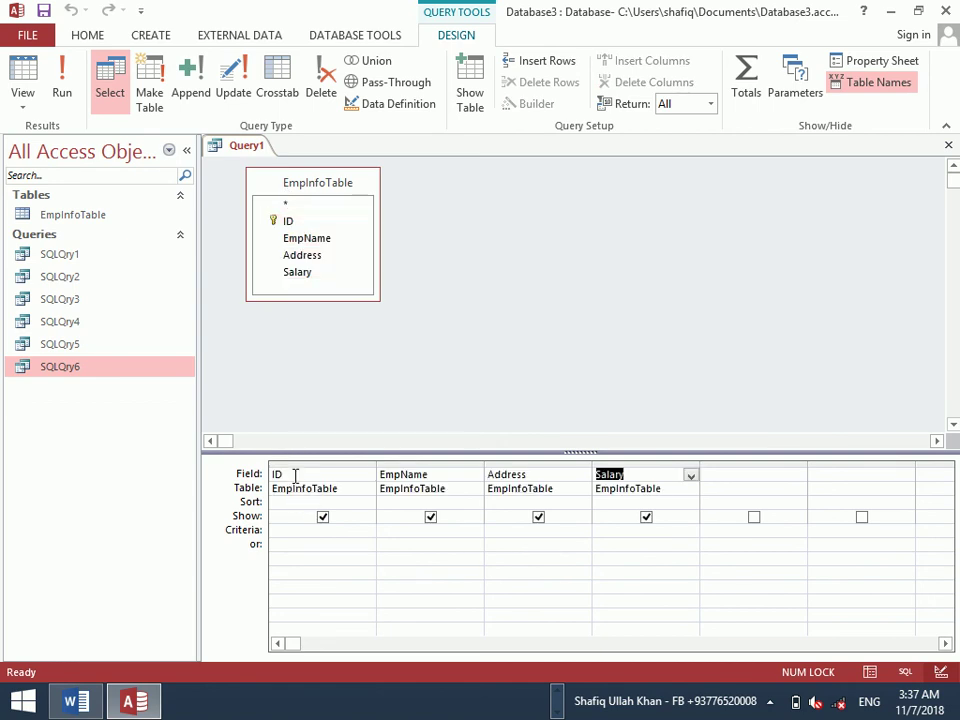
Set the EmpName criteria to Like [Enter Your Name]&"*"
click(407, 531)
key(Caps_Lock)
text(L)
key(Caps_Lock)
text(iek)
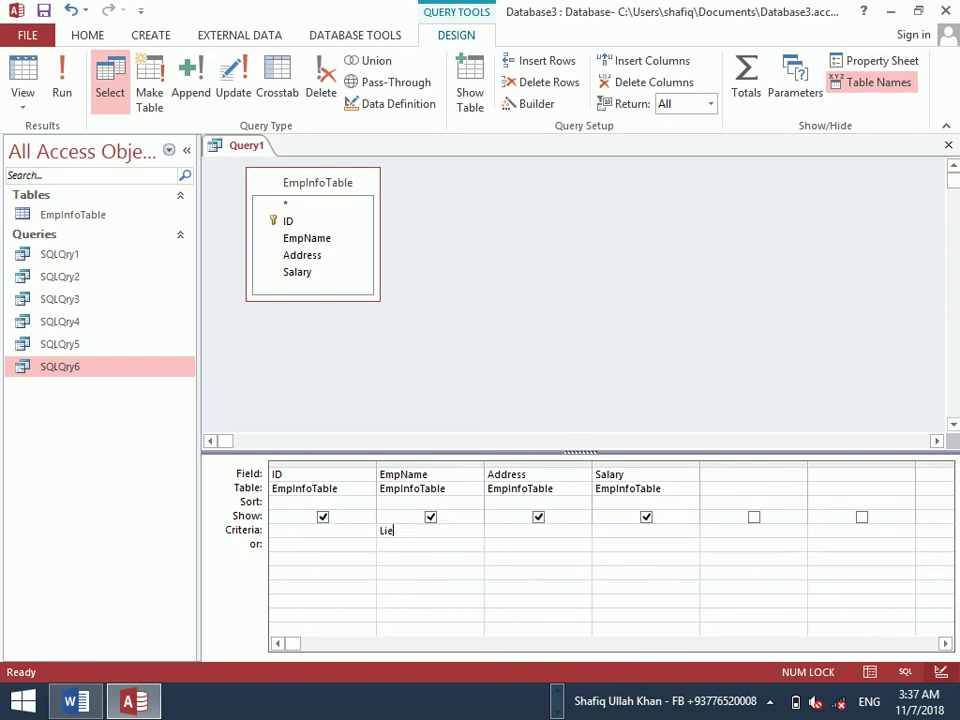
key(Caps_Lock)
text([E)
key(Caps_Lock)
text(nter)
key(Caps_Lock)
text(OU)
key(BackSpace)
key(BackSpace)
text(Y)
key(Caps_Lock)
text(our)
key(Caps_Lock)
text(N)
key(Caps_Lock)
text(am)
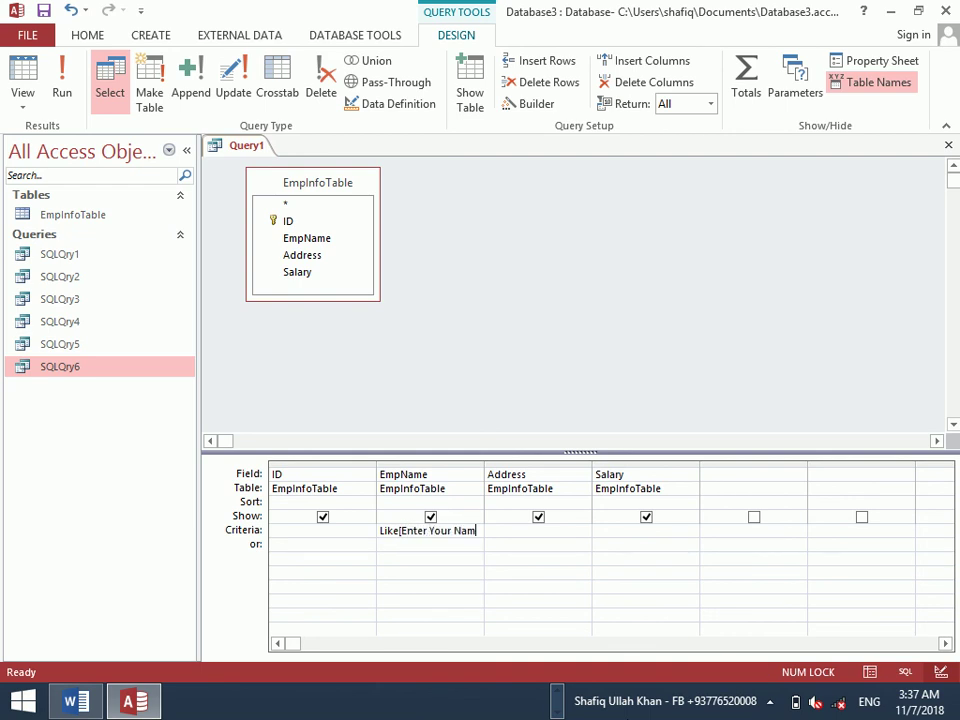
text(e]&"*)
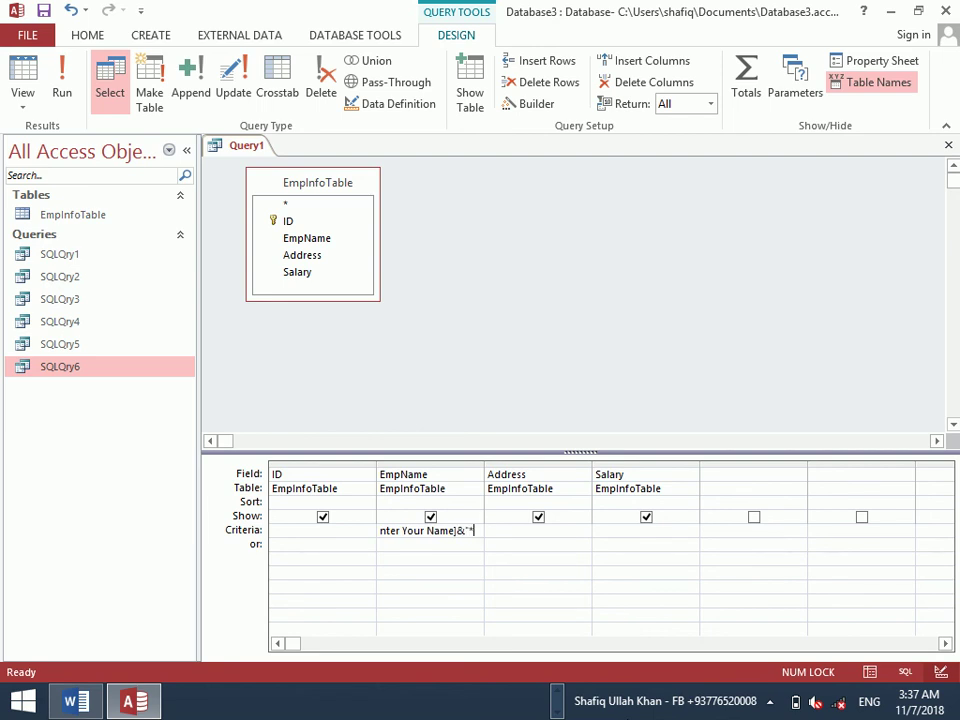
key(BackSpace)
key(BackSpace)
key(BackSpace)
key(BackSpace)
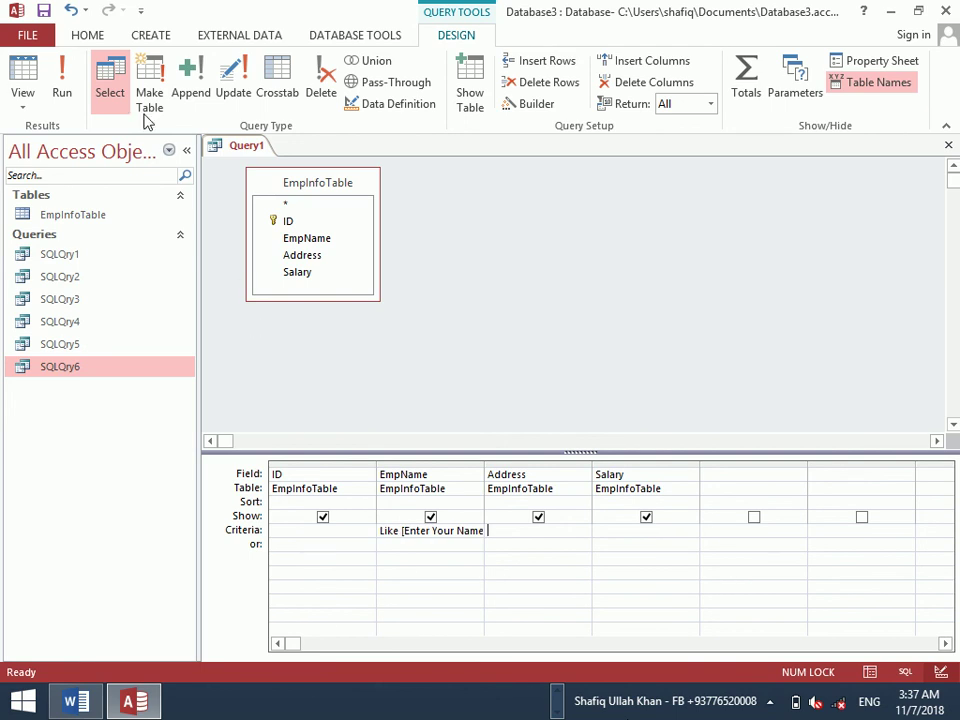
Run the design-view query with A as the entered name, then close it without saving
click(62, 85)
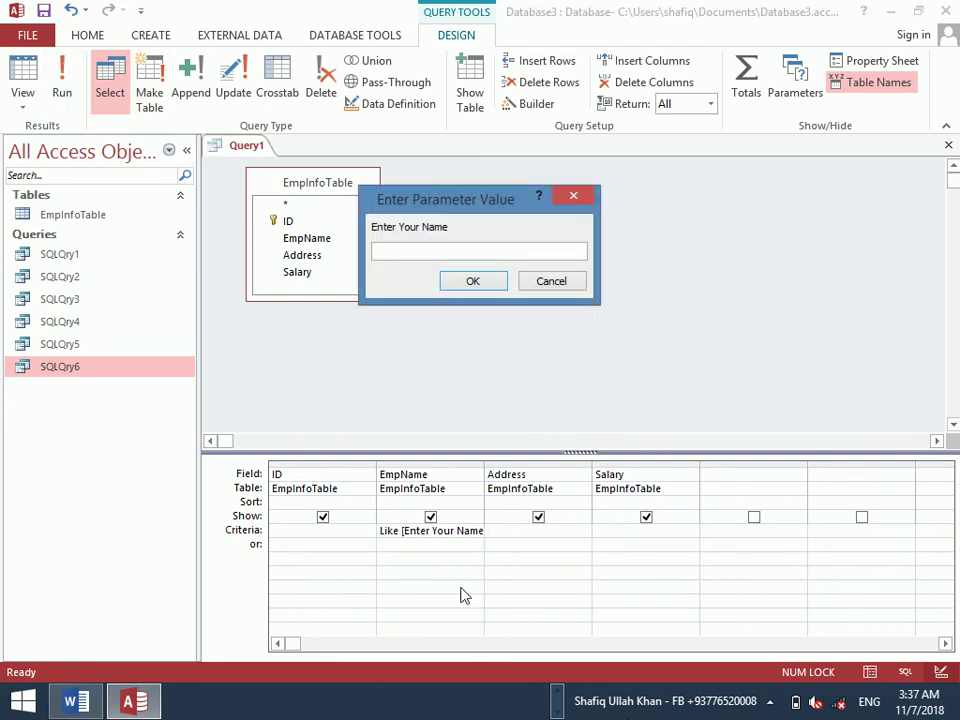
text(A)
key(Return)
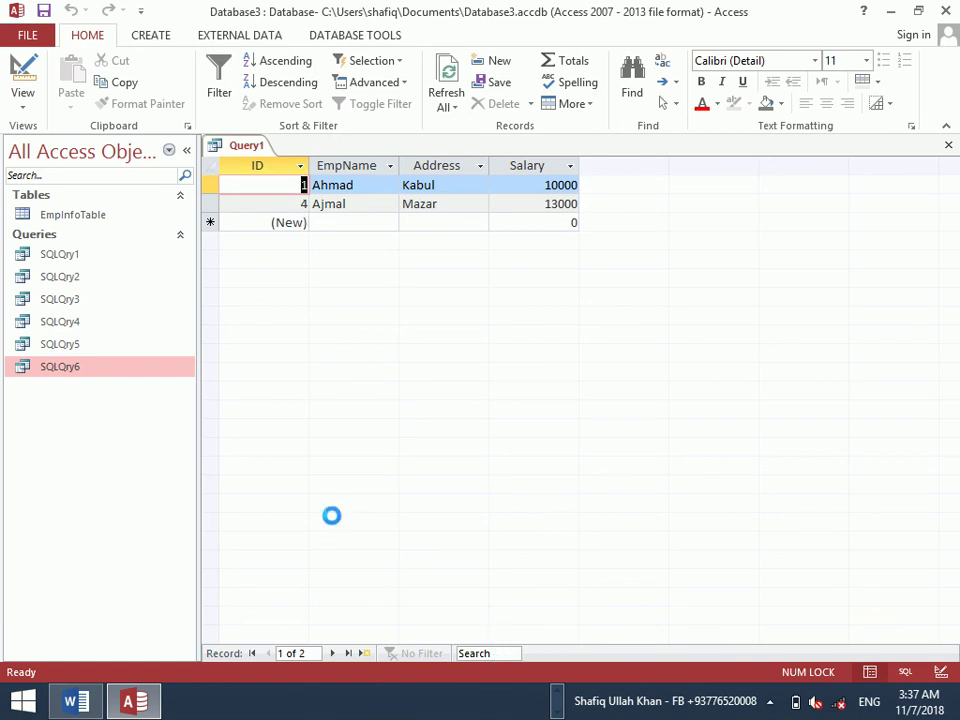
key(ctrl+w)
click(489, 405)
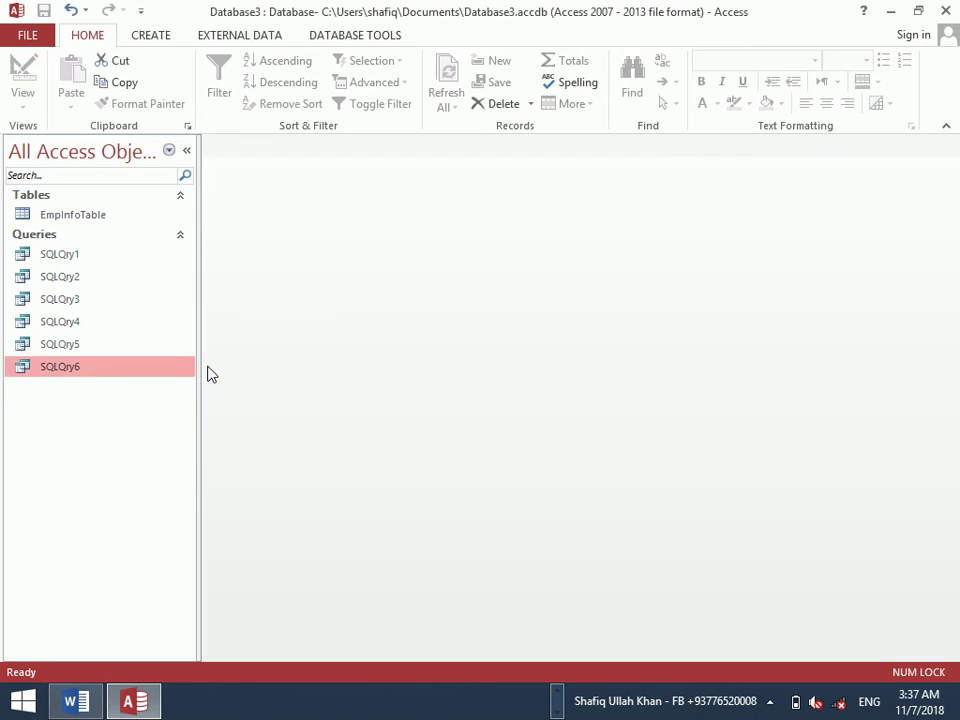
Open SQLQry6 for editing and replace the equals sign in its Address WHERE condition with Like
right_click(160, 370)
click(214, 403)
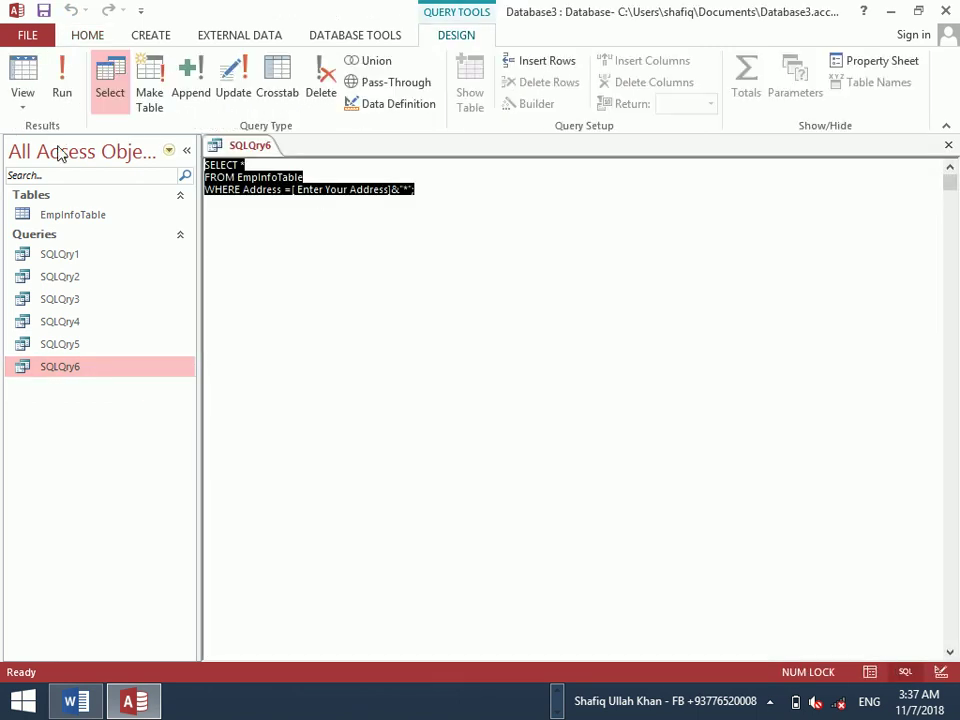
click(309, 227)
click(290, 190)
key(BackSpace)
key(BackSpace)
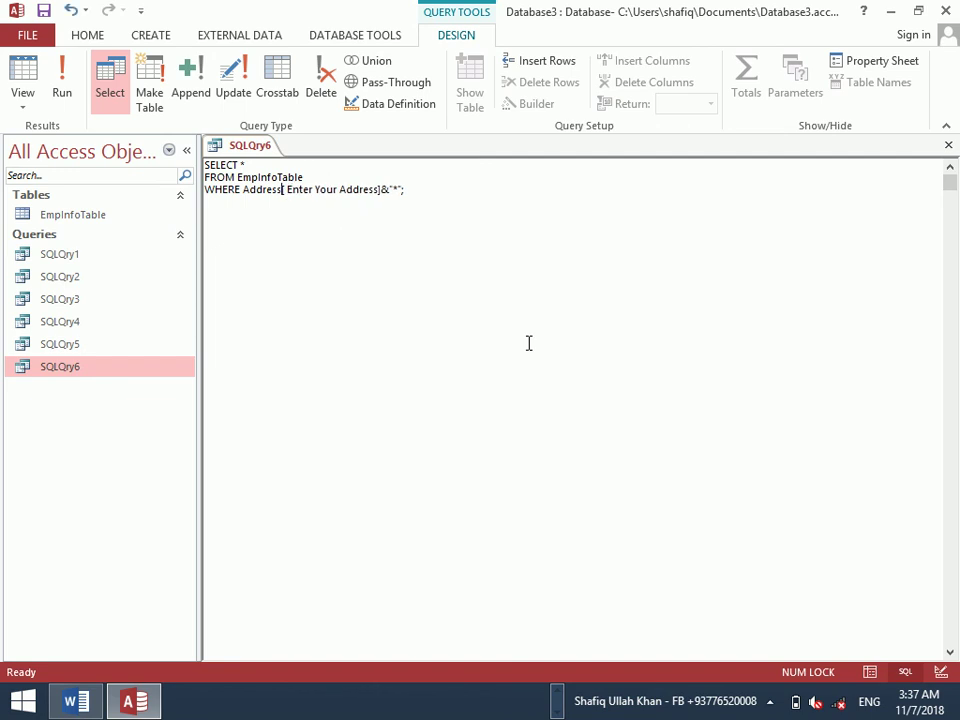
text(Like)
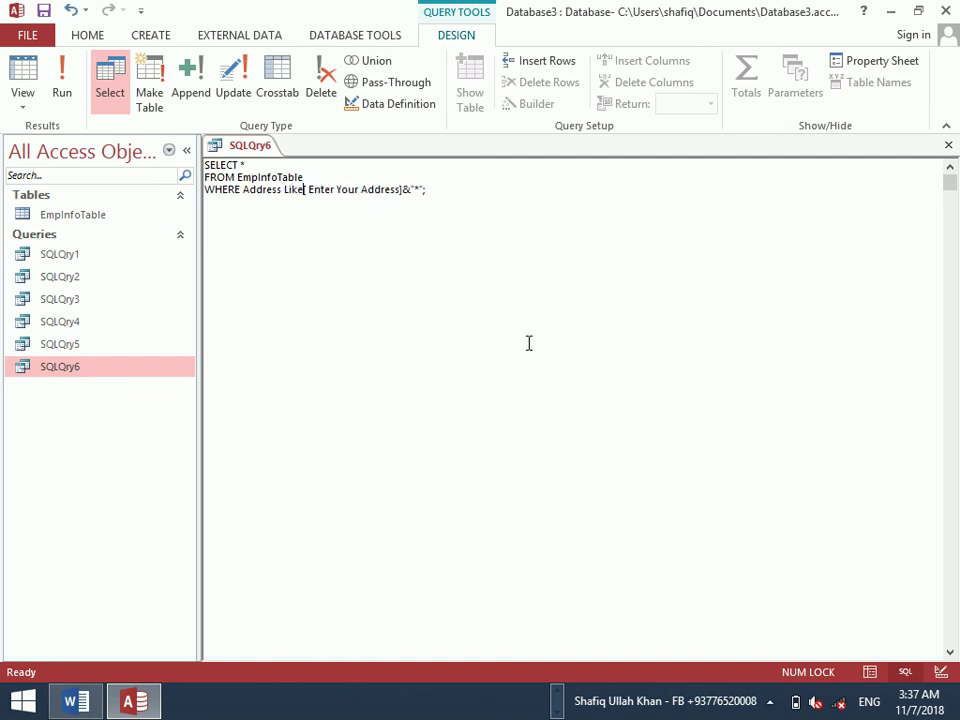
Run the edited SQLQry6 with K as the entered address, then close it without saving the changes
click(62, 92)
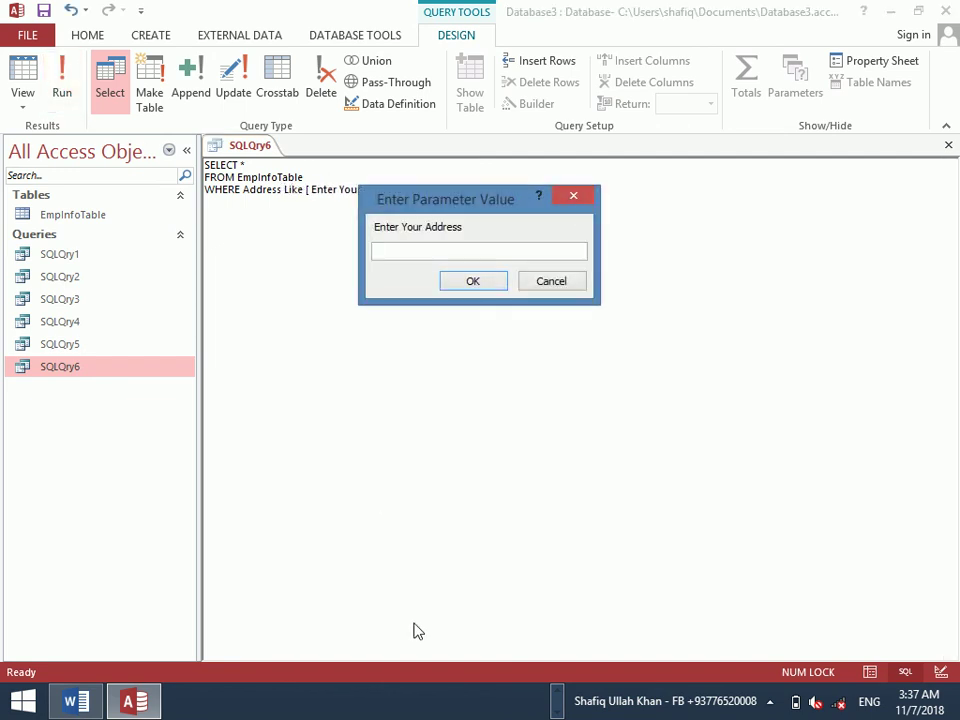
key(Caps_Lock)
text(K)
key(Return)
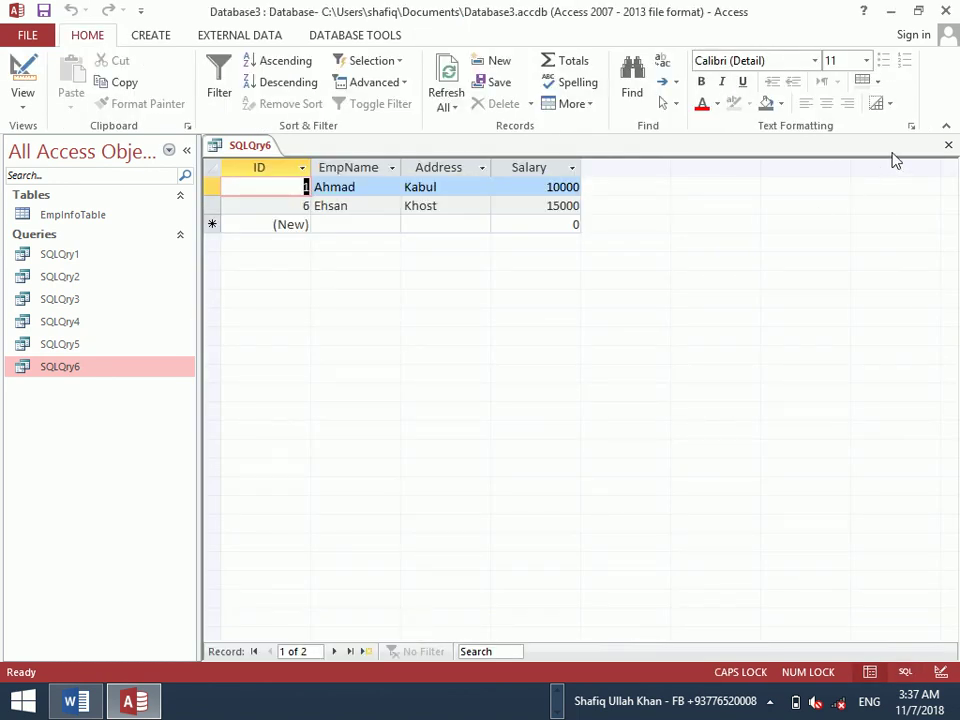
click(947, 146)
click(489, 400)
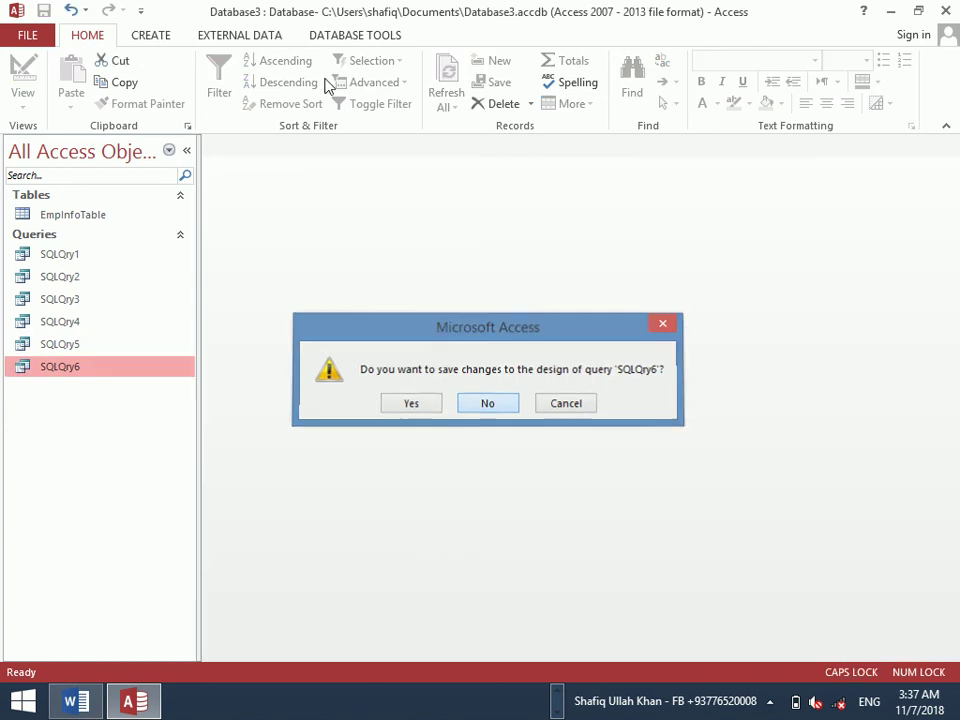
Create a new query without adding any table and switch it to SQL view
click(152, 38)
click(278, 92)
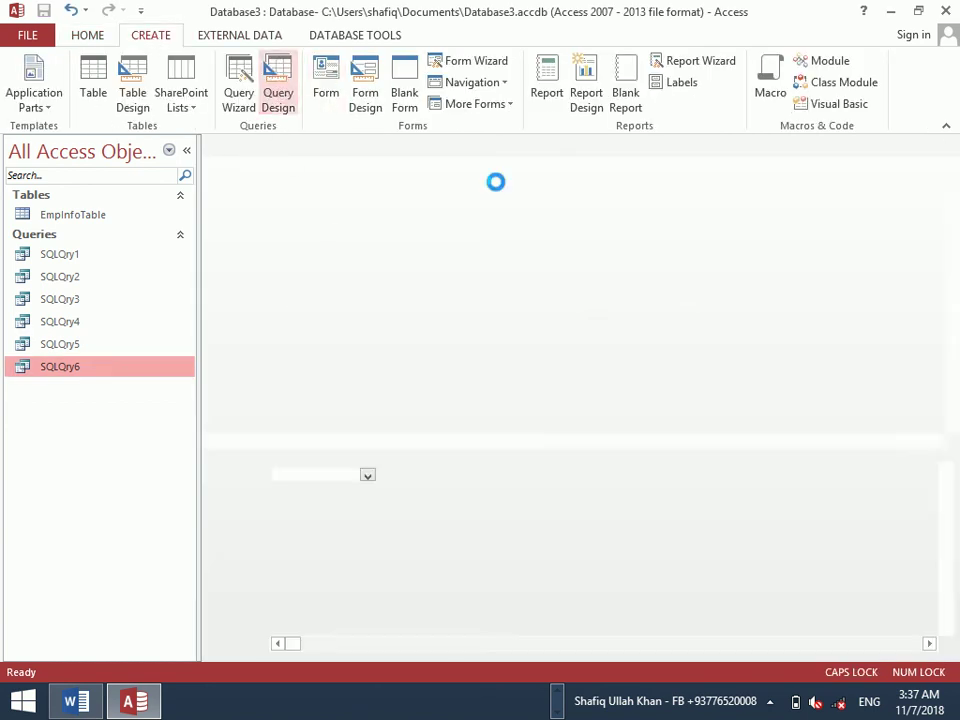
click(617, 391)
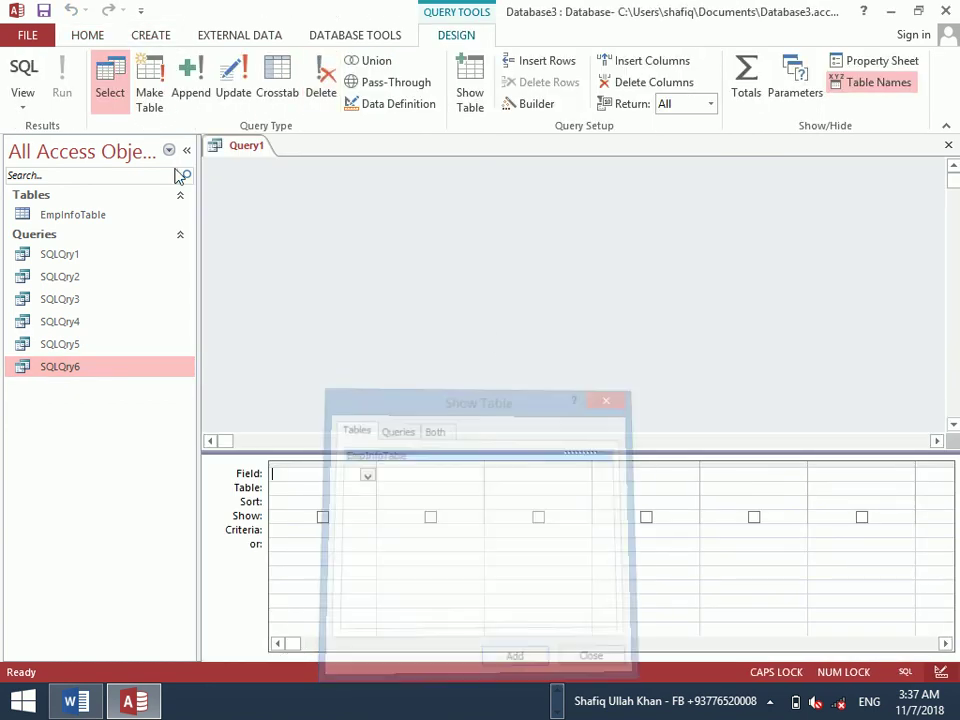
click(20, 72)
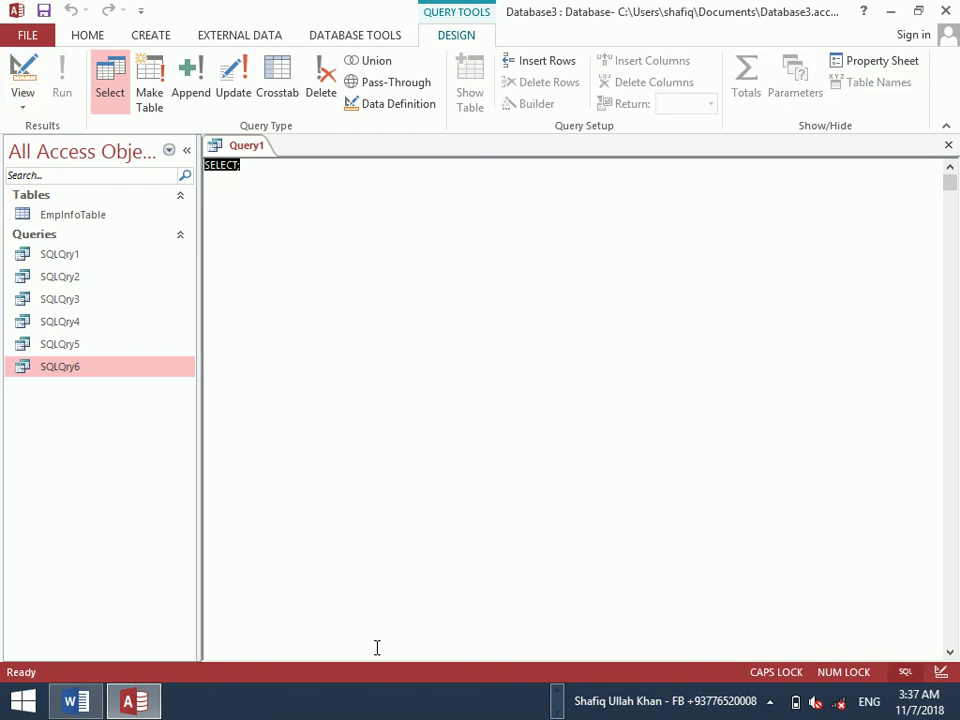
Replace the default SQL text with the statement start Select * From EmpInfoTable where
key(Caps_Lock)
text(Select * F)
key(Caps_Lock)
text(F)
key(Caps_Lock)
text(rom)
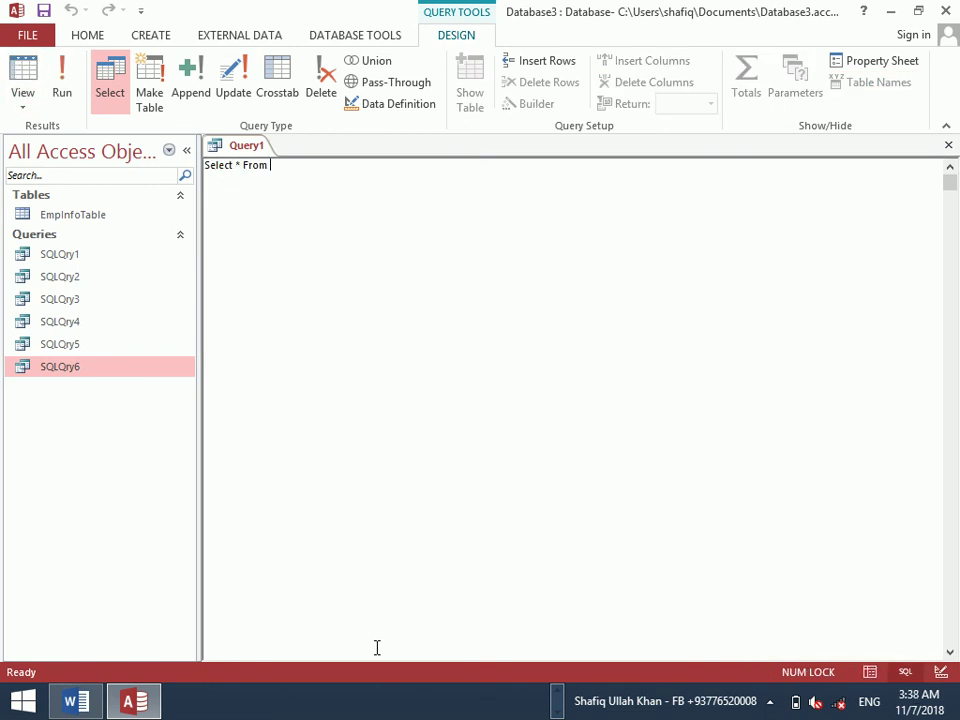
key(Caps_Lock)
text(EmpInfoT)
key(Caps_Lock)
text(able where)
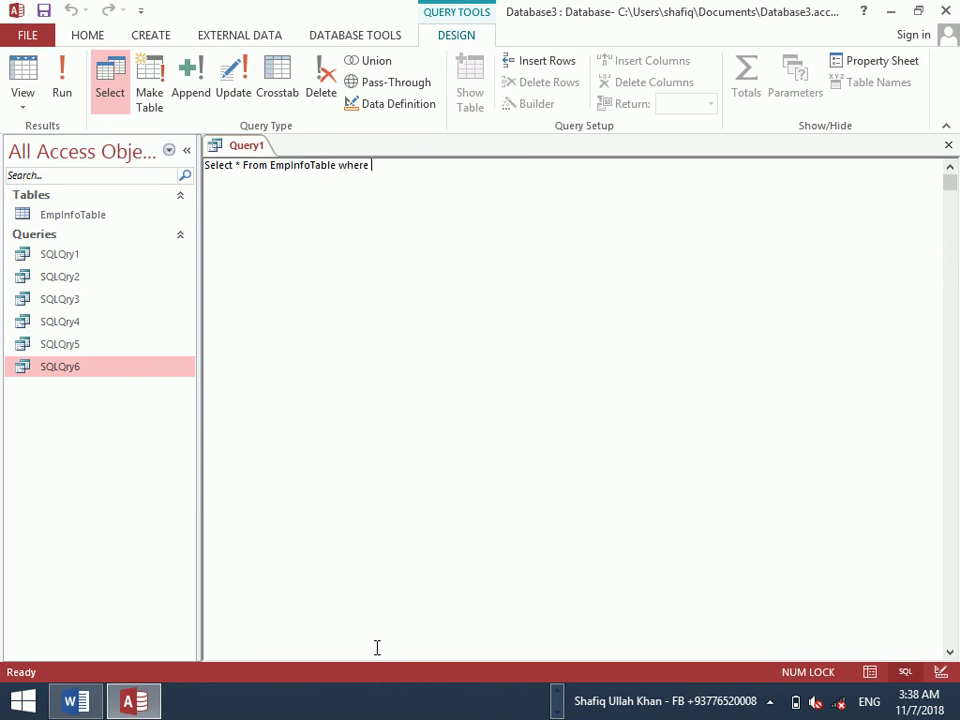
Complete the WHERE clause with the wildcard parameter condition EmpName Like [Enter Your Name]&"*"
key(Caps_Lock)
text(e EMP)
key(BackSpace)
key(BackSpace)
key(Caps_Lock)
text(mp)
key(Caps_Lock)
text(N)
key(Caps_Lock)
text(ame)
key(Caps_Lock)
text(L)
key(Caps_Lock)
text(ike [)
key(Caps_Lock)
text(E)
key(Caps_Lock)
text(nt)
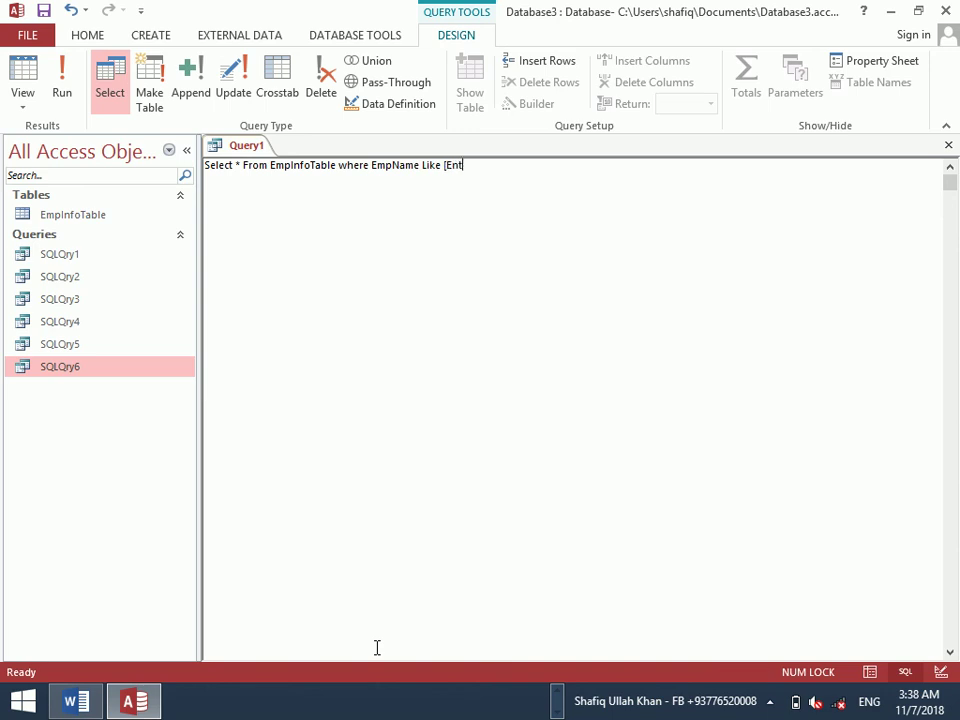
text(er)
key(Caps_Lock)
text(Y)
key(Caps_Lock)
text(our)
key(Caps_Lock)
text(N)
key(Caps_Lock)
text(ame]&"*")
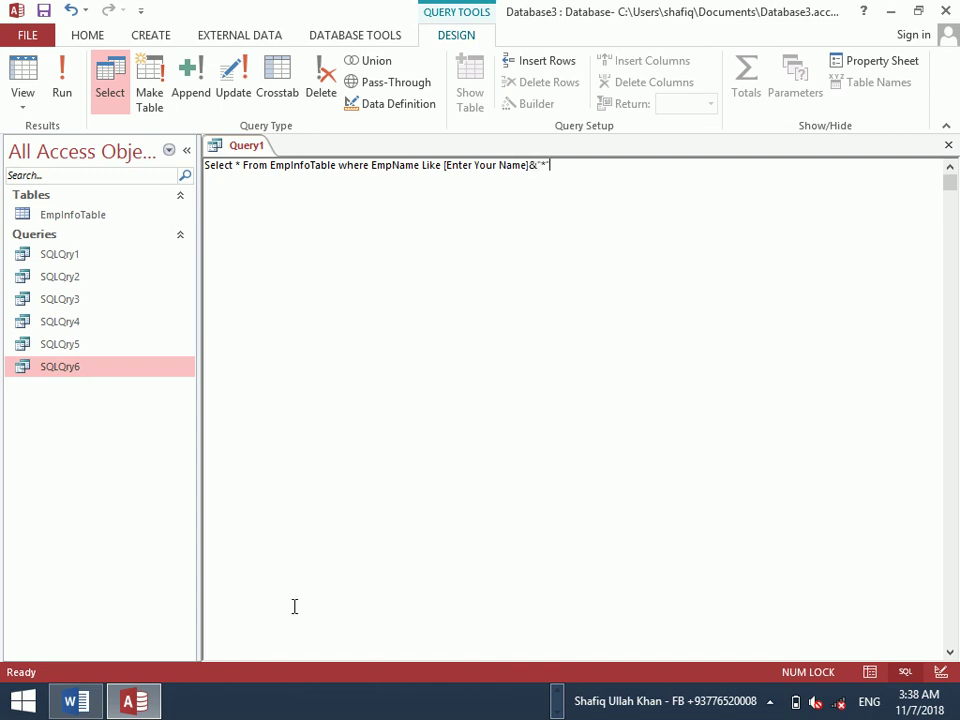
Show the new query's results with E as the entered name
click(30, 70)
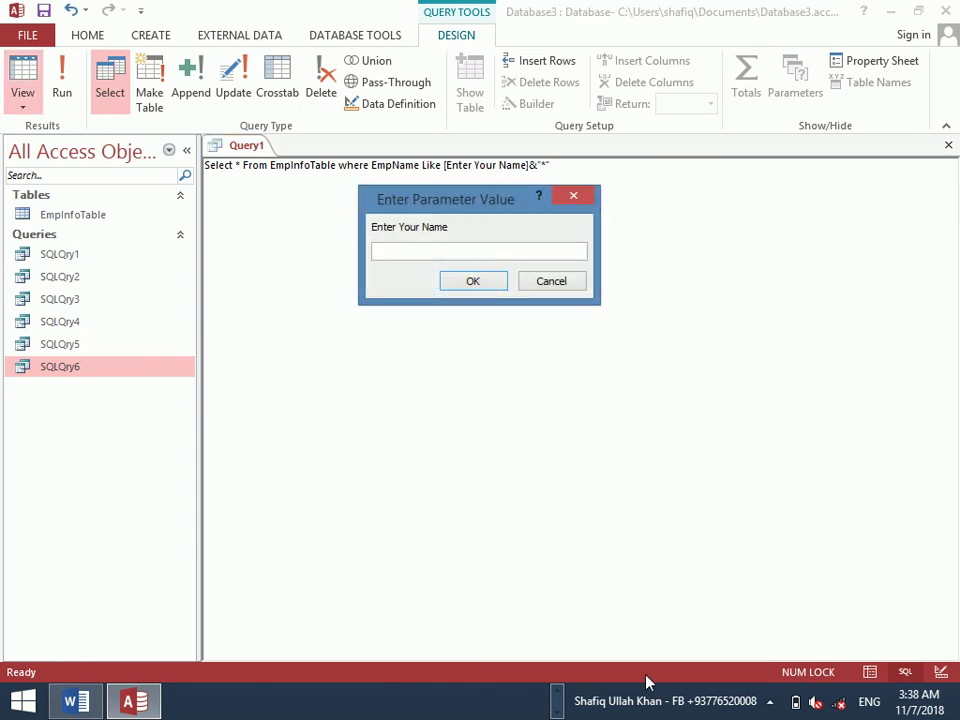
key(Caps_Lock)
text(E)
key(Caps_Lock)
key(Return)
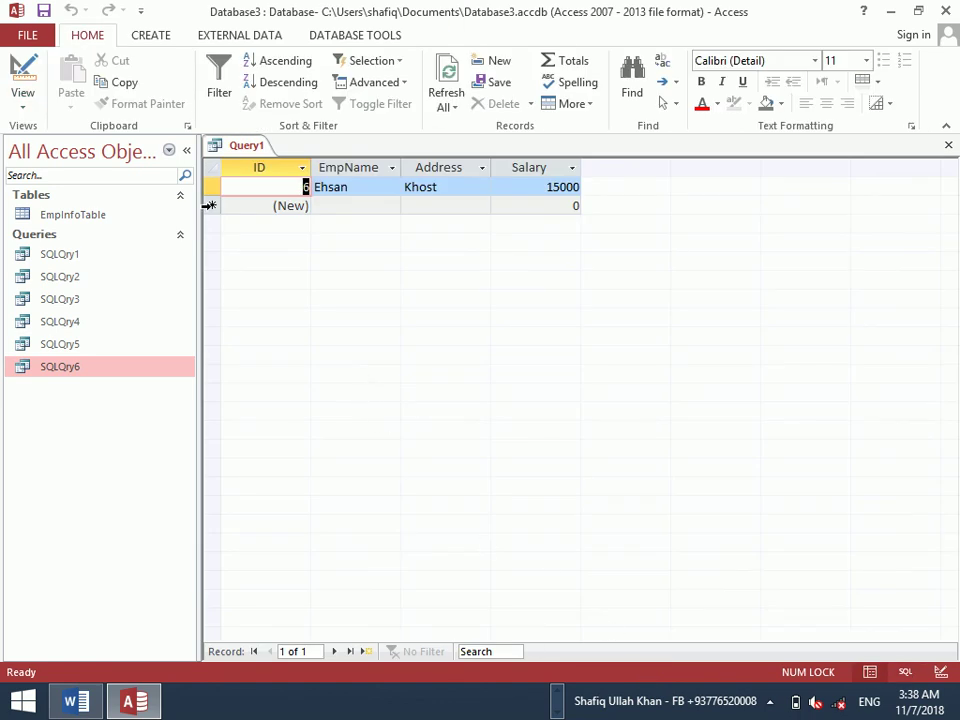
Save the new query as SQLQry7 and close it
key(ctrl+s)
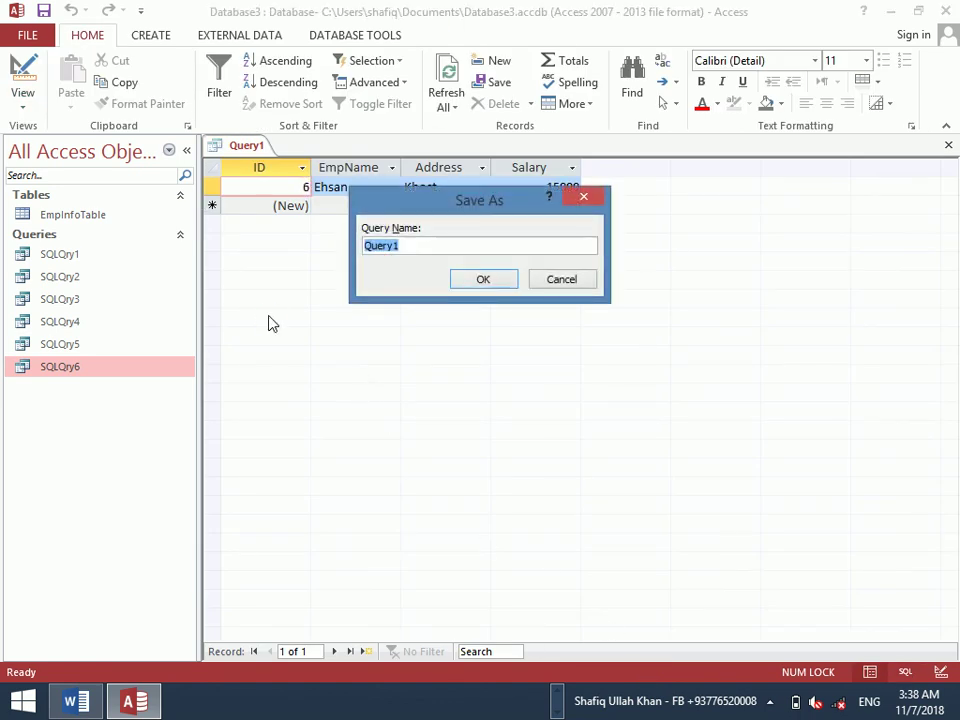
key(Caps_Lock)
text(SQL)
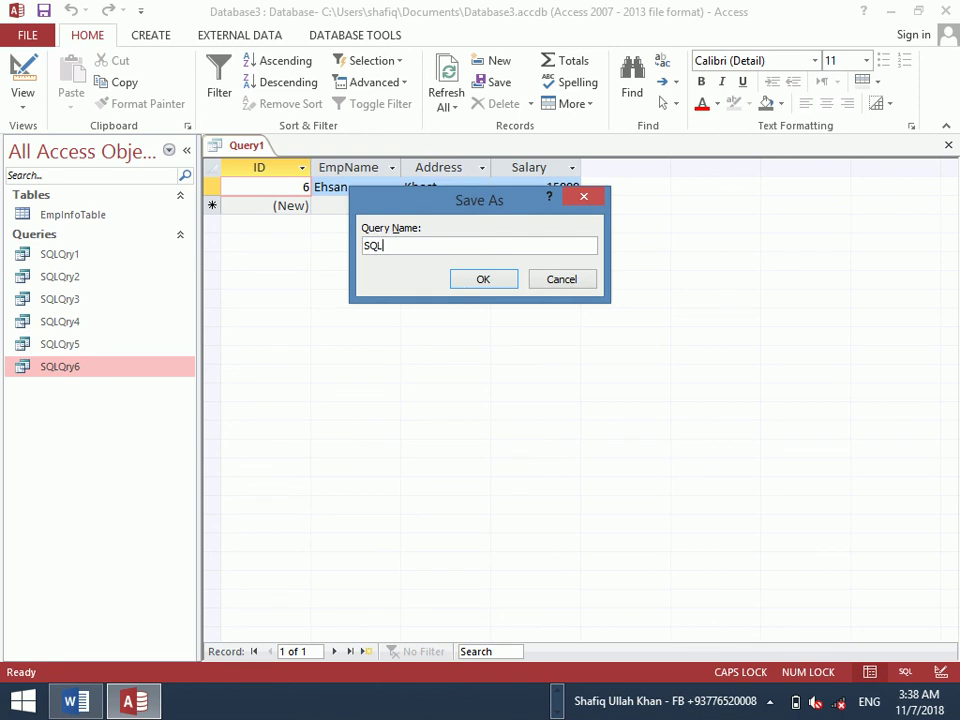
text(Q)
key(Caps_Lock)
text(ry7)
key(Return)
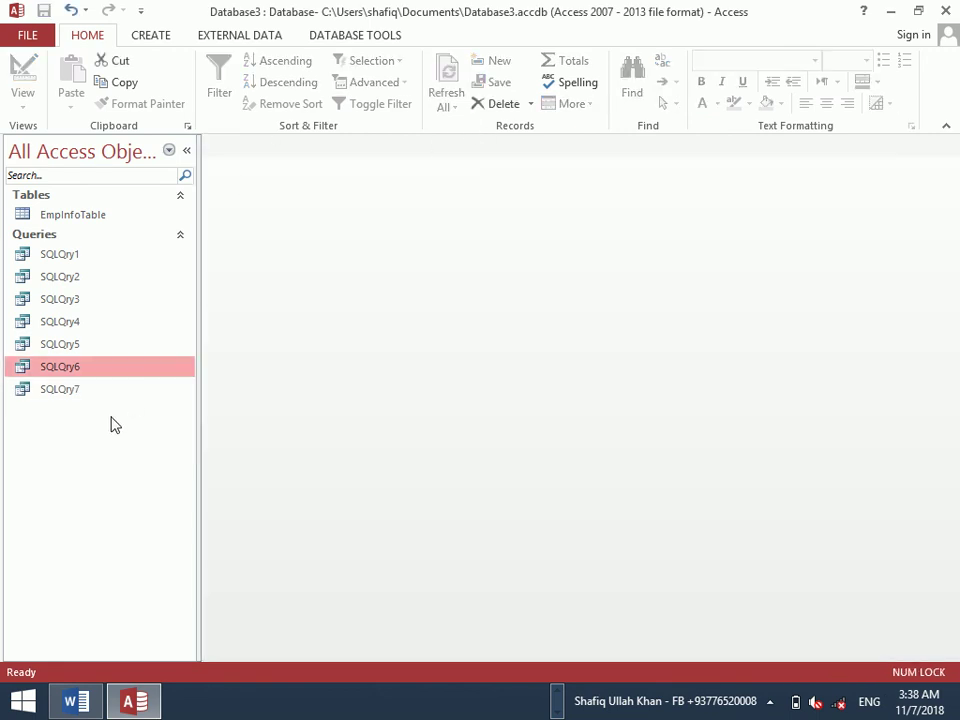
Run the saved SQLQry7 with J as the entered name
double_click(90, 392)
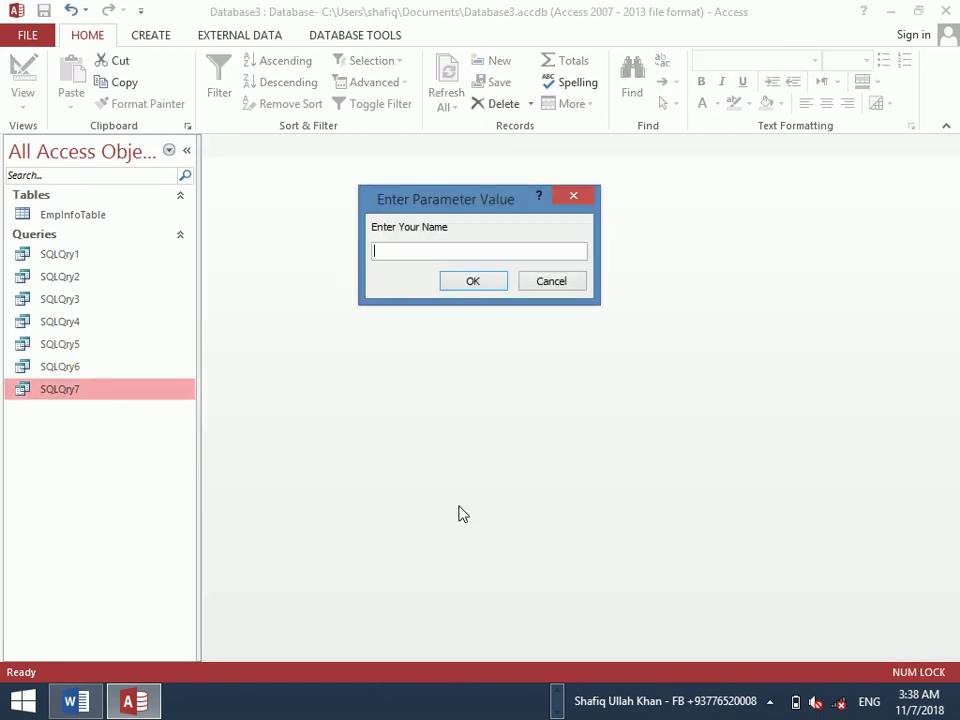
key(Caps_Lock)
text(J)
key(Caps_Lock)
key(Return)
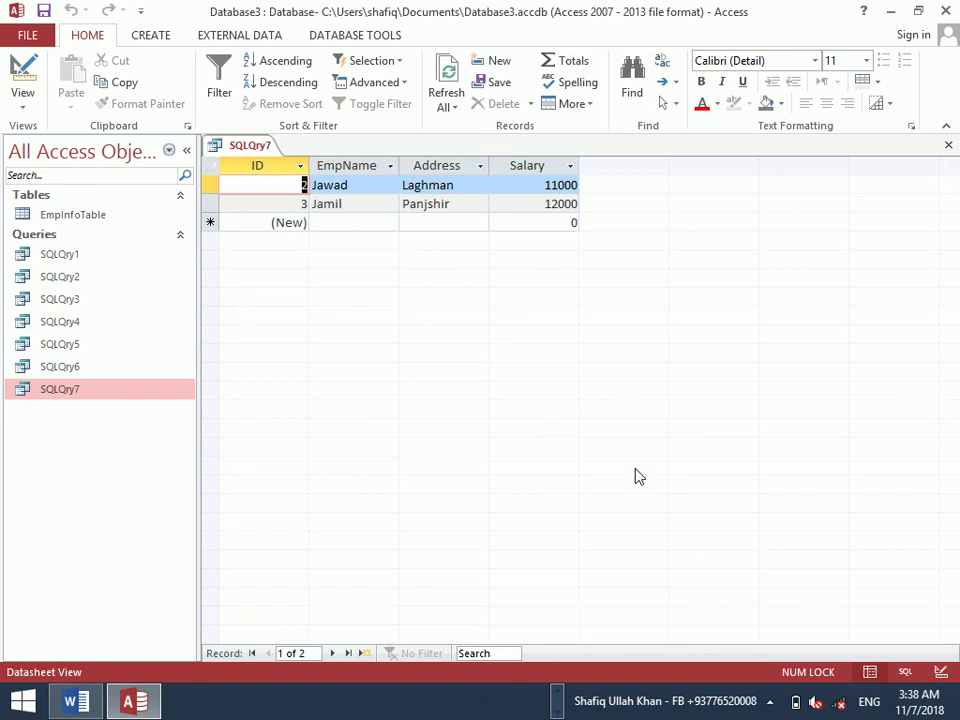
click(560, 692)
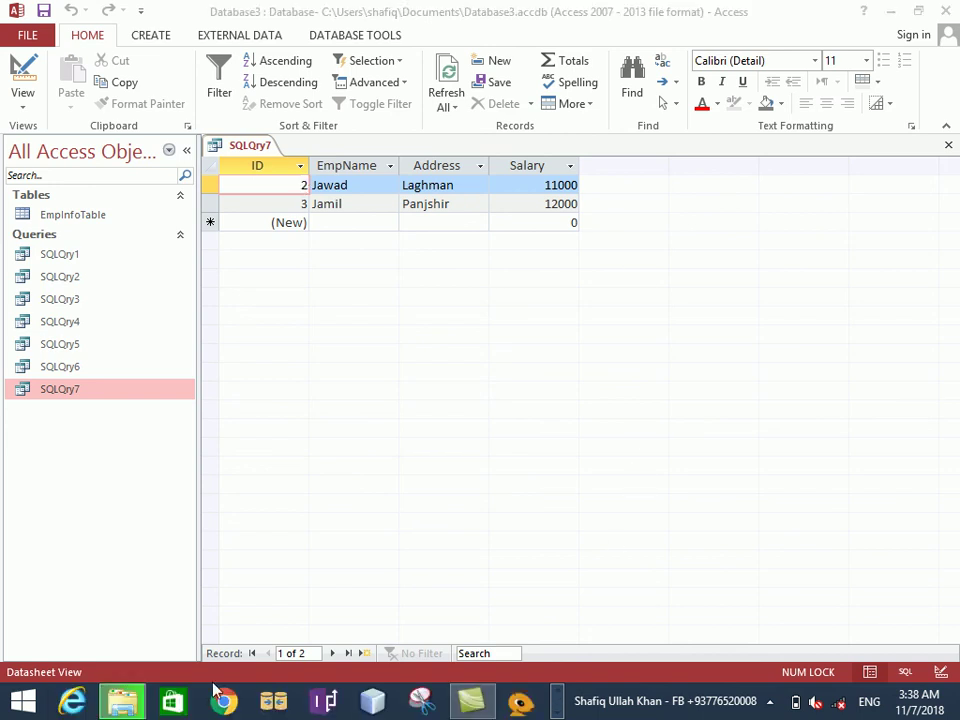
click(122, 700)
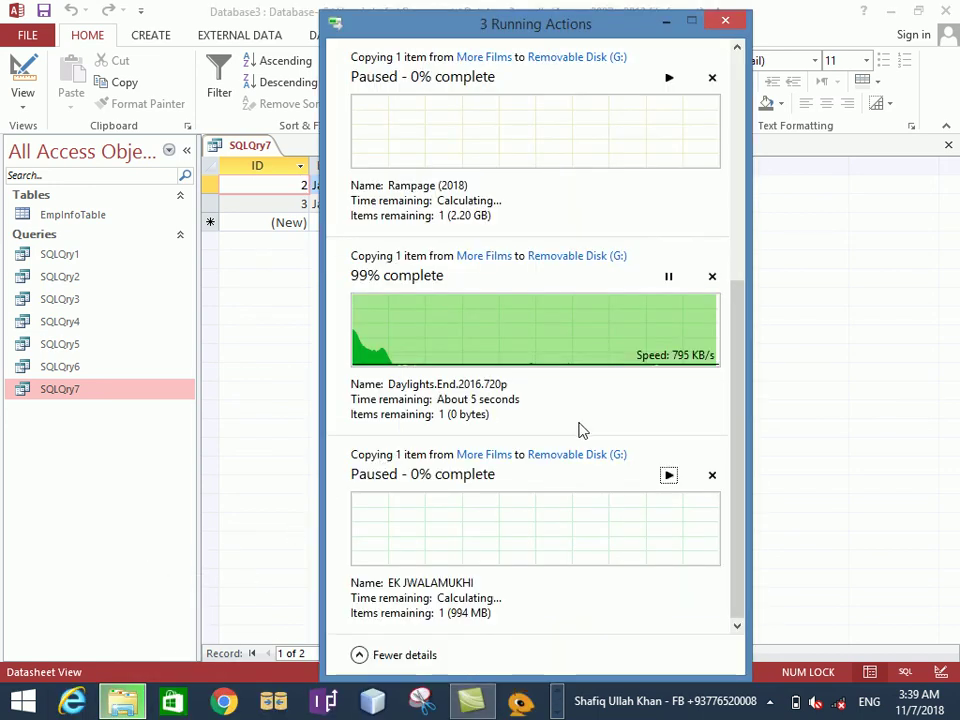
drag(735, 407, 722, 113)
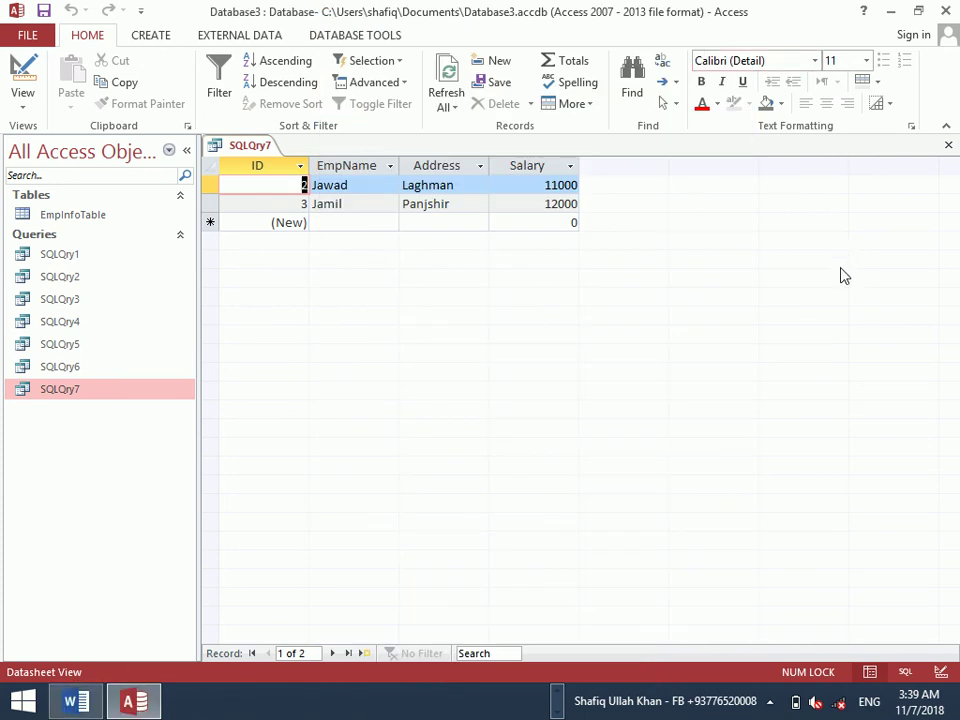
click(770, 701)
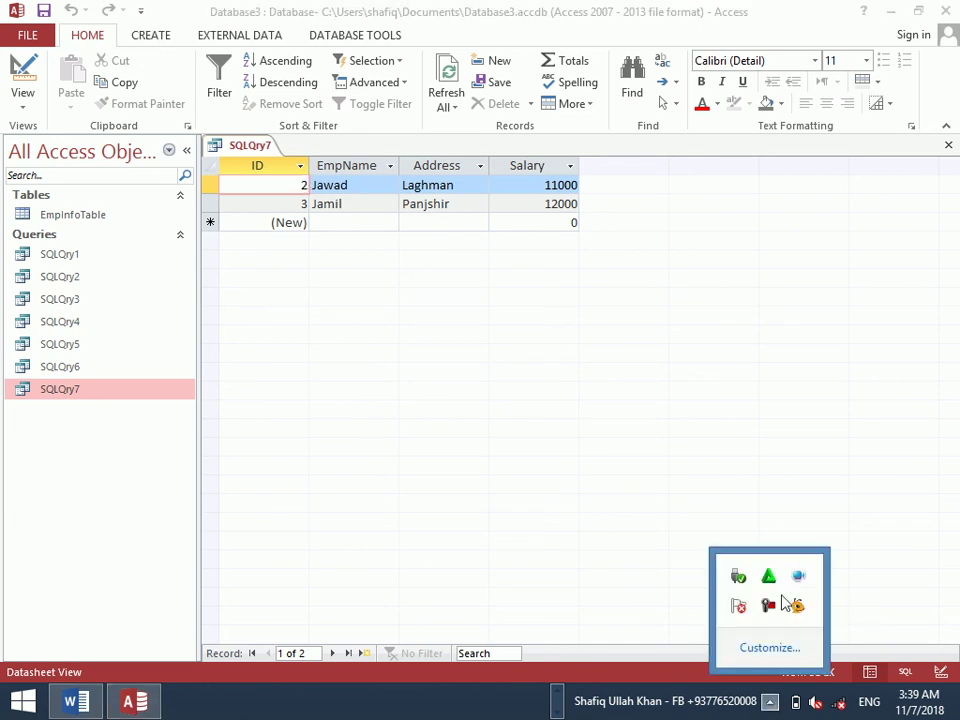